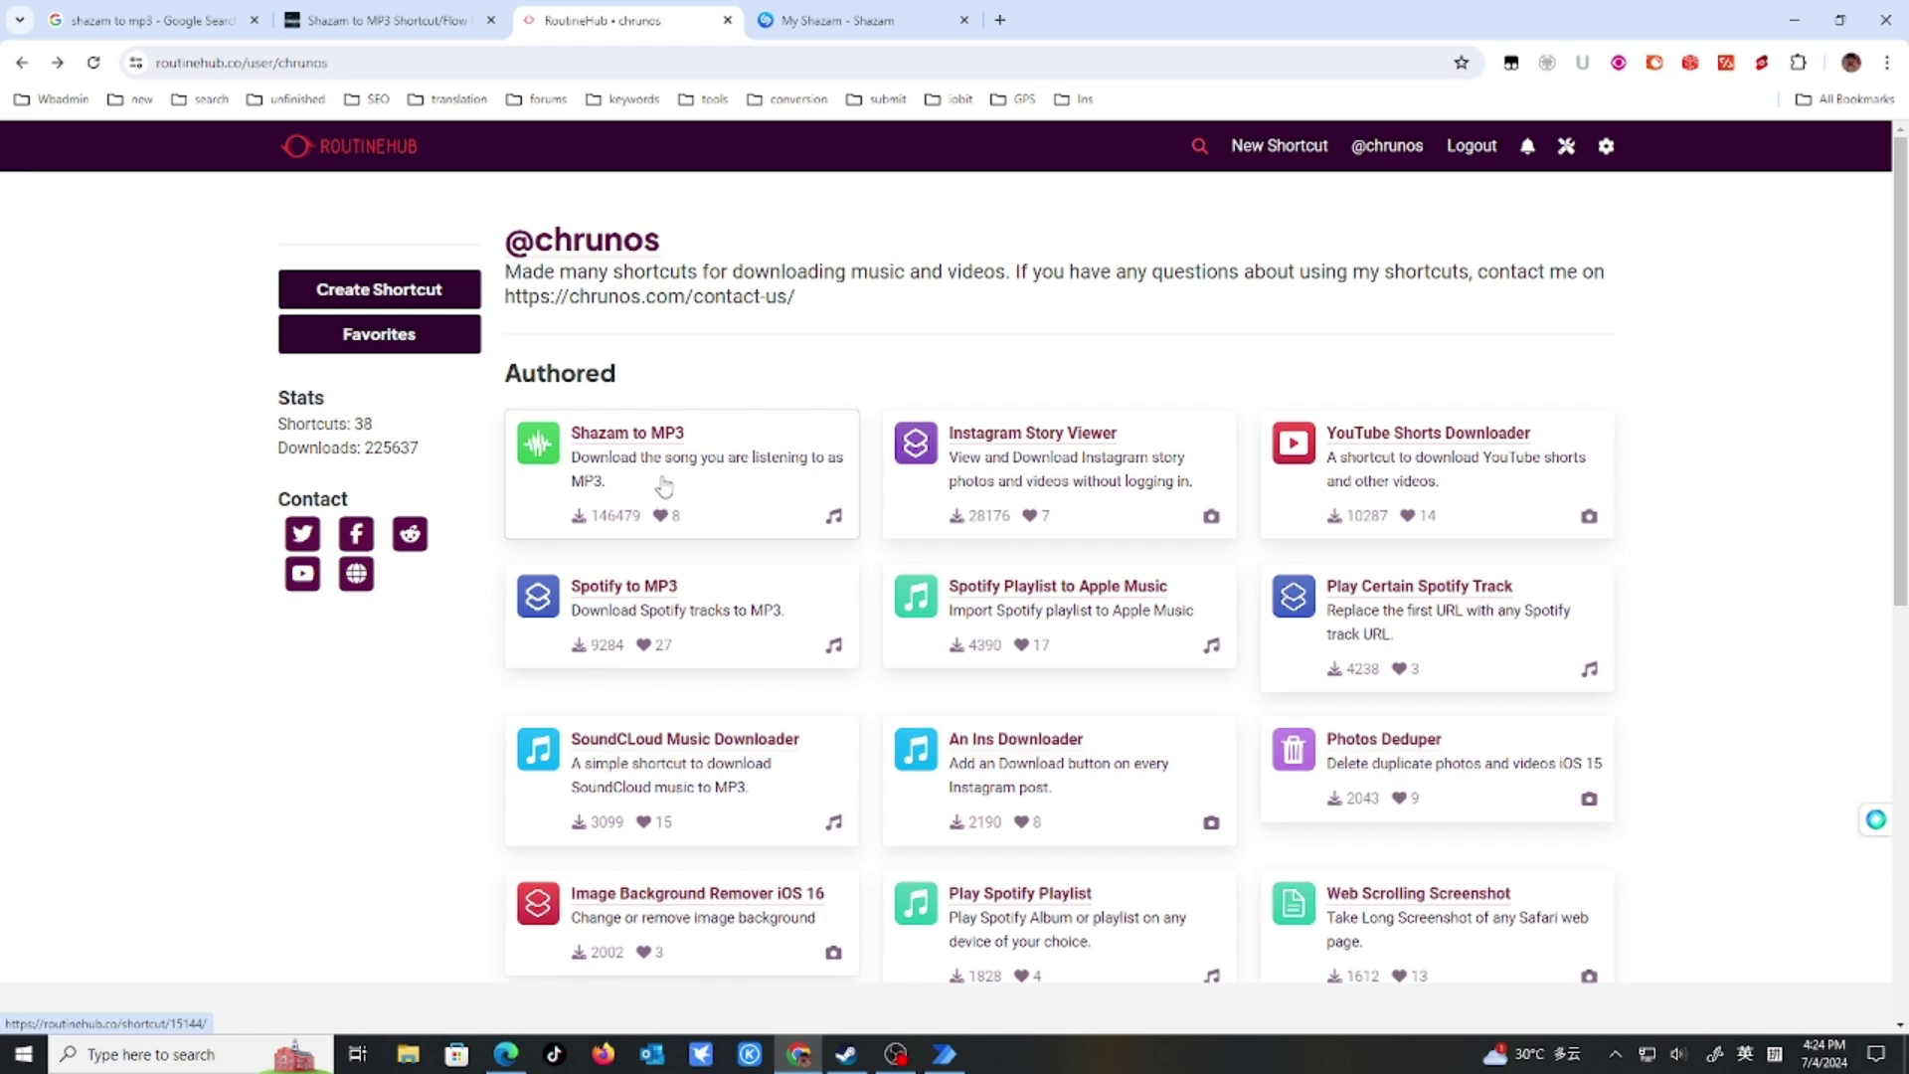
# Switch to the My Shazam browser tab listing the four saved tracks, starting with Spark.
pyautogui.click(866, 21)
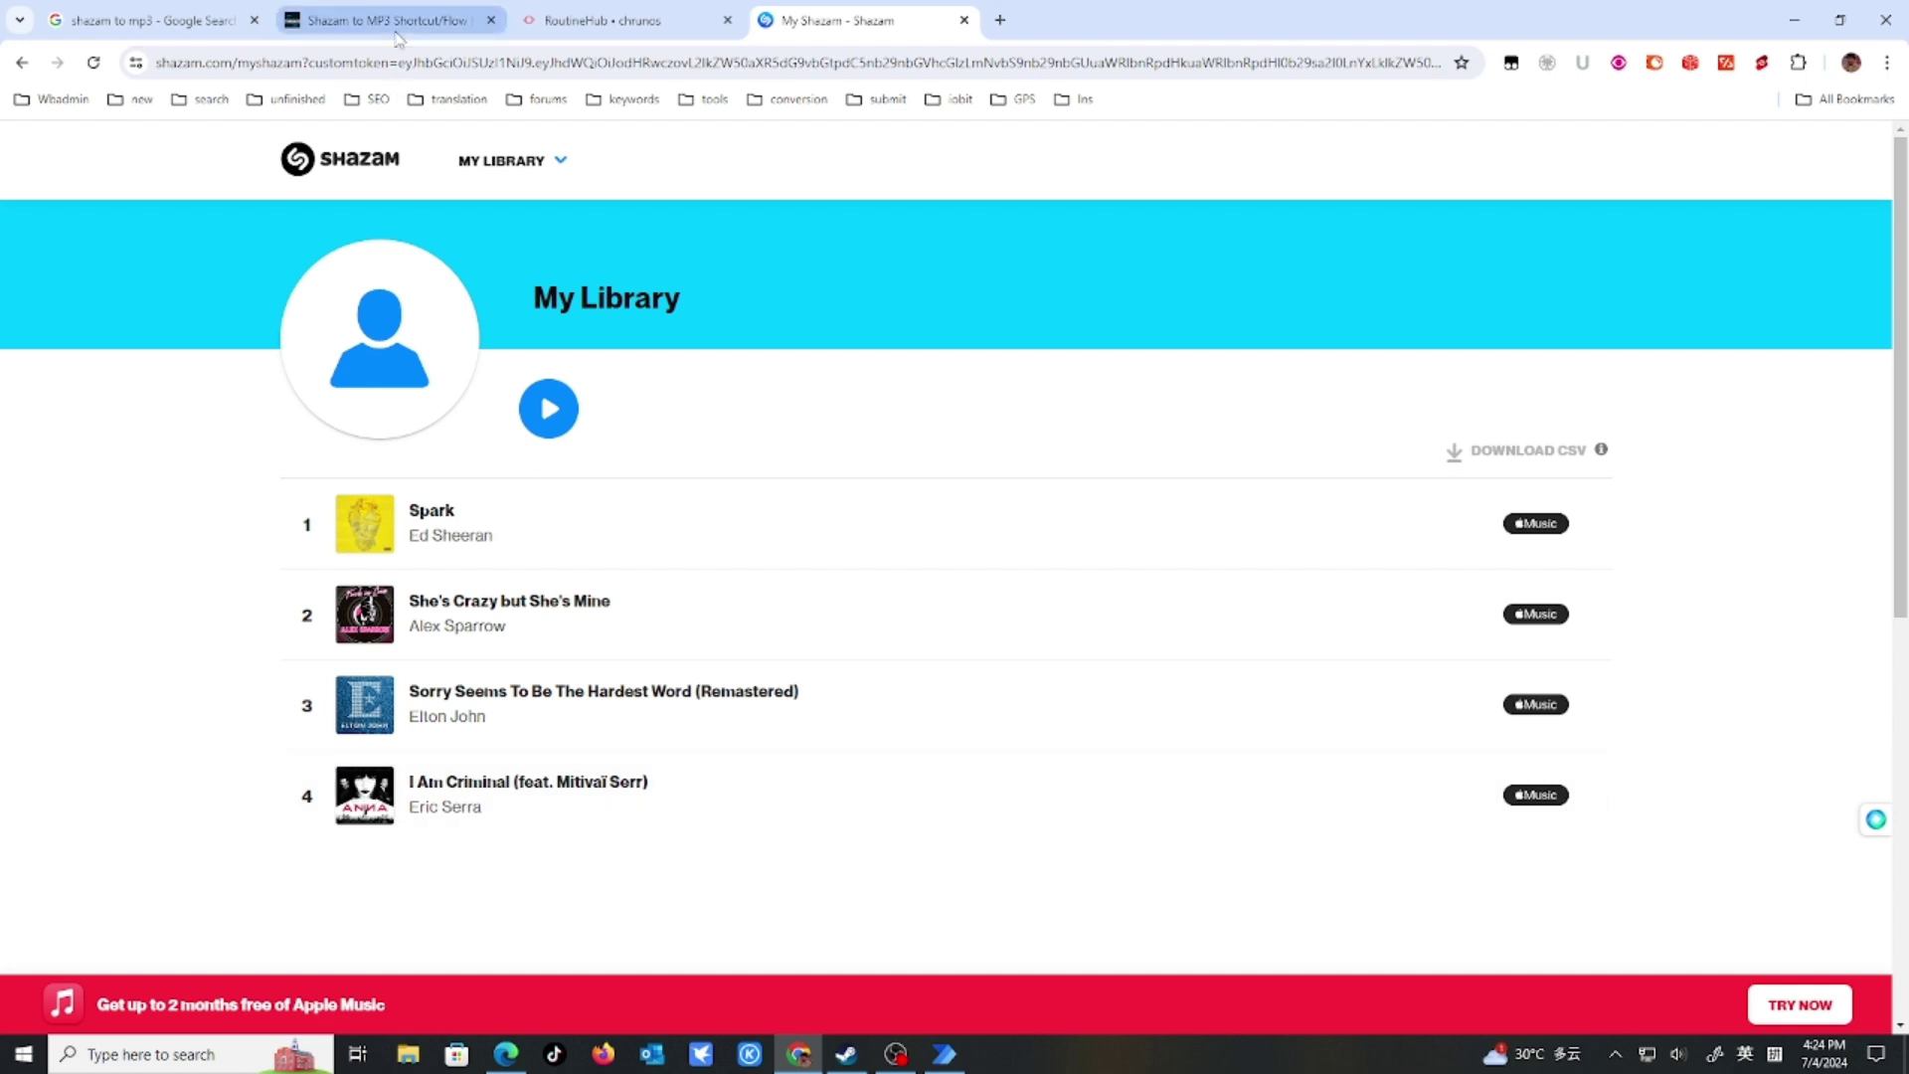
# Bring the Power Automate for desktop Home window up from the taskbar.
pyautogui.click(943, 1056)
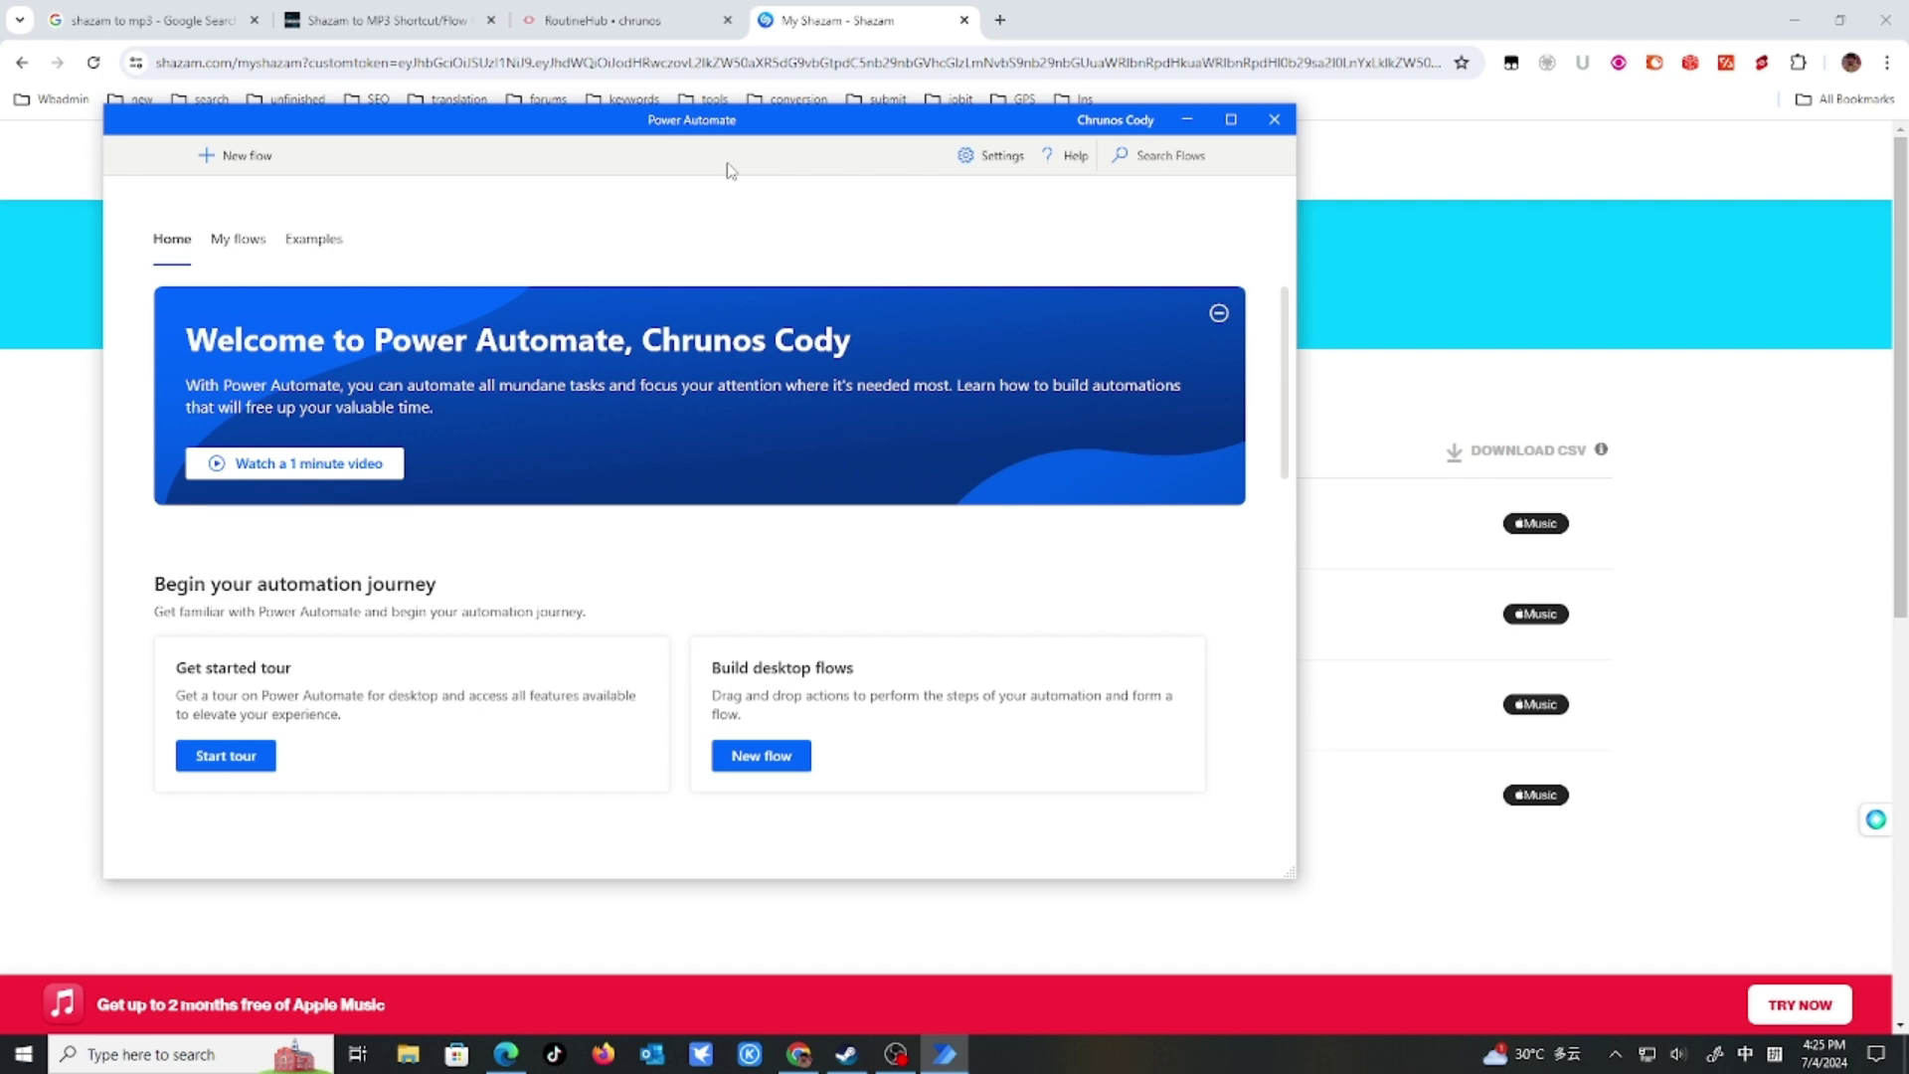
# Return to the Shazam to MP3 article and scroll down to its flow code block.
pyautogui.click(409, 22)
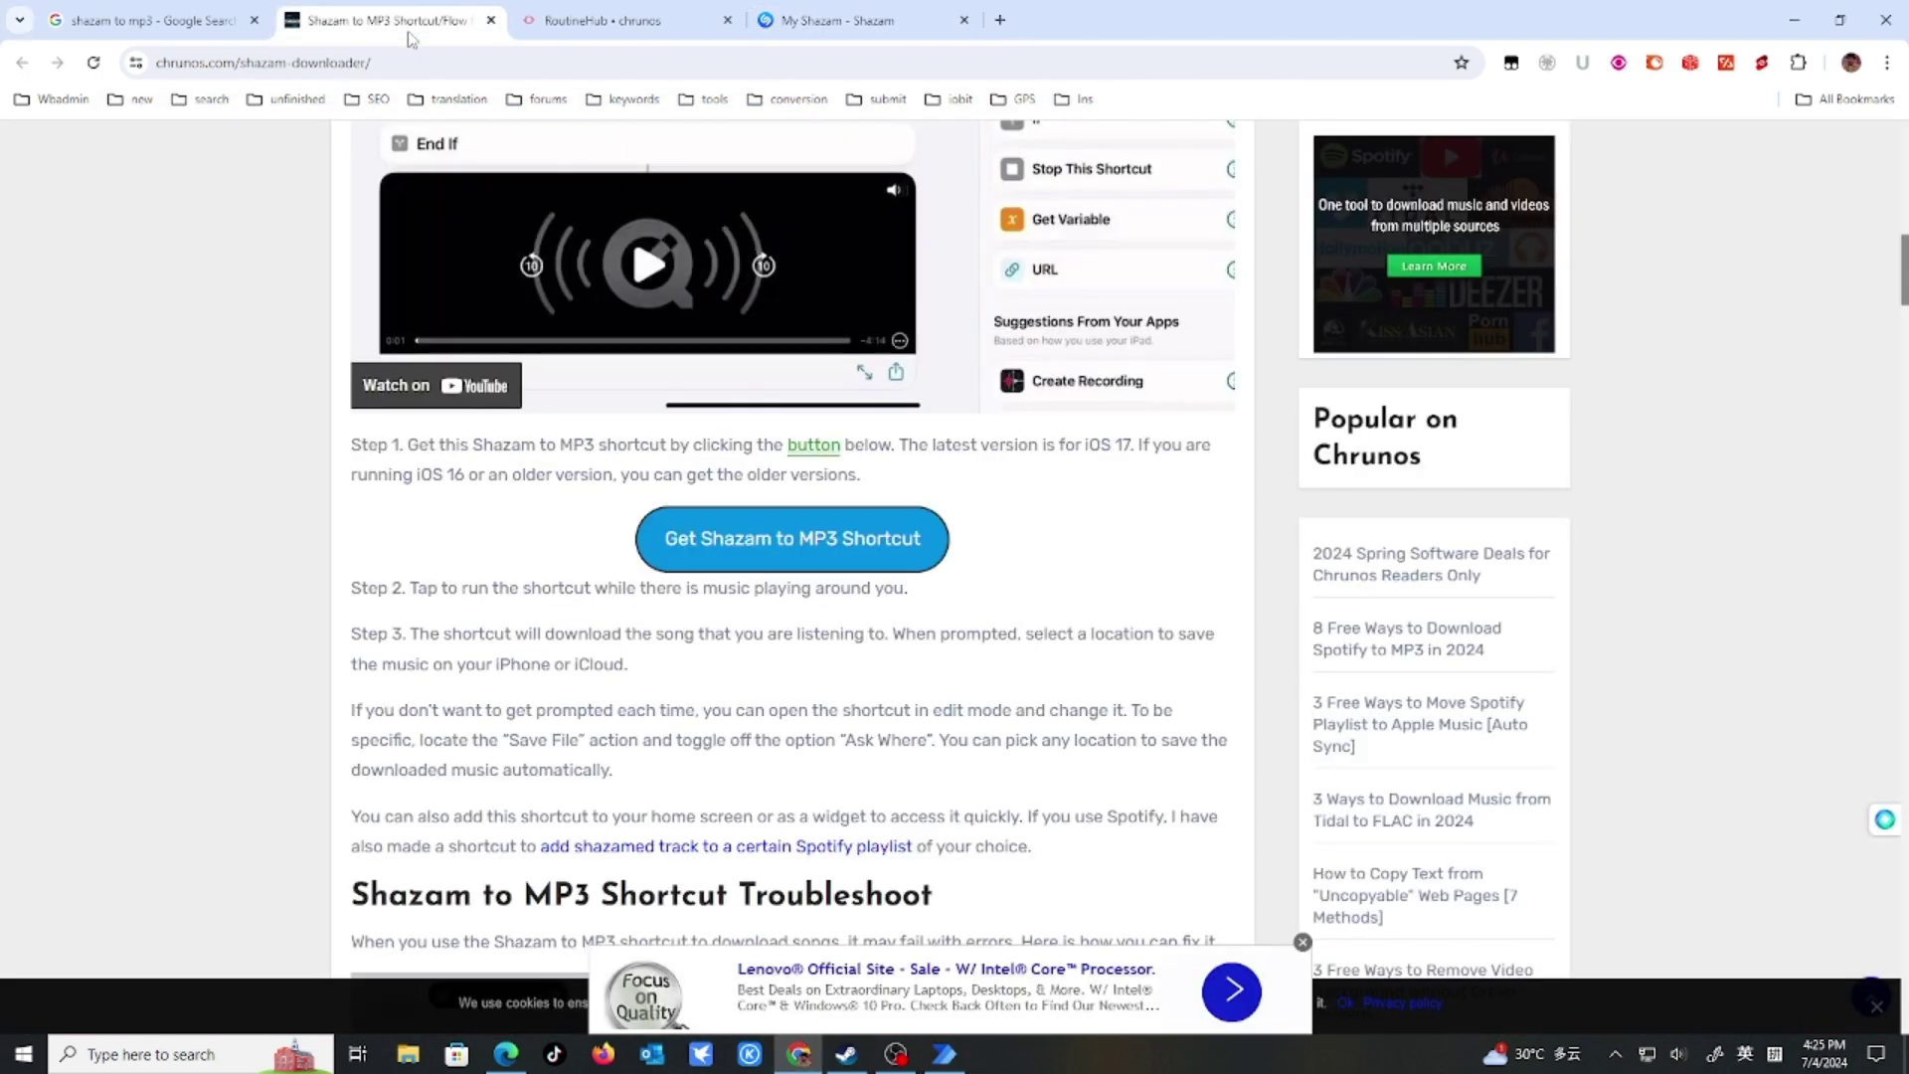
pyautogui.scroll(-4, 633, 686)
pyautogui.scroll(-13, 633, 687)
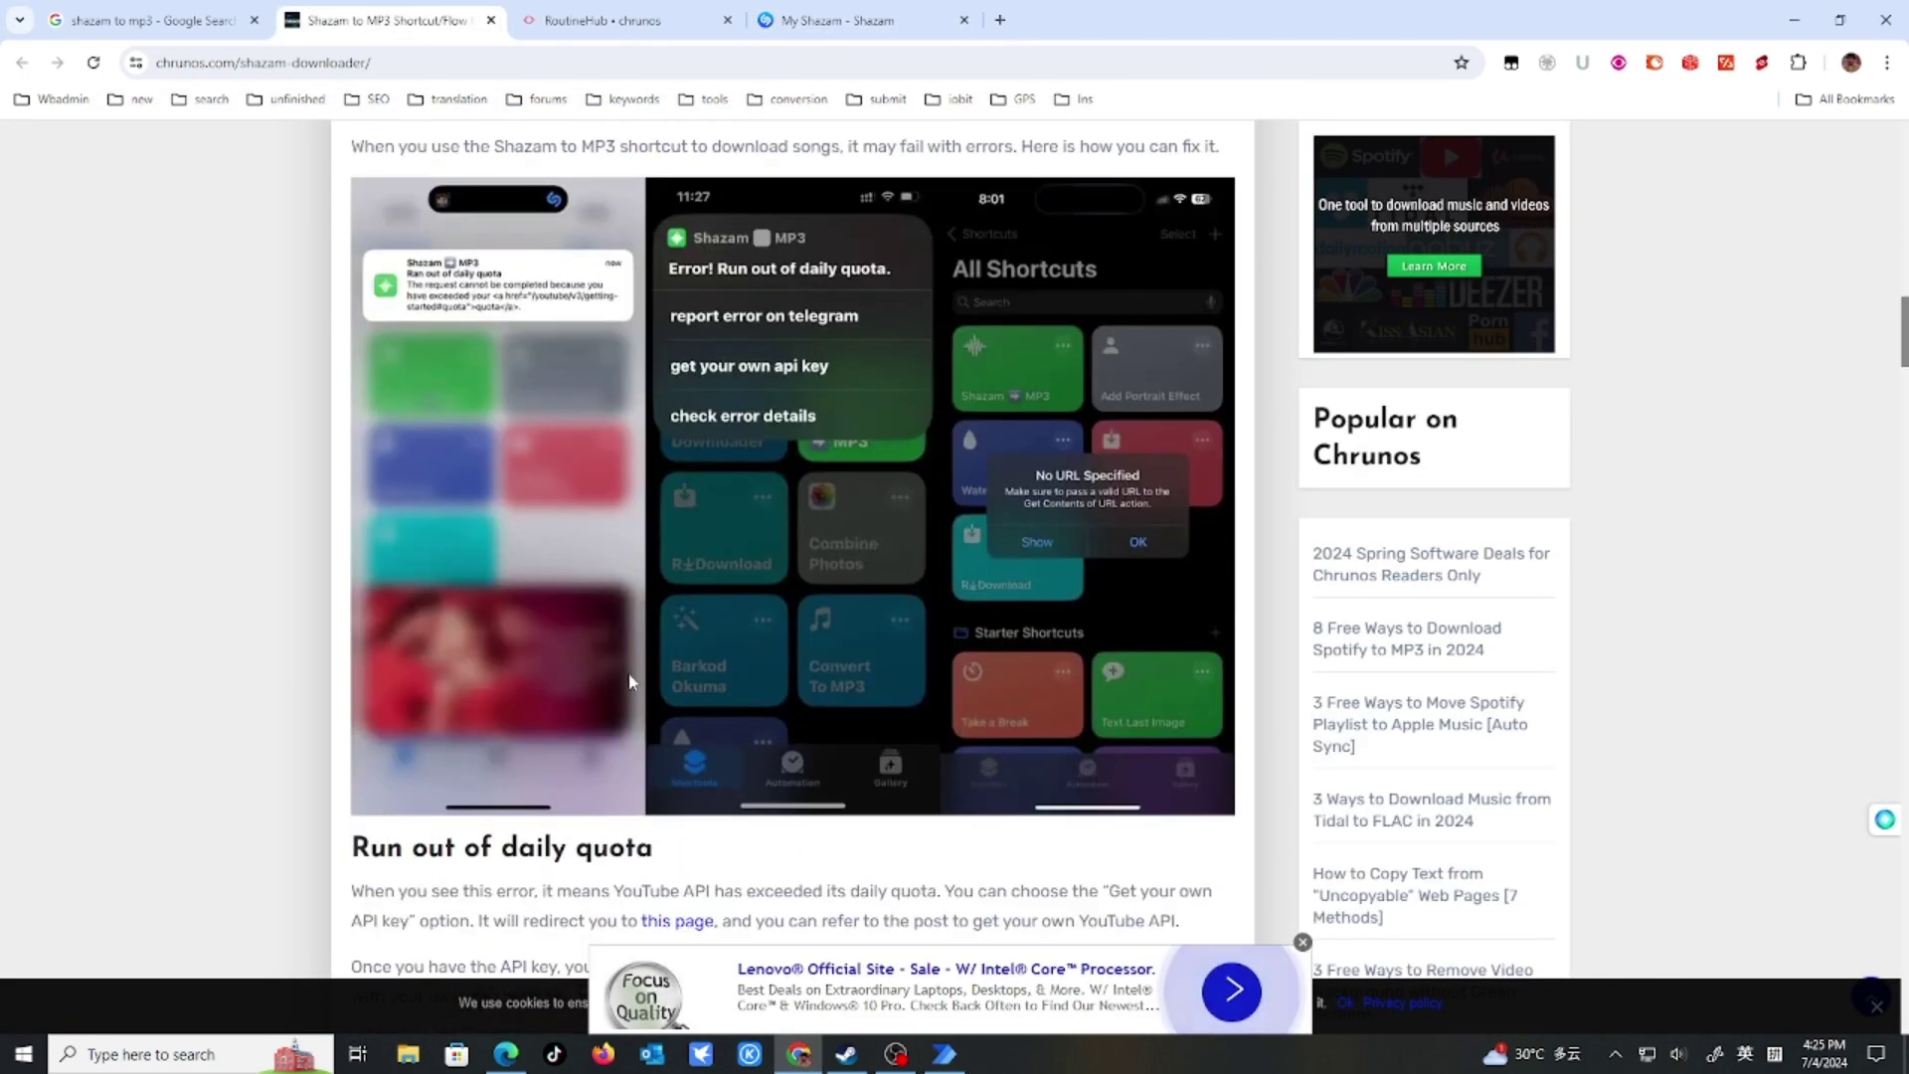
pyautogui.scroll(-10, 628, 682)
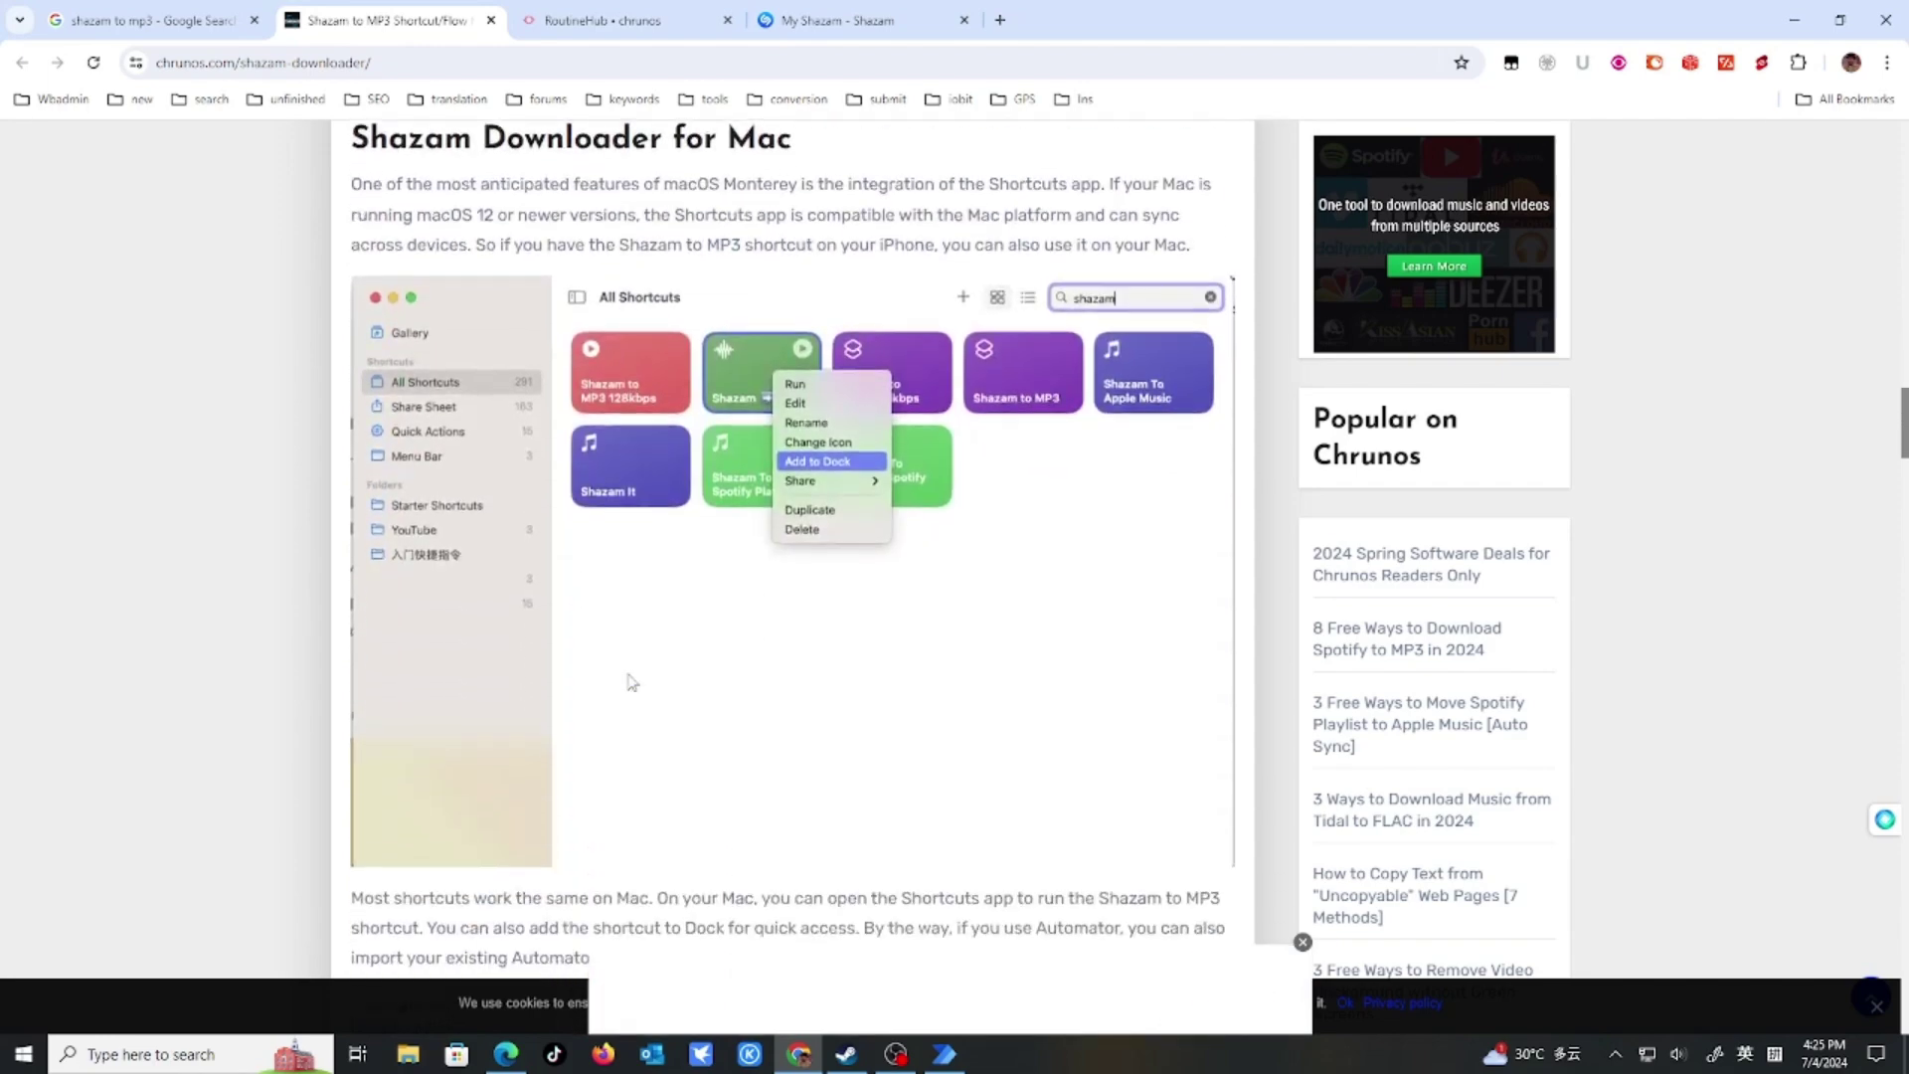
pyautogui.scroll(-9, 629, 682)
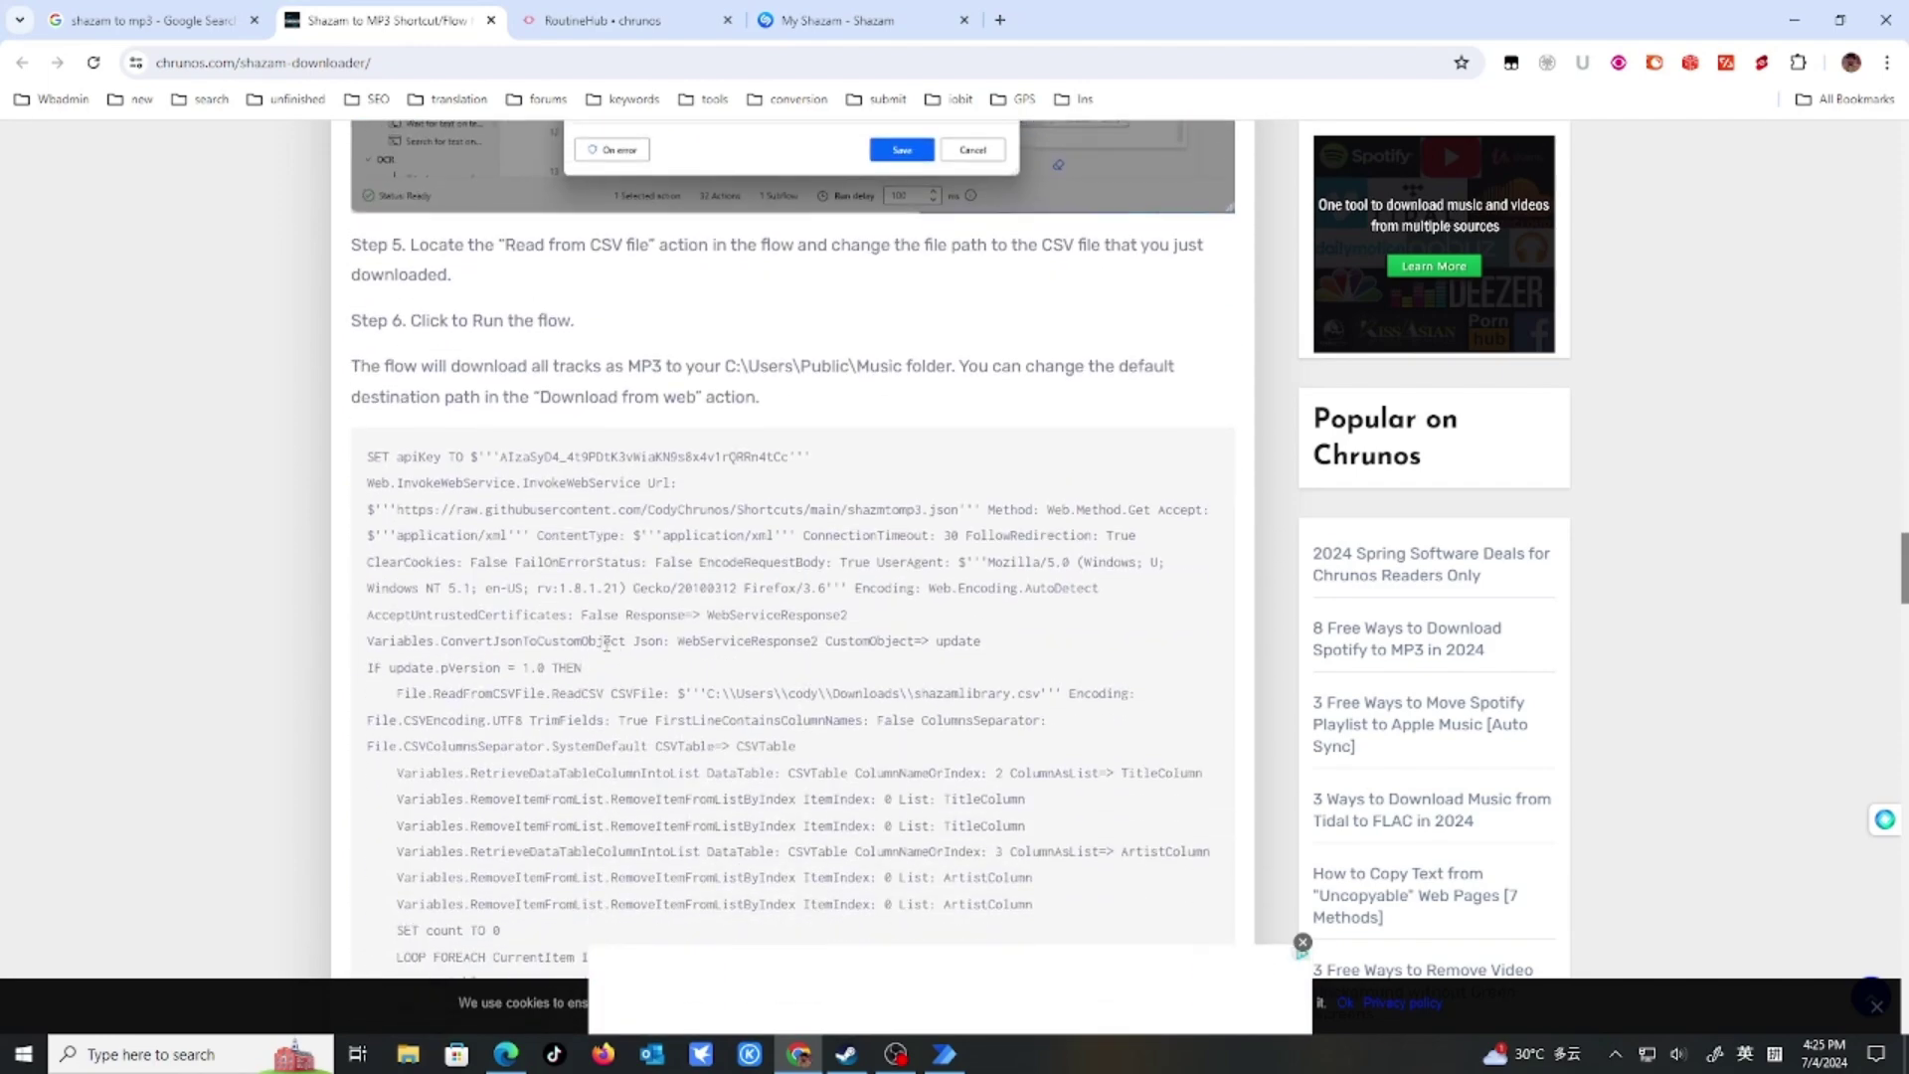
pyautogui.scroll(10, 629, 682)
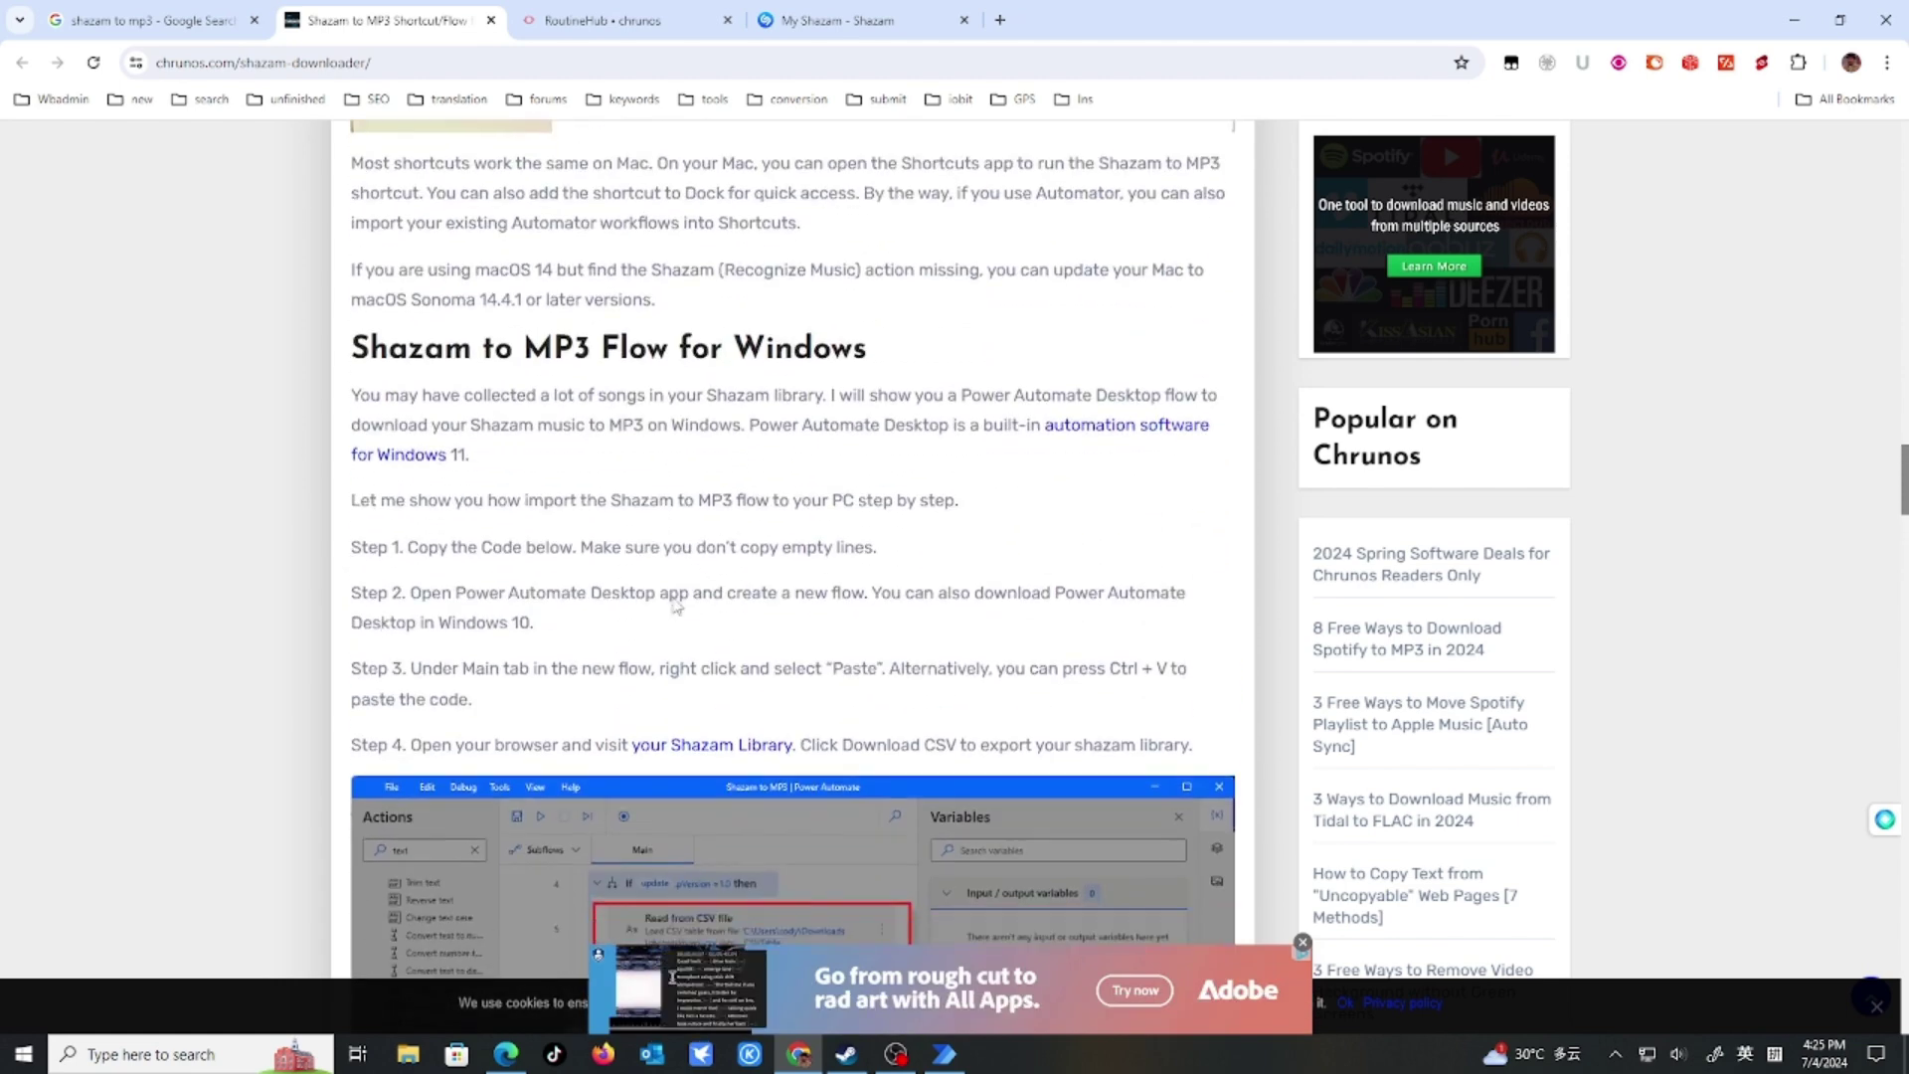
pyautogui.scroll(-10, 674, 603)
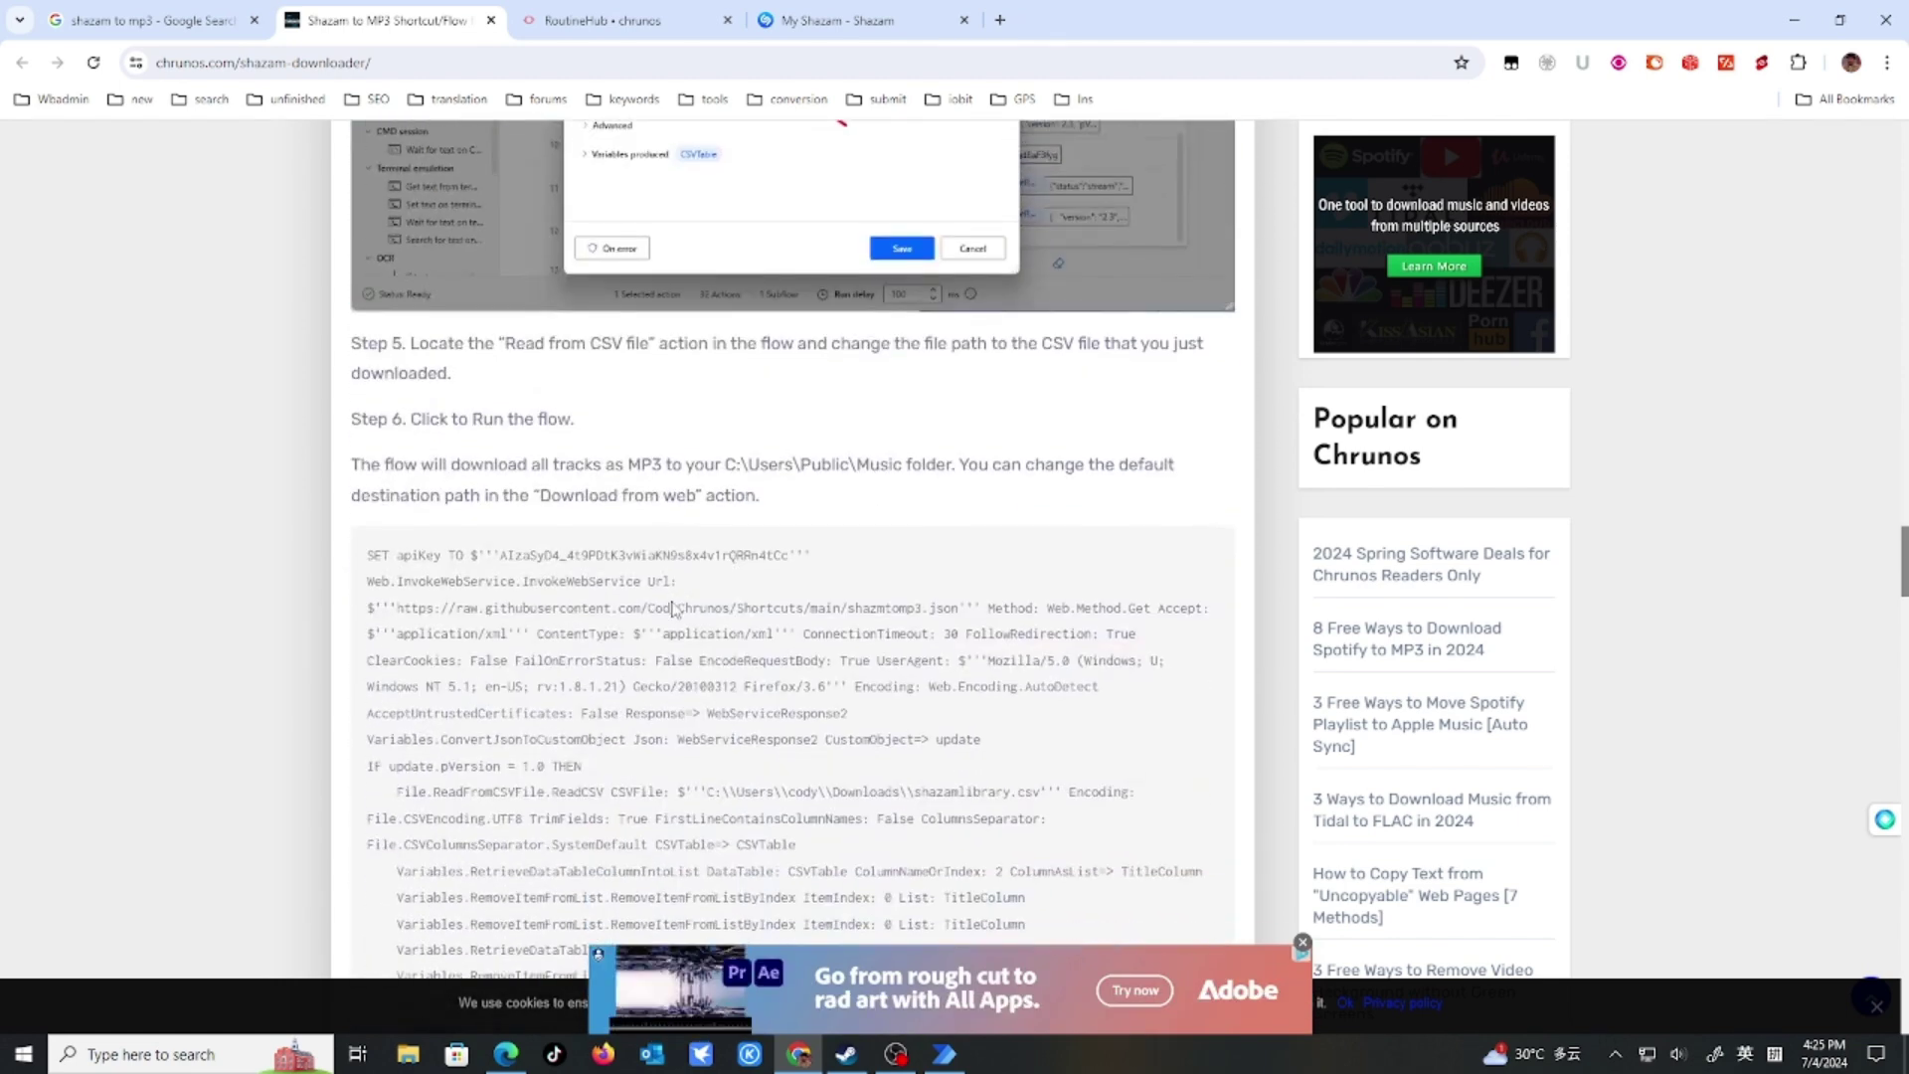
pyautogui.scroll(-10, 672, 601)
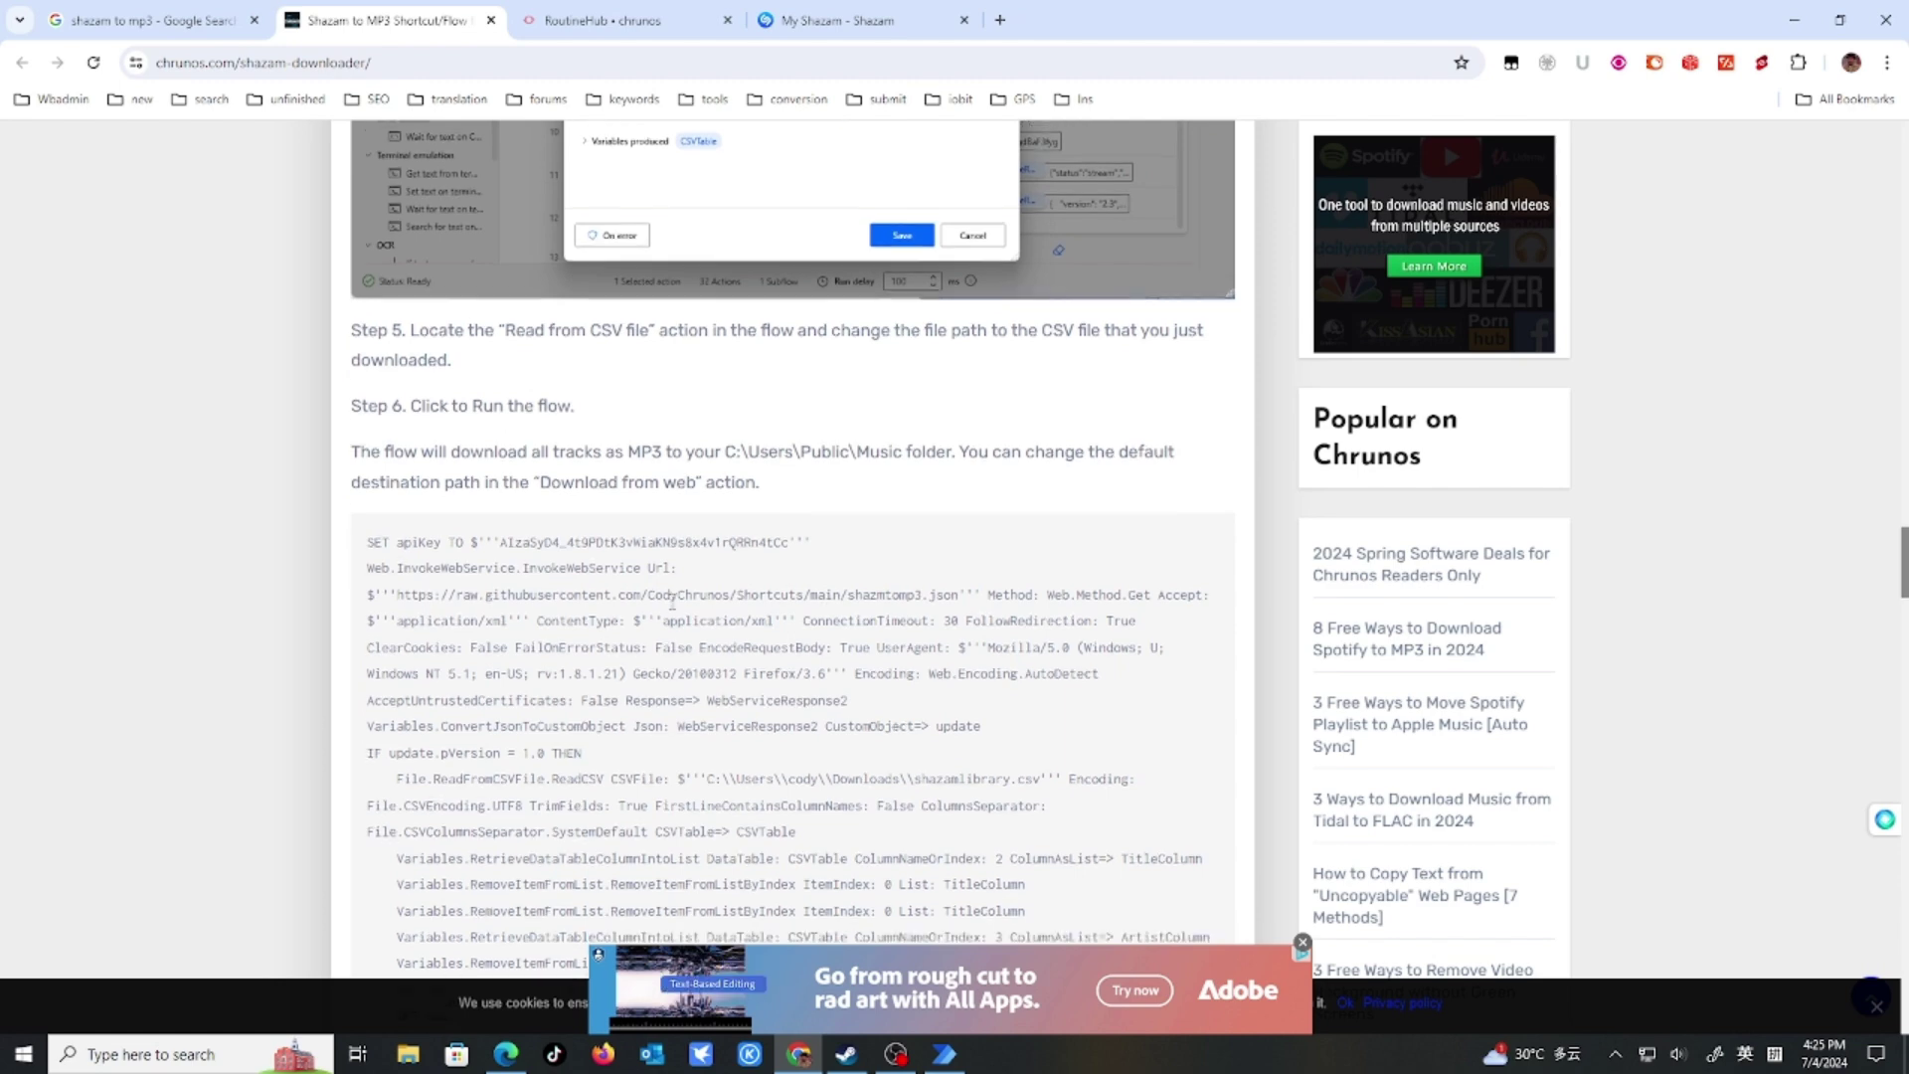
pyautogui.scroll(-4, 673, 601)
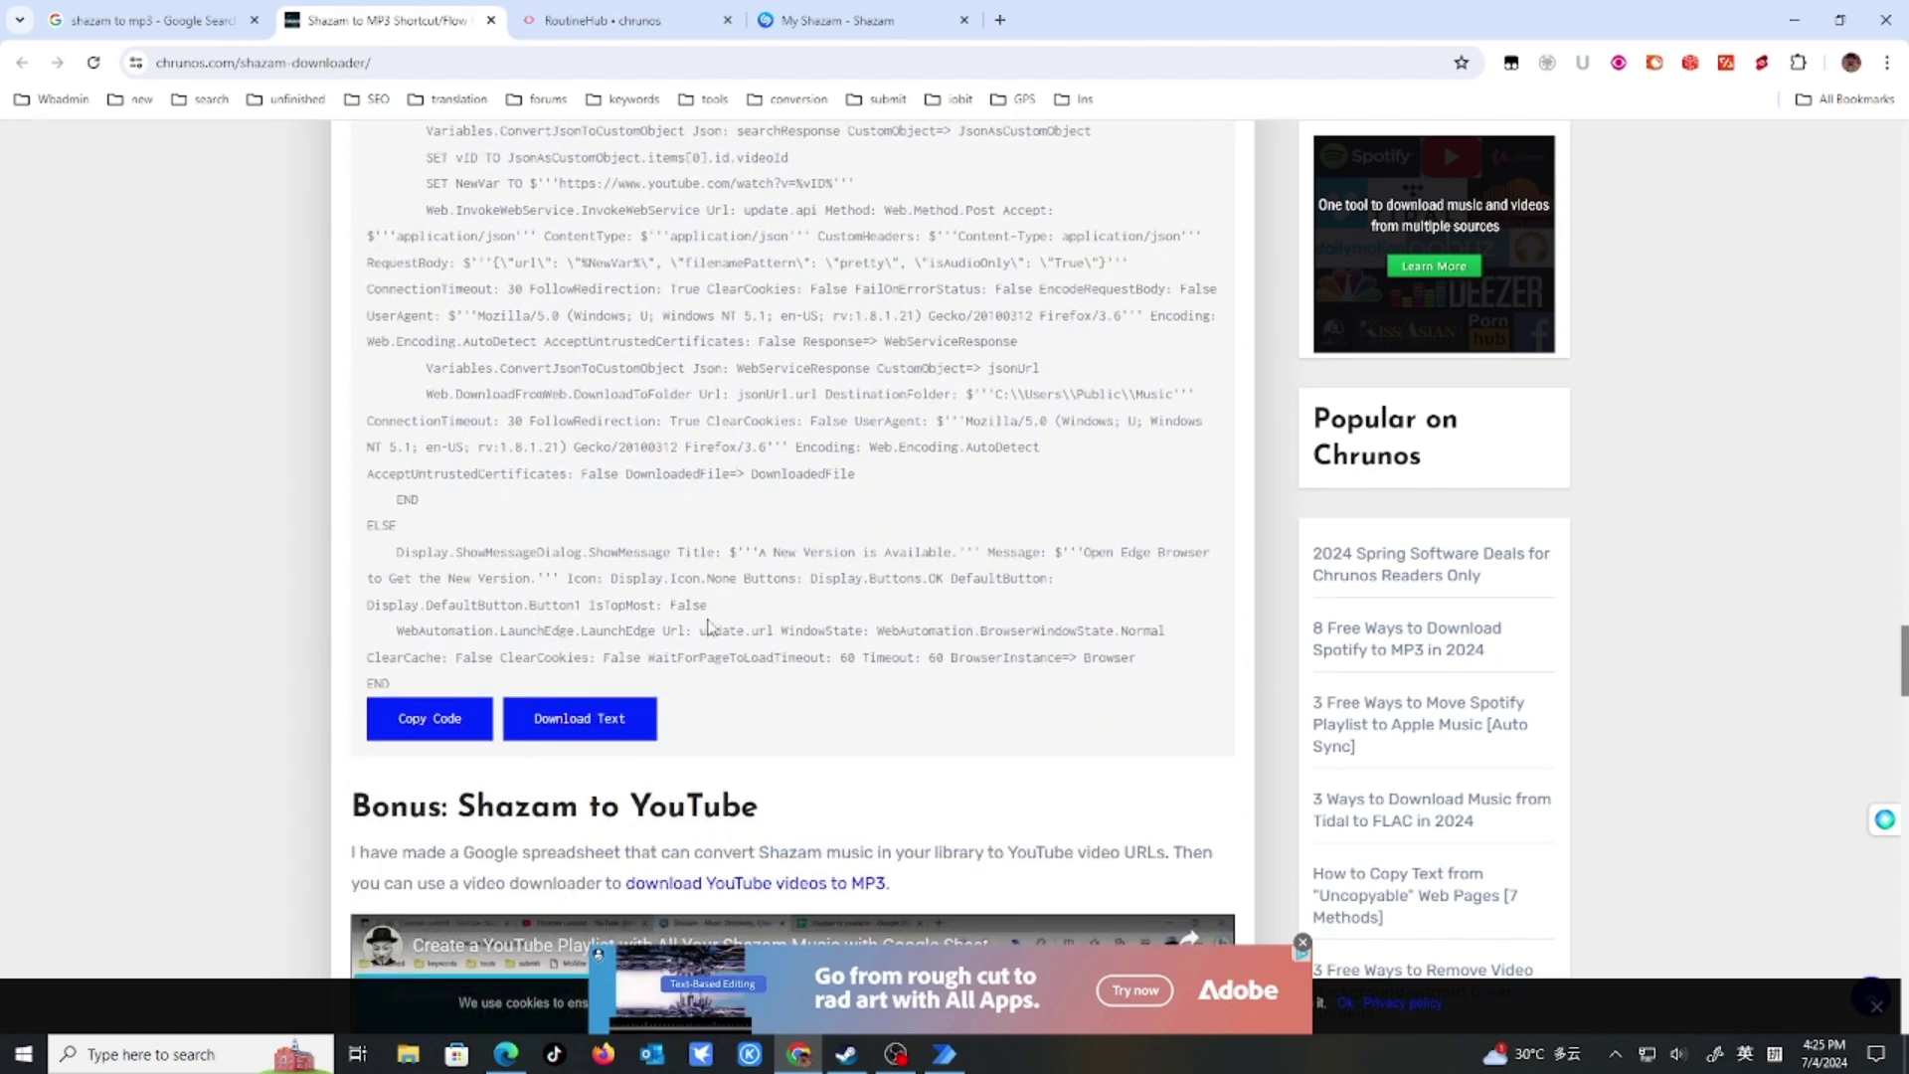
# Copy the flow code to the clipboard, dismiss the confirmation, and return to Power Automate.
pyautogui.click(457, 724)
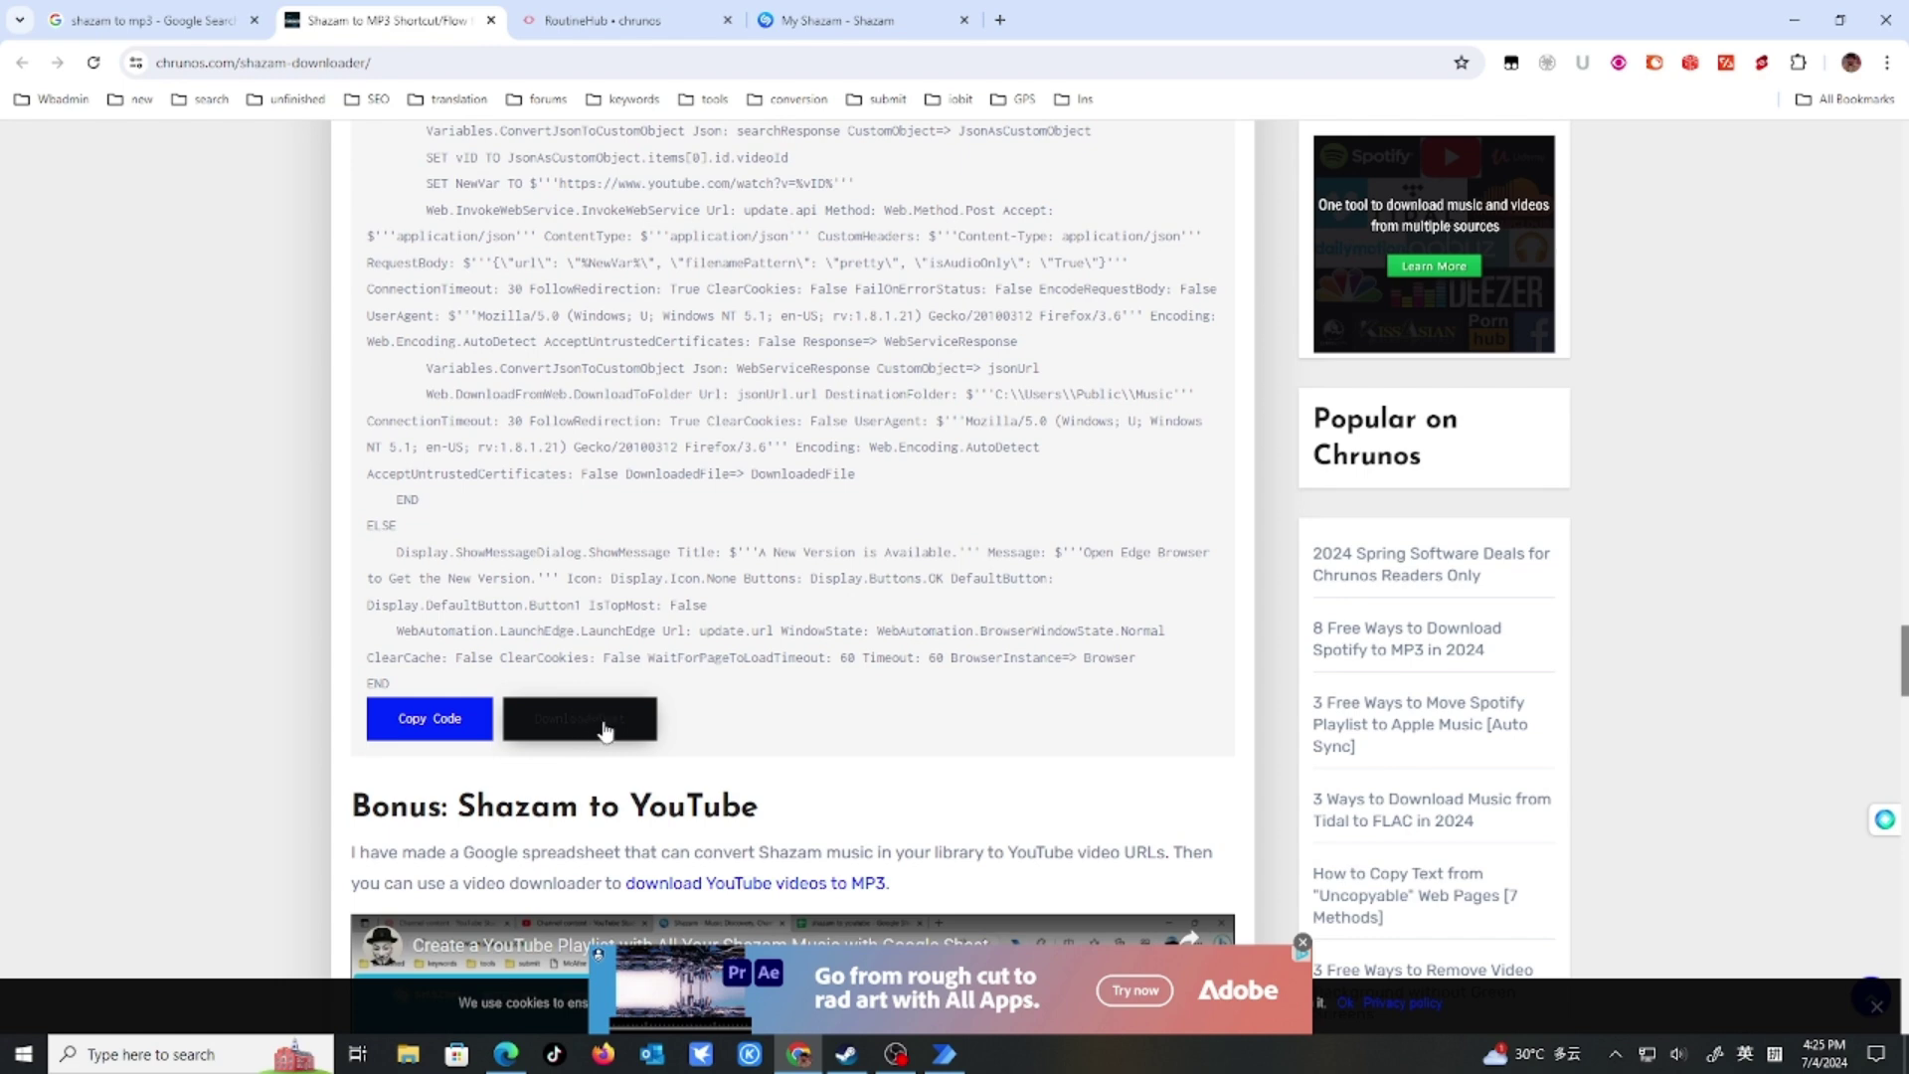
pyautogui.click(443, 740)
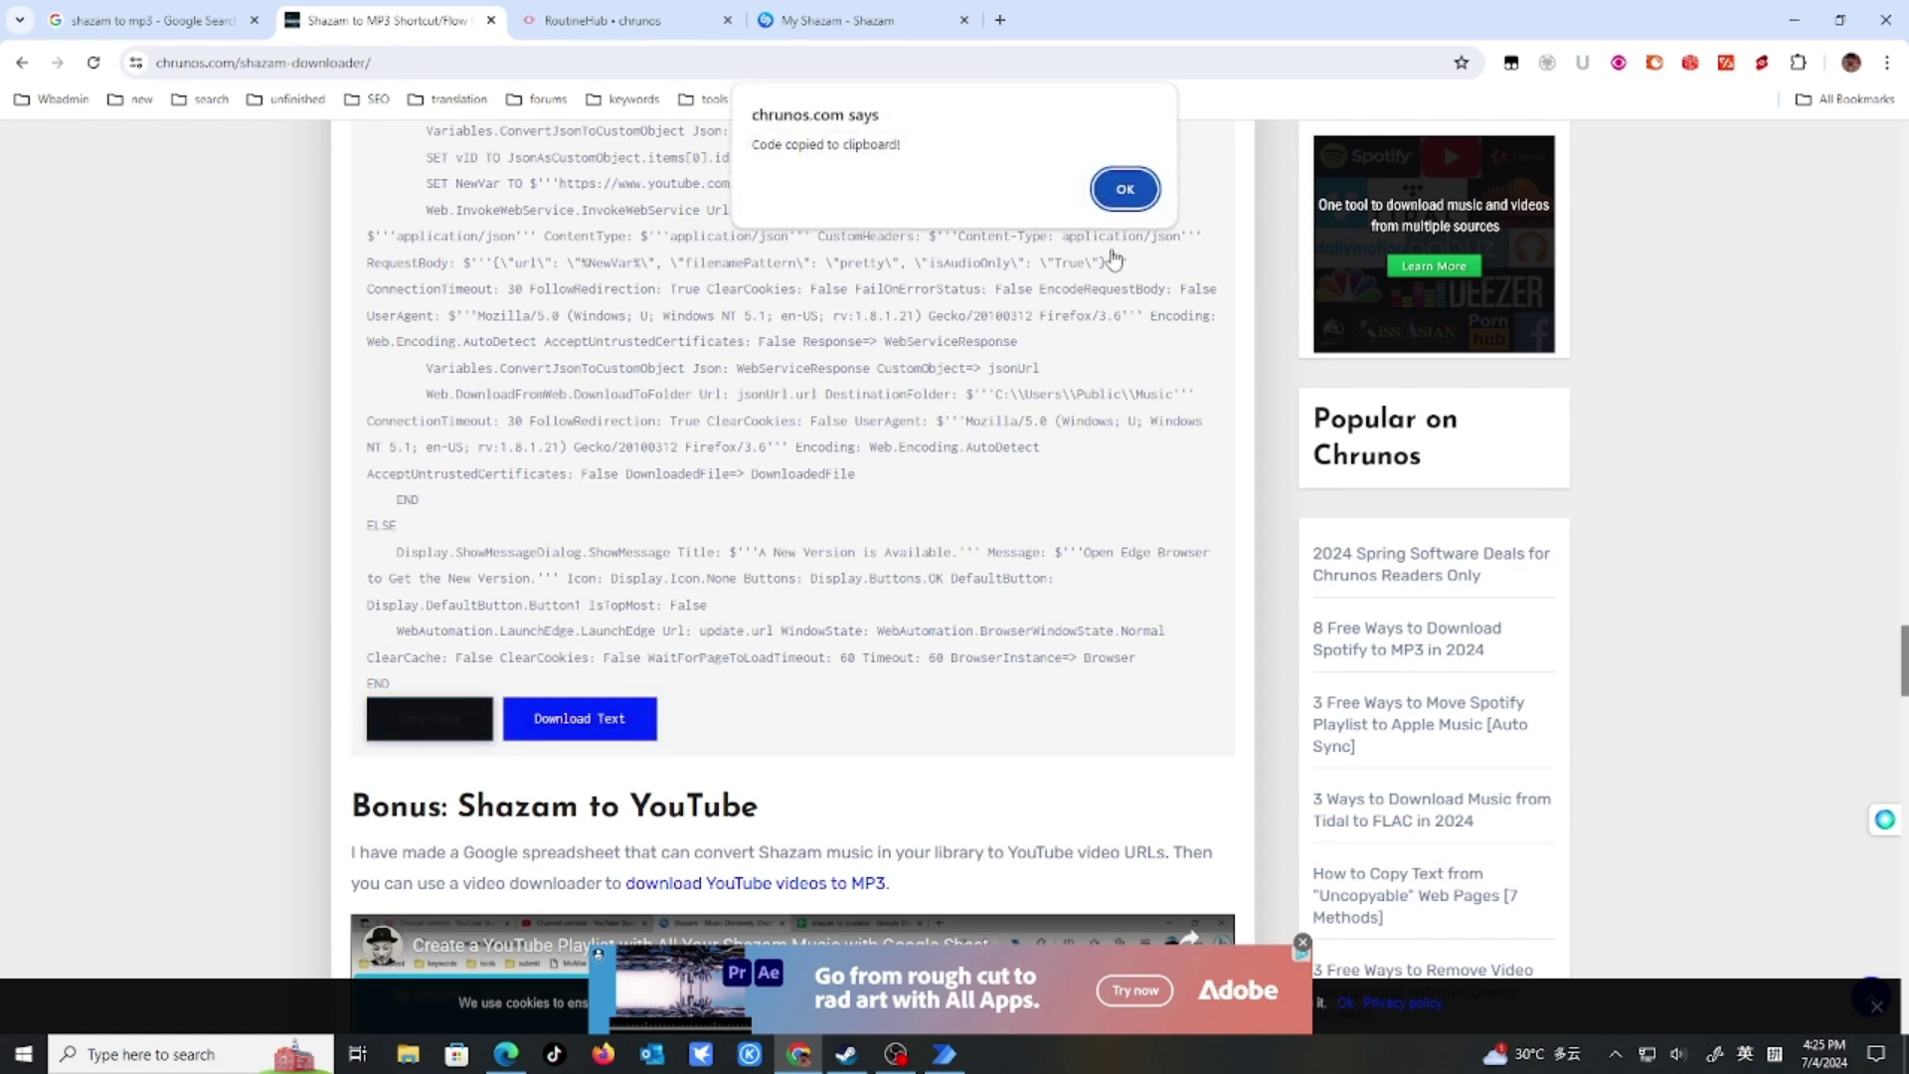
pyautogui.click(1116, 199)
pyautogui.click(945, 1057)
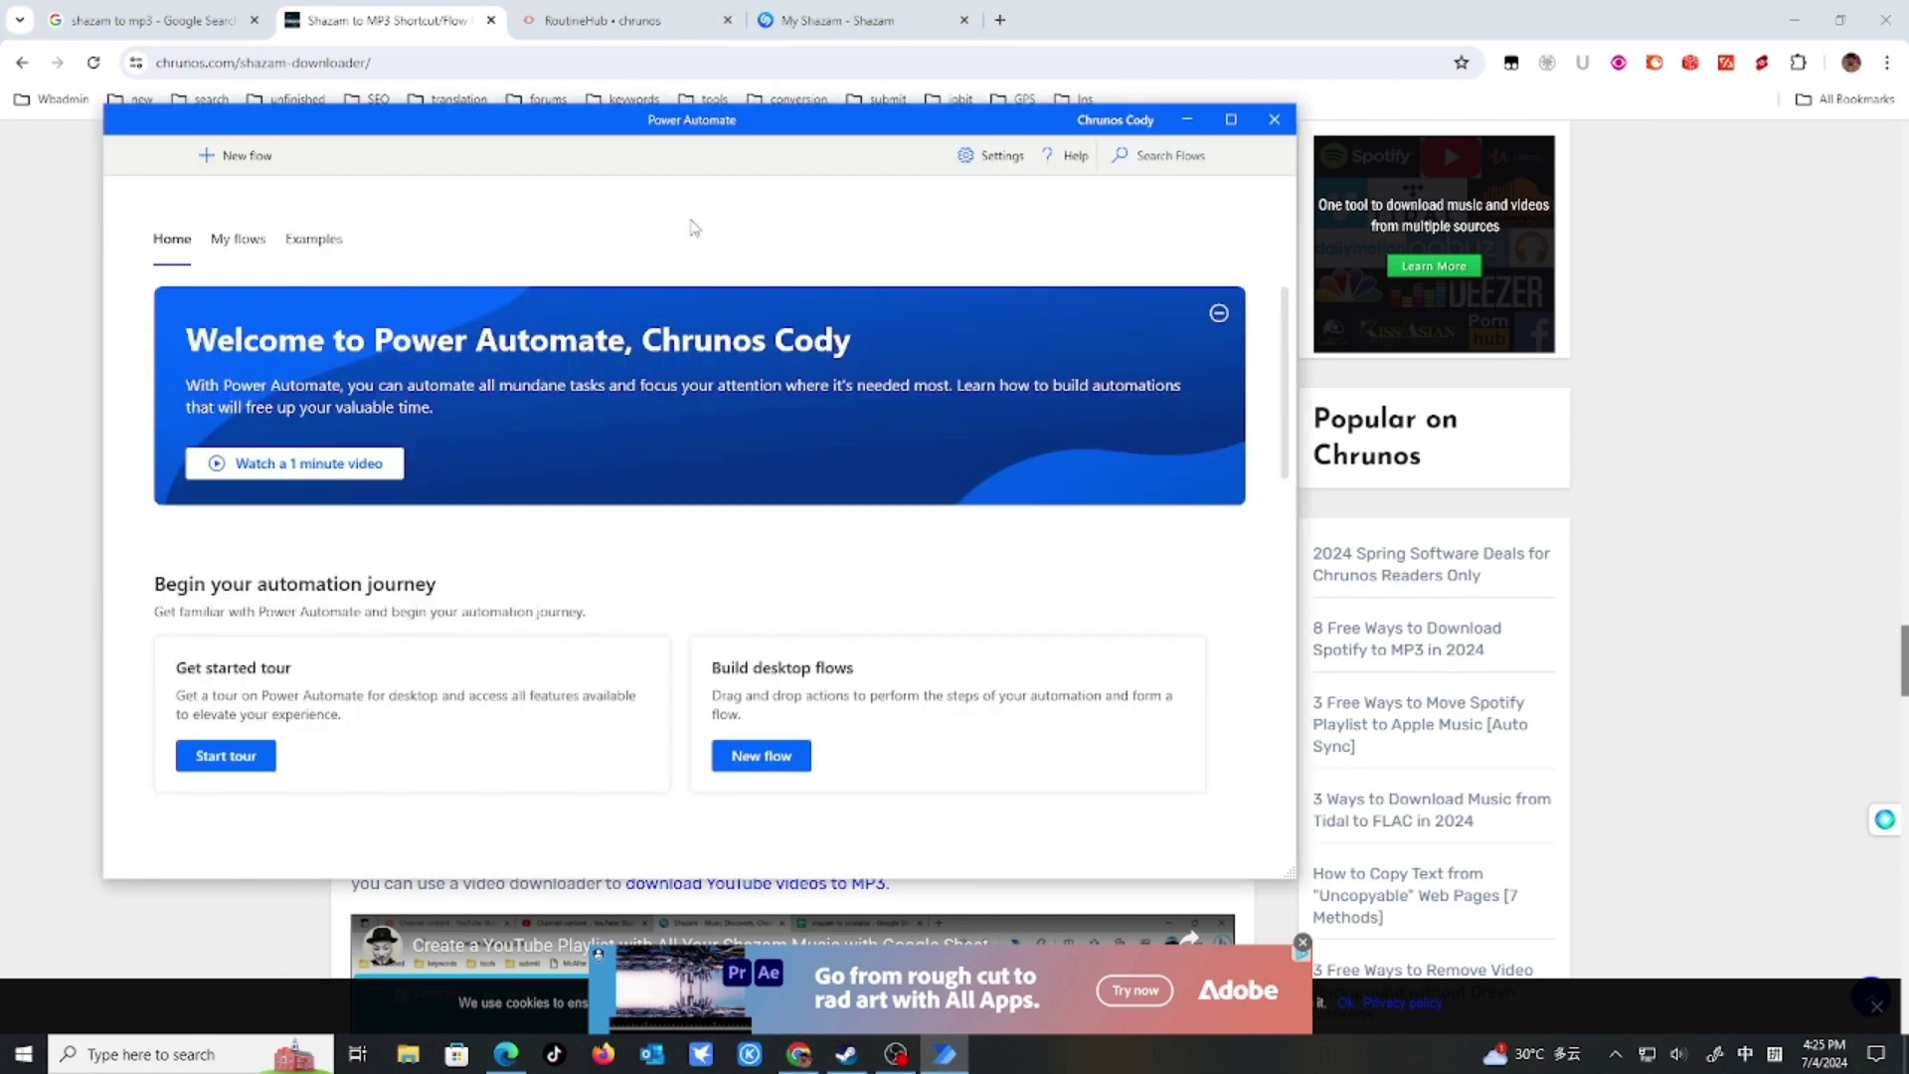
# Create a new flow named 'Shazam Mp3' and try pasting the copied code onto its canvas.
pyautogui.click(237, 159)
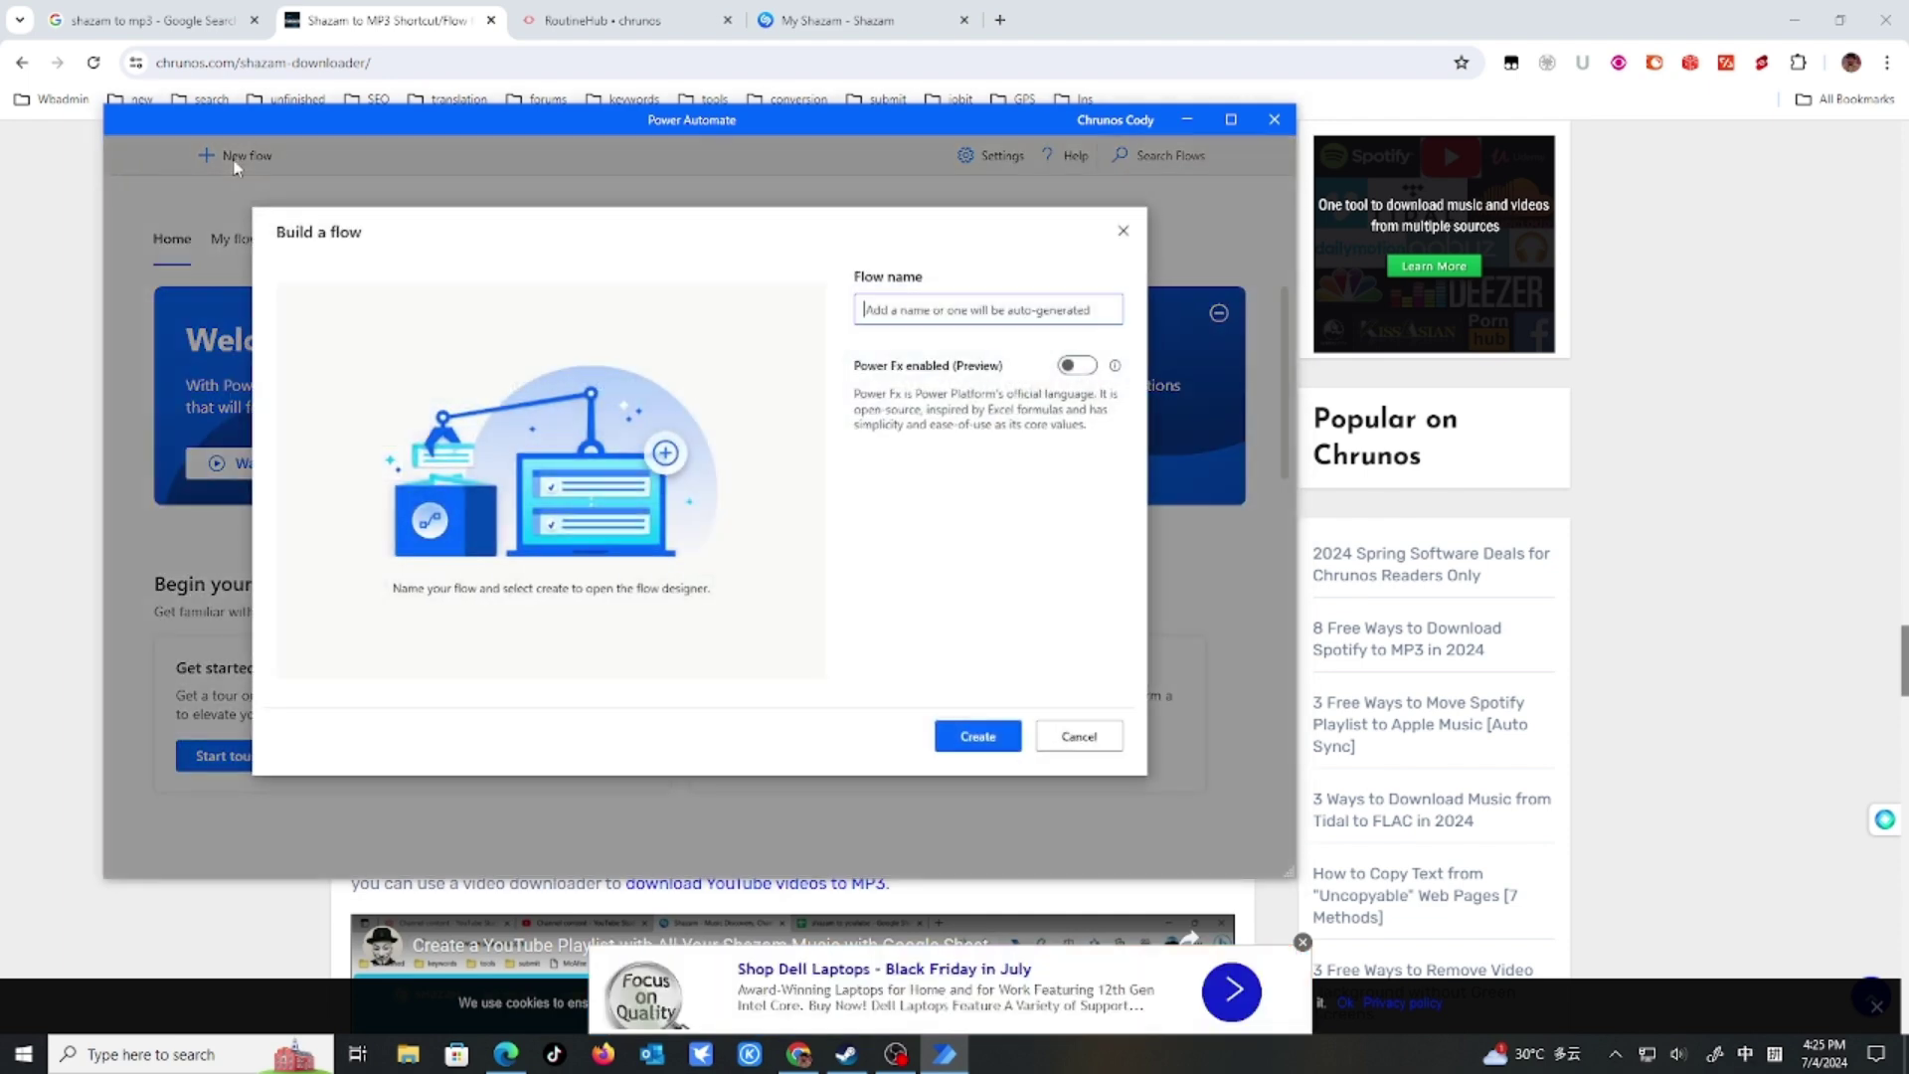
pyautogui.click(948, 312)
pyautogui.write('Sha')
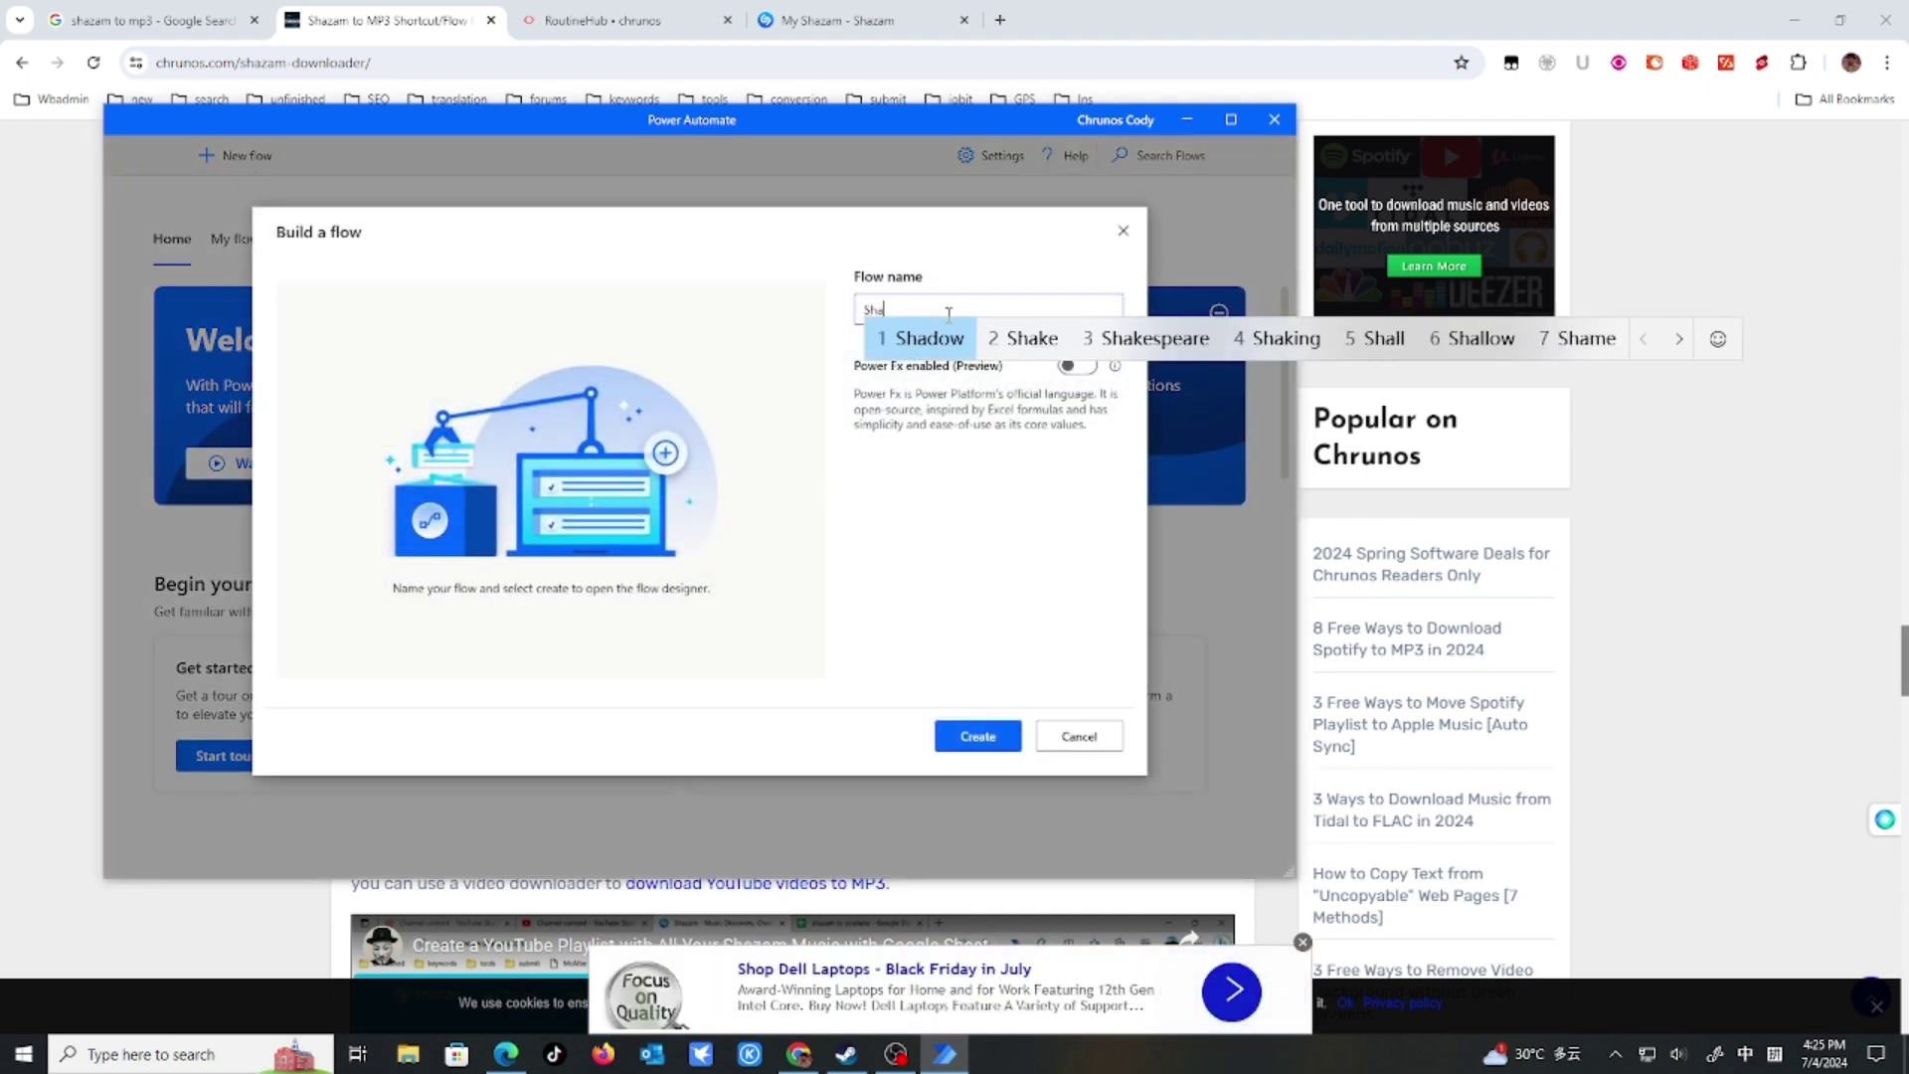
pyautogui.write('zam')
pyautogui.press('shift')
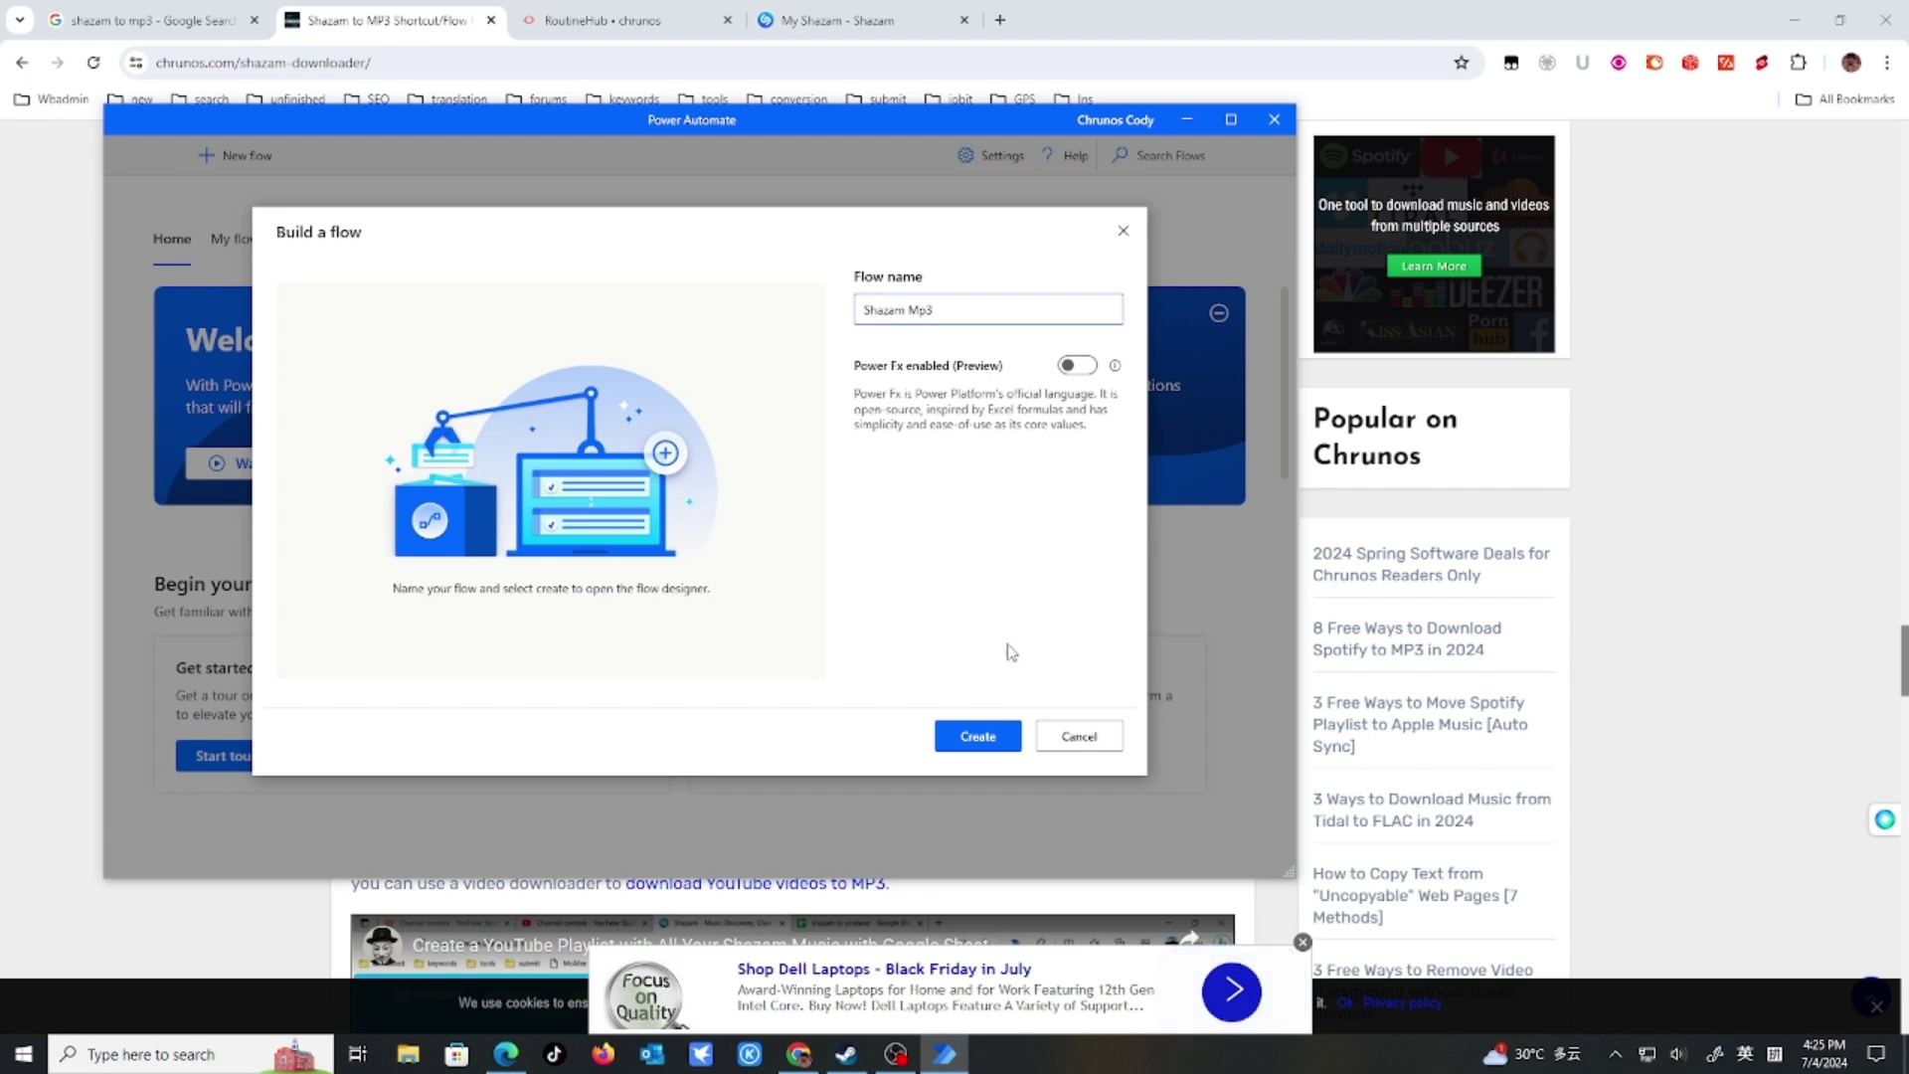
pyautogui.click(979, 737)
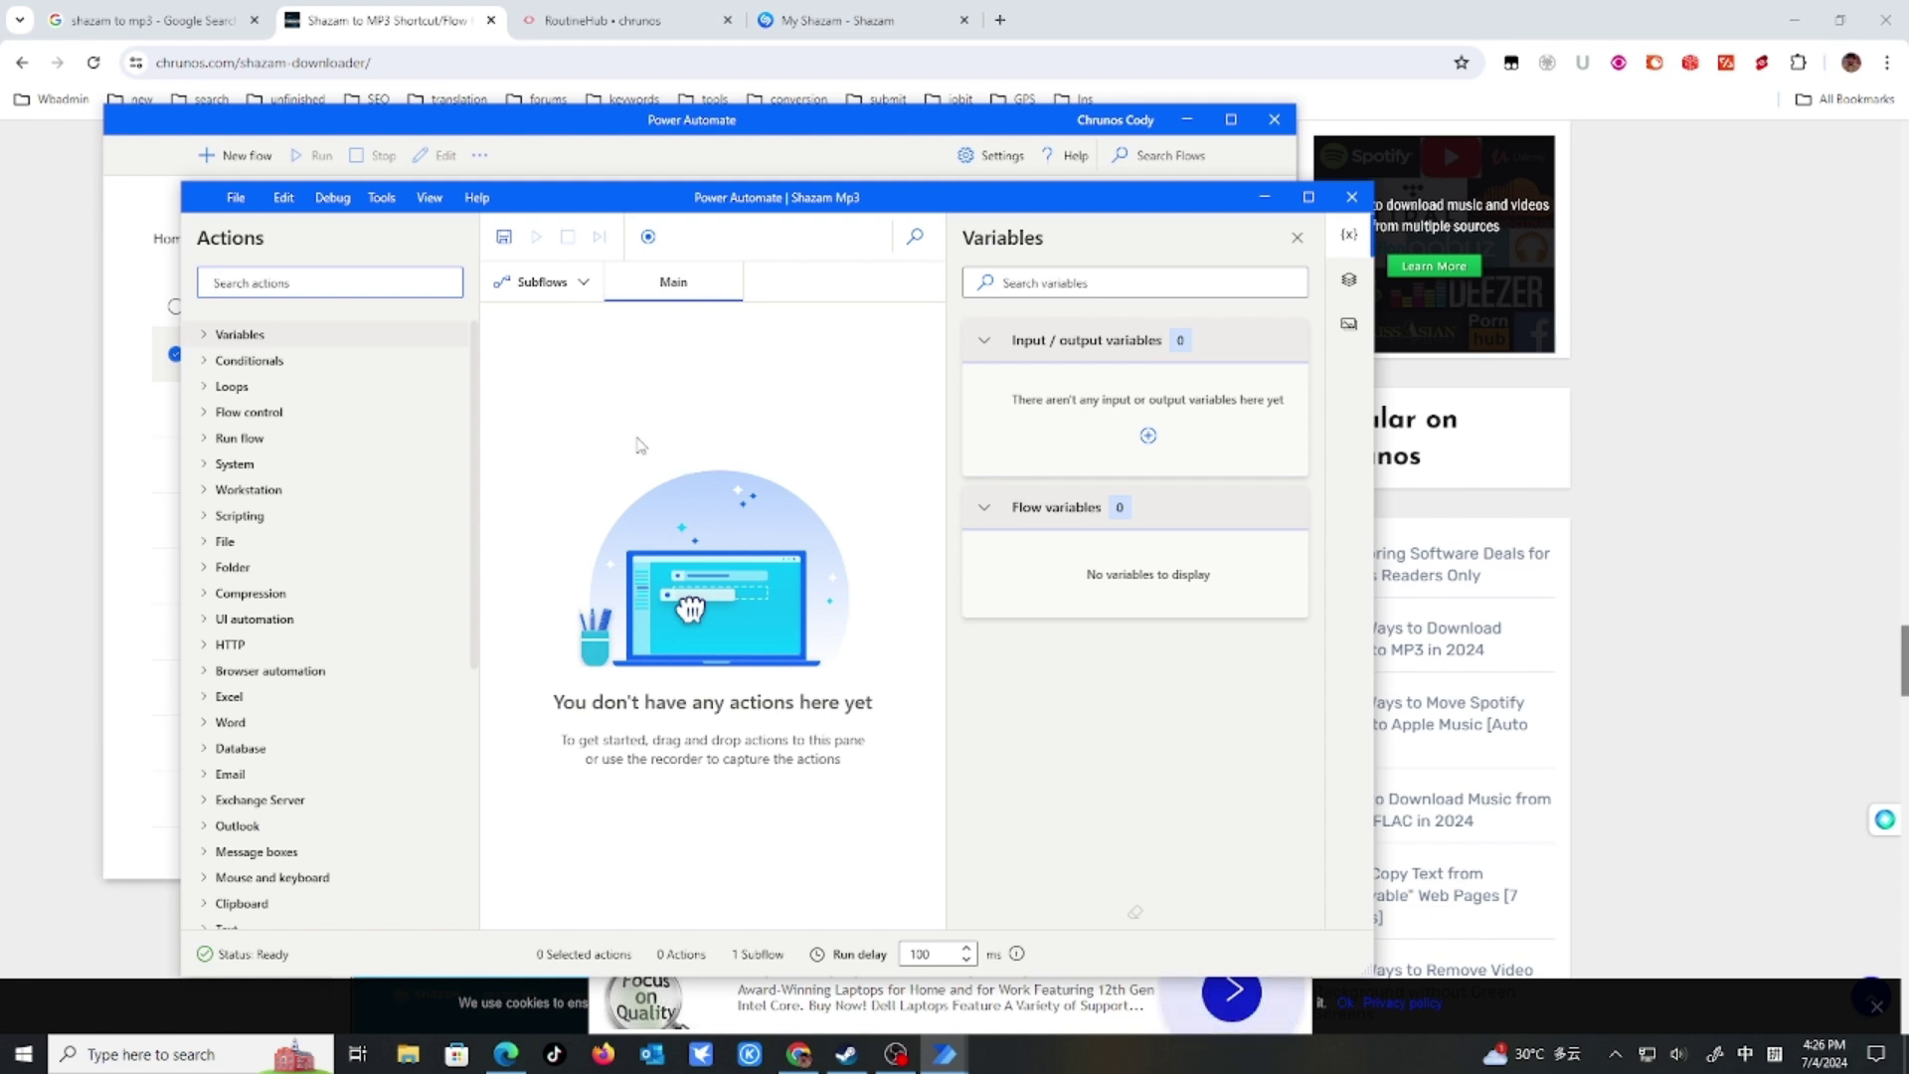
pyautogui.rightClick(603, 382)
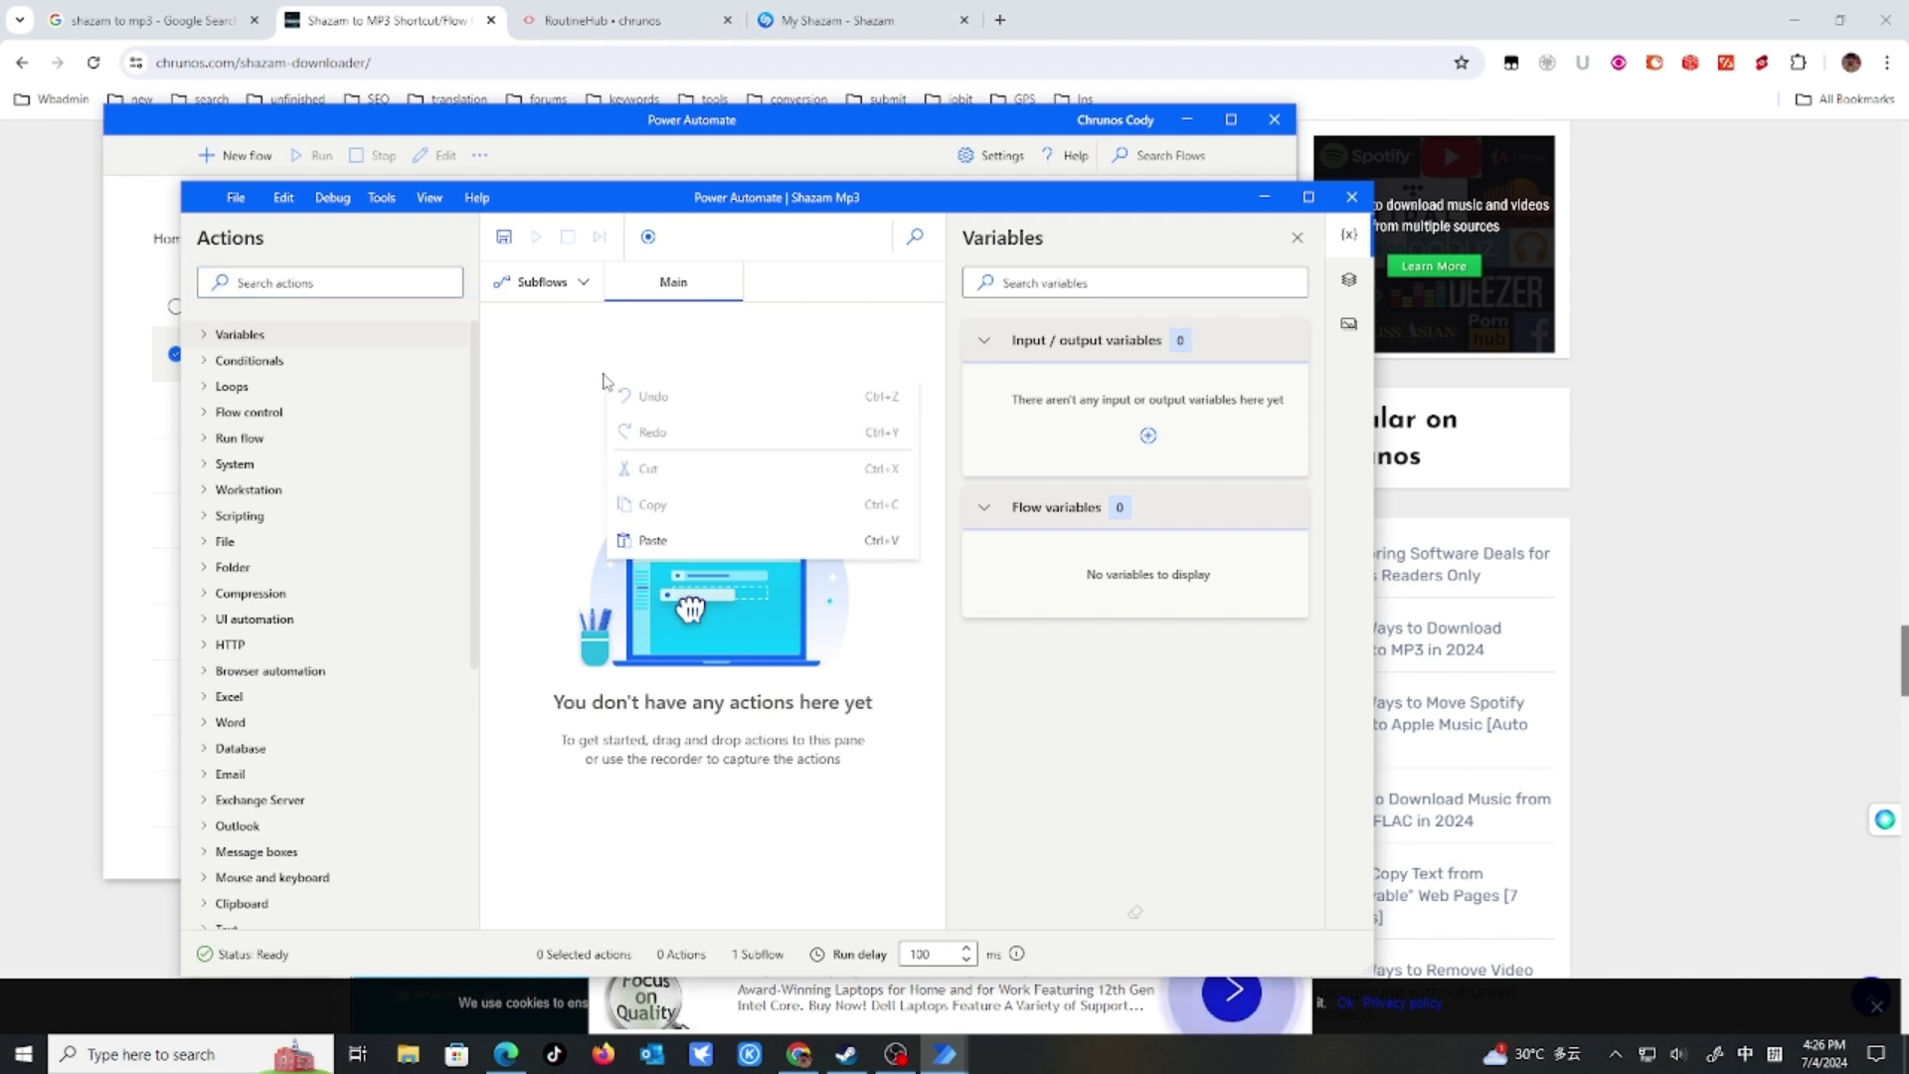
pyautogui.click(664, 540)
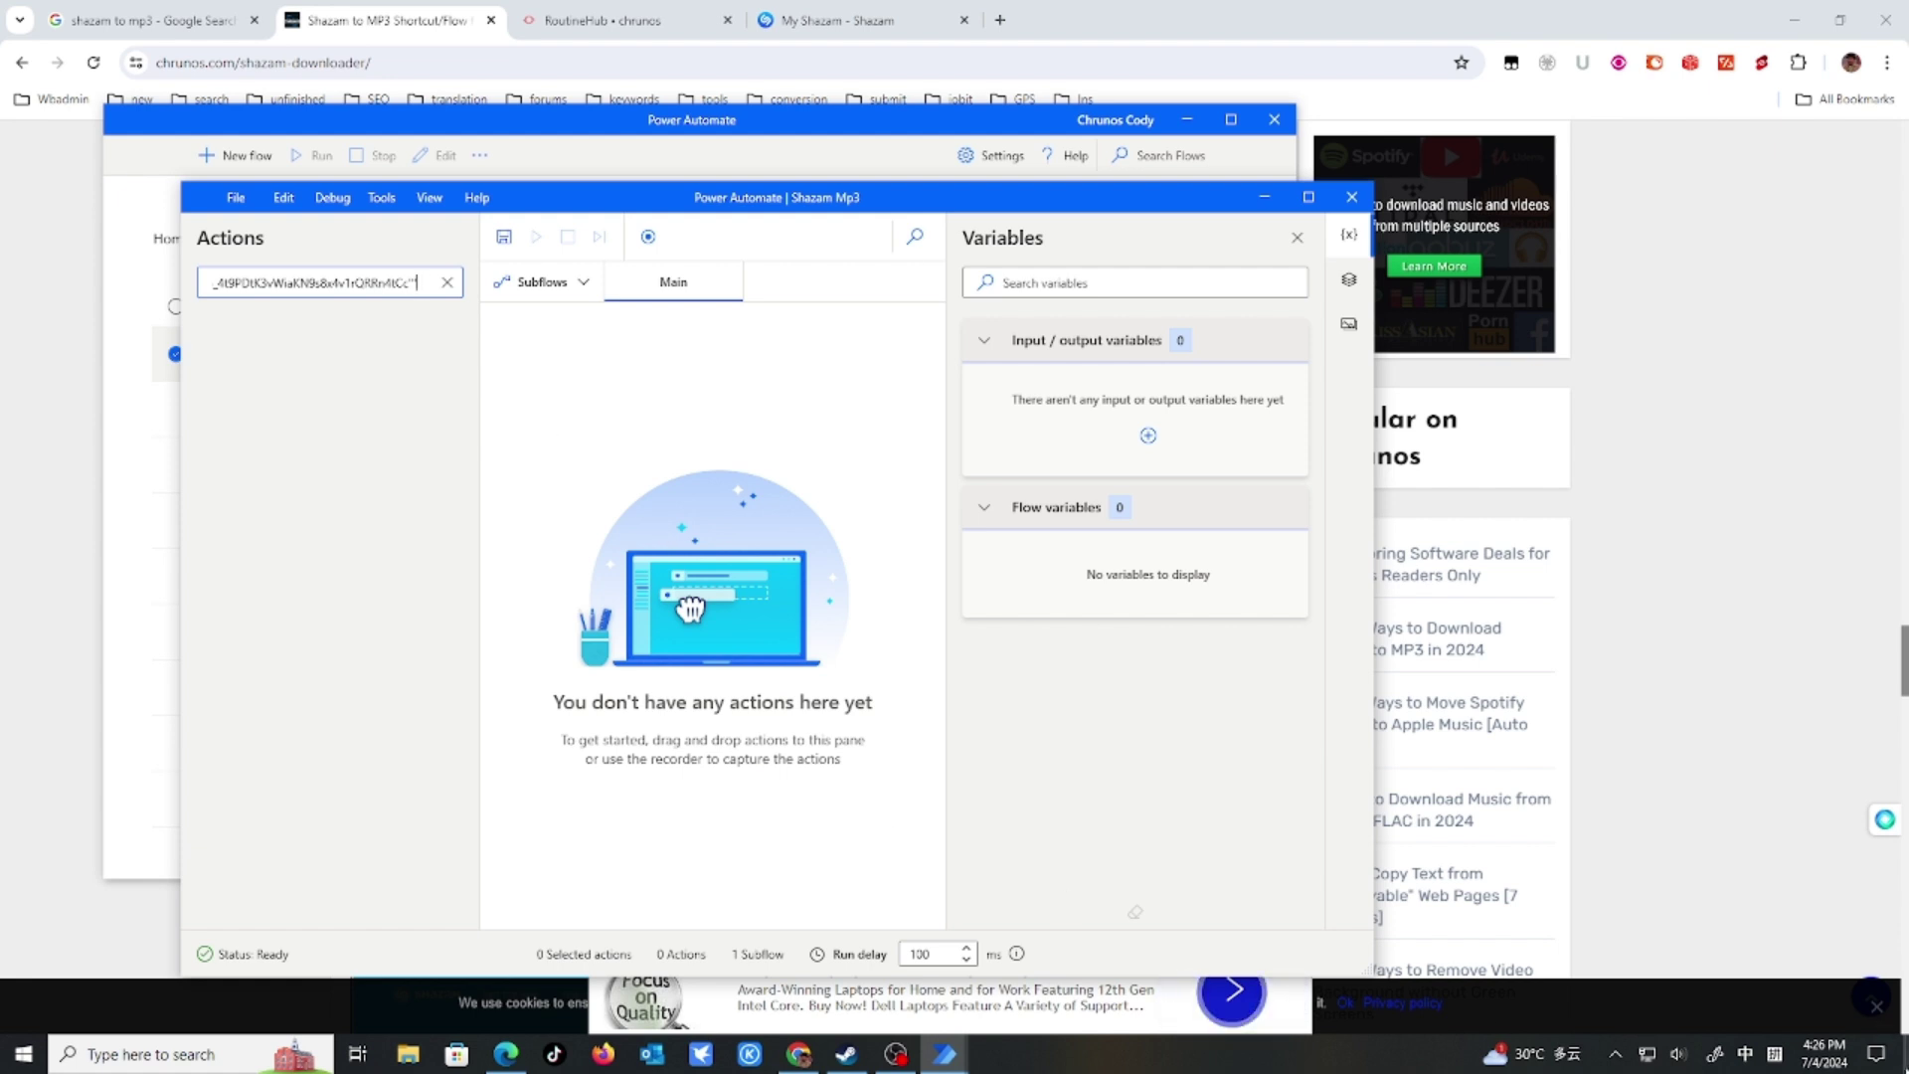
# Download the flow code as code.txt, open it in maximized Notepad, and select all.
pyautogui.click(60, 768)
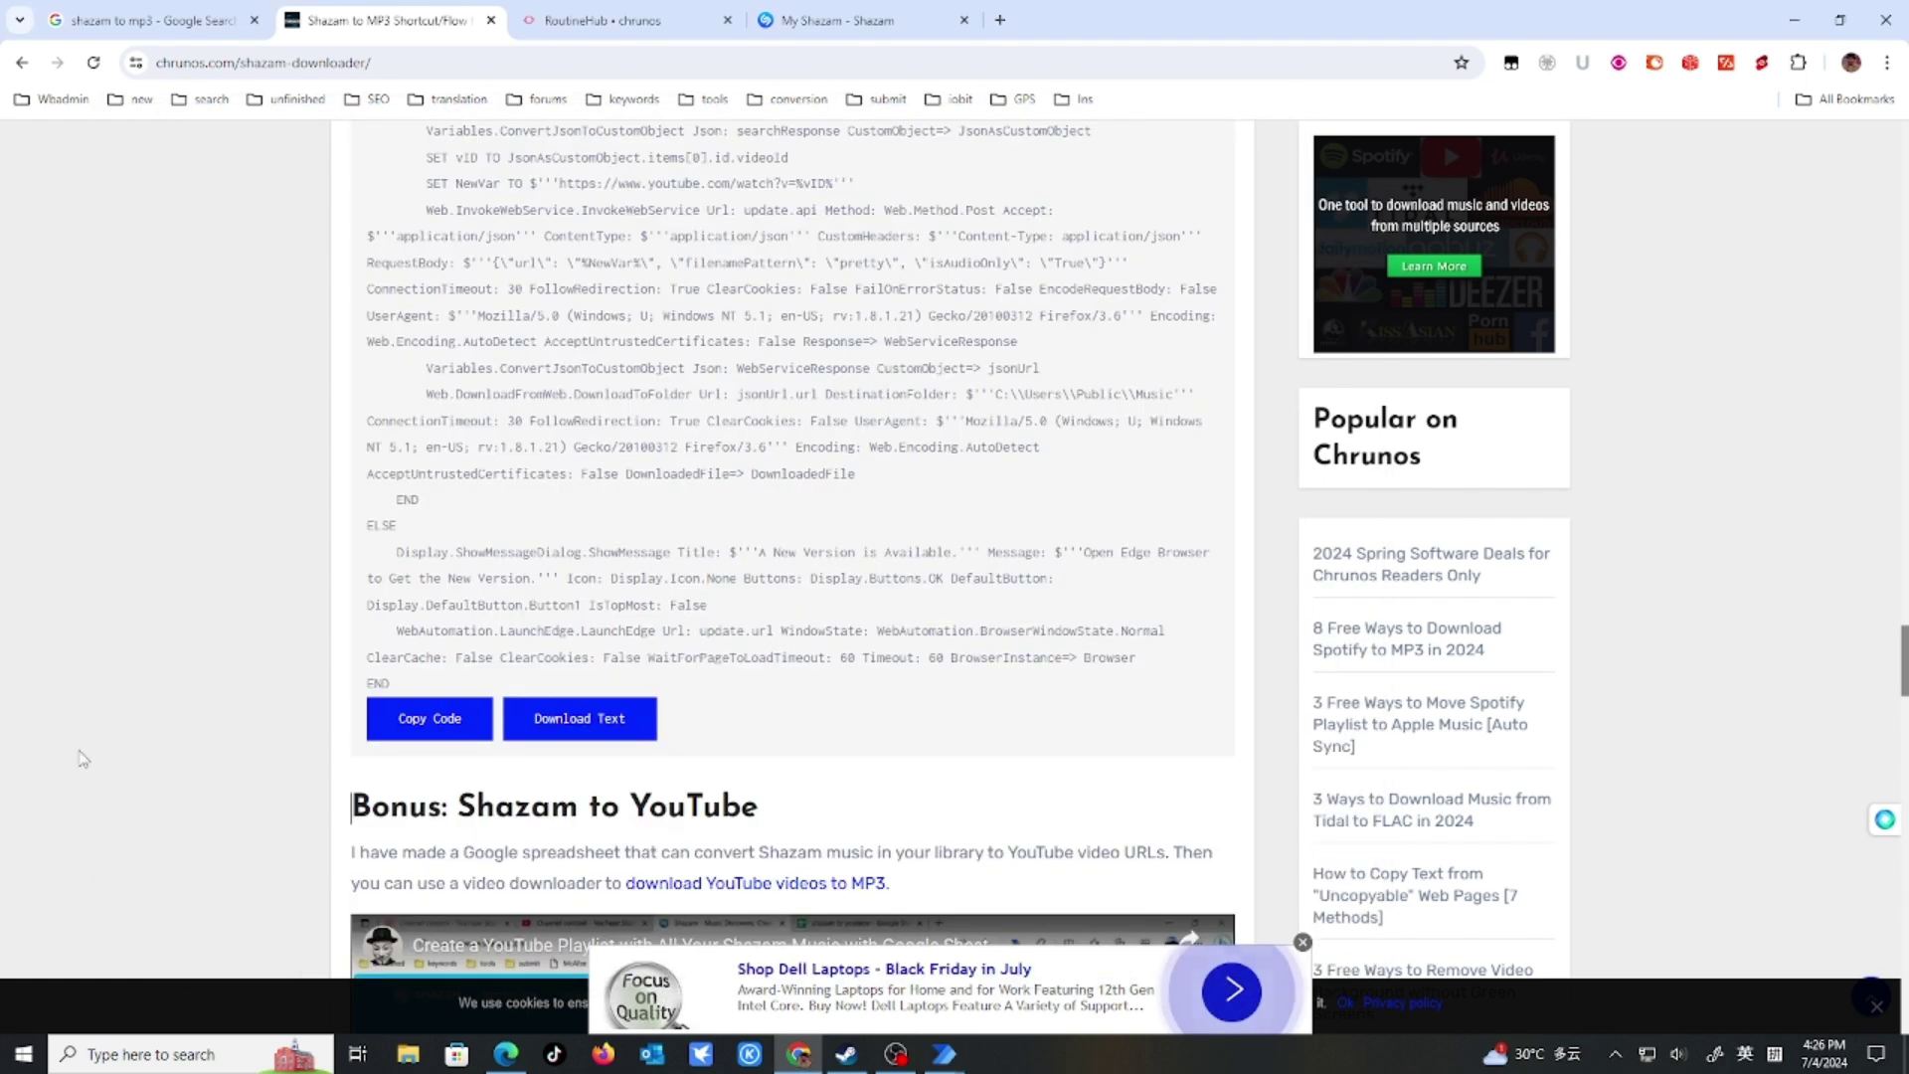
pyautogui.click(606, 736)
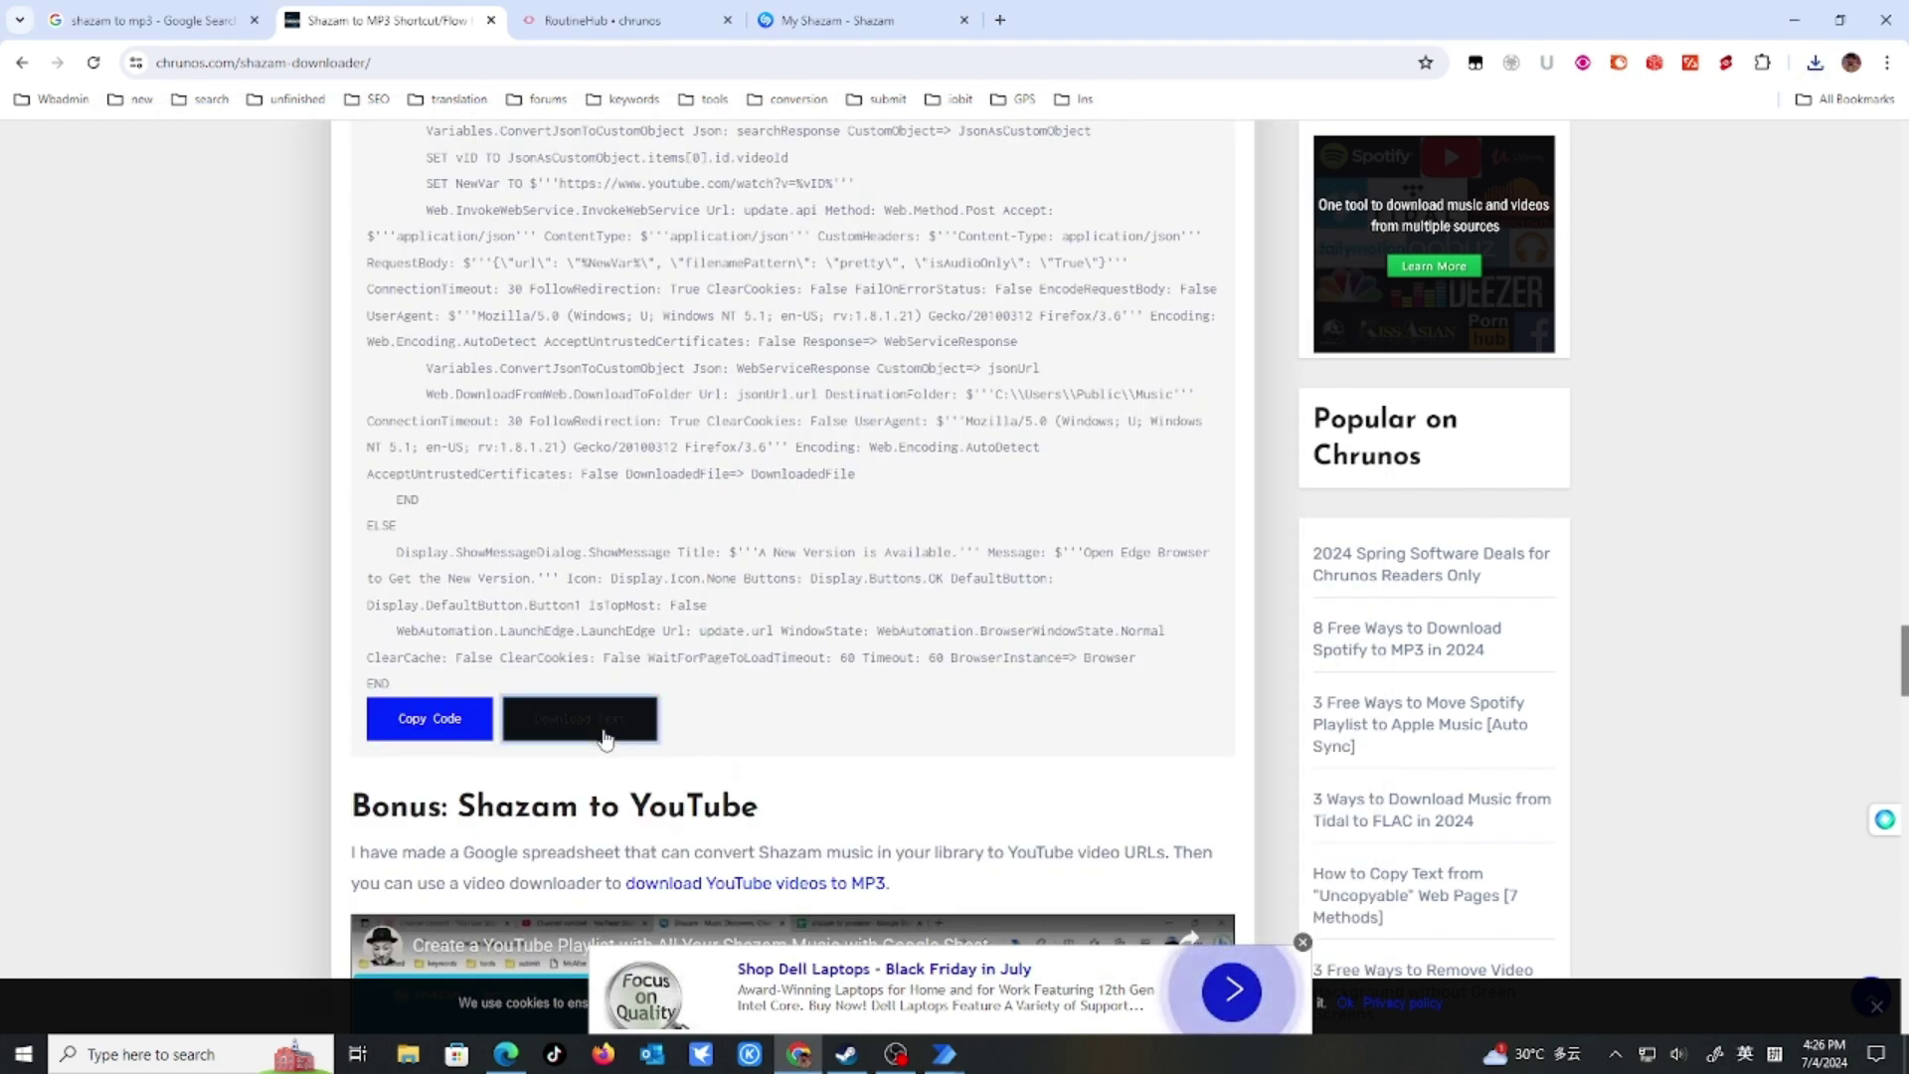
pyautogui.click(1816, 65)
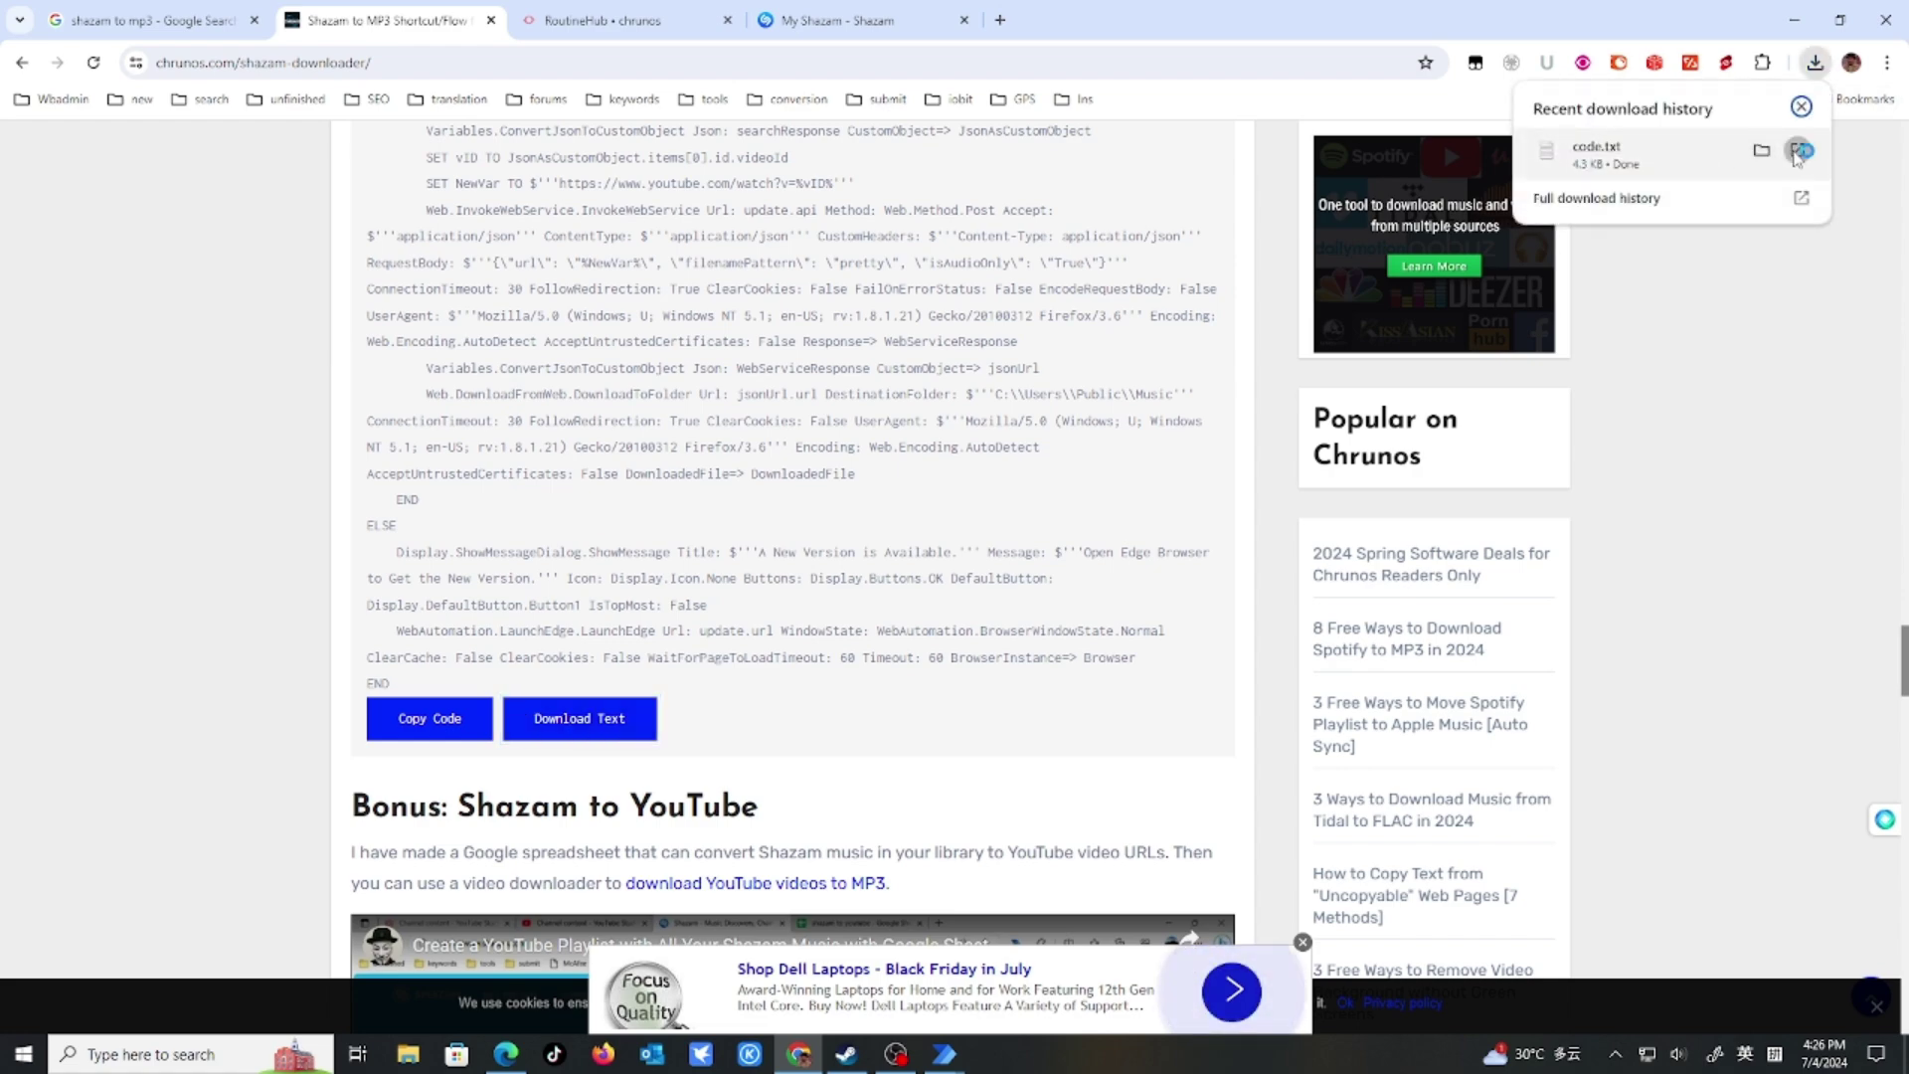
pyautogui.click(1796, 157)
pyautogui.scroll(-2, 953, 686)
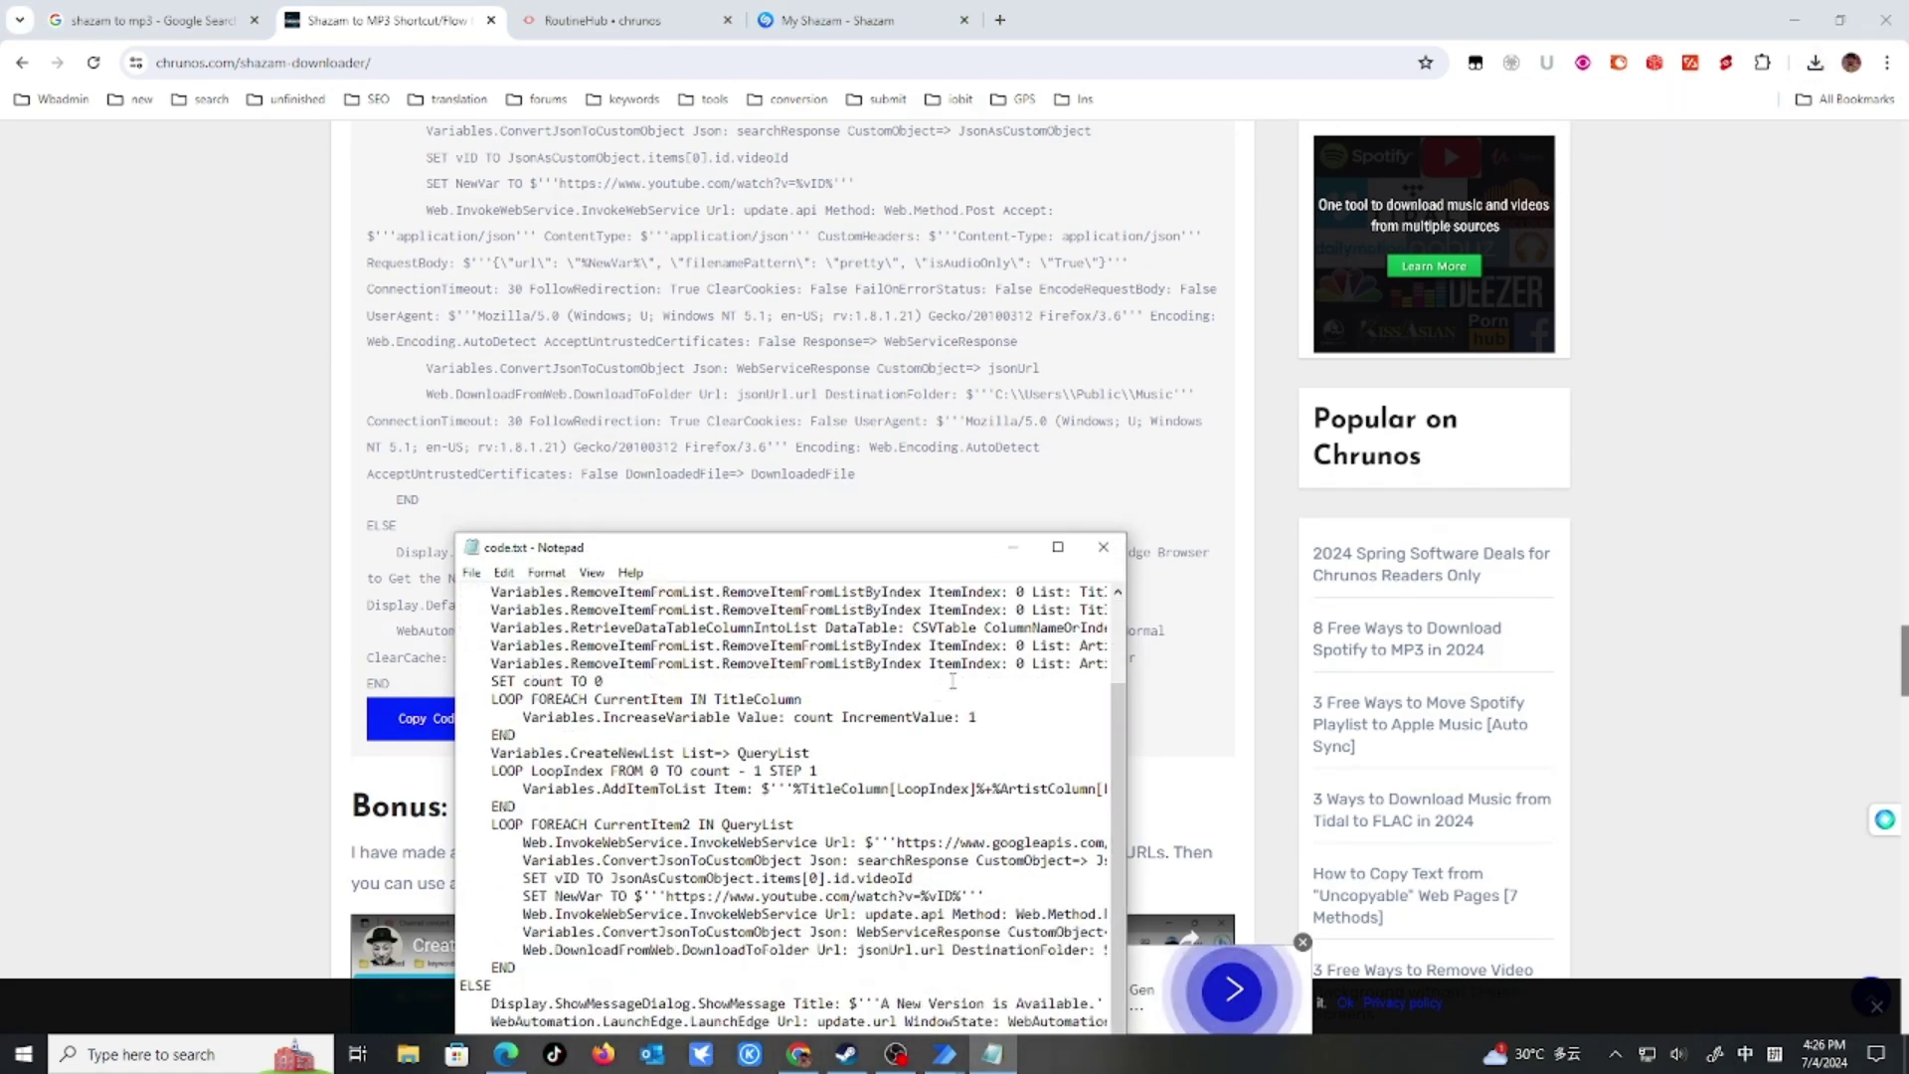
pyautogui.click(1059, 549)
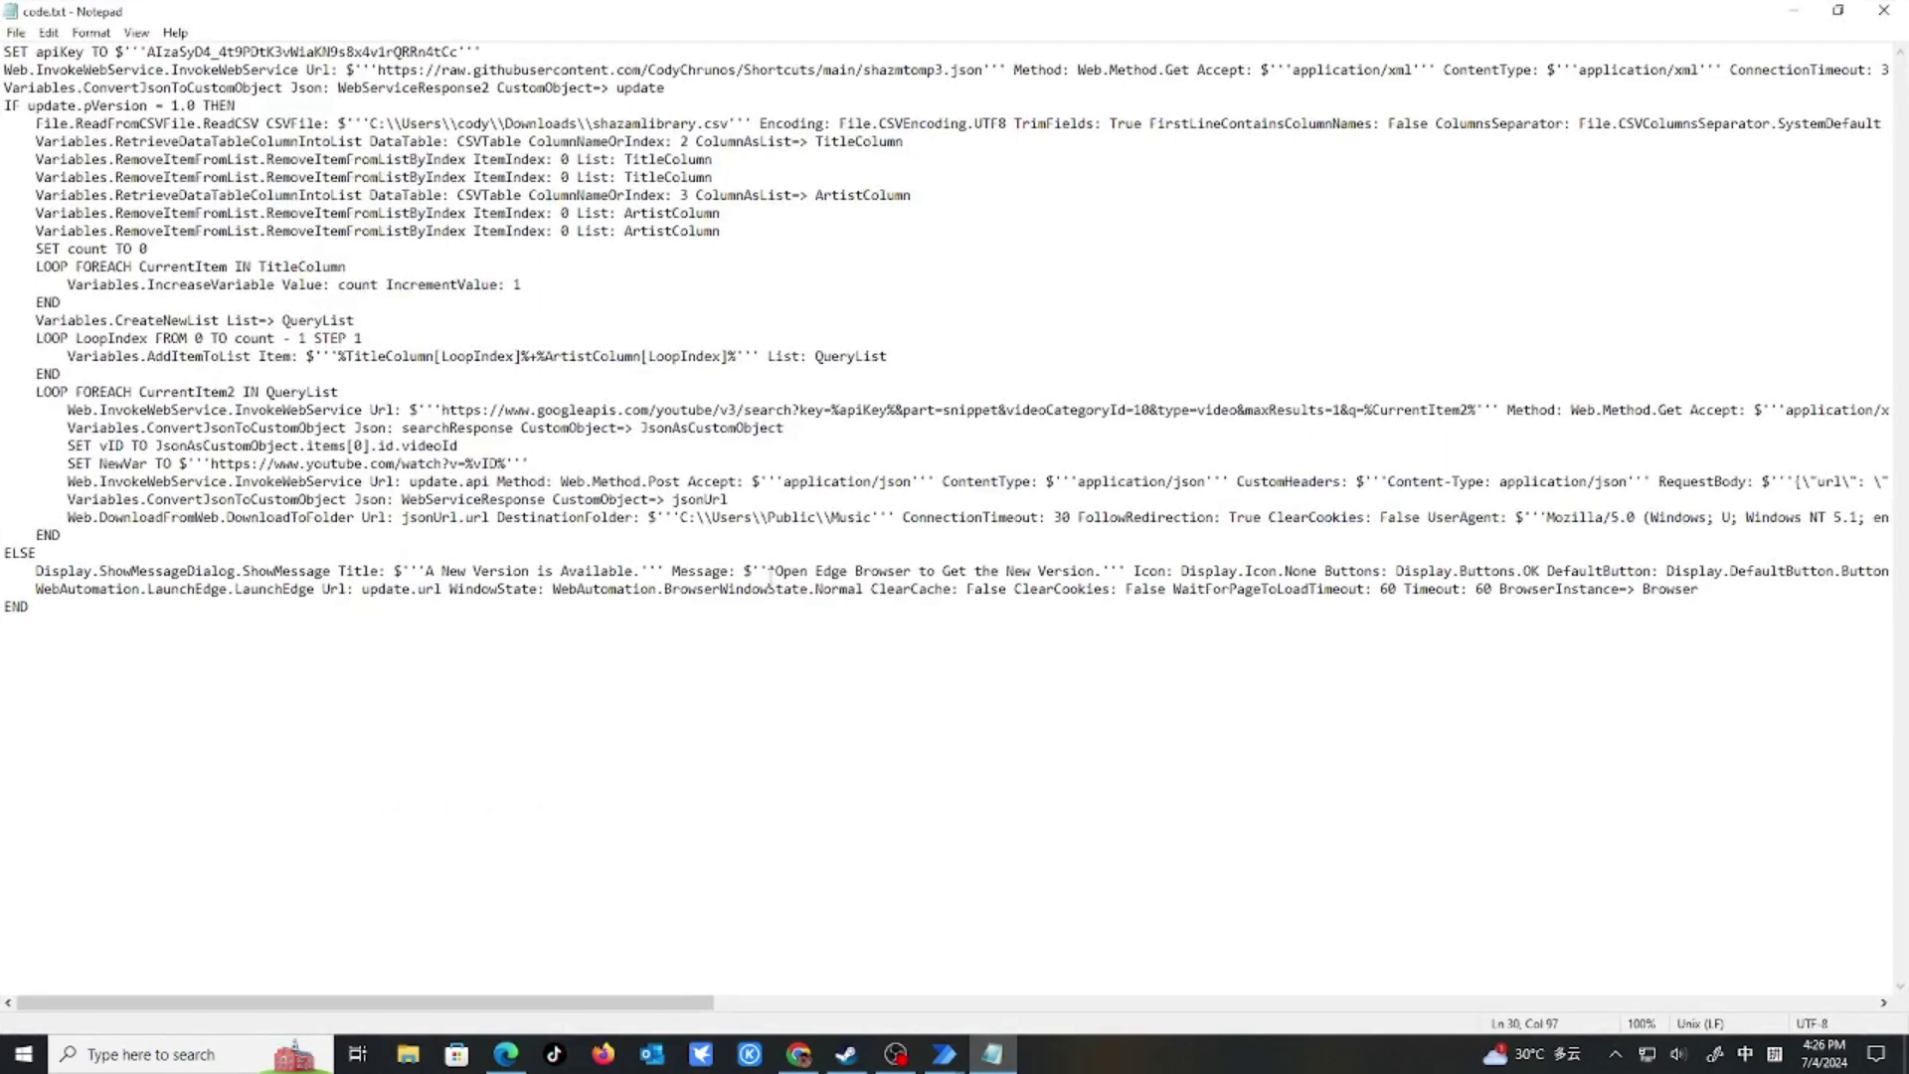
pyautogui.hotkey('ctrl', 'a')
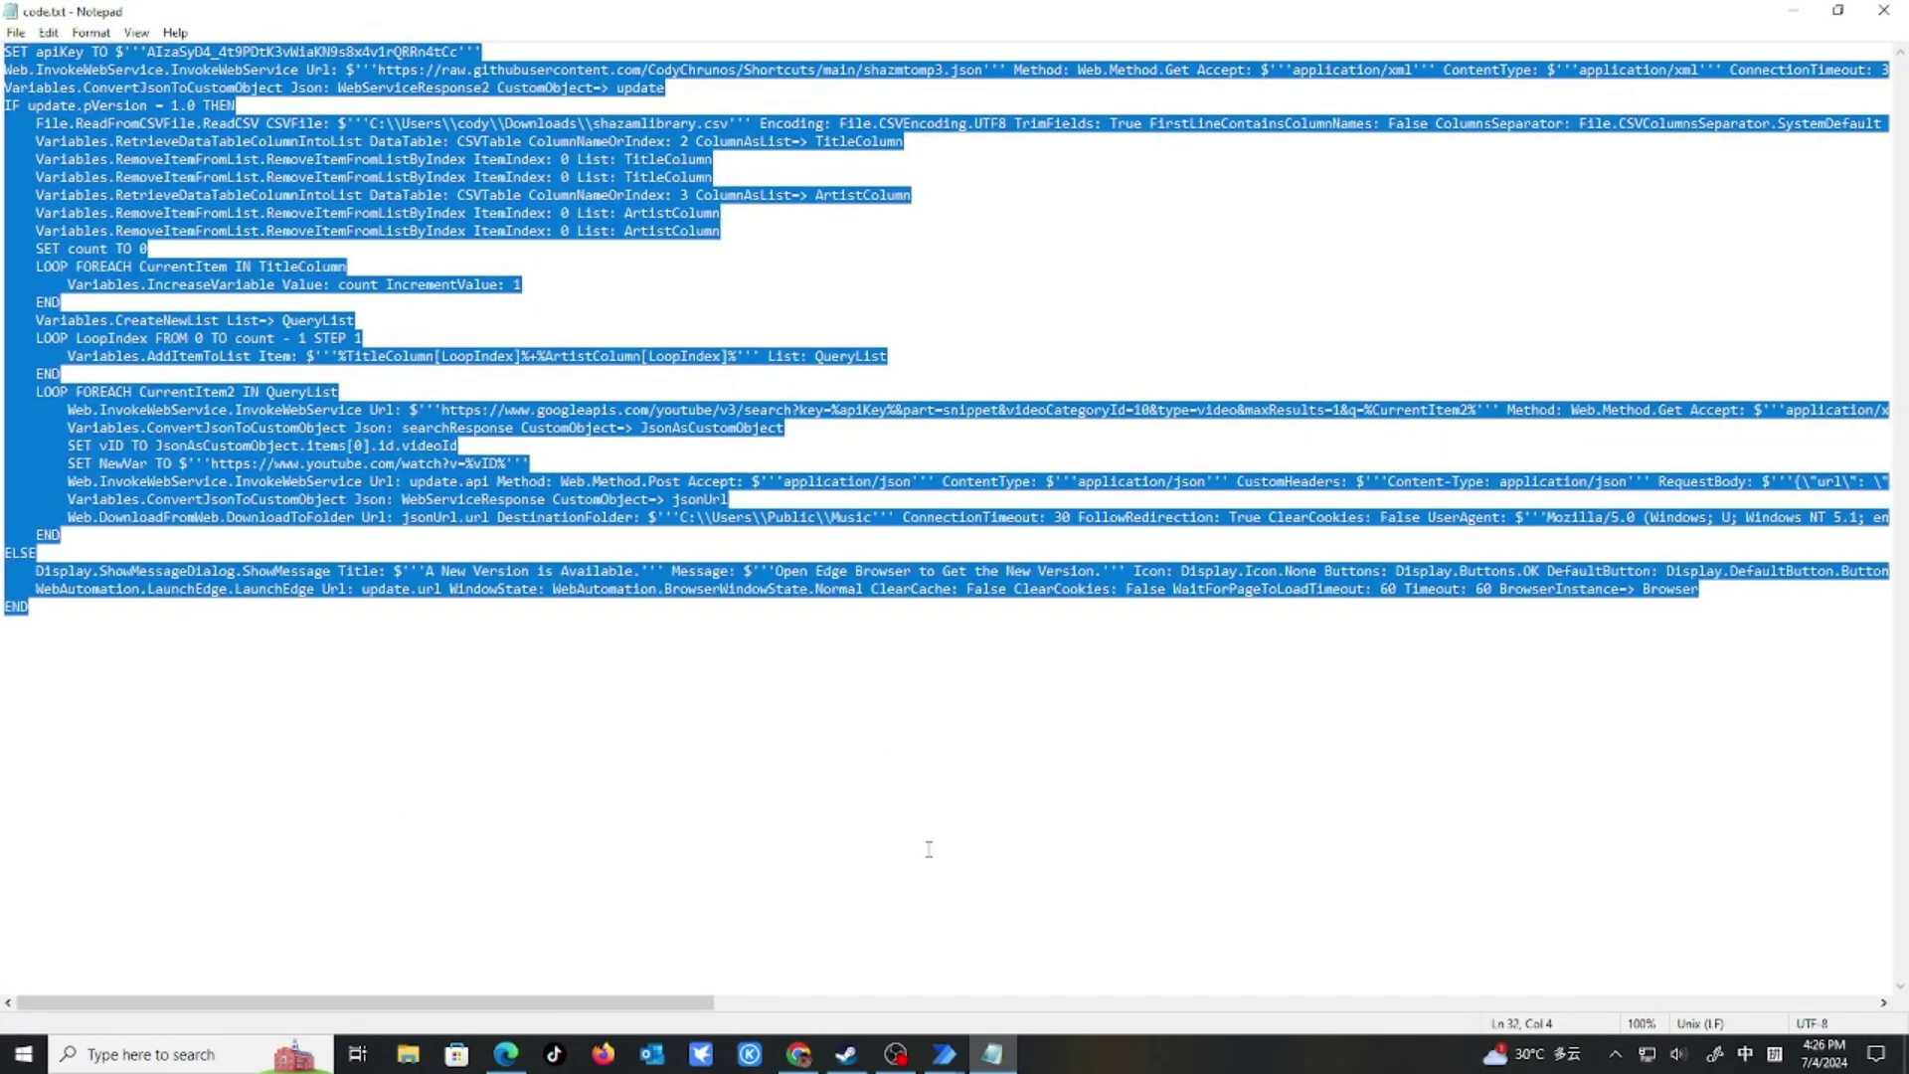
# Try pasting the script onto the empty Shazam Mp3 flow canvas.
pyautogui.moveTo(945, 1054)
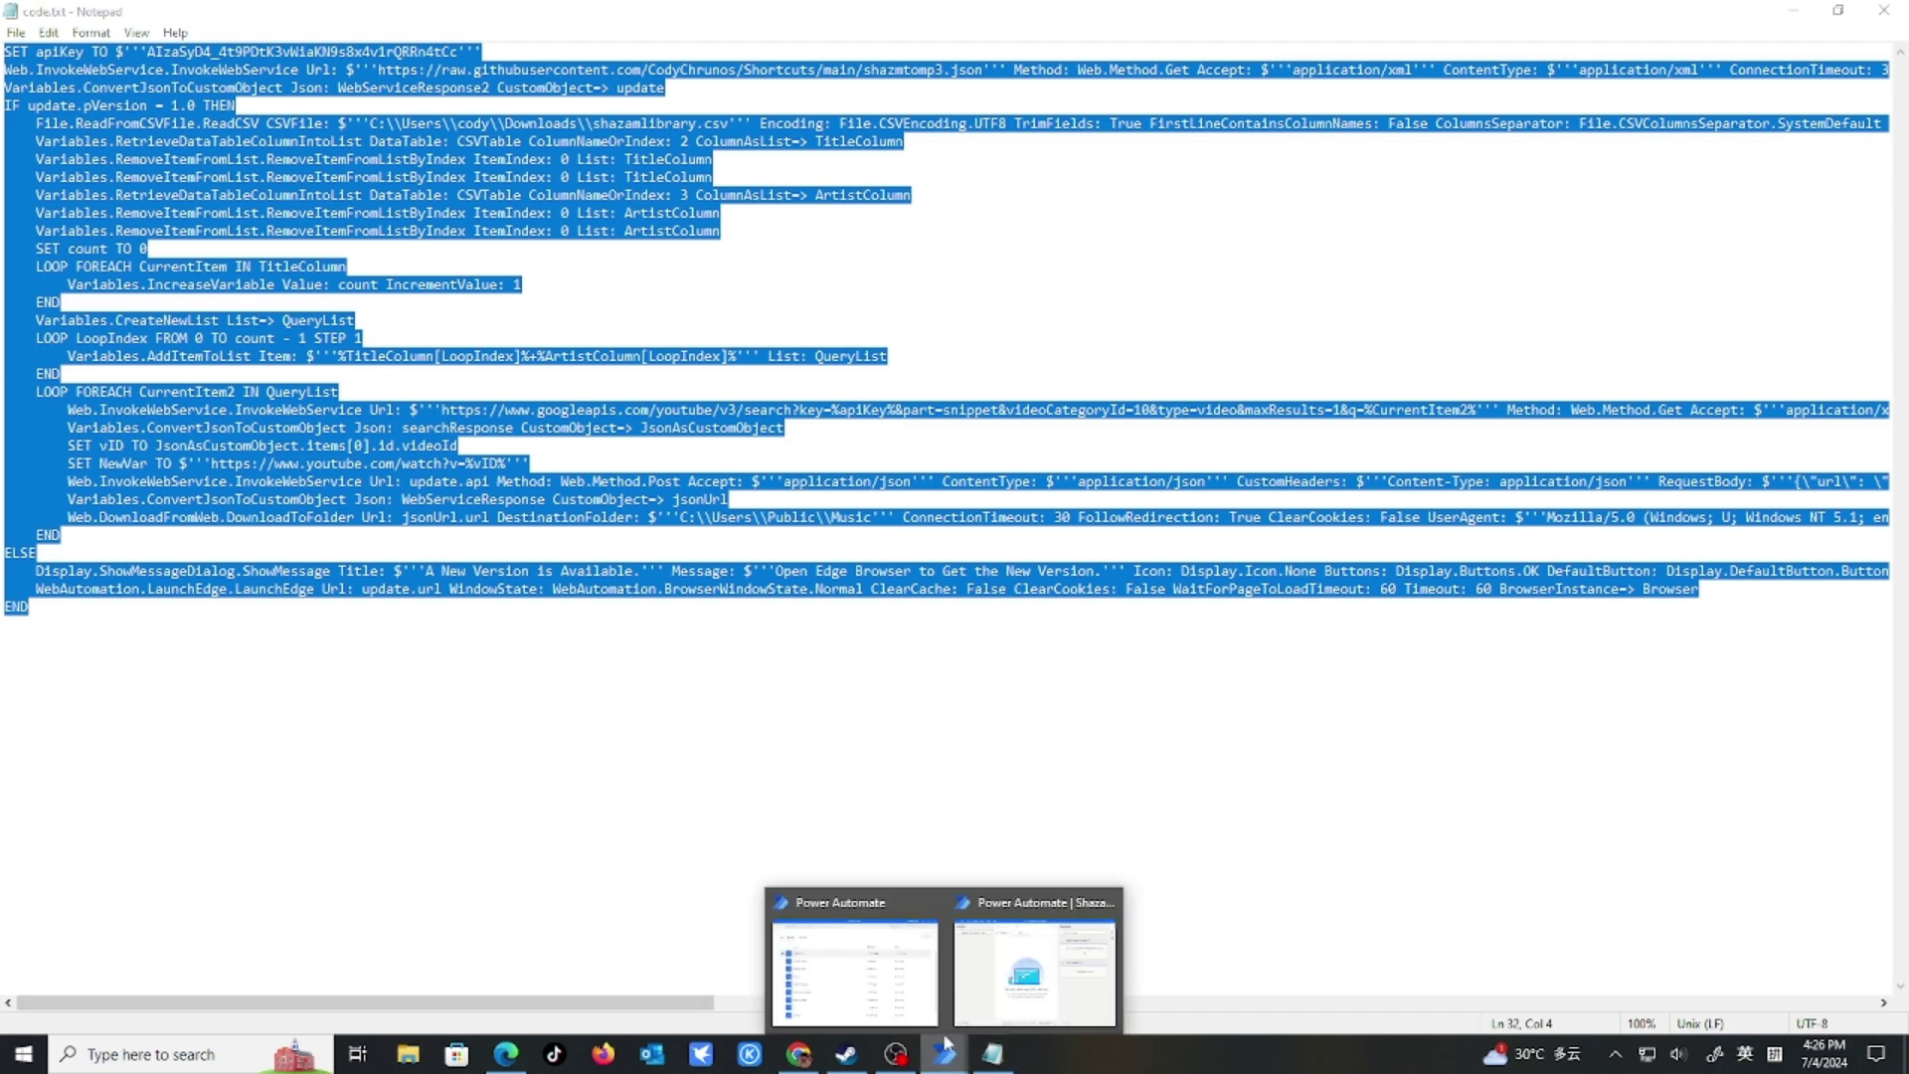
pyautogui.click(989, 995)
pyautogui.rightClick(637, 406)
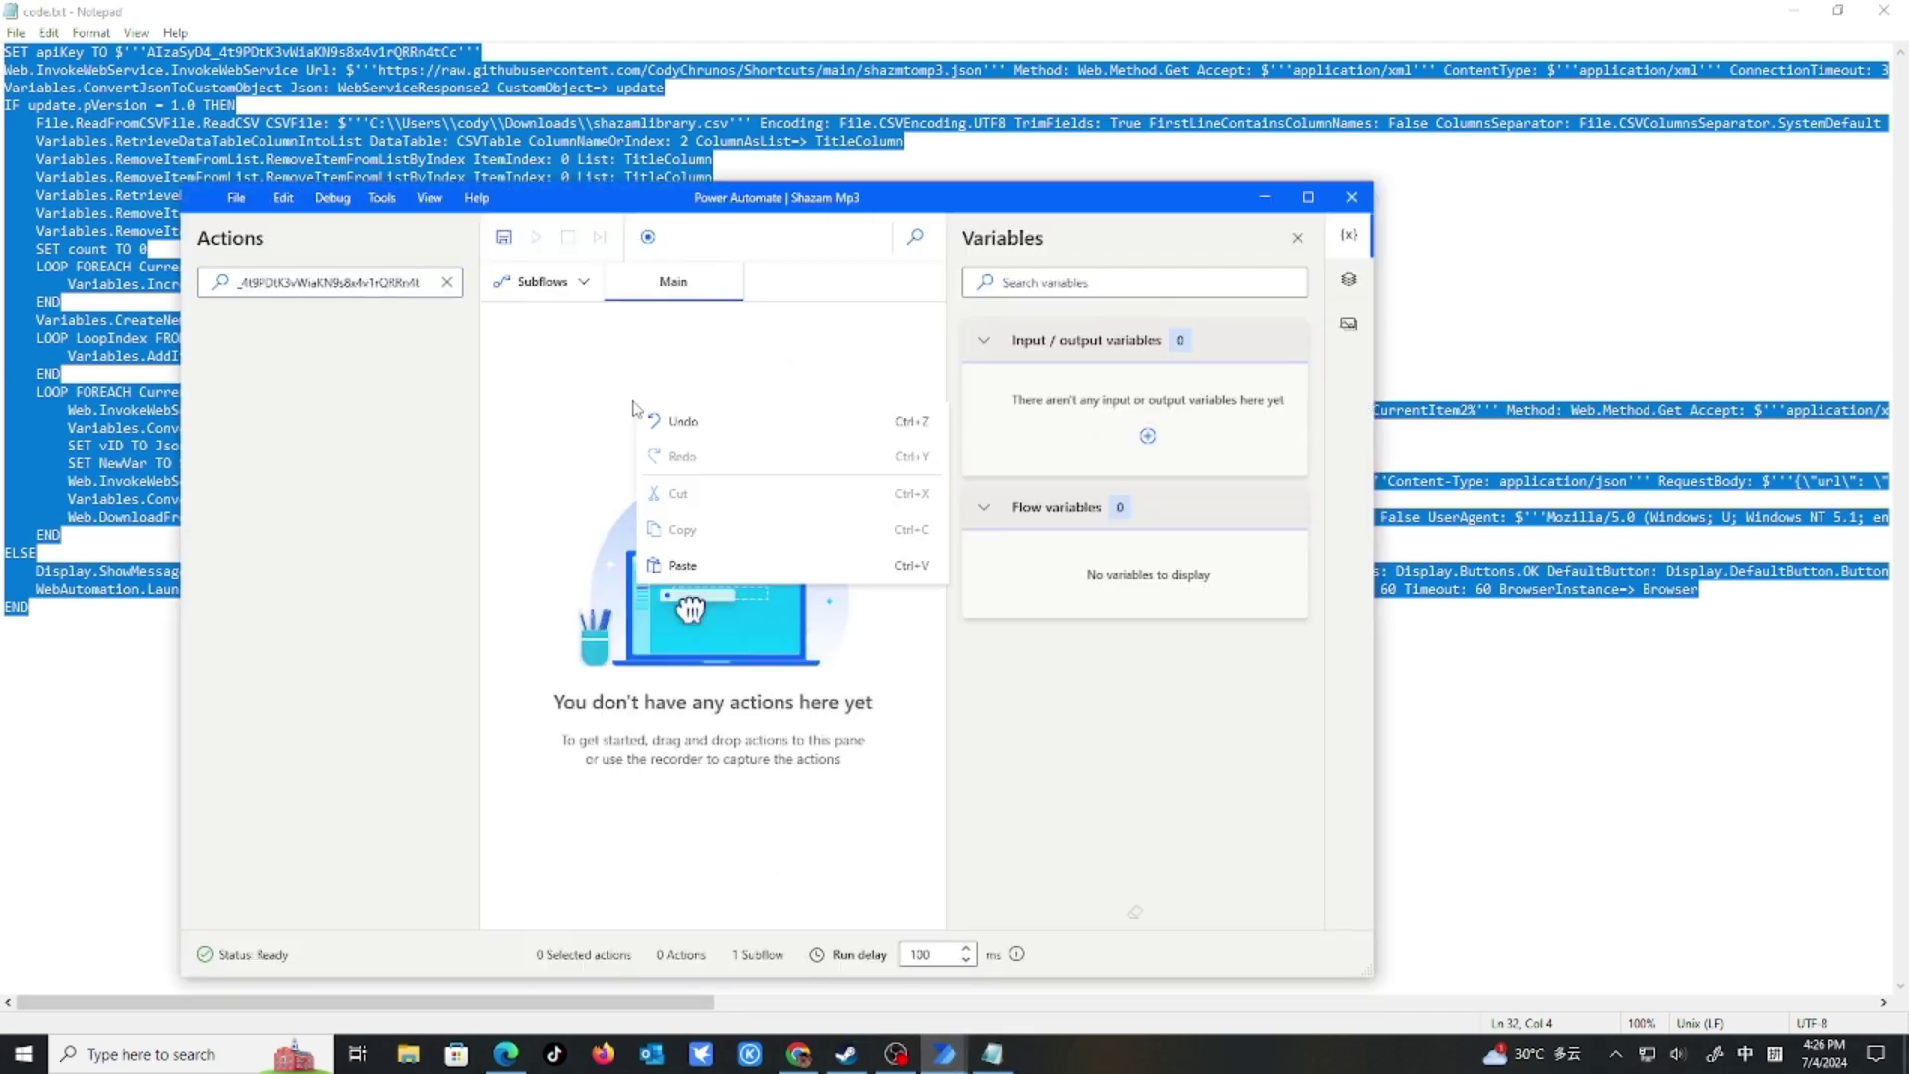
pyautogui.click(727, 567)
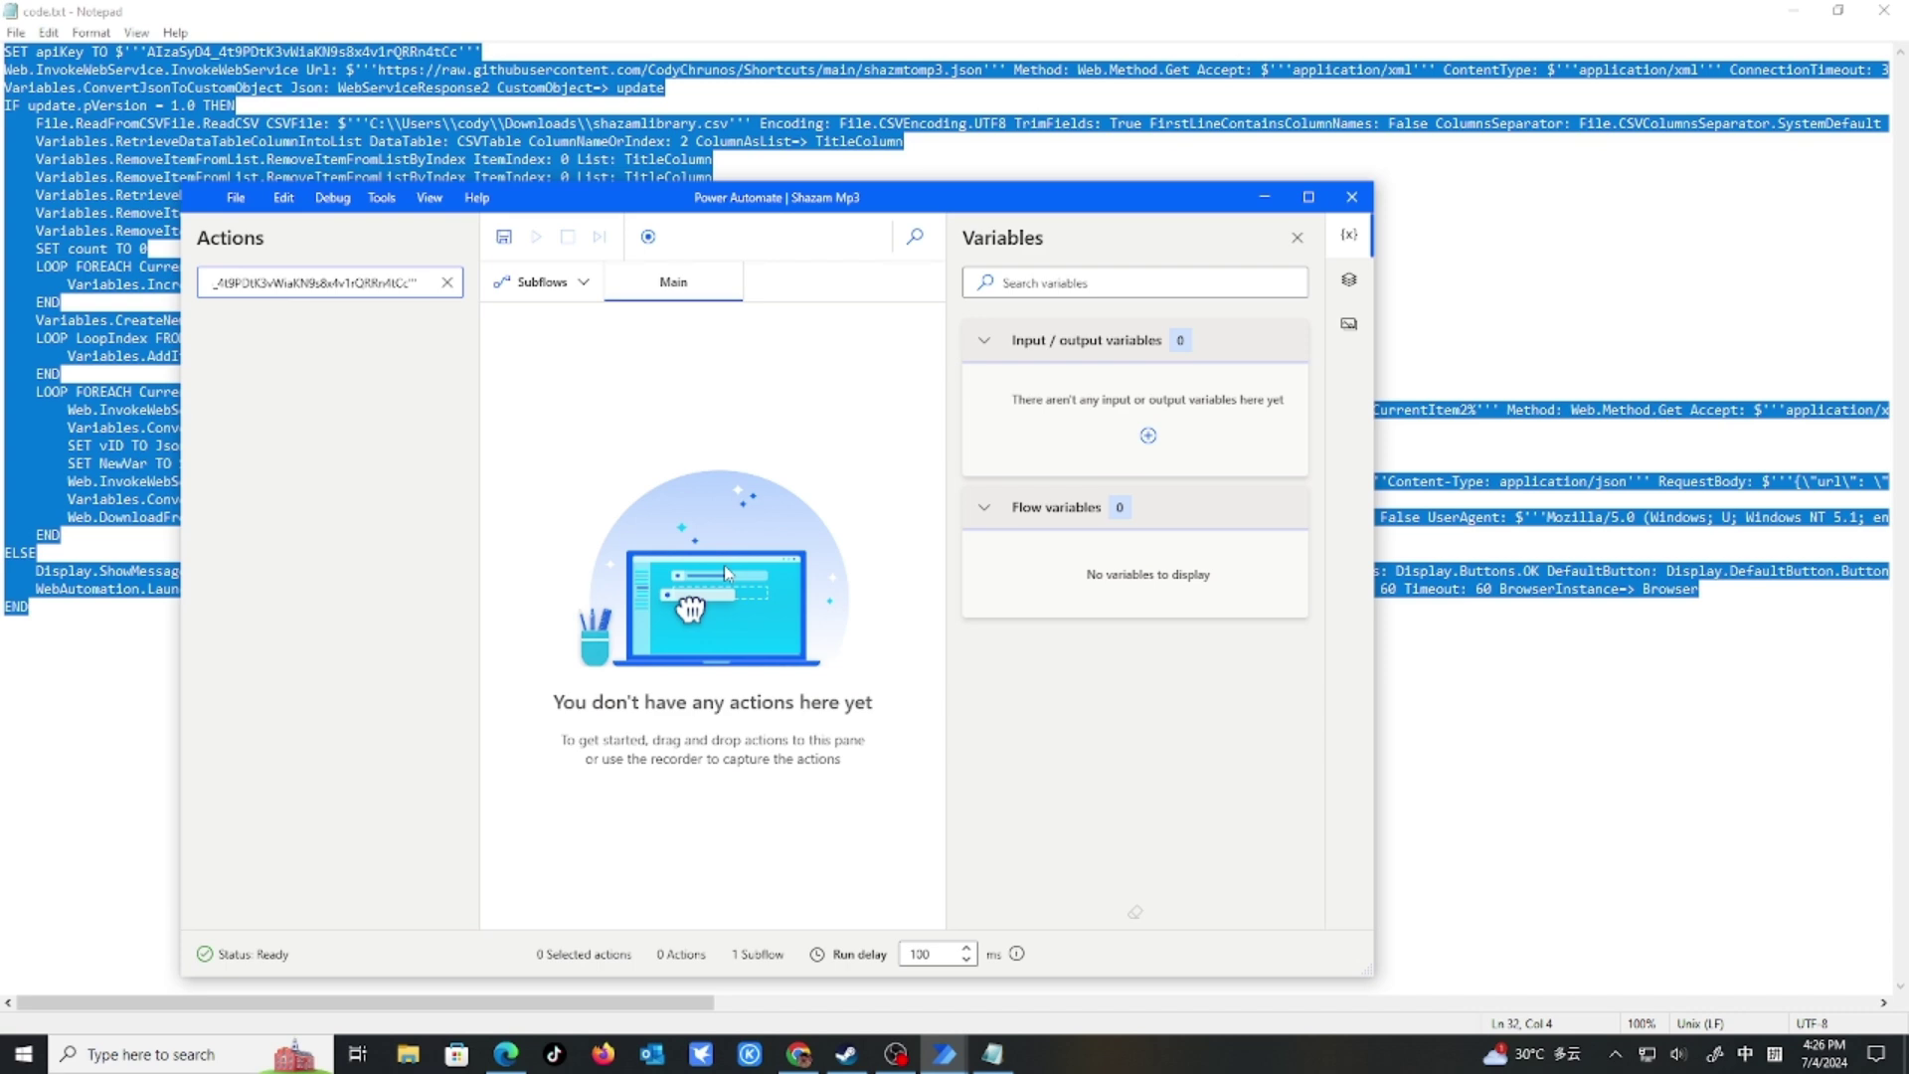
# Select and copy the whole flow script in Notepad.
pyautogui.click(101, 677)
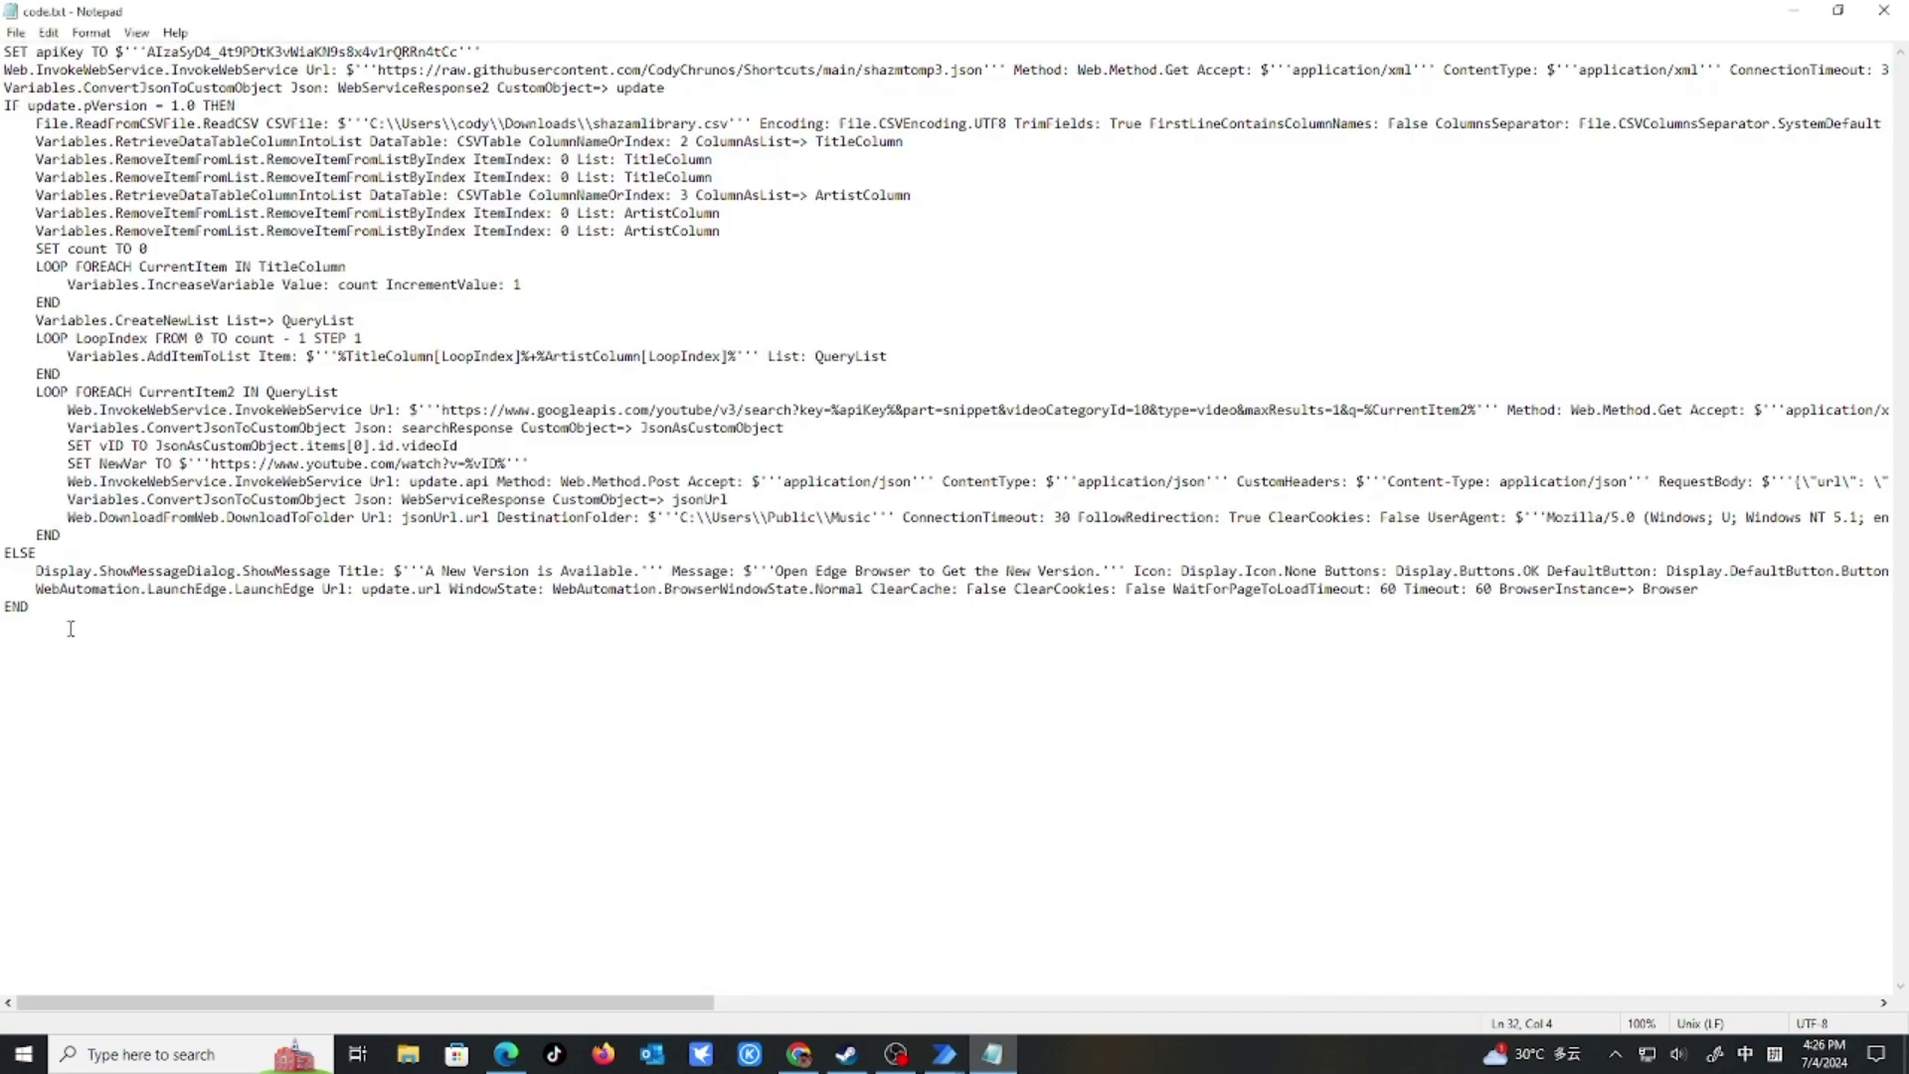
pyautogui.moveTo(64, 623); pyautogui.dragTo(5, 6)
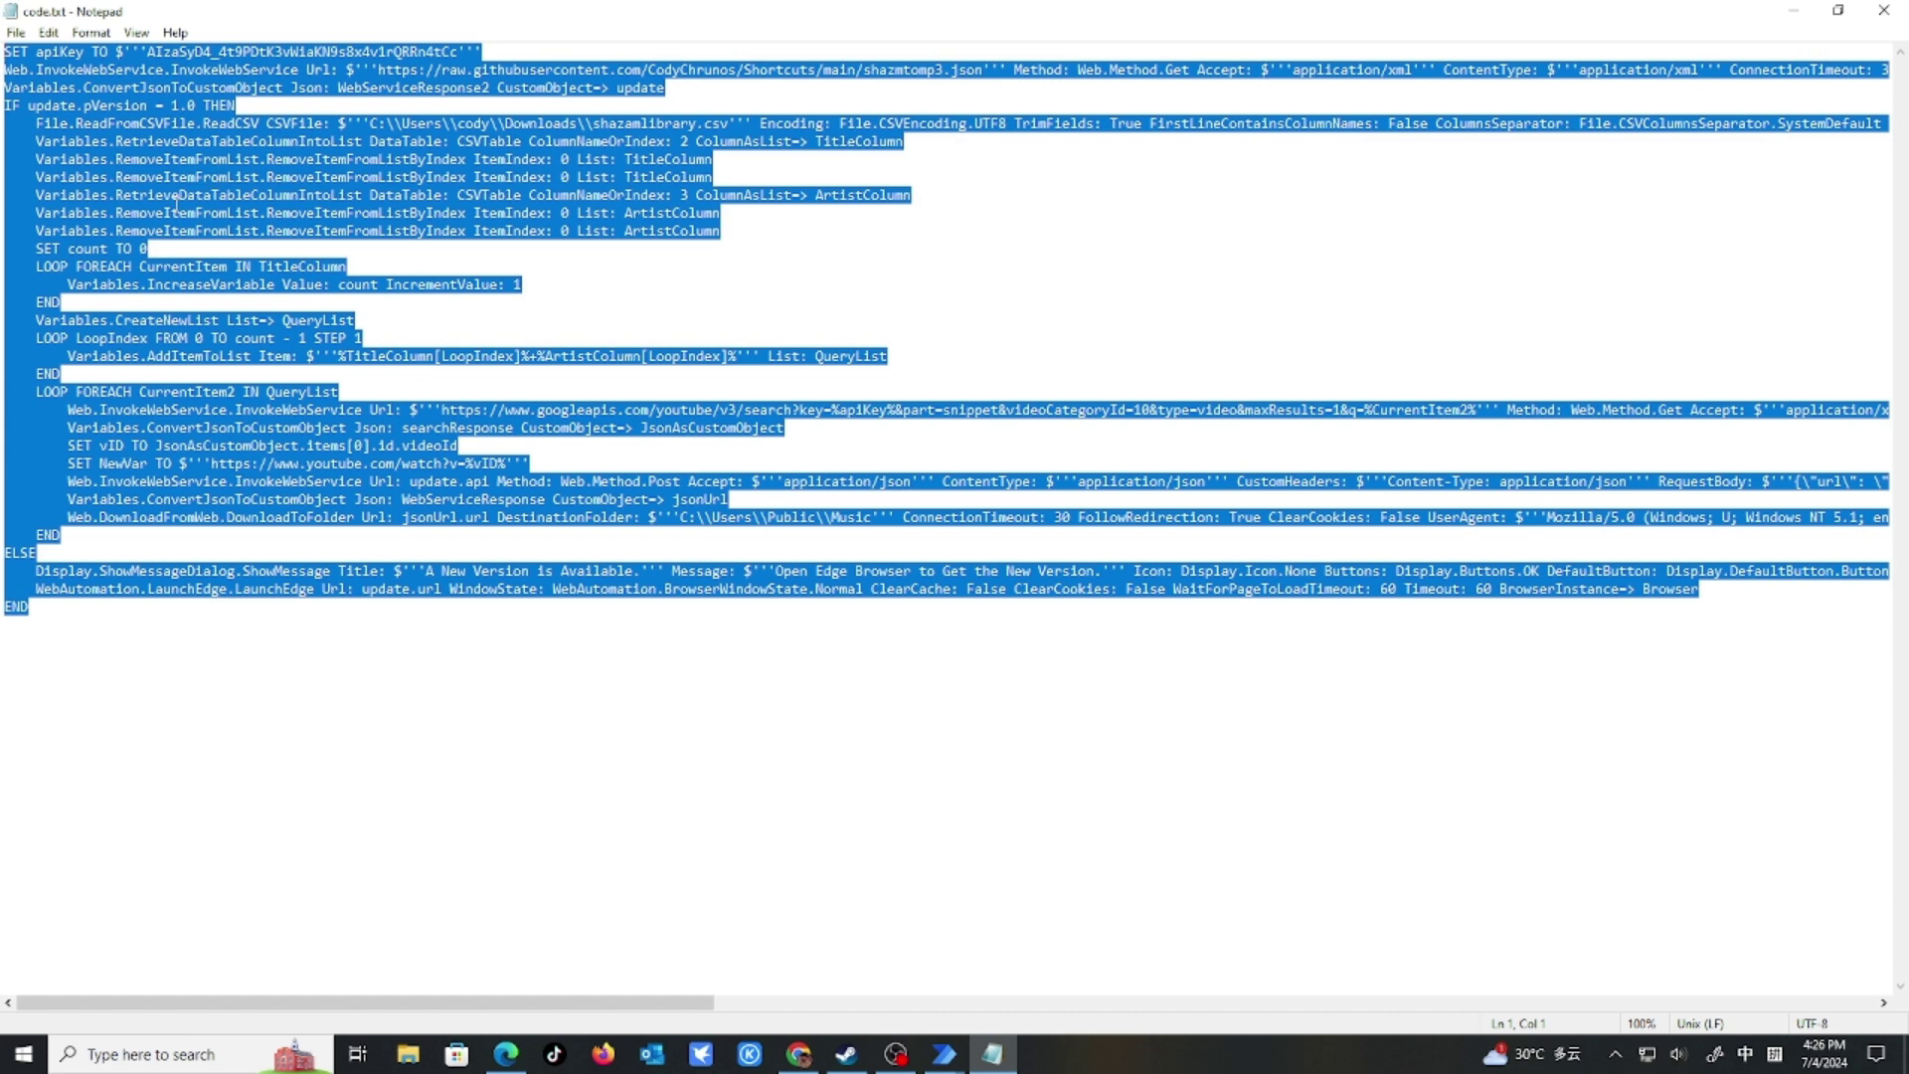
pyautogui.rightClick(176, 203)
pyautogui.click(263, 275)
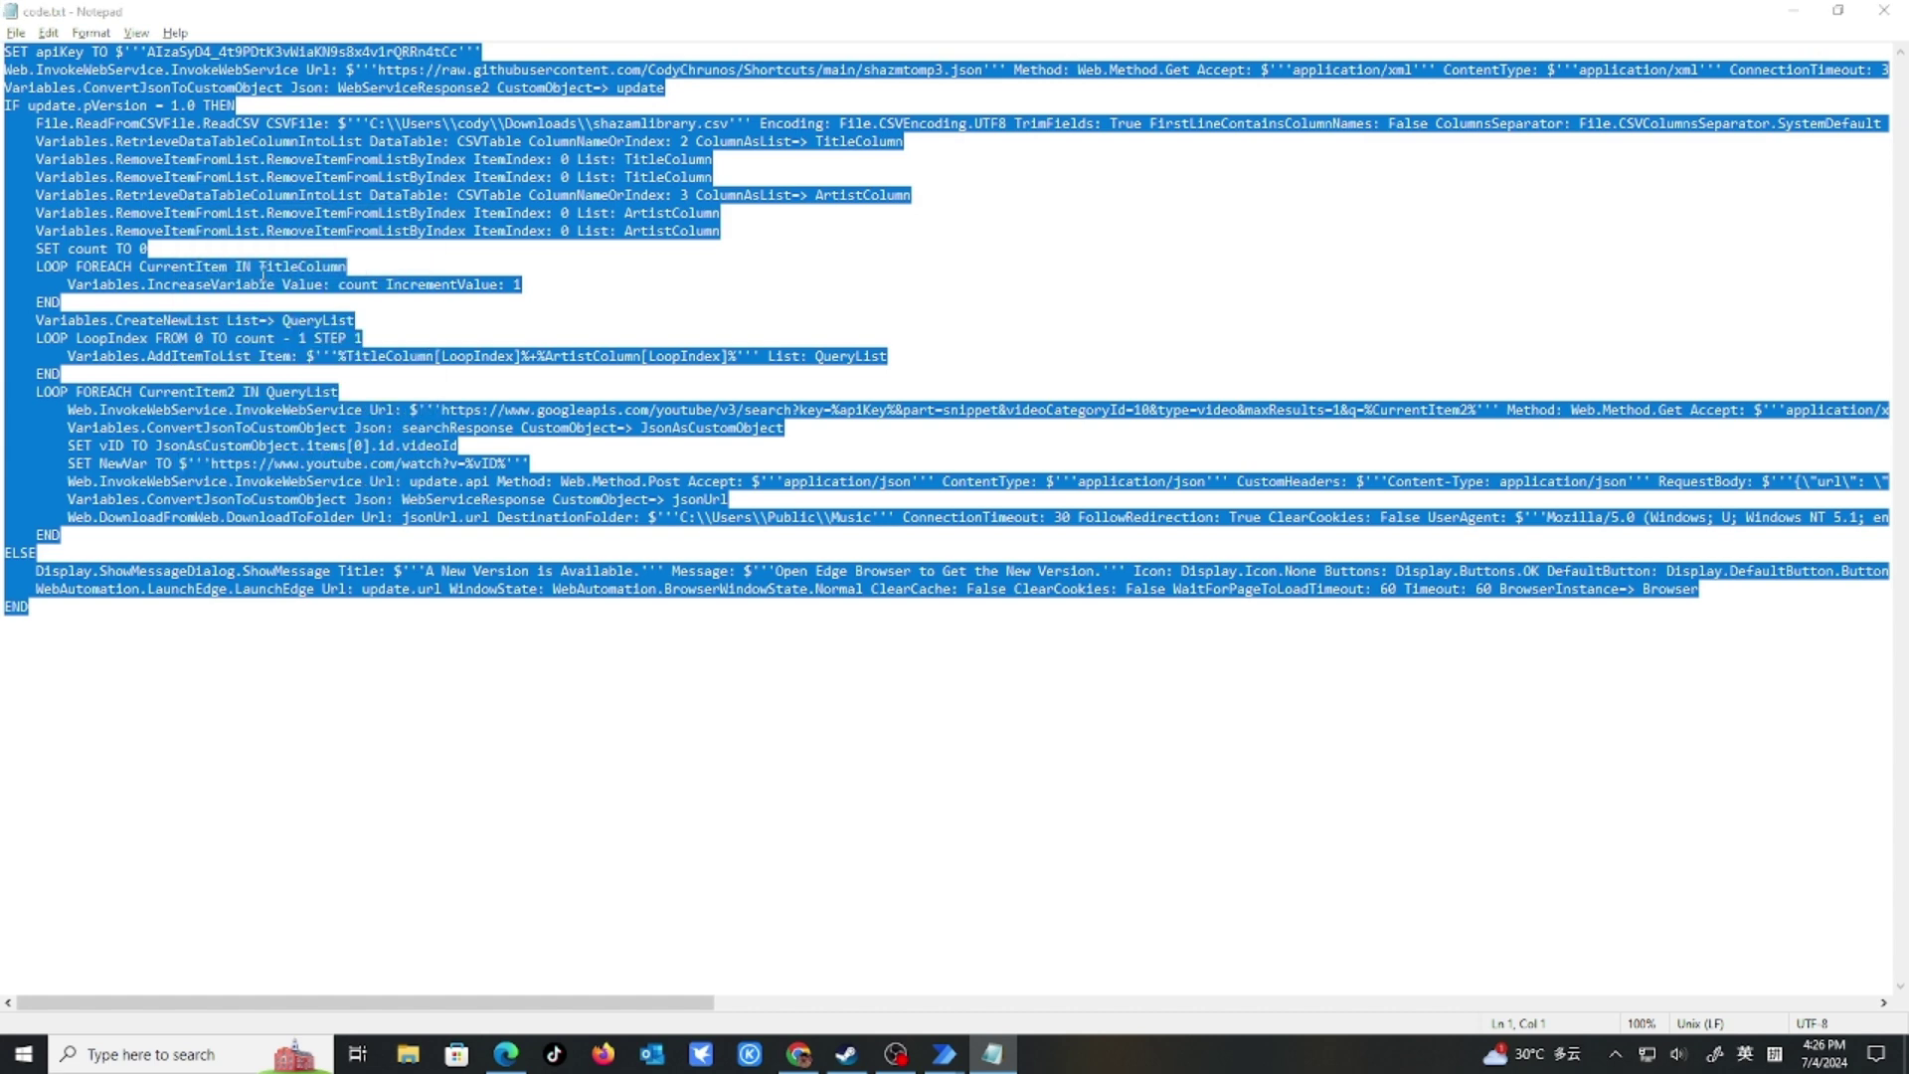
# Paste the script onto the flow canvas, giving 32 actions starting with Set variable apiKey.
pyautogui.hotkey('alt', 'Tab')
pyautogui.rightClick(613, 406)
pyautogui.click(675, 563)
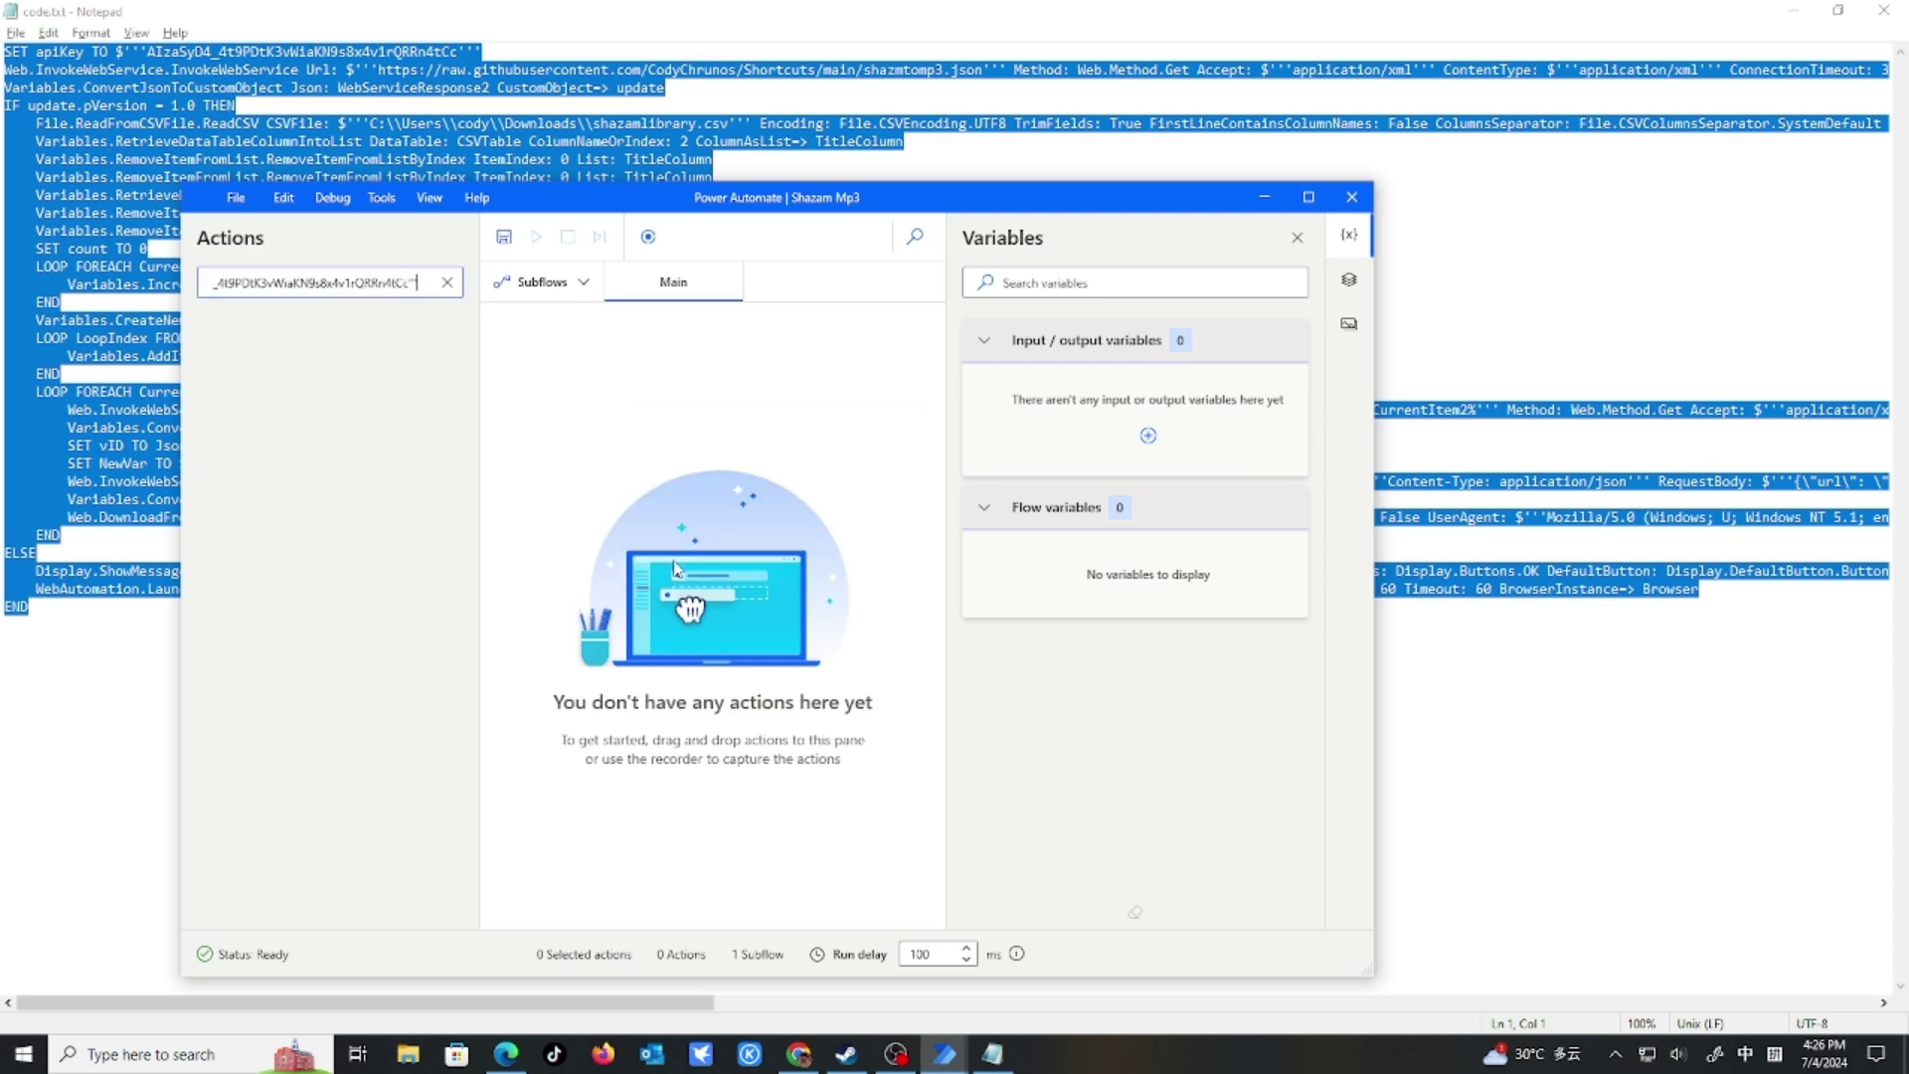
pyautogui.click(448, 282)
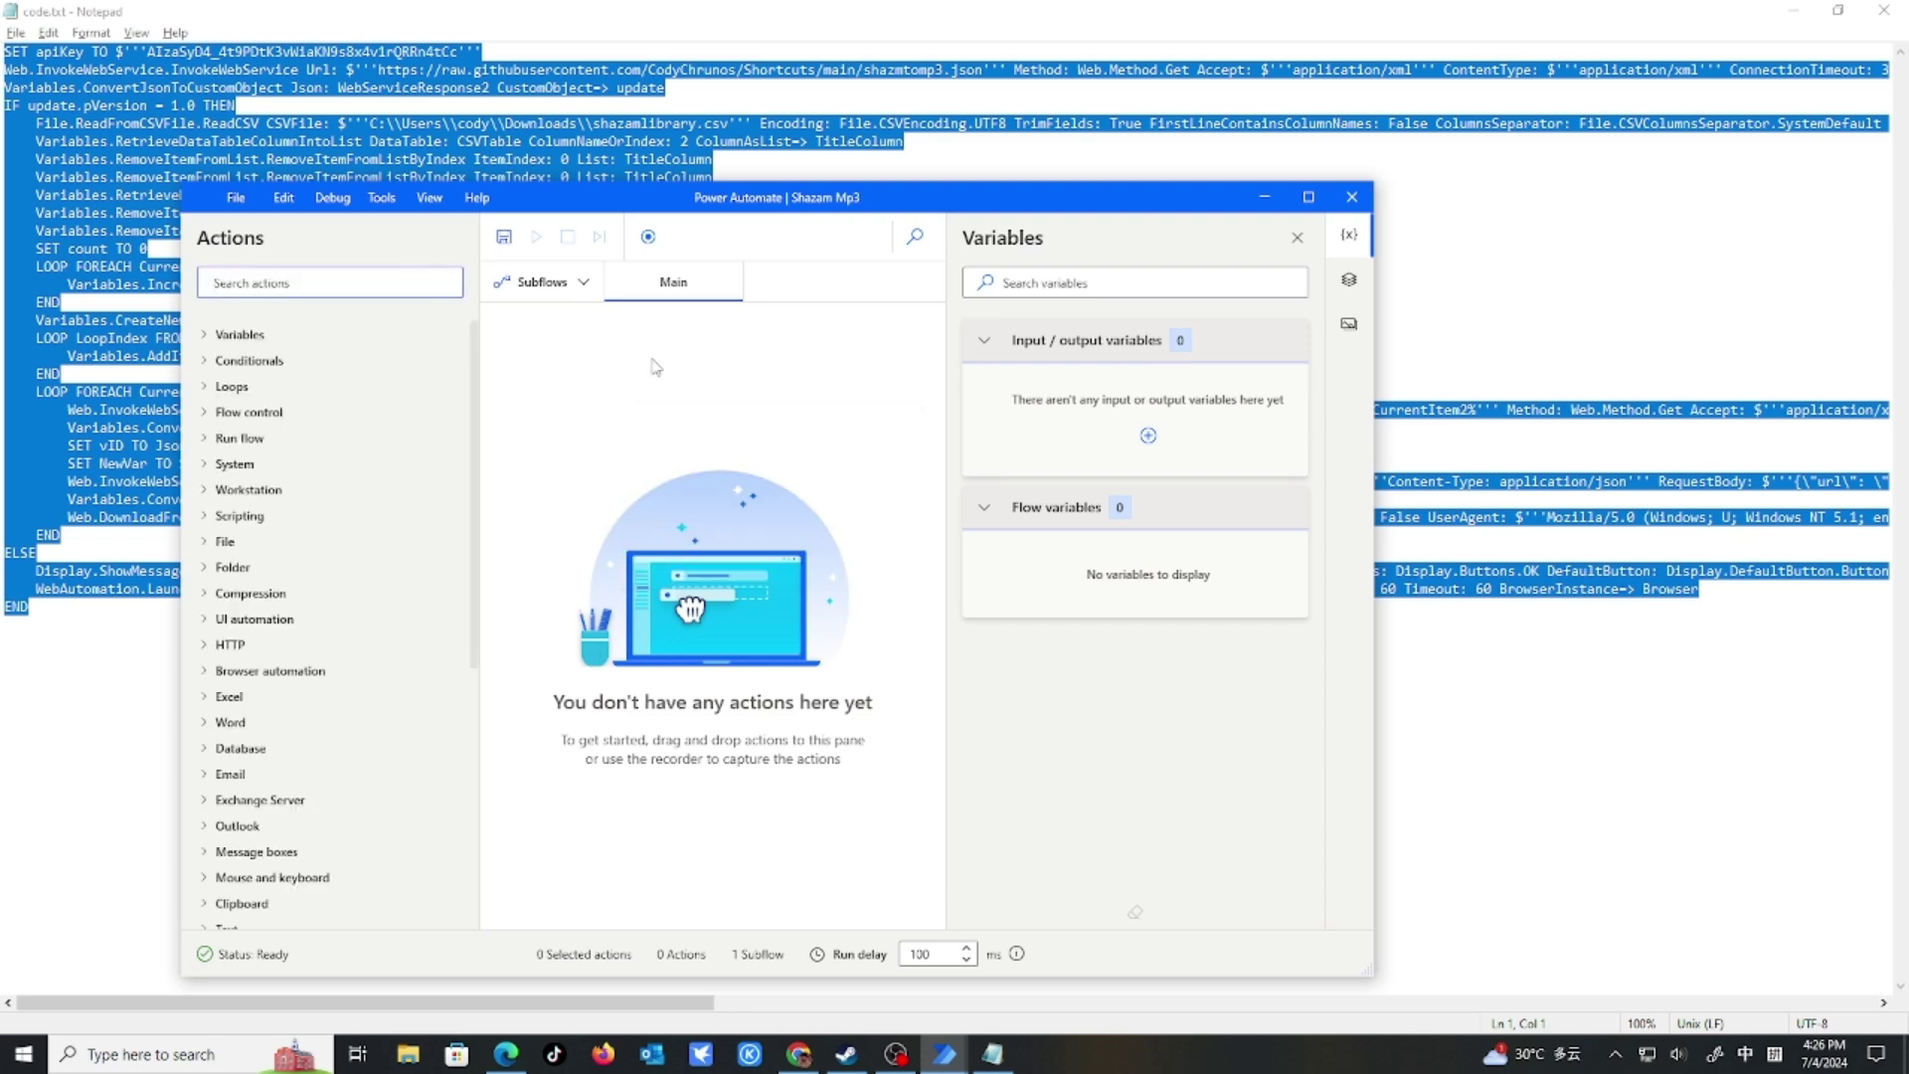
pyautogui.click(673, 284)
pyautogui.rightClick(669, 347)
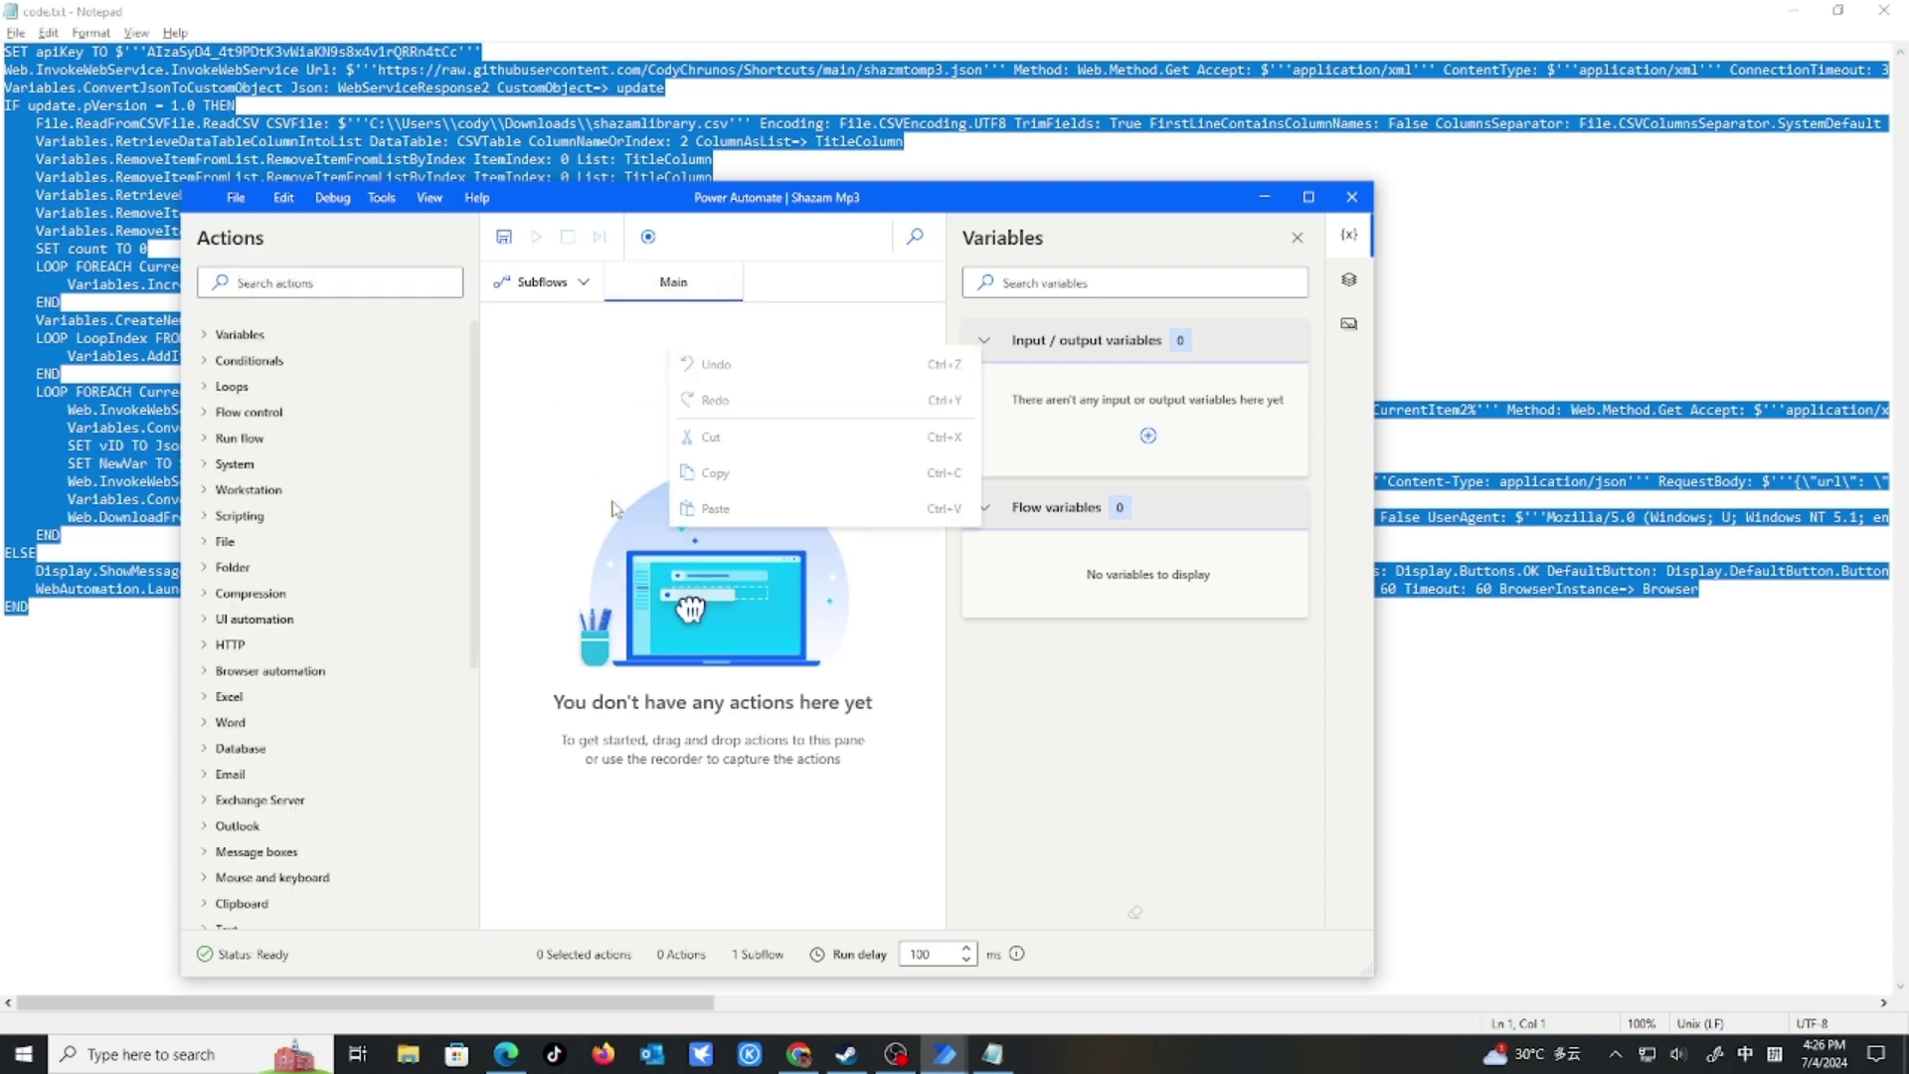
pyautogui.rightClick(615, 453)
pyautogui.click(659, 616)
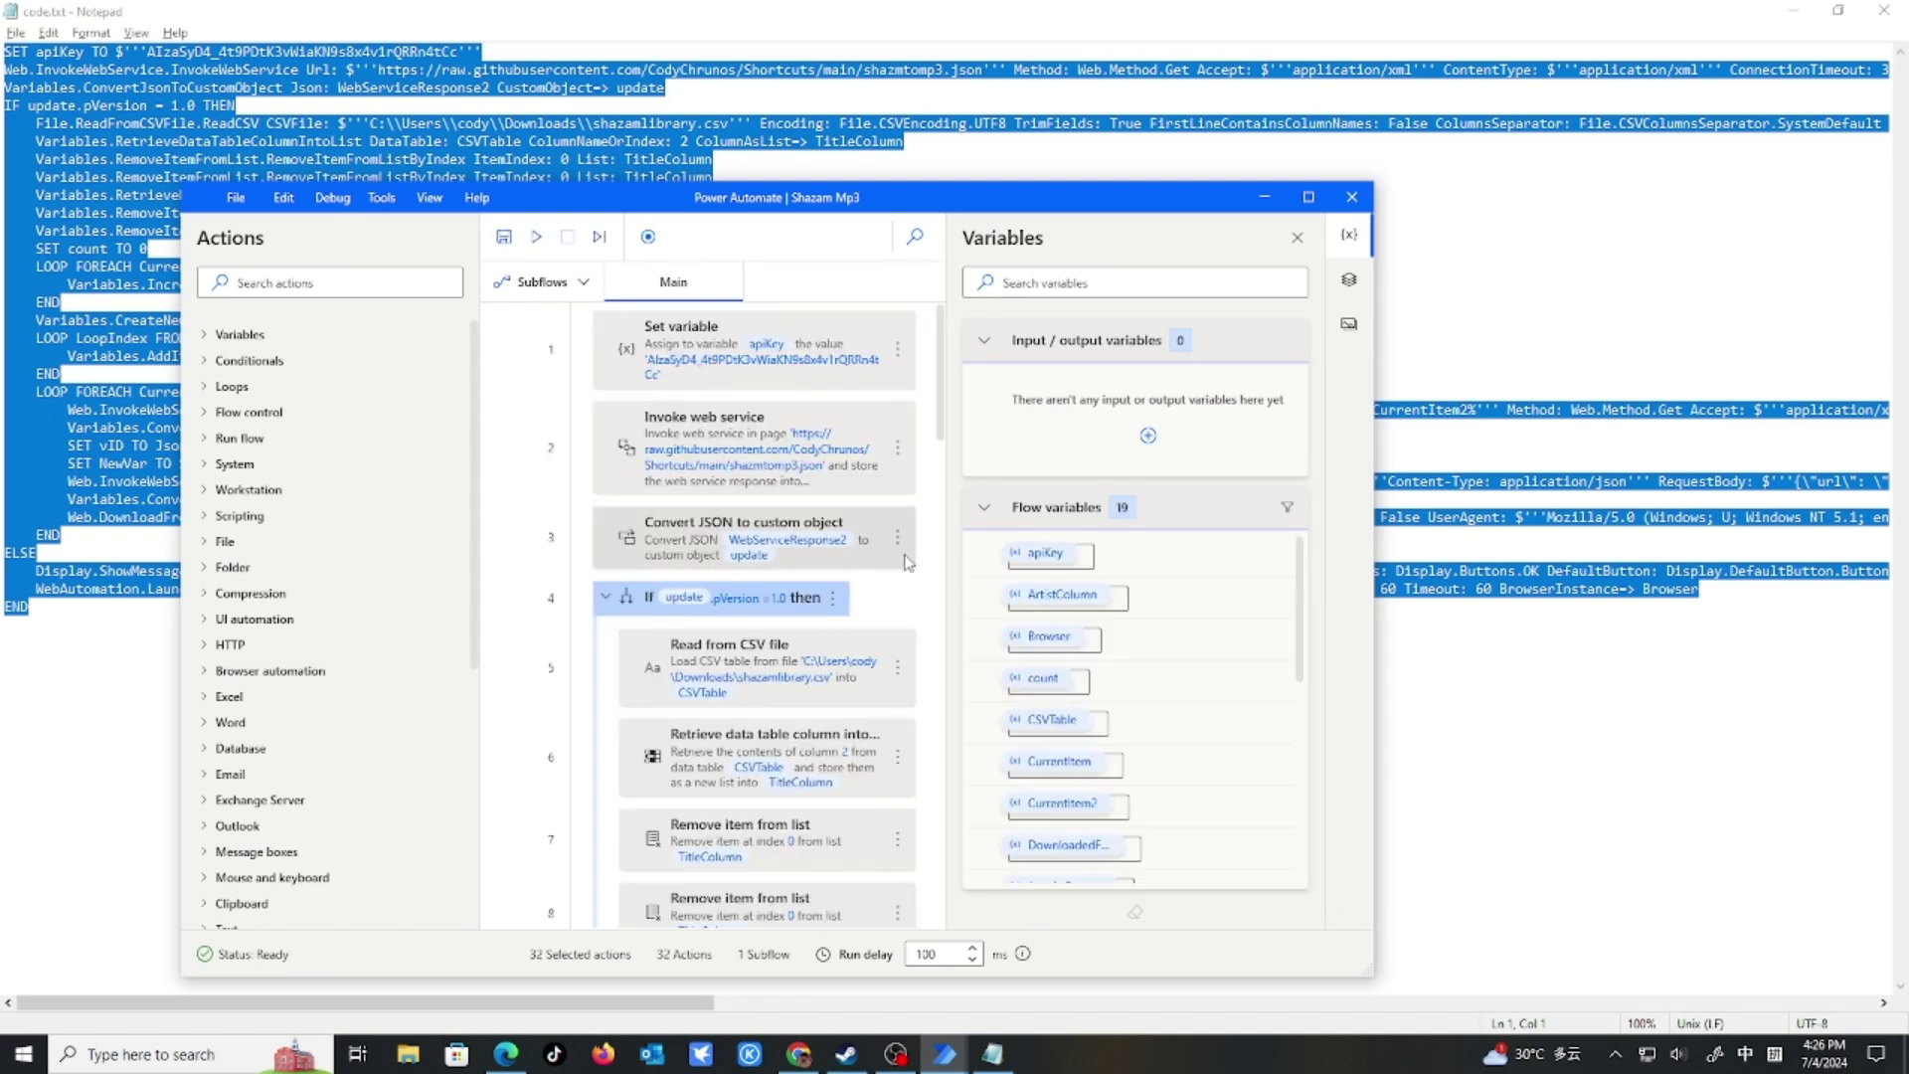
pyautogui.scroll(-10, 919, 589)
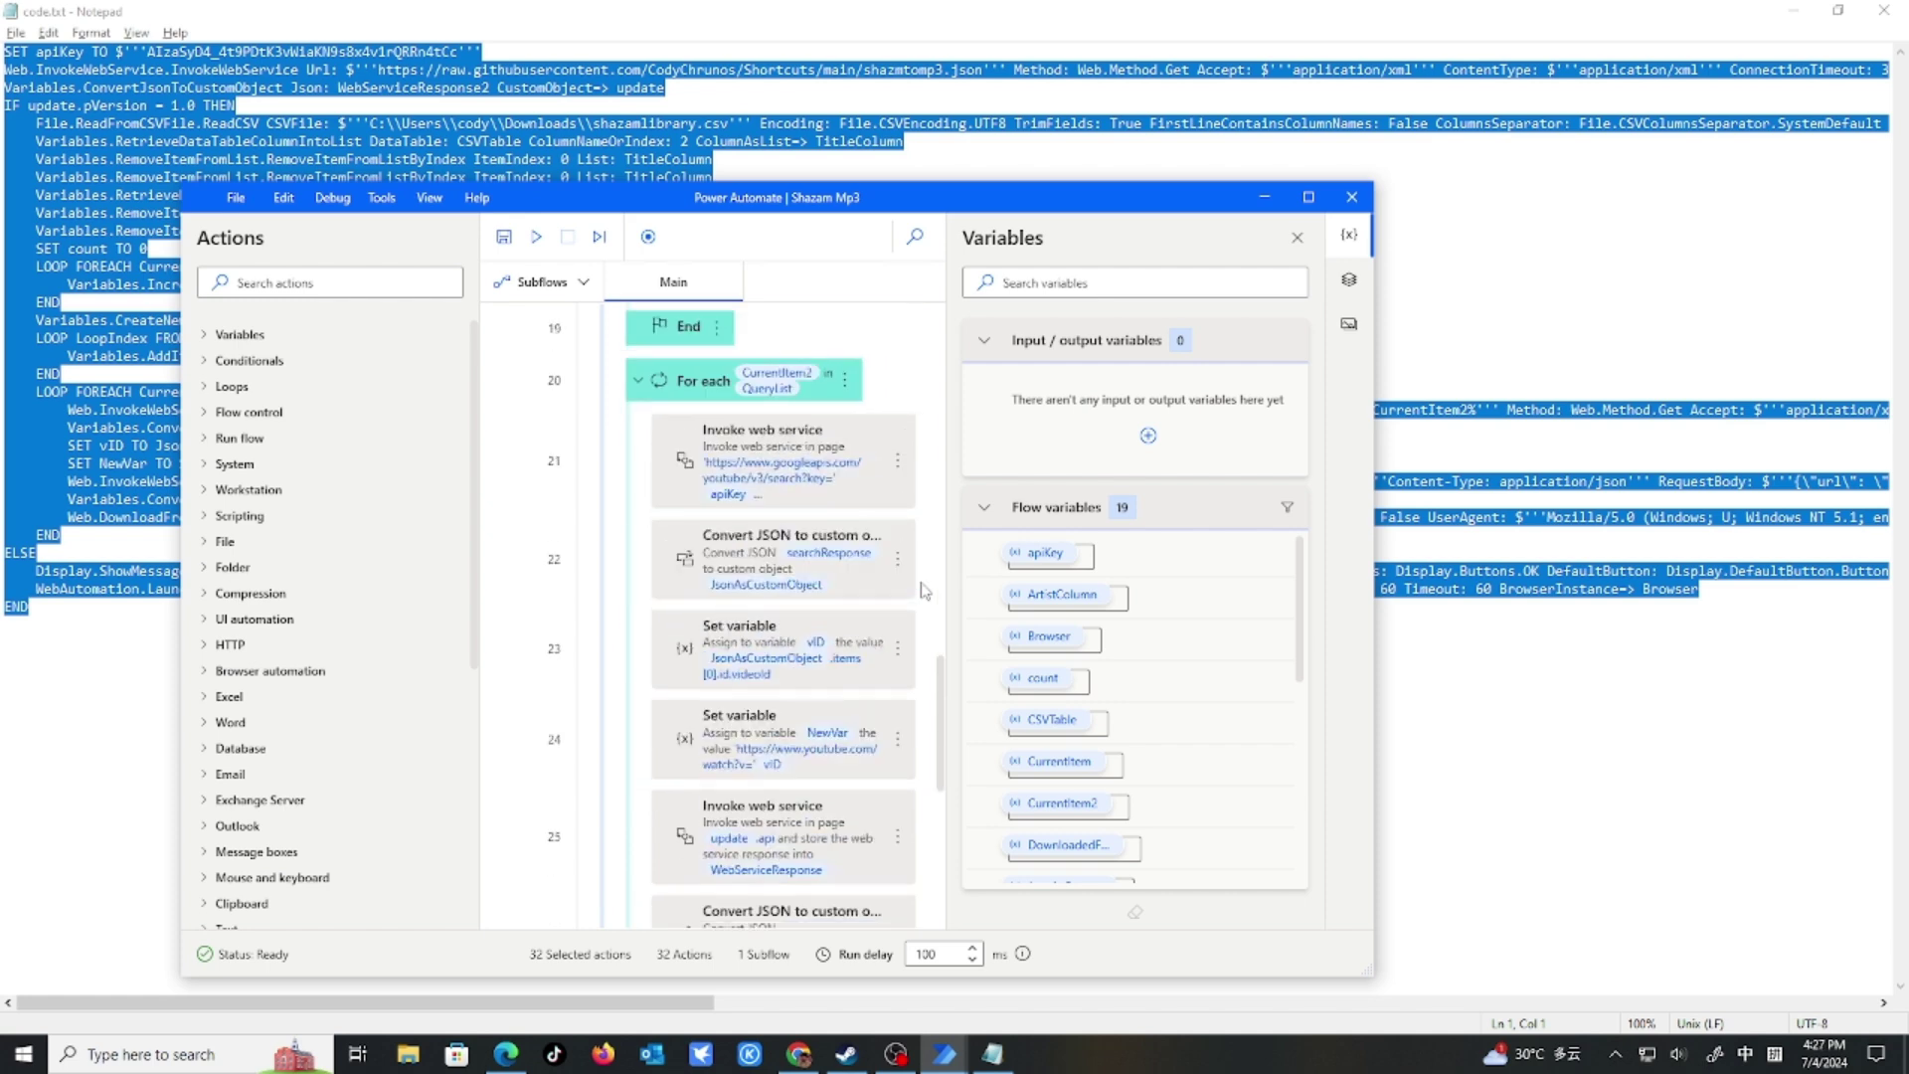
pyautogui.scroll(10, 919, 591)
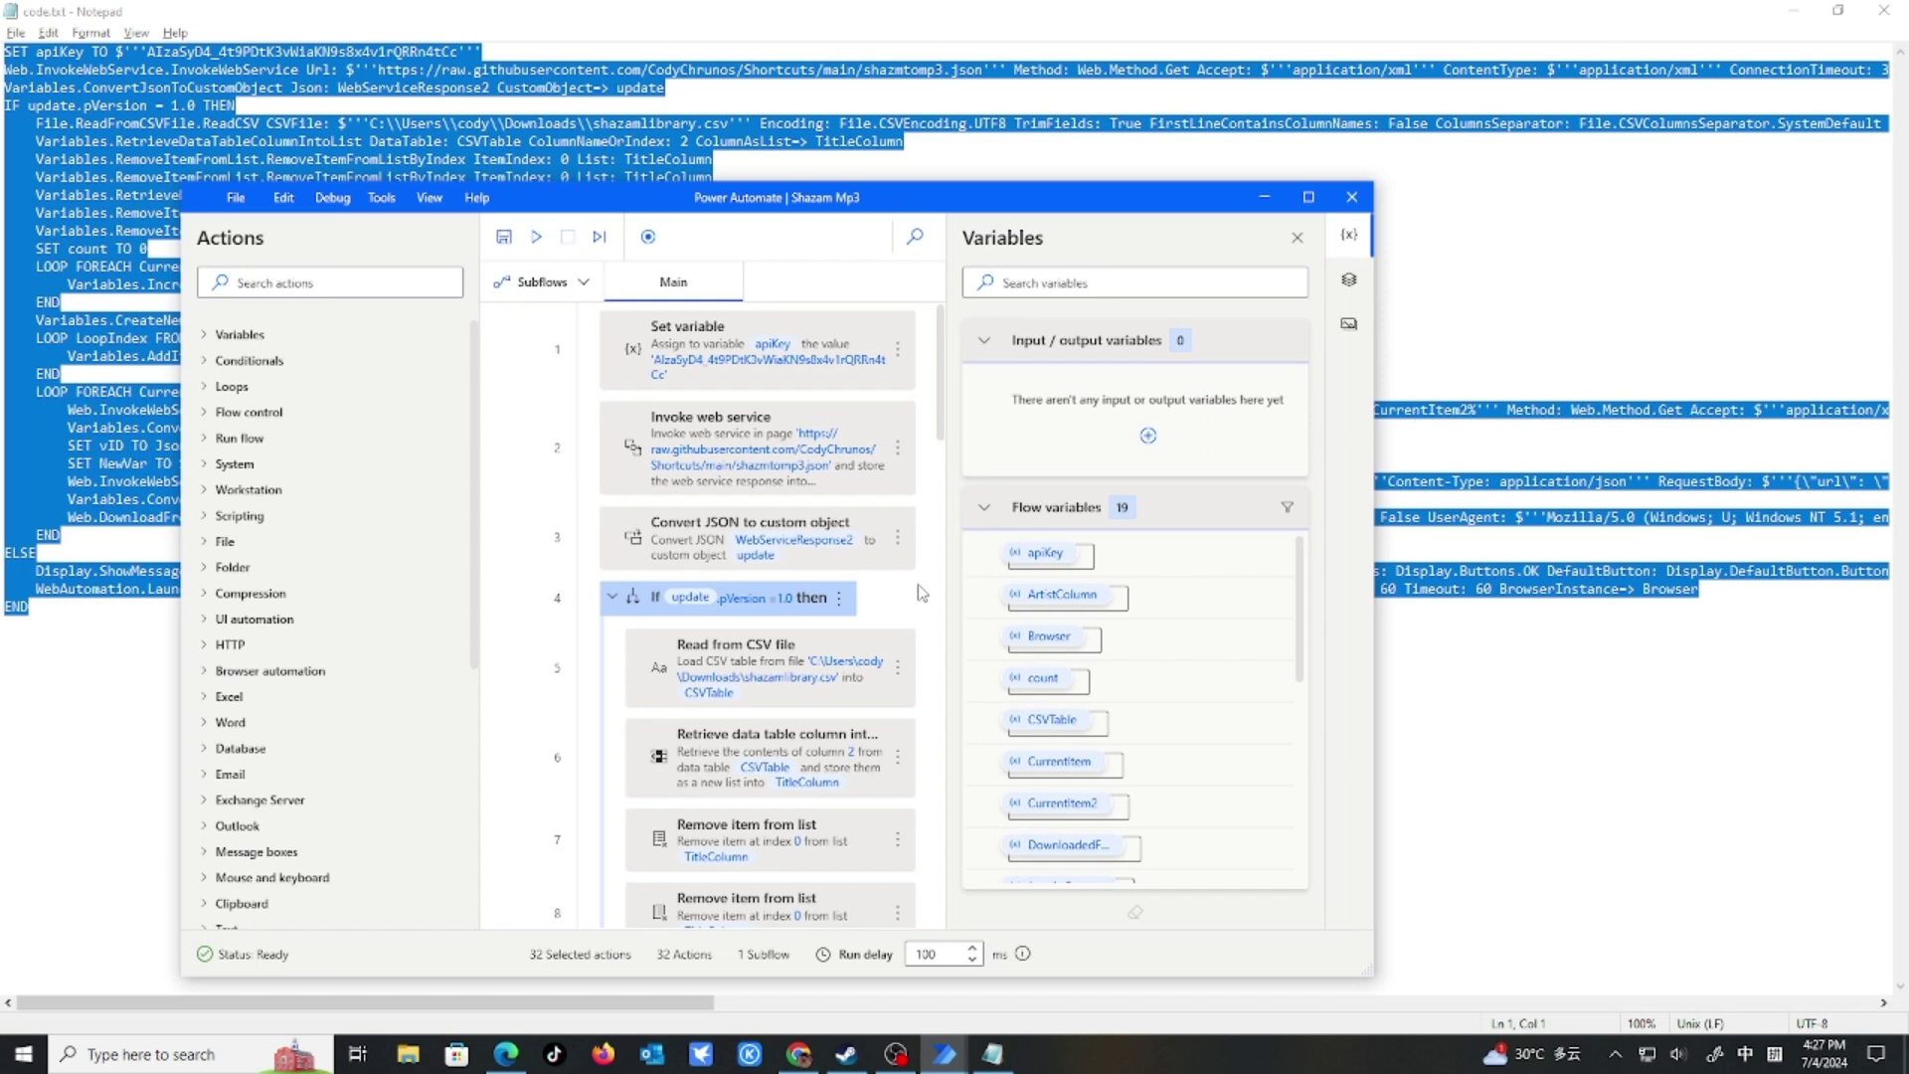
pyautogui.scroll(-2, 920, 593)
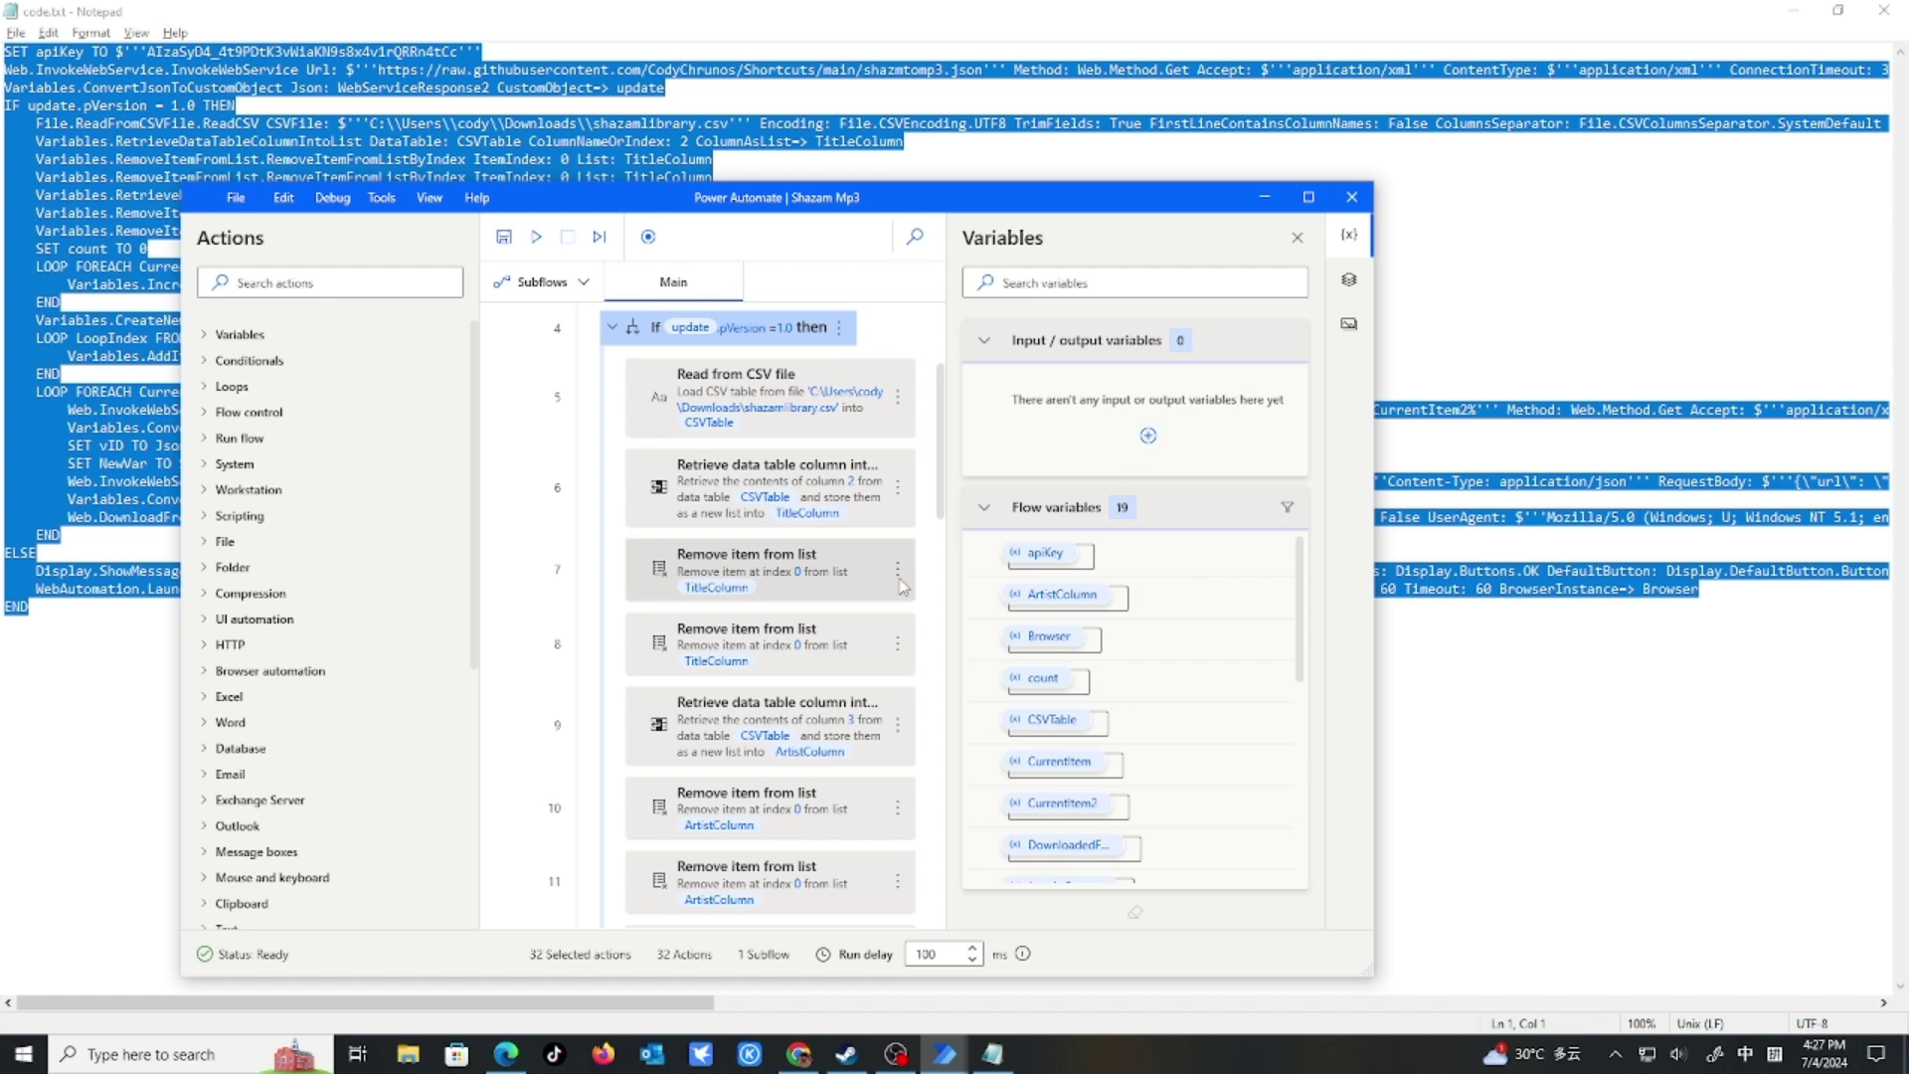
pyautogui.scroll(2, 917, 592)
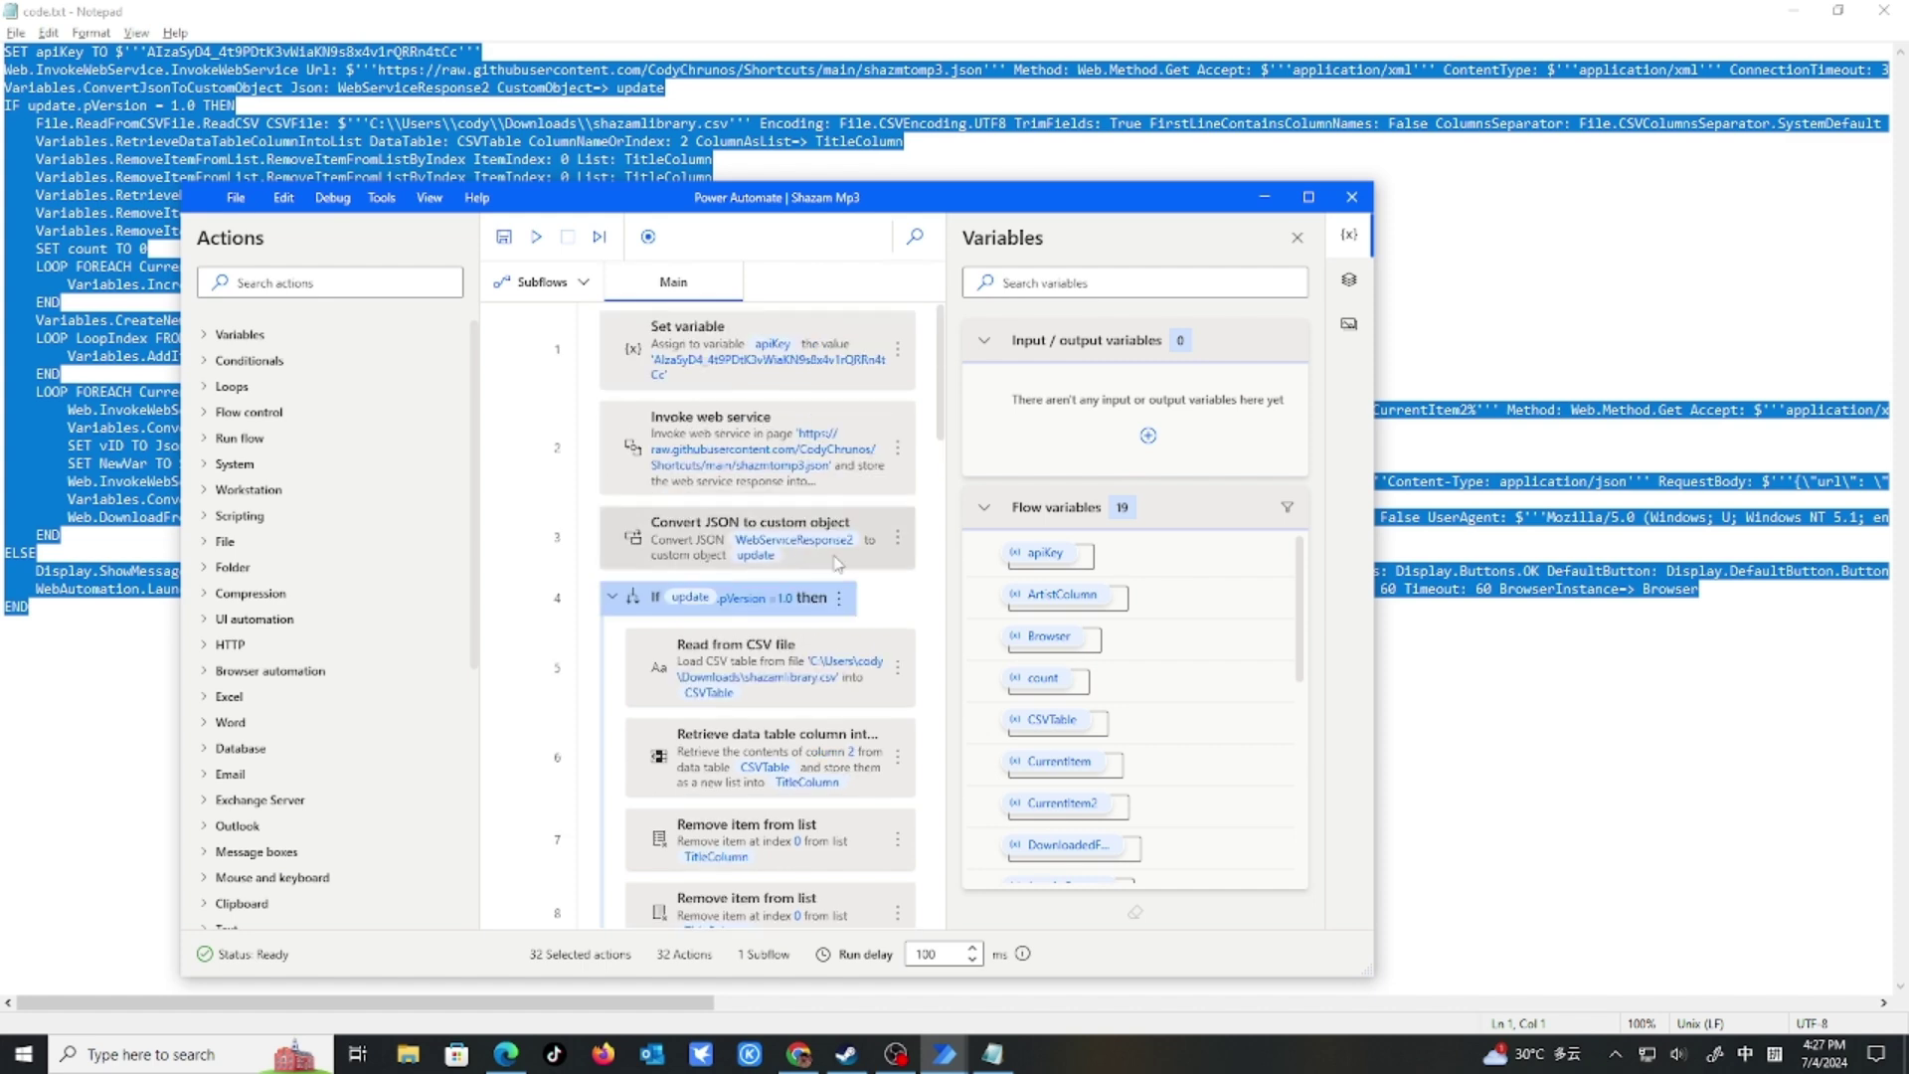
# Open the Read from CSV file action to check its shazamlibrary.csv path, then open File Explorer.
pyautogui.doubleClick(782, 680)
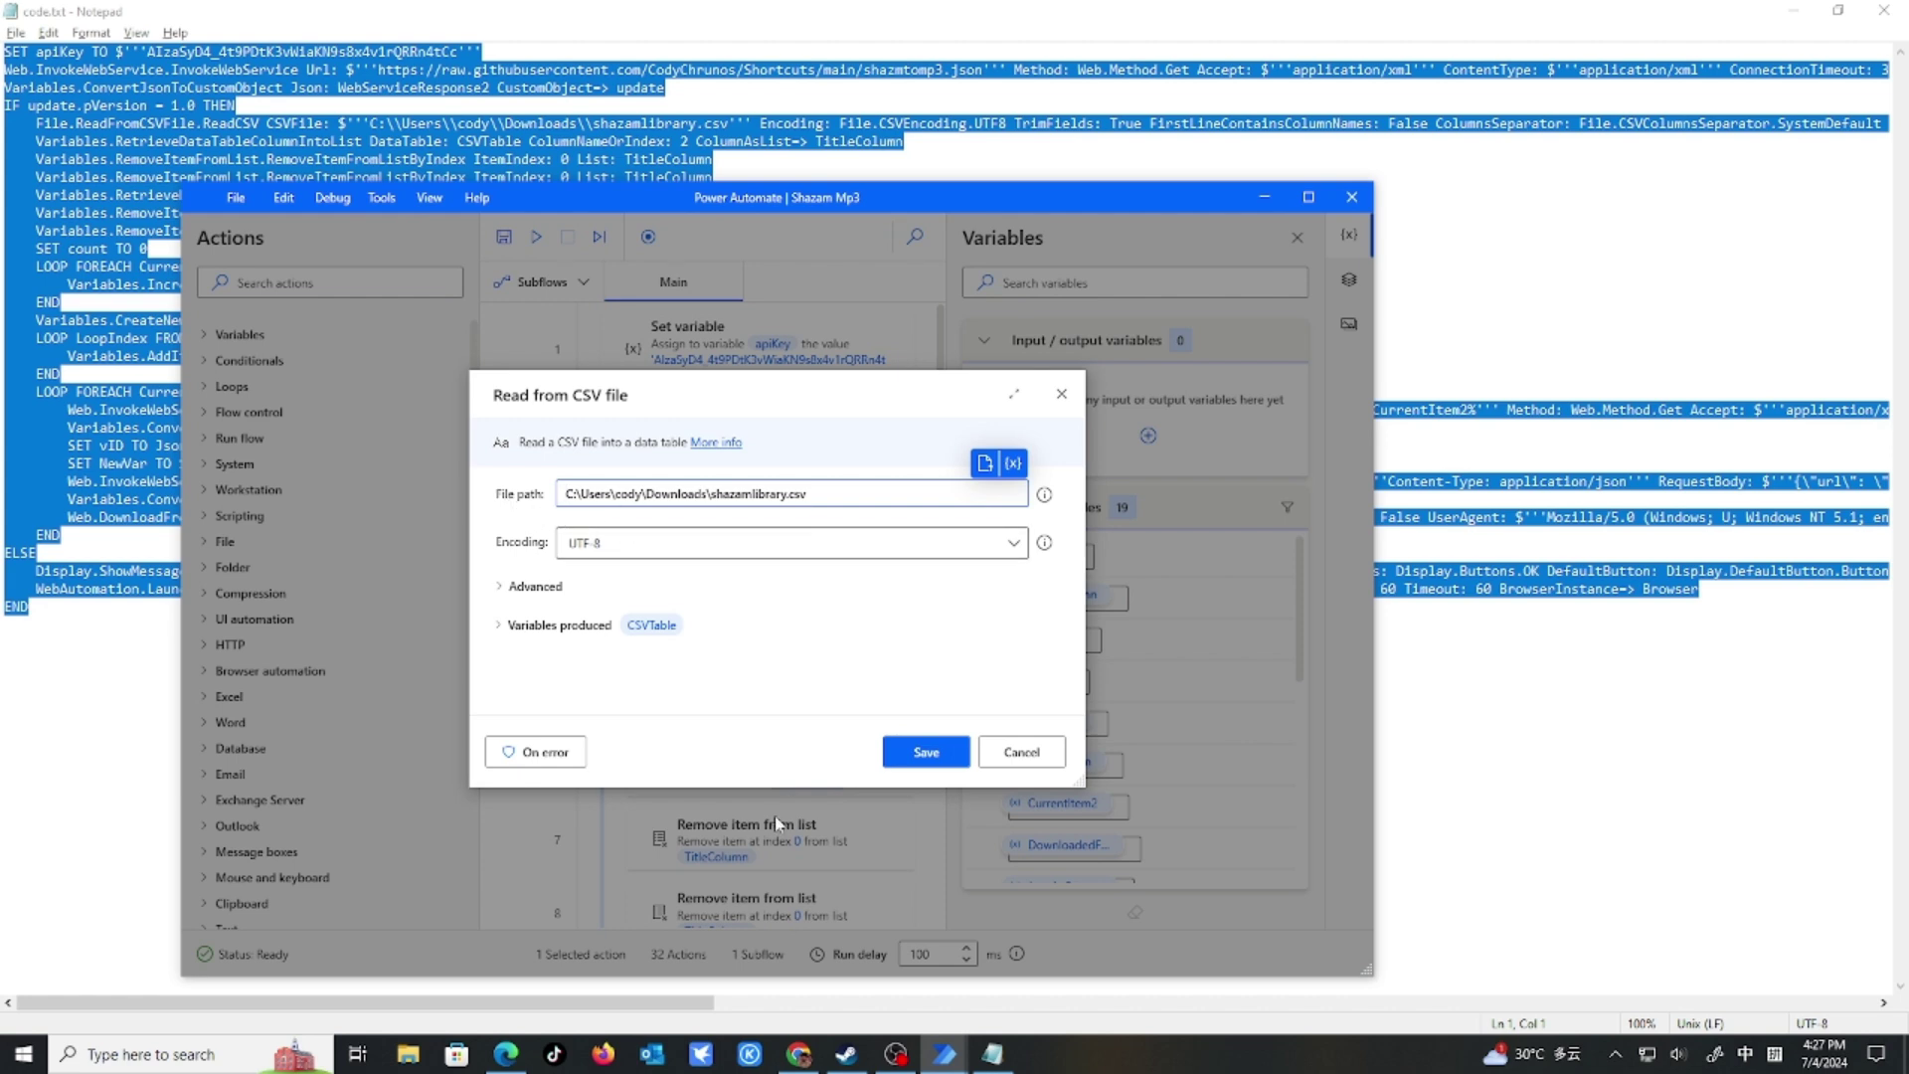
pyautogui.click(408, 1054)
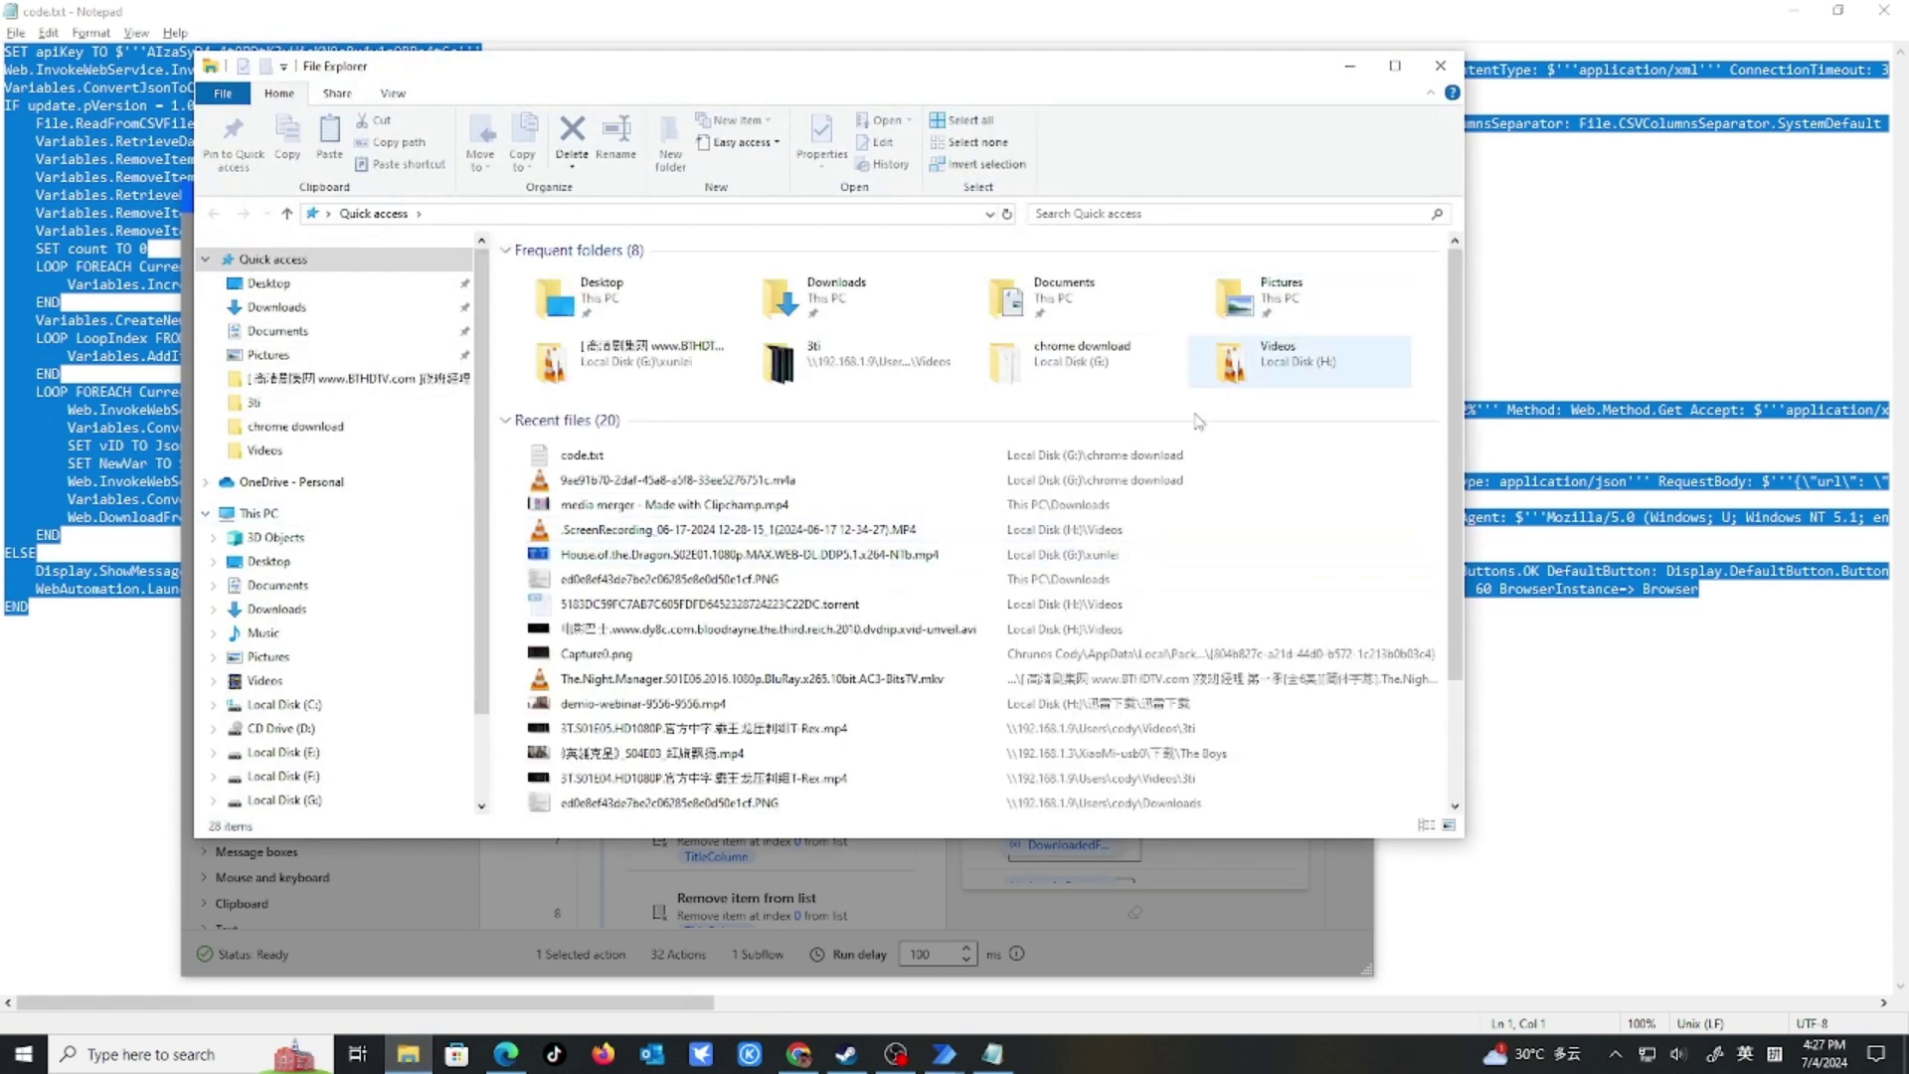
# Export the Shazam library with DOWNLOAD CSV and show shazamlibrary.csv in its folder.
pyautogui.click(798, 1055)
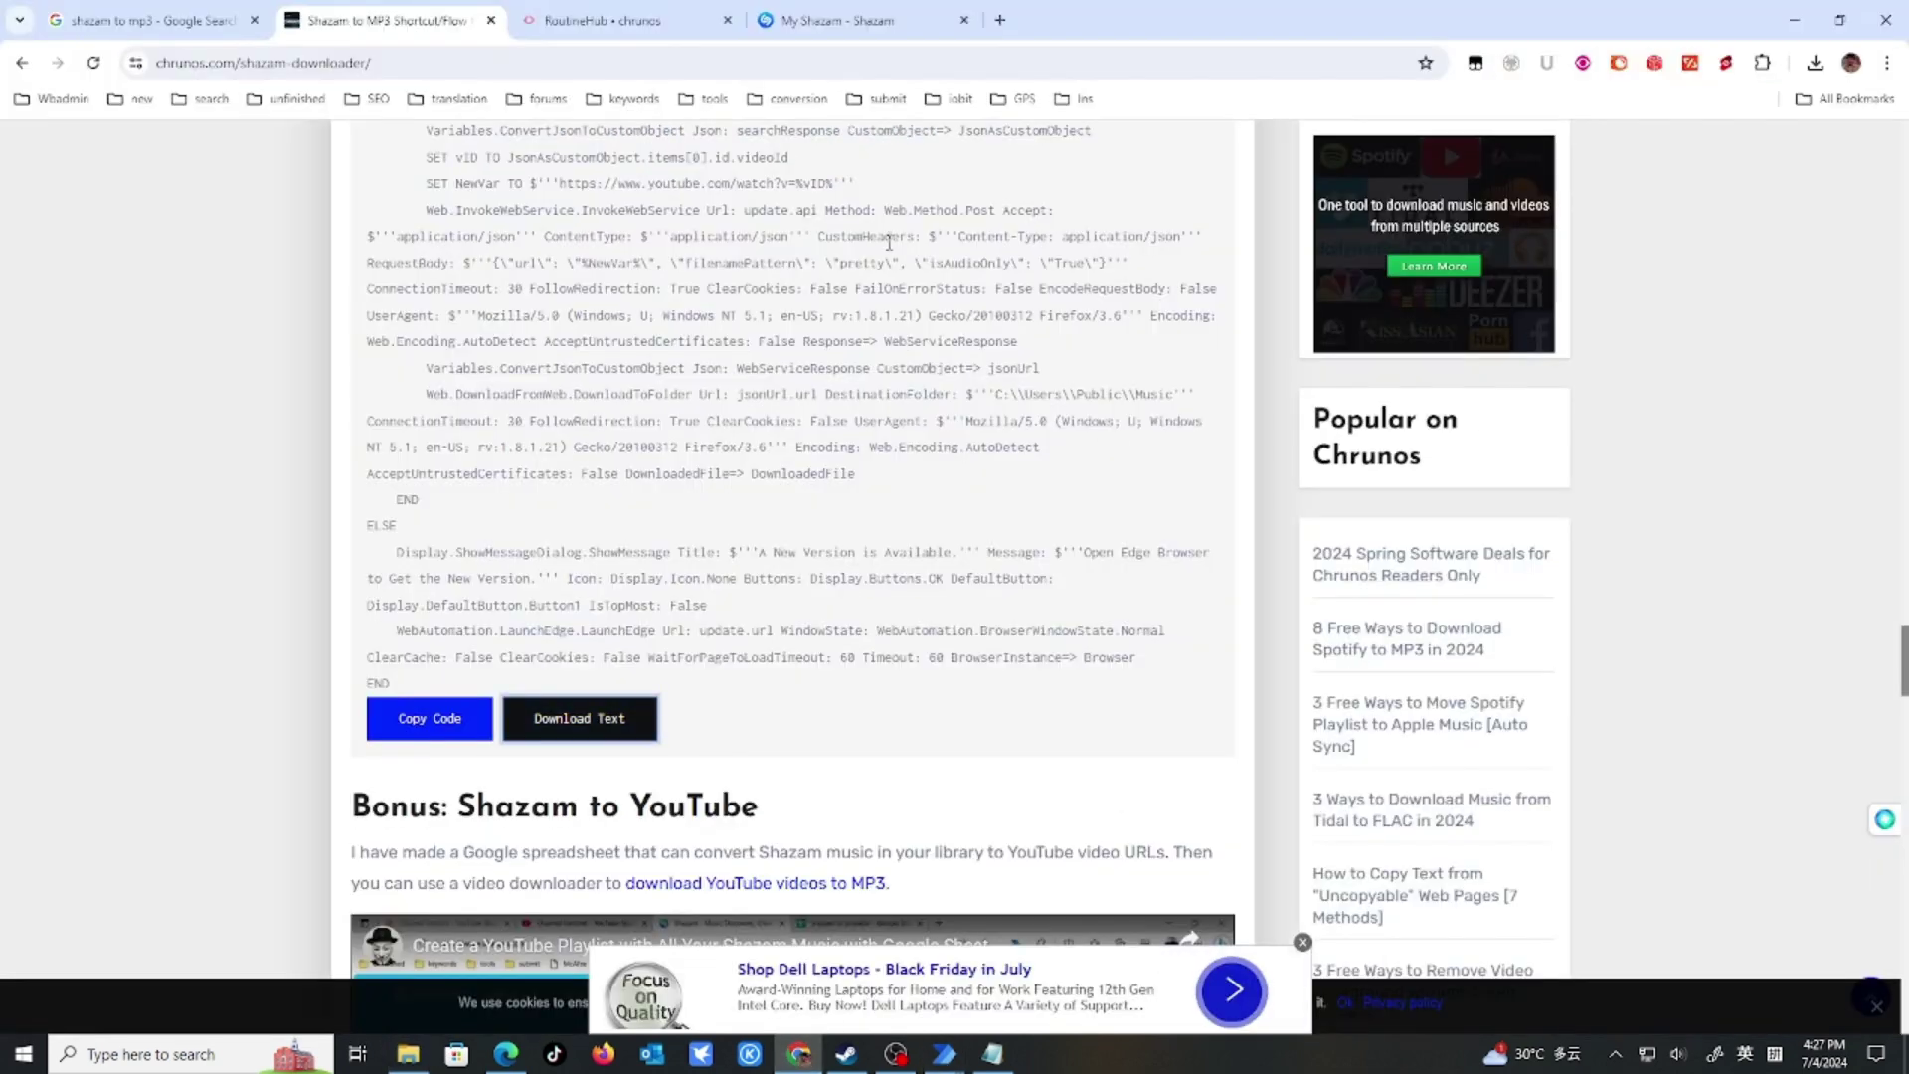
pyautogui.click(834, 21)
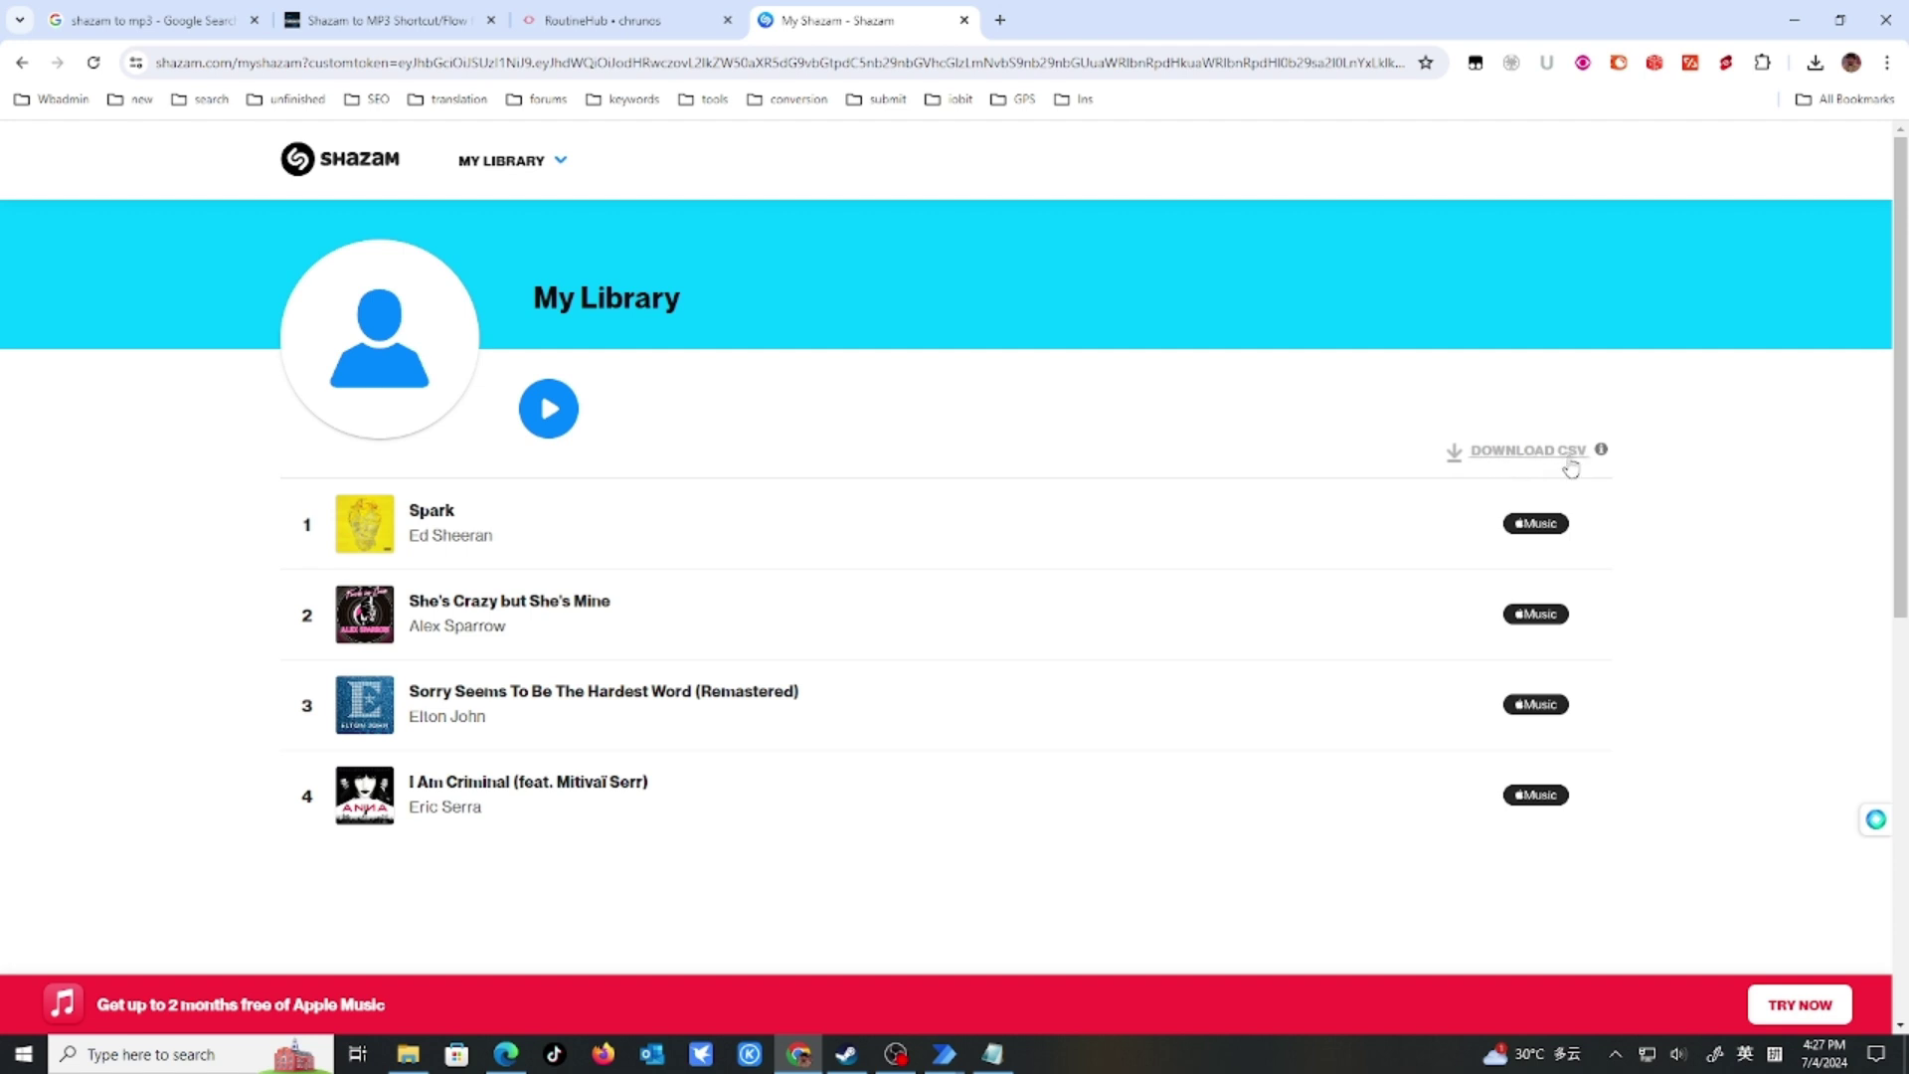
pyautogui.click(1491, 453)
pyautogui.click(1815, 62)
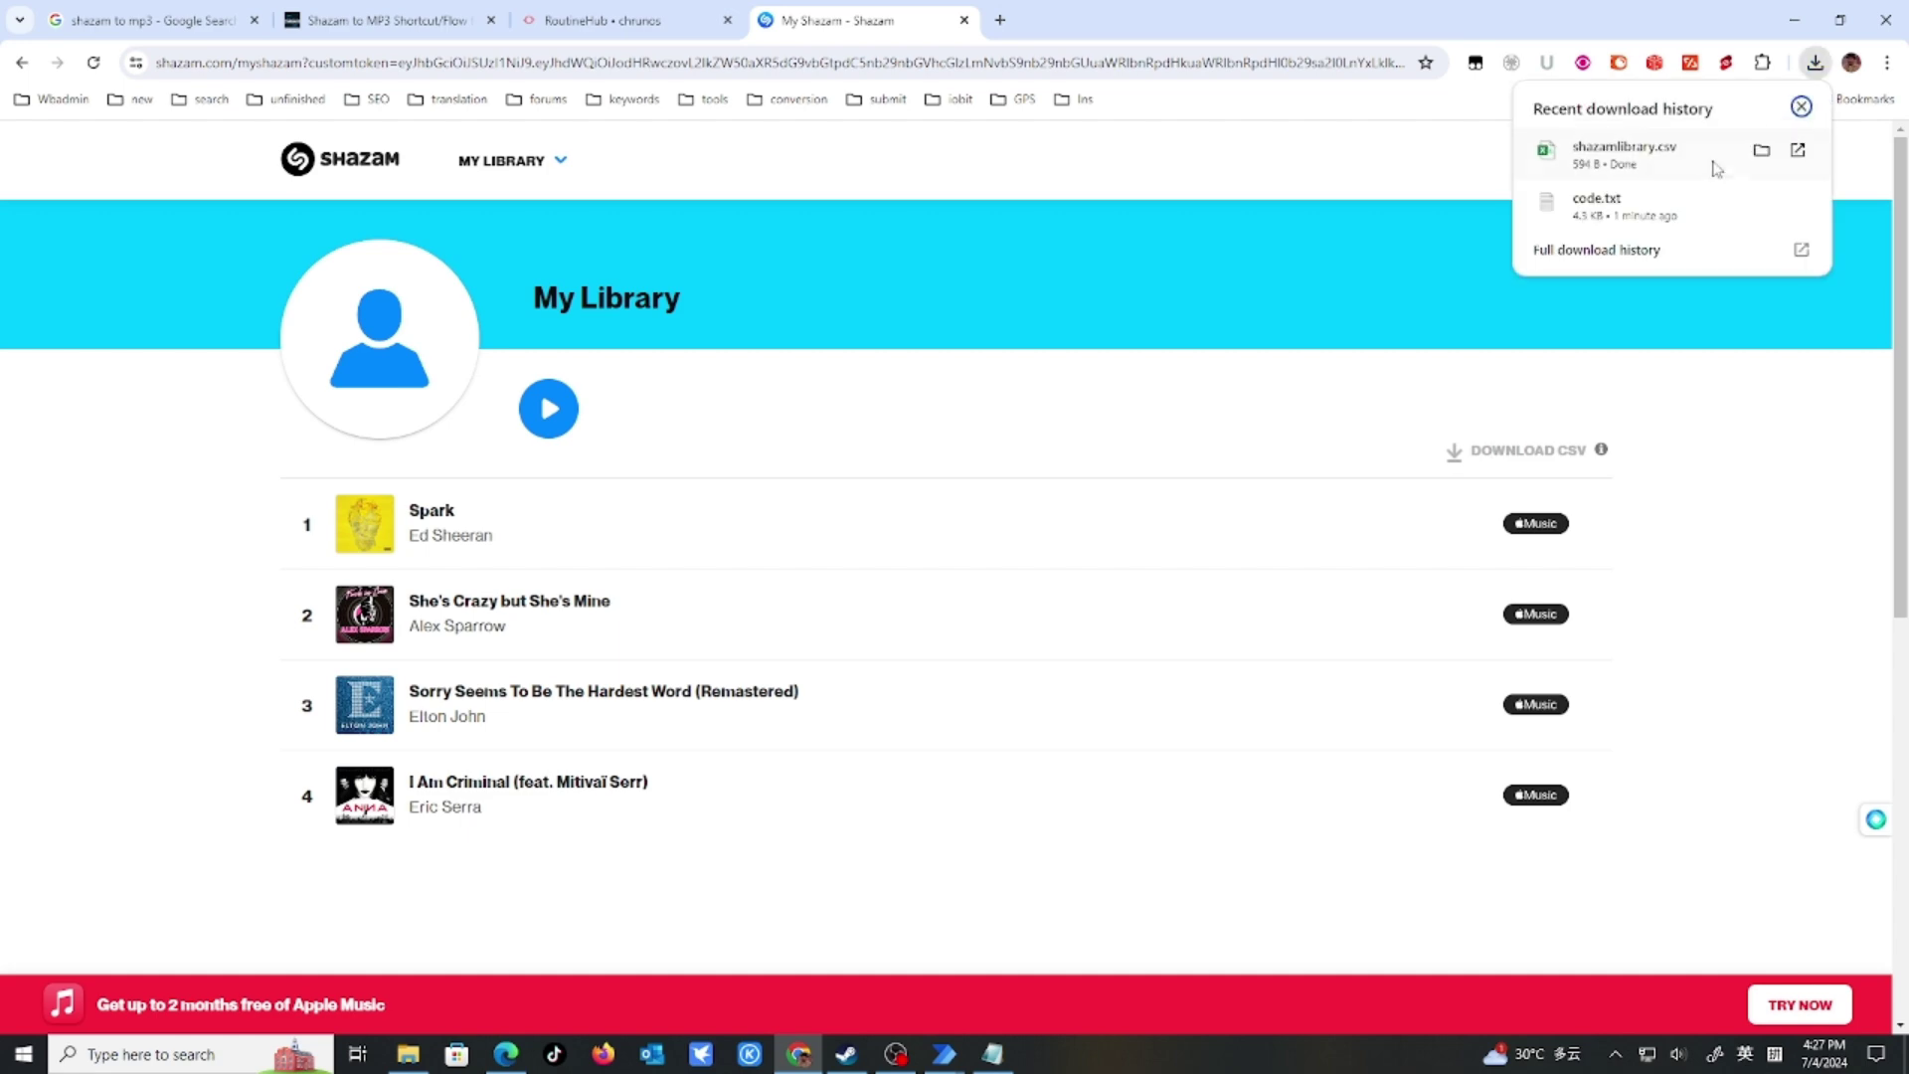
pyautogui.click(1761, 151)
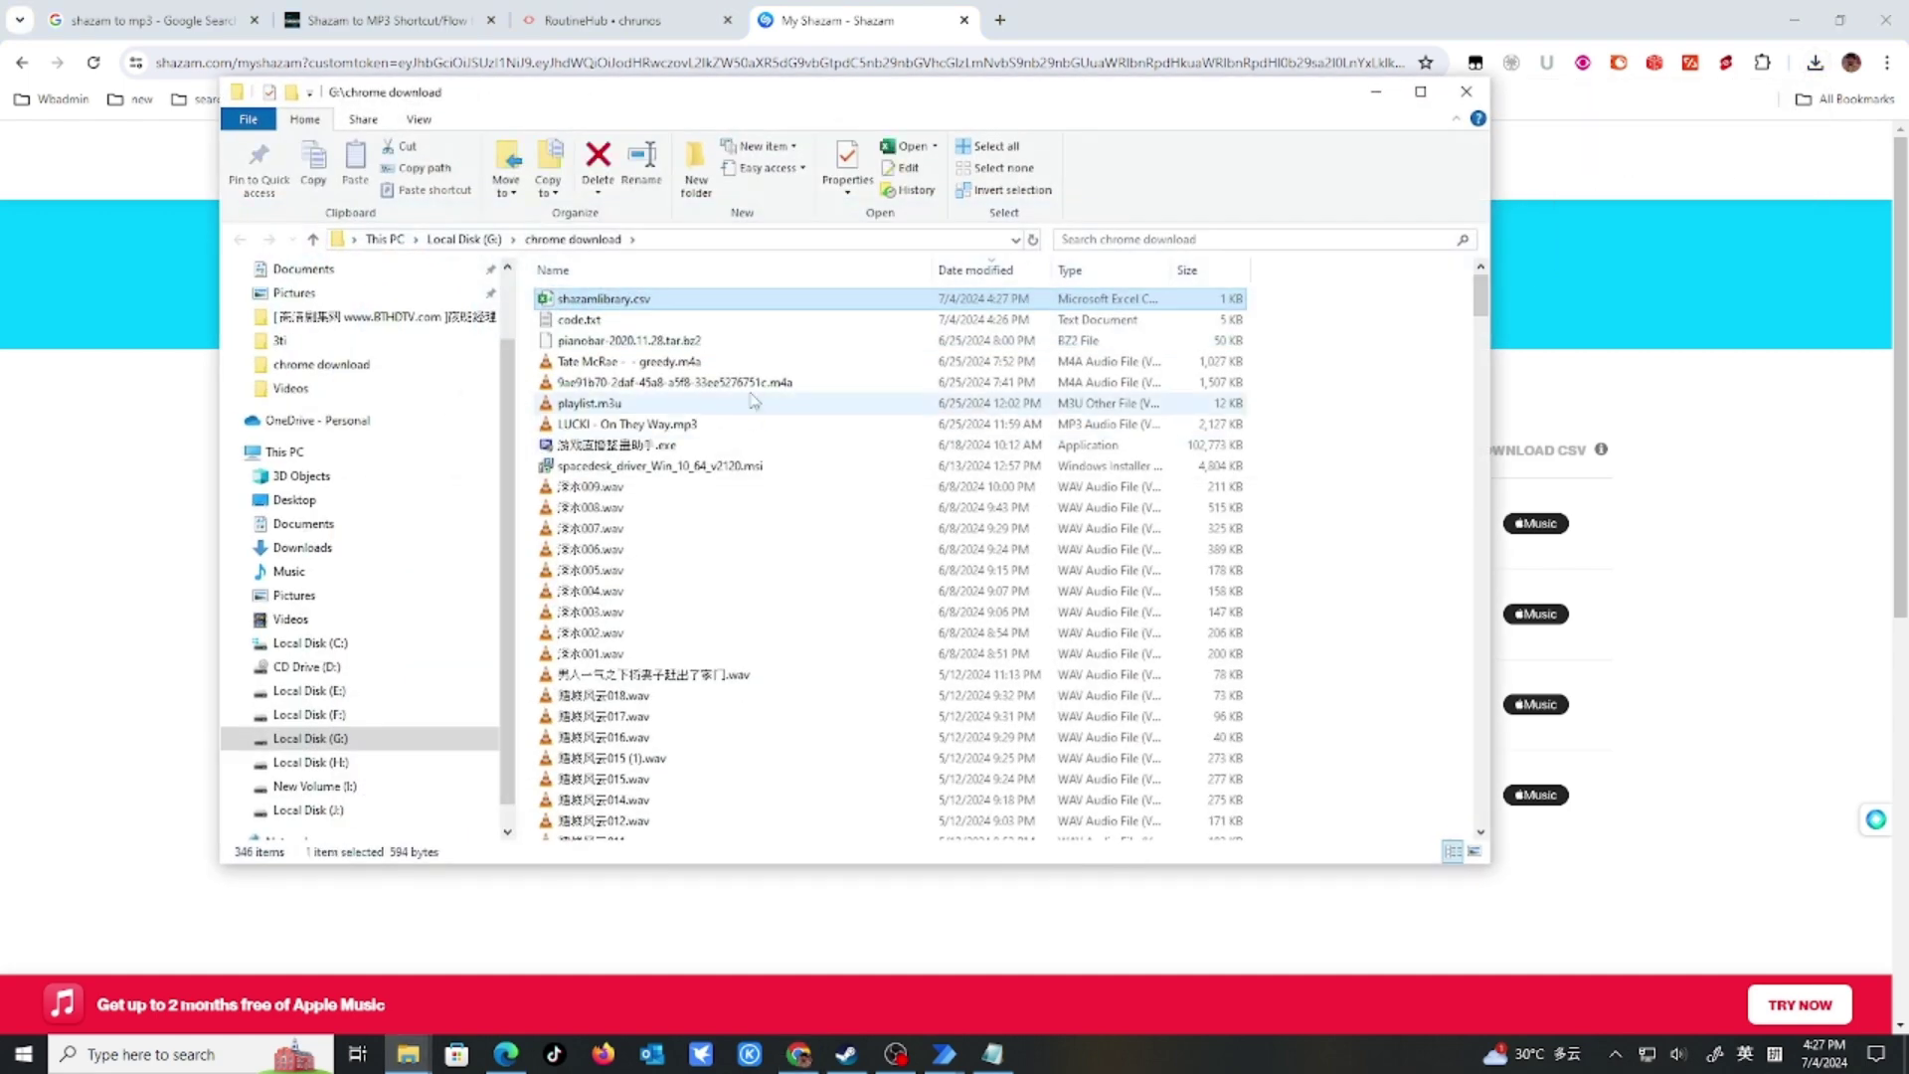
# Copy the full path of shazamlibrary.csv using Copy as path.
pyautogui.rightClick(686, 305)
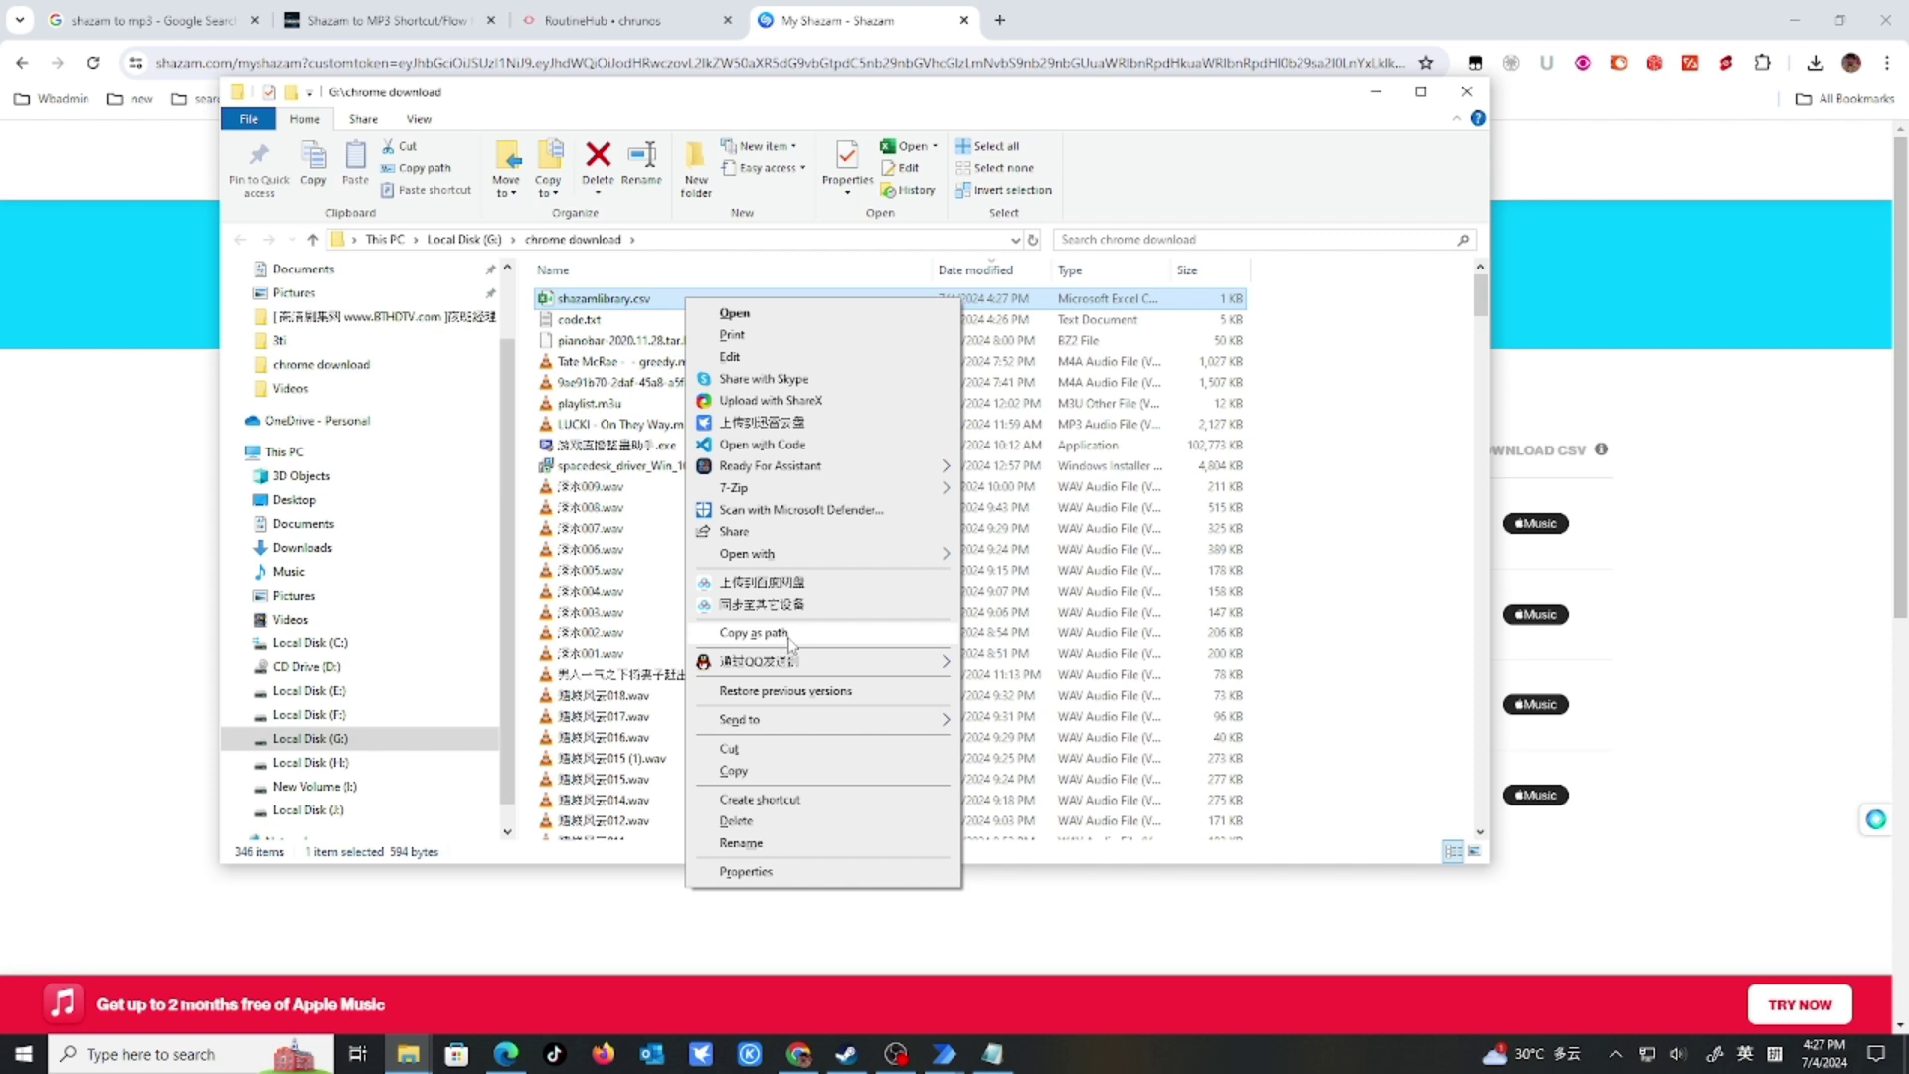
pyautogui.click(753, 633)
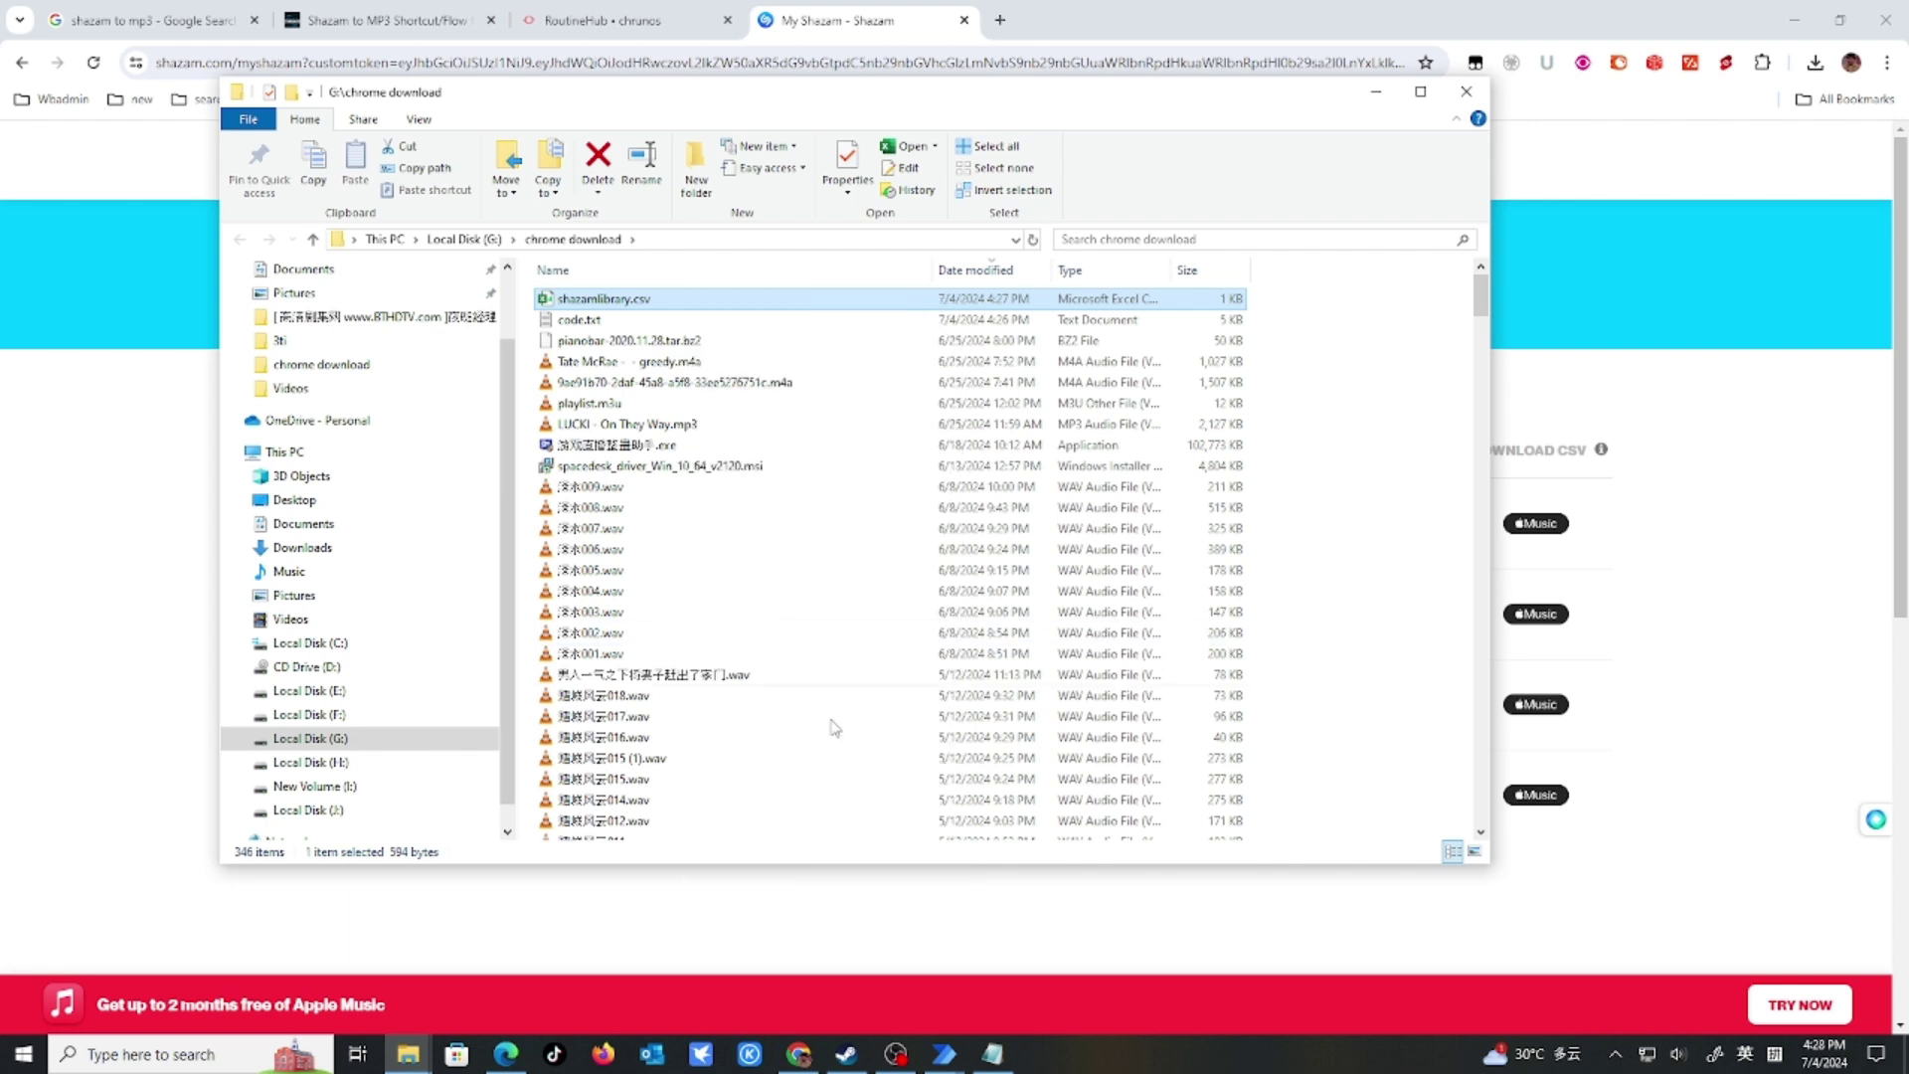
# Paste the copied path into the CSV step's File path, delete the leading quote, and save.
pyautogui.moveTo(945, 1052)
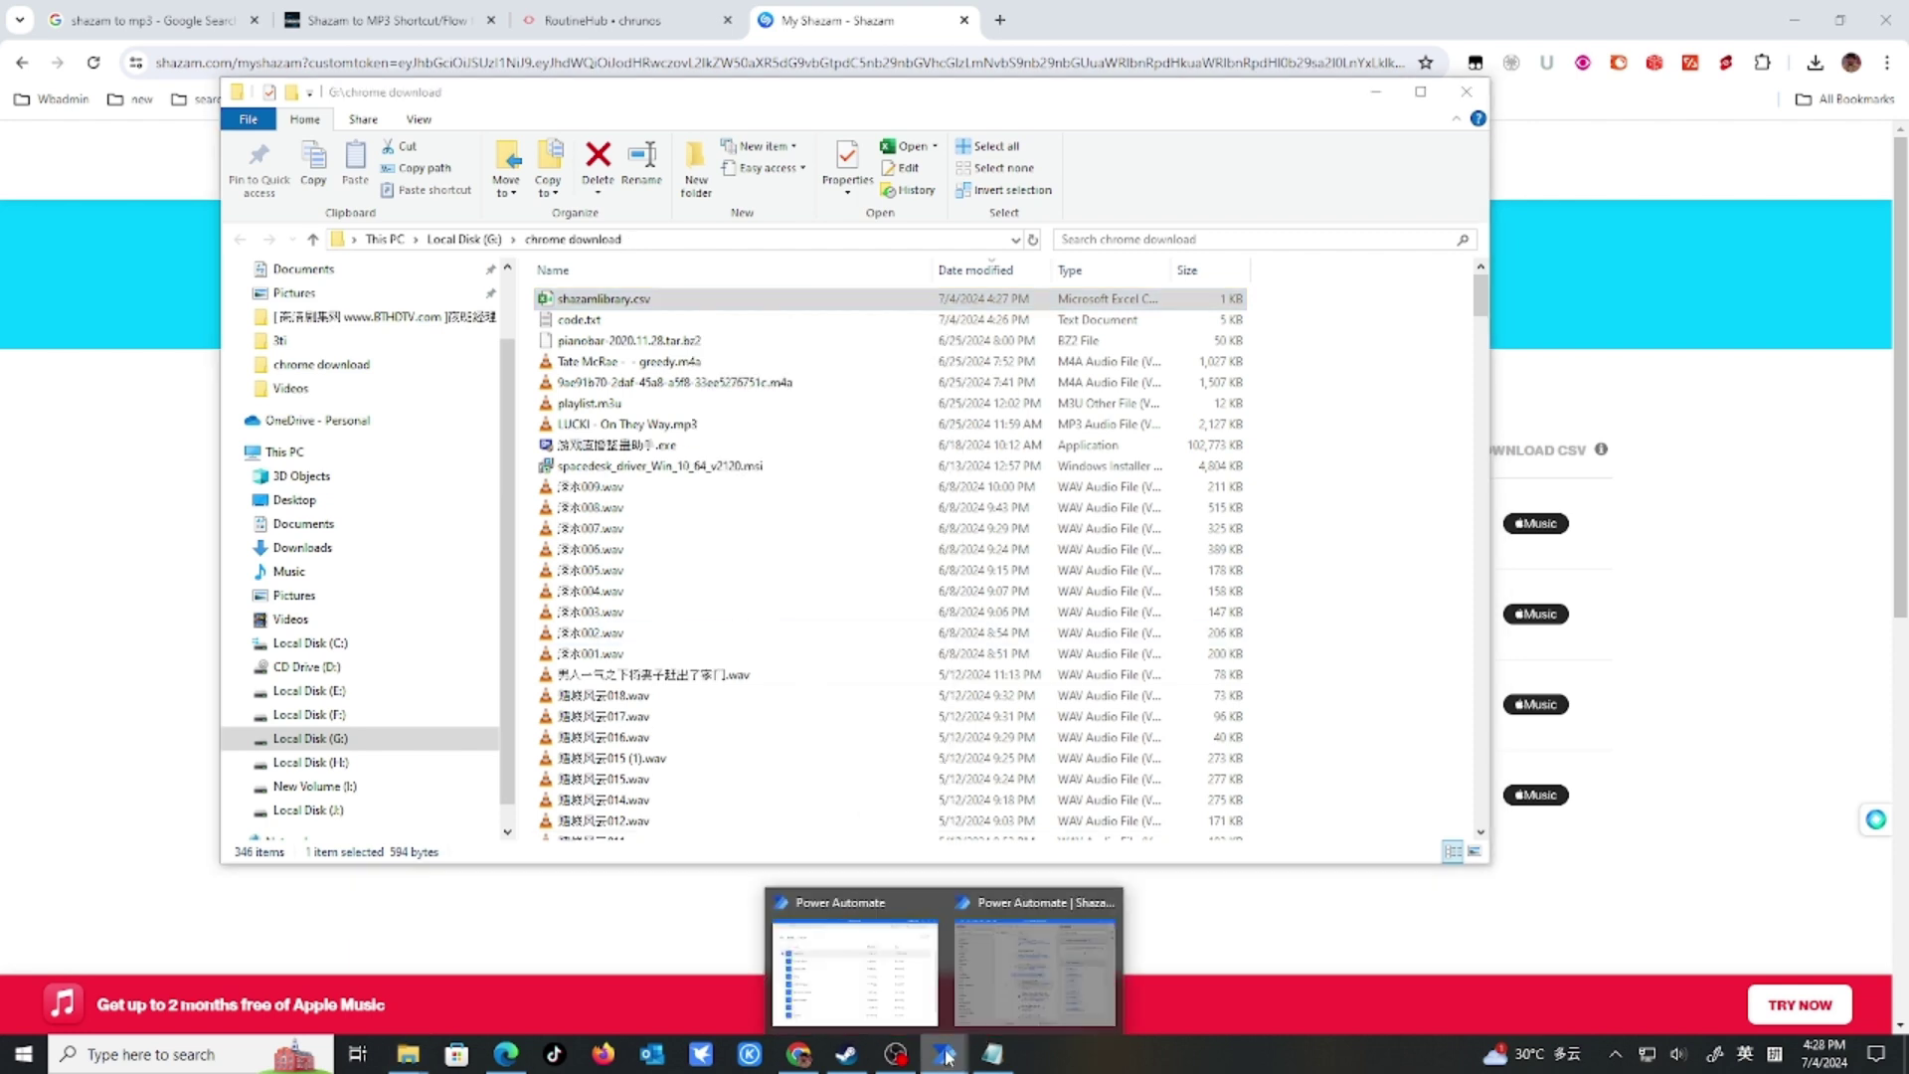
pyautogui.click(1025, 980)
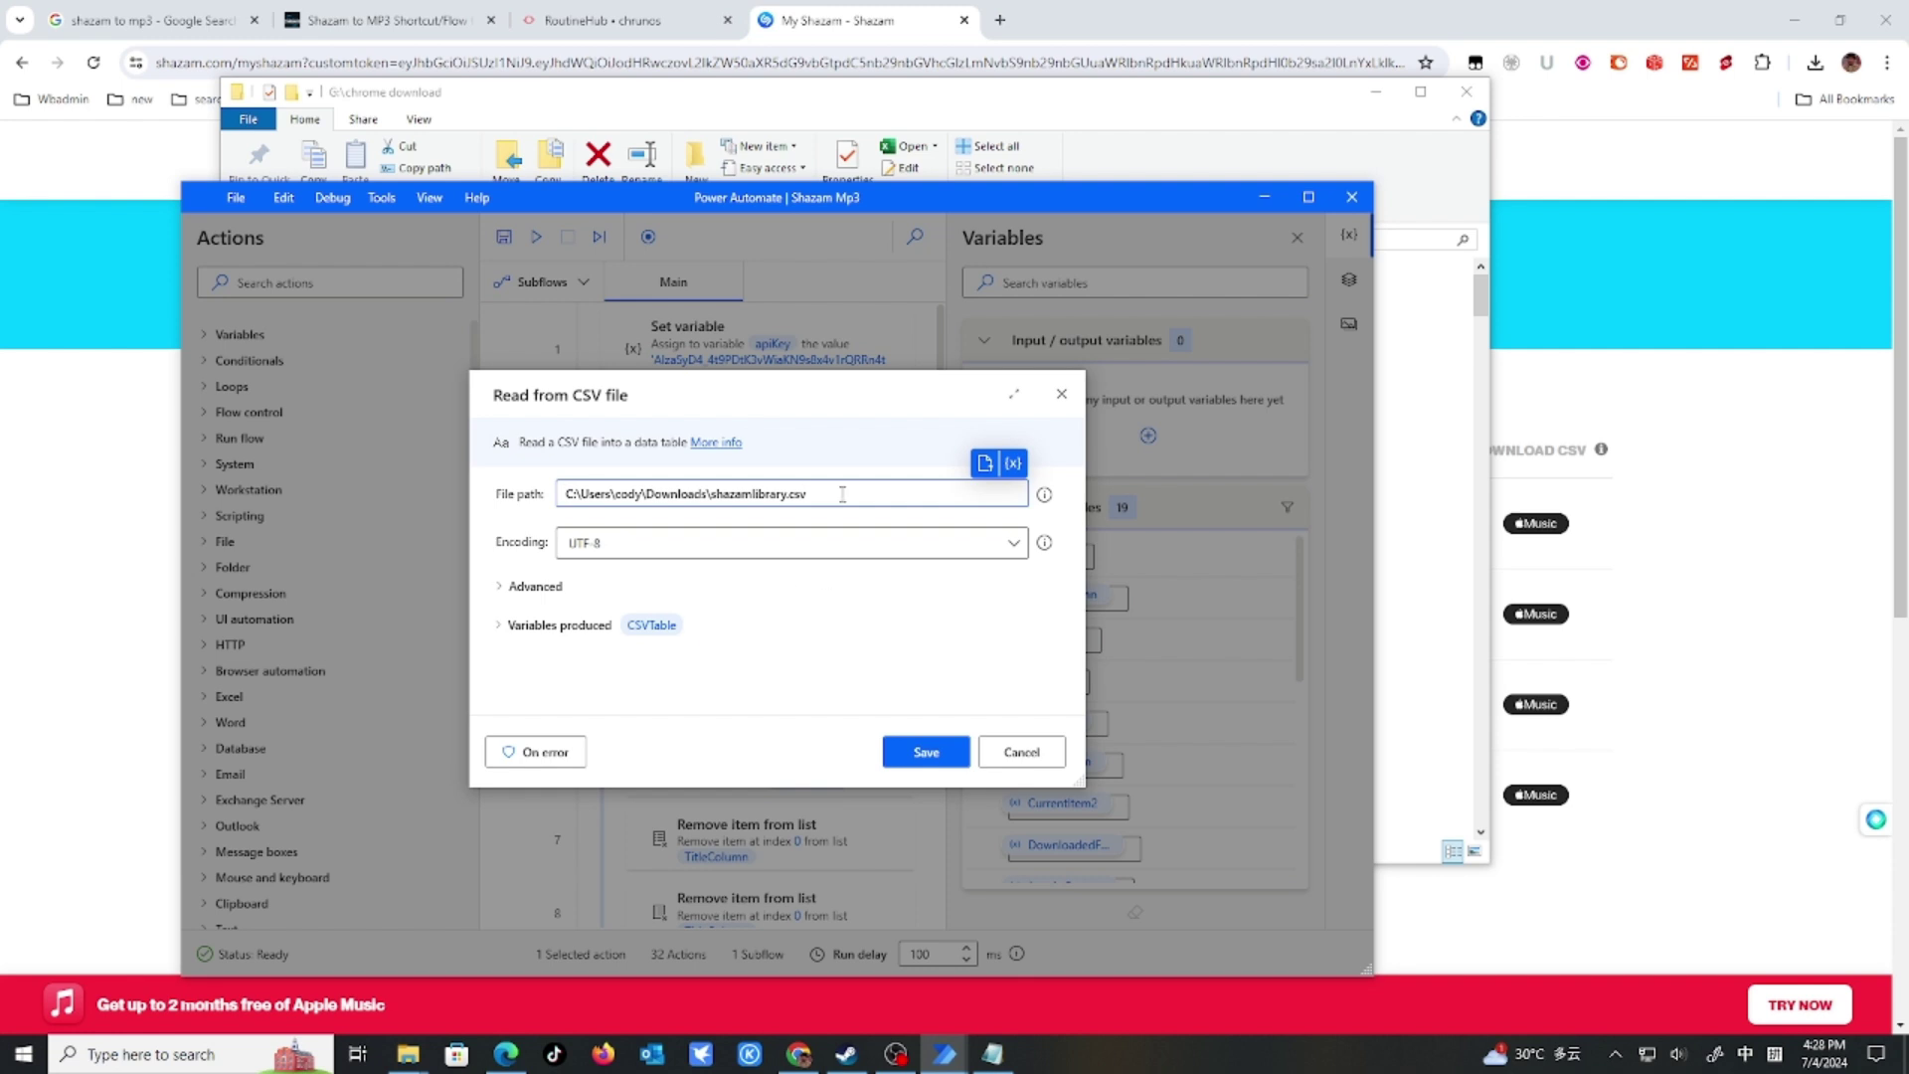
pyautogui.hotkey('ctrl', 'a')
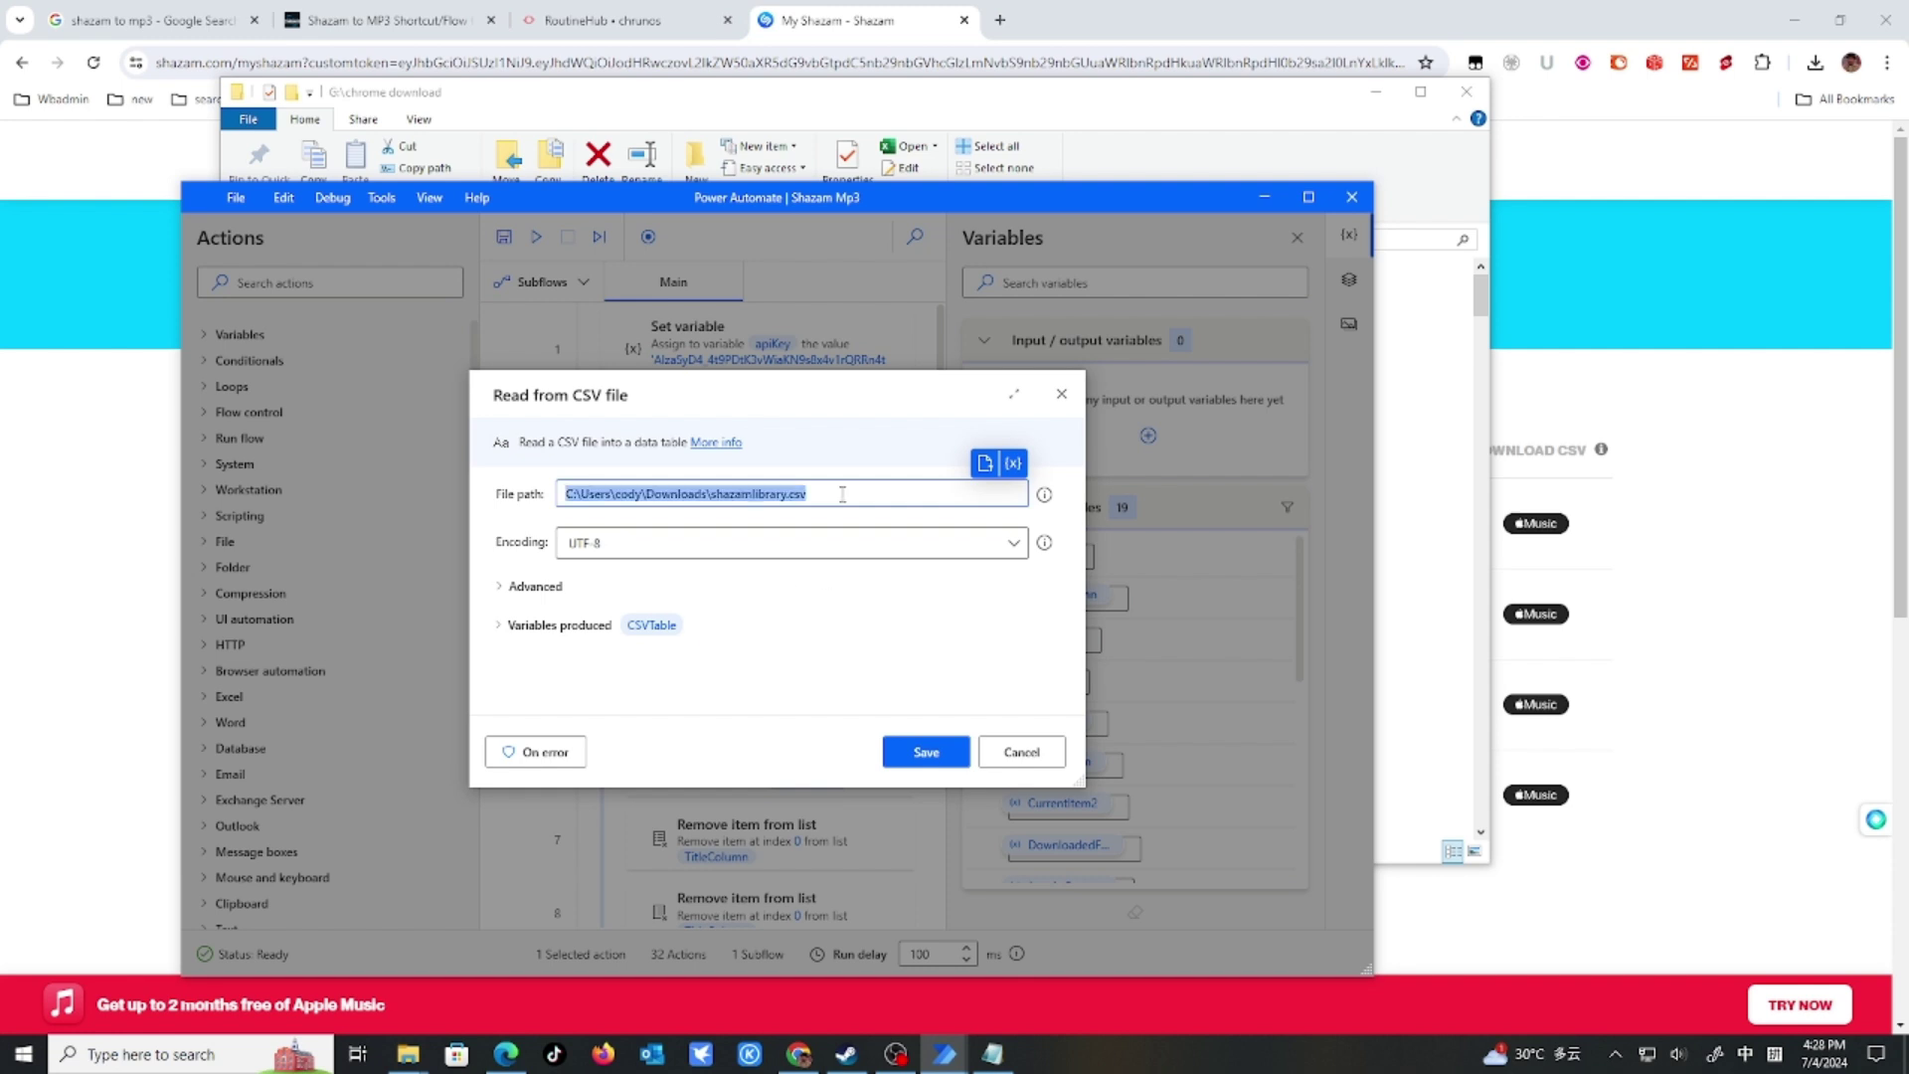
pyautogui.hotkey('ctrl', 'v')
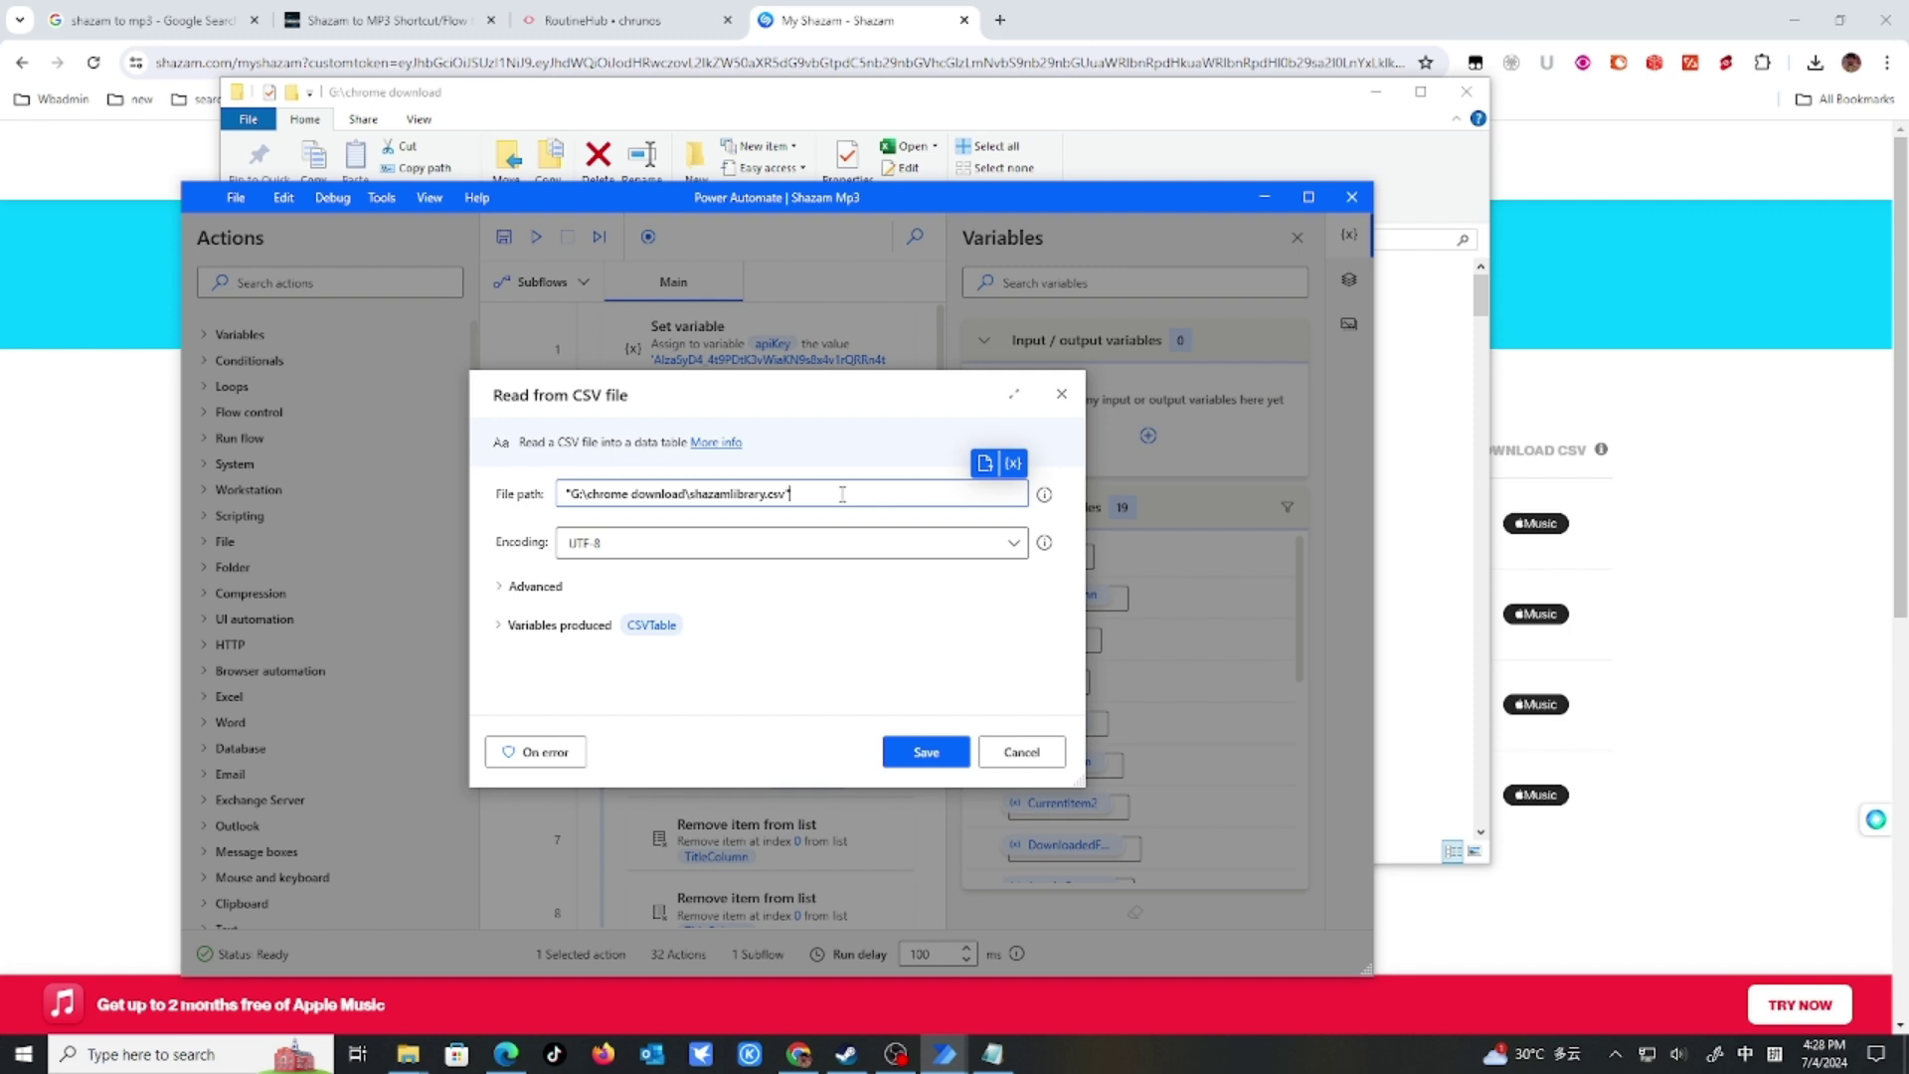
pyautogui.click(570, 494)
pyautogui.press('BackSpace')
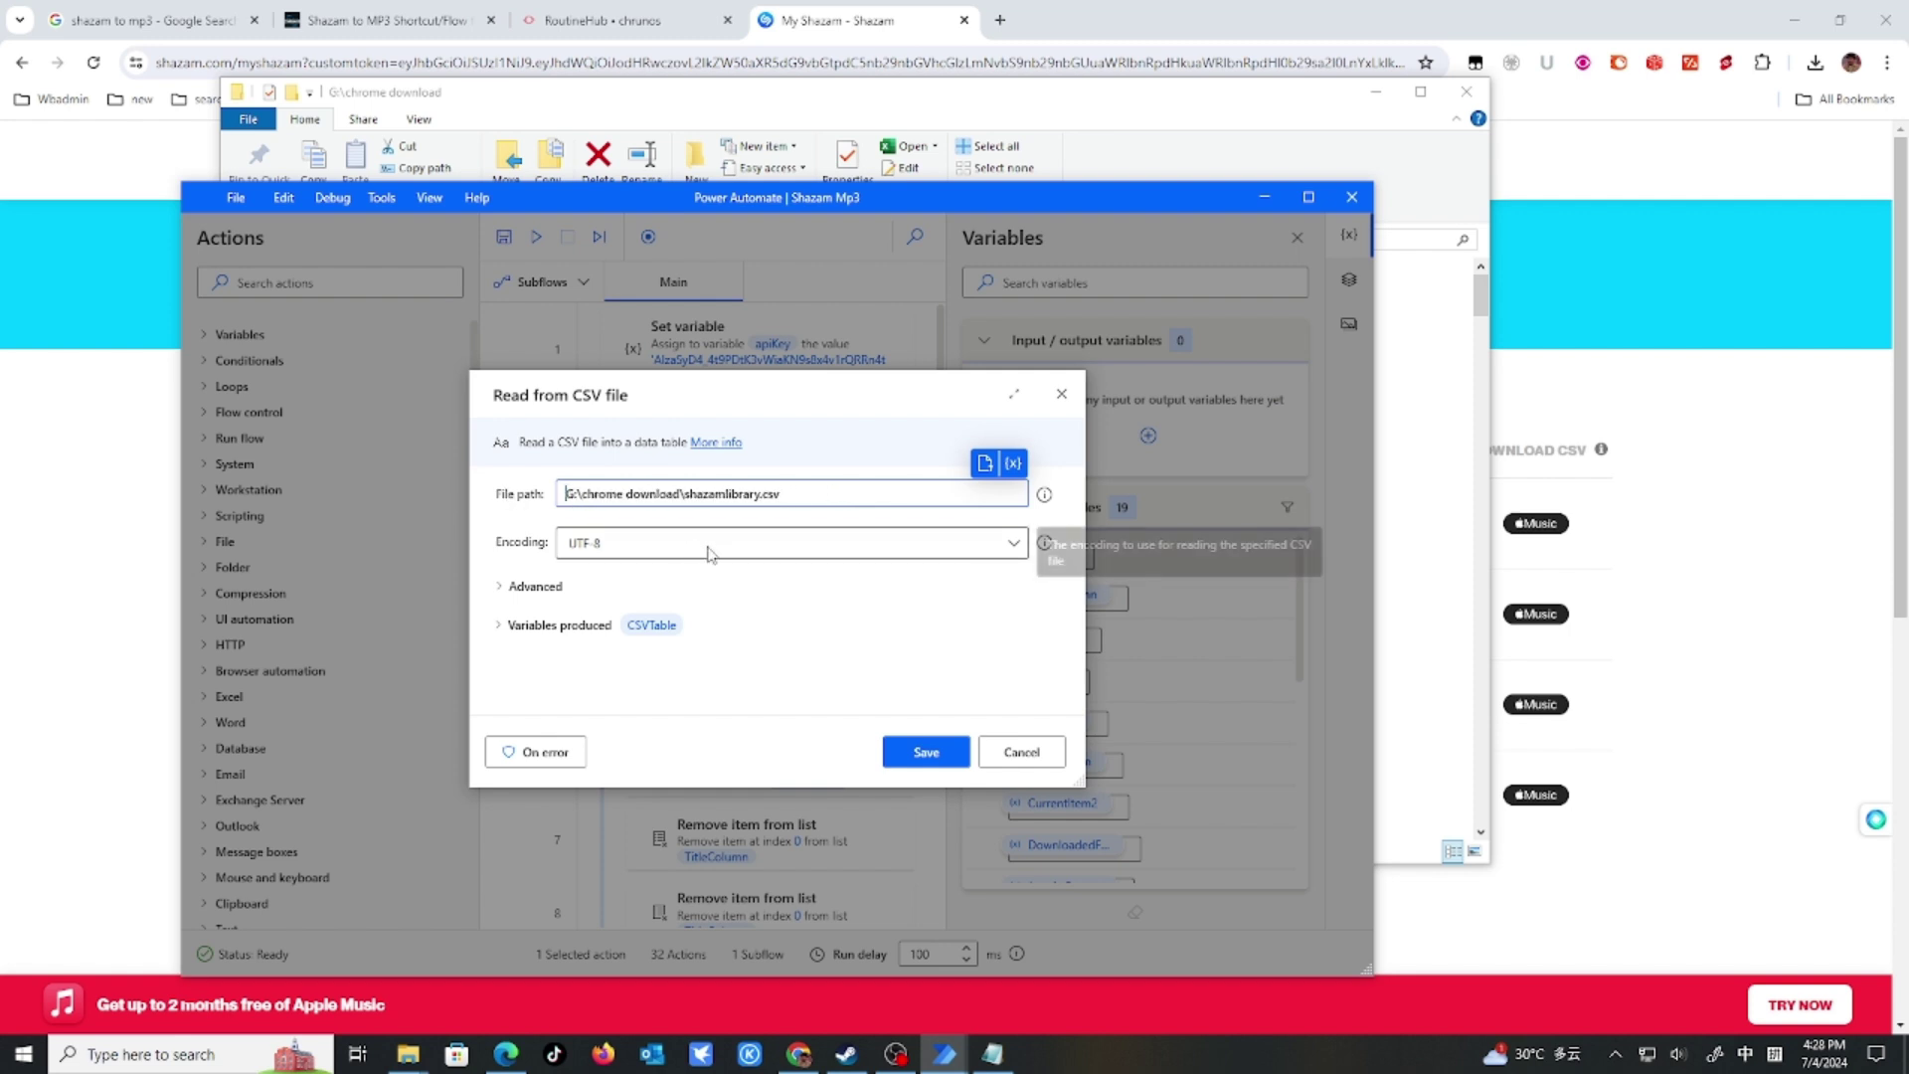
pyautogui.click(923, 752)
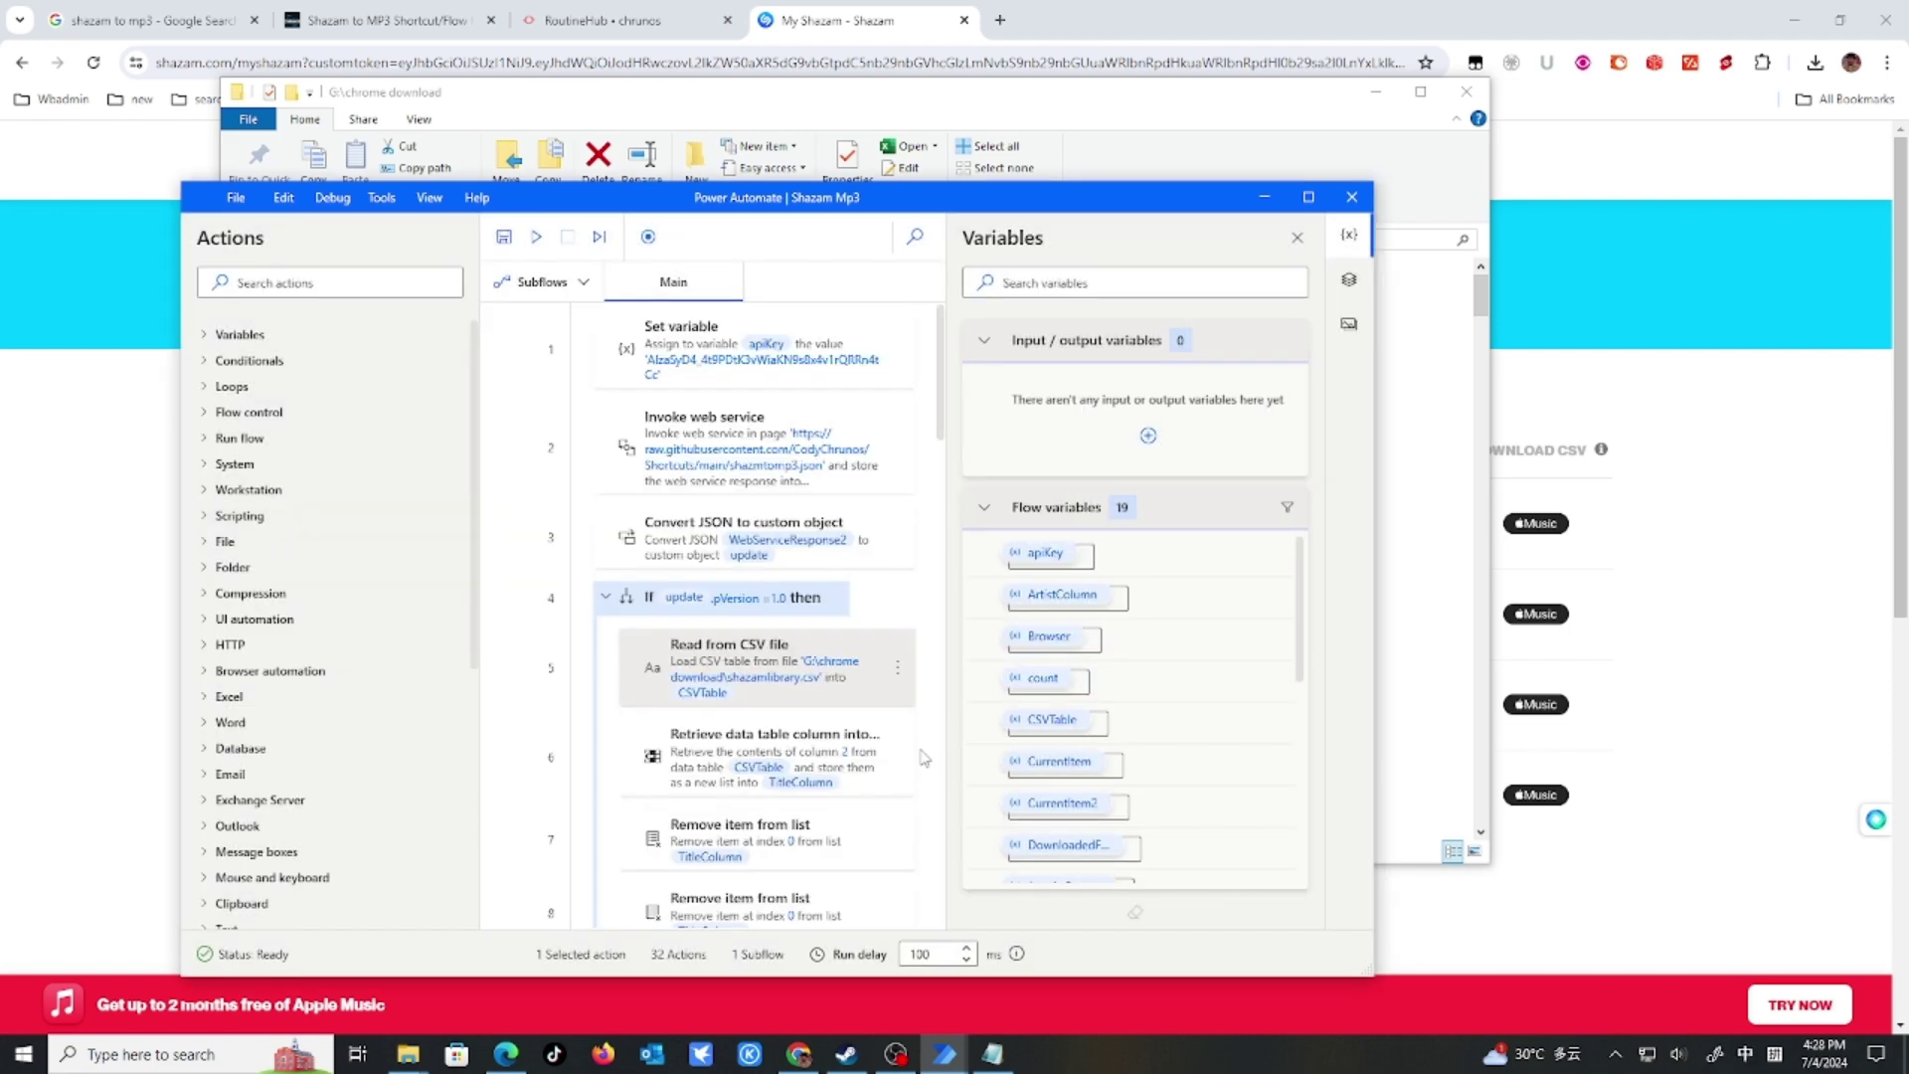
pyautogui.scroll(-6, 910, 746)
pyautogui.scroll(-8, 900, 724)
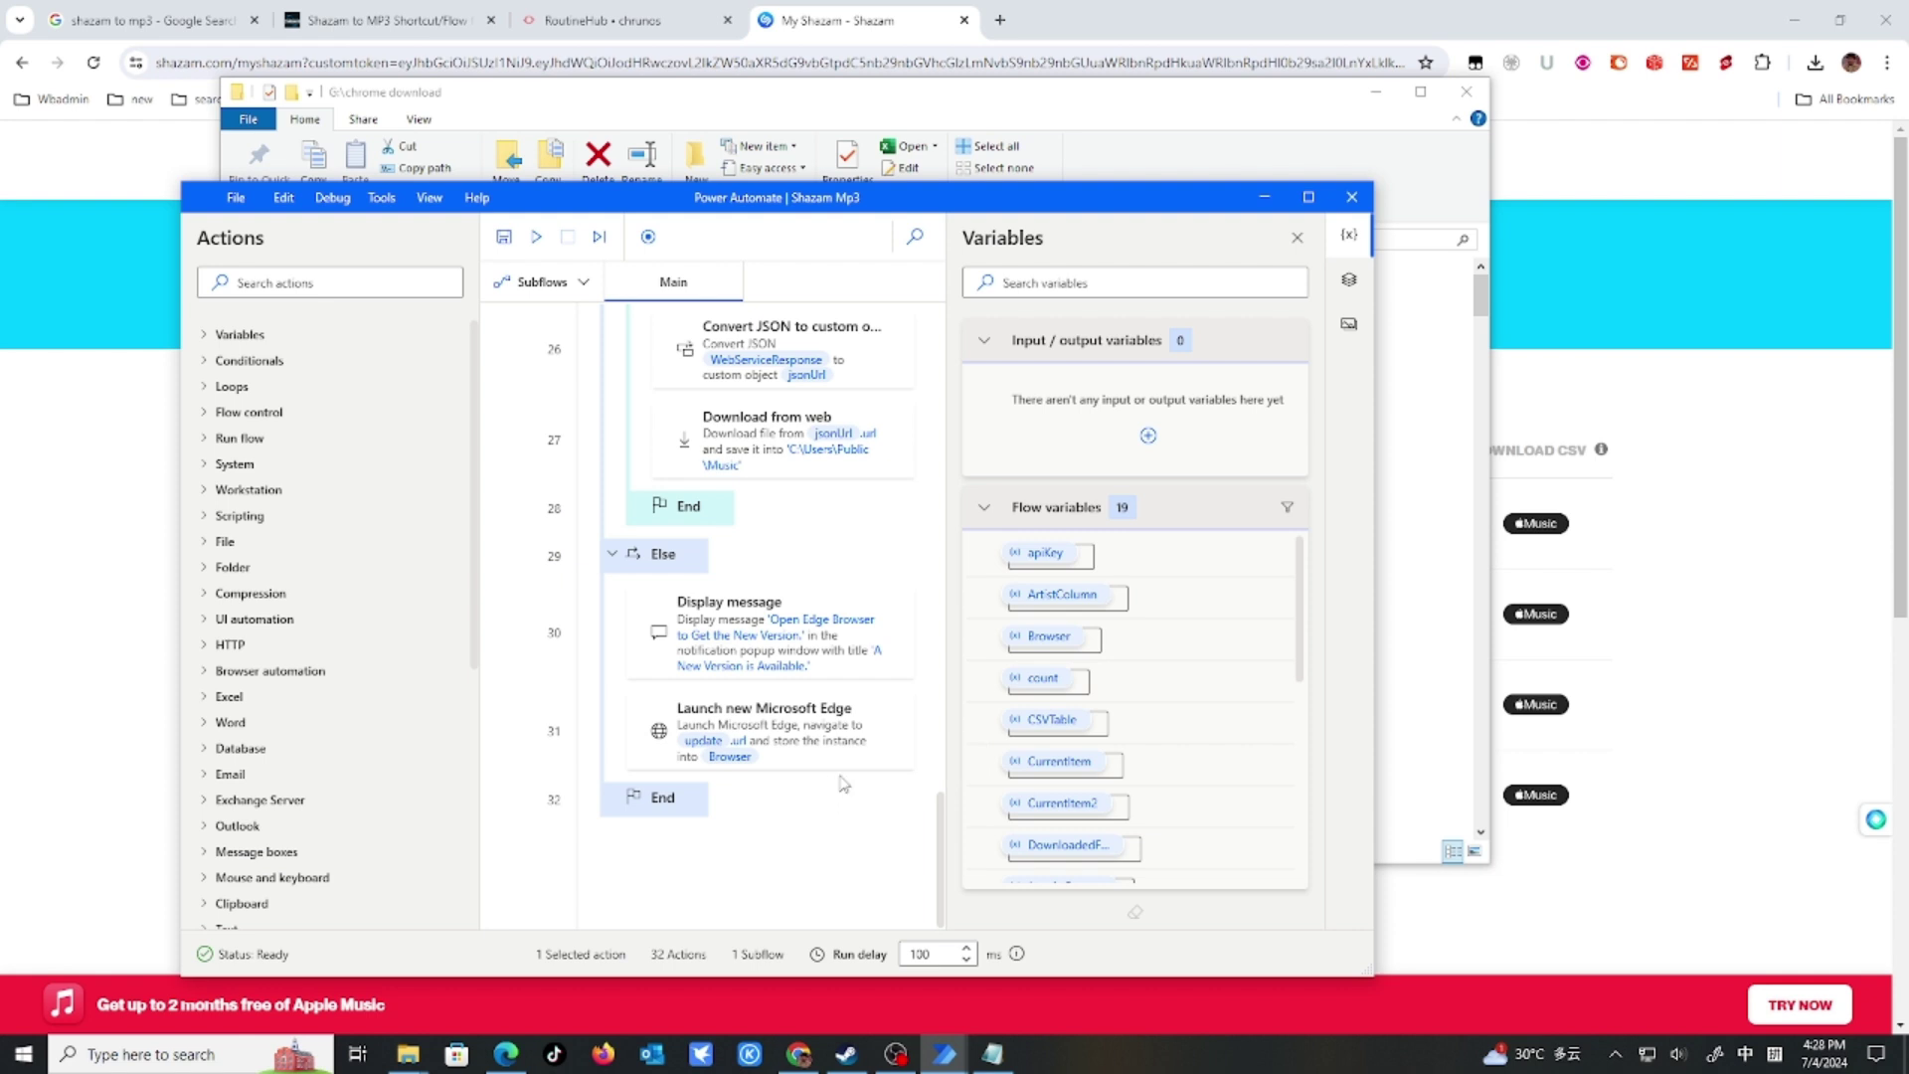
pyautogui.scroll(3, 843, 783)
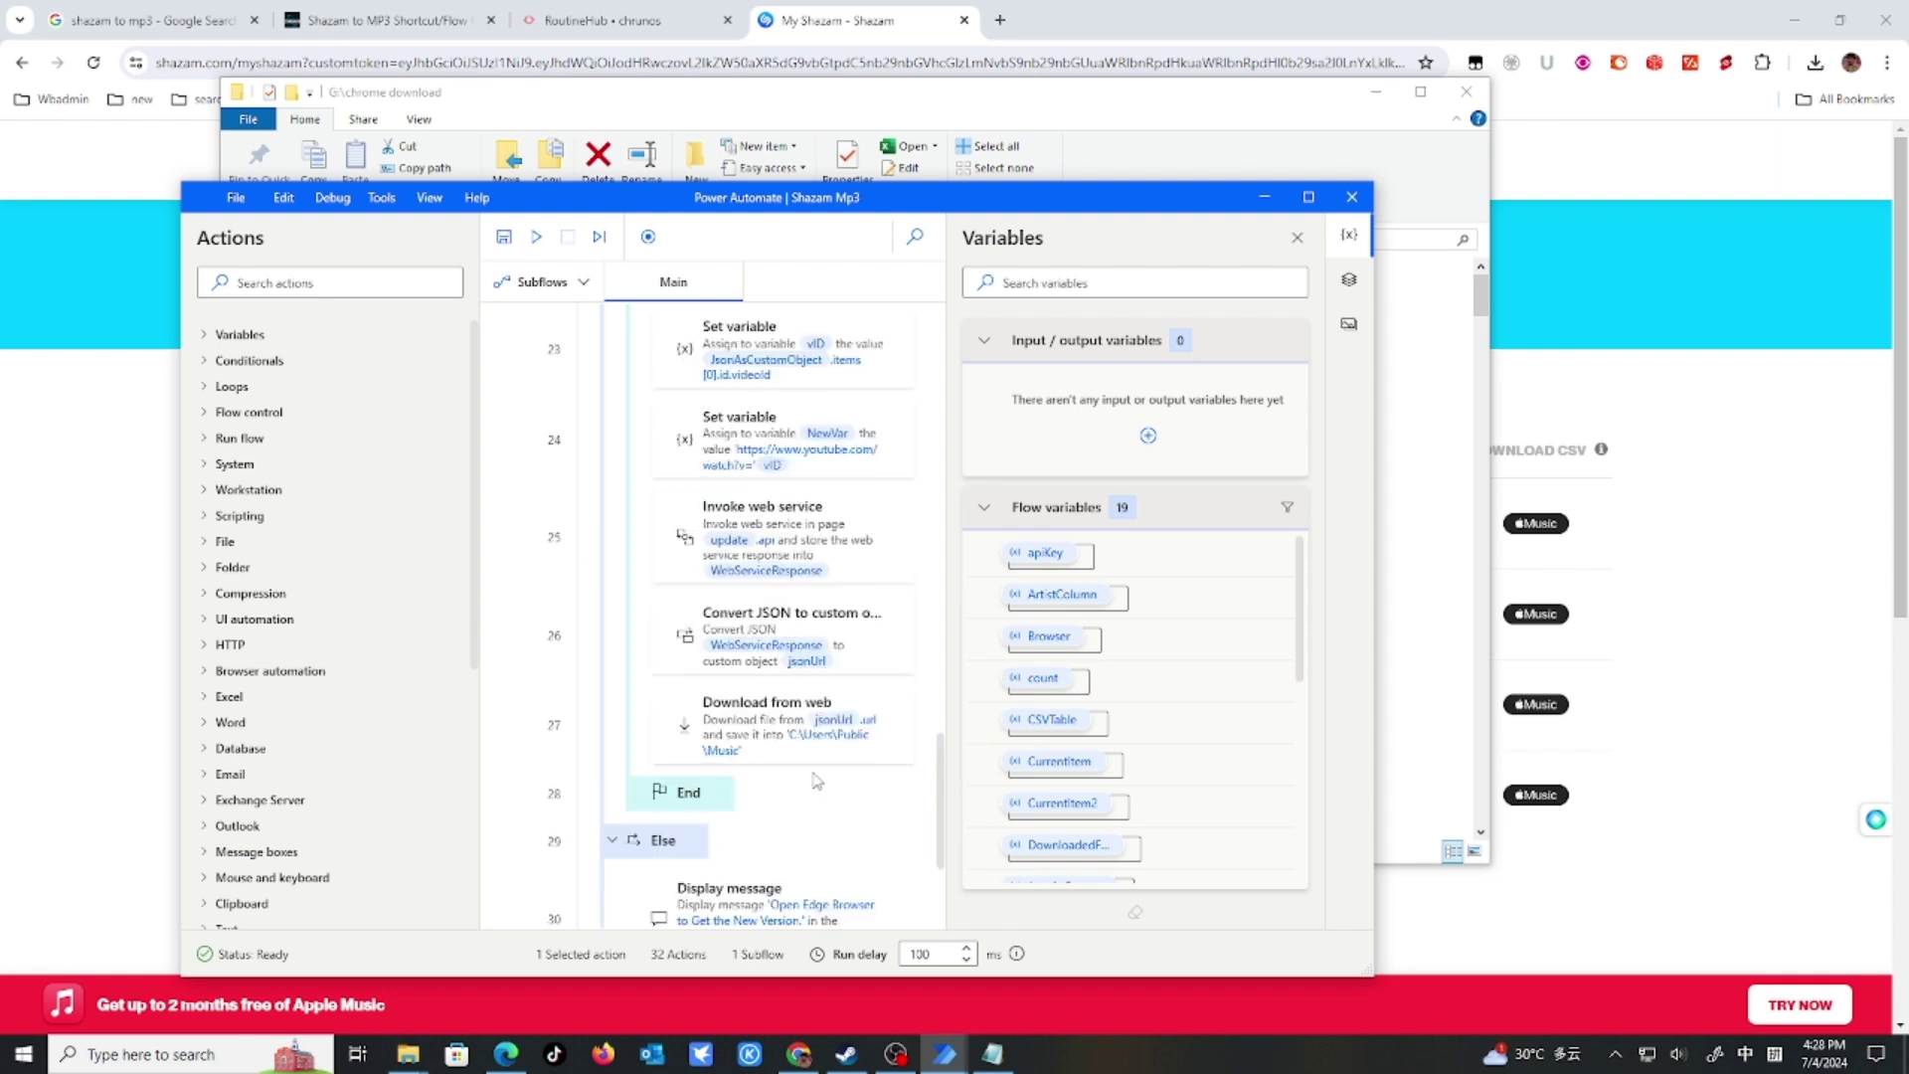
# Confirm the Download from web action saves to C:\Users\Public\Music and save it.
pyautogui.doubleClick(766, 741)
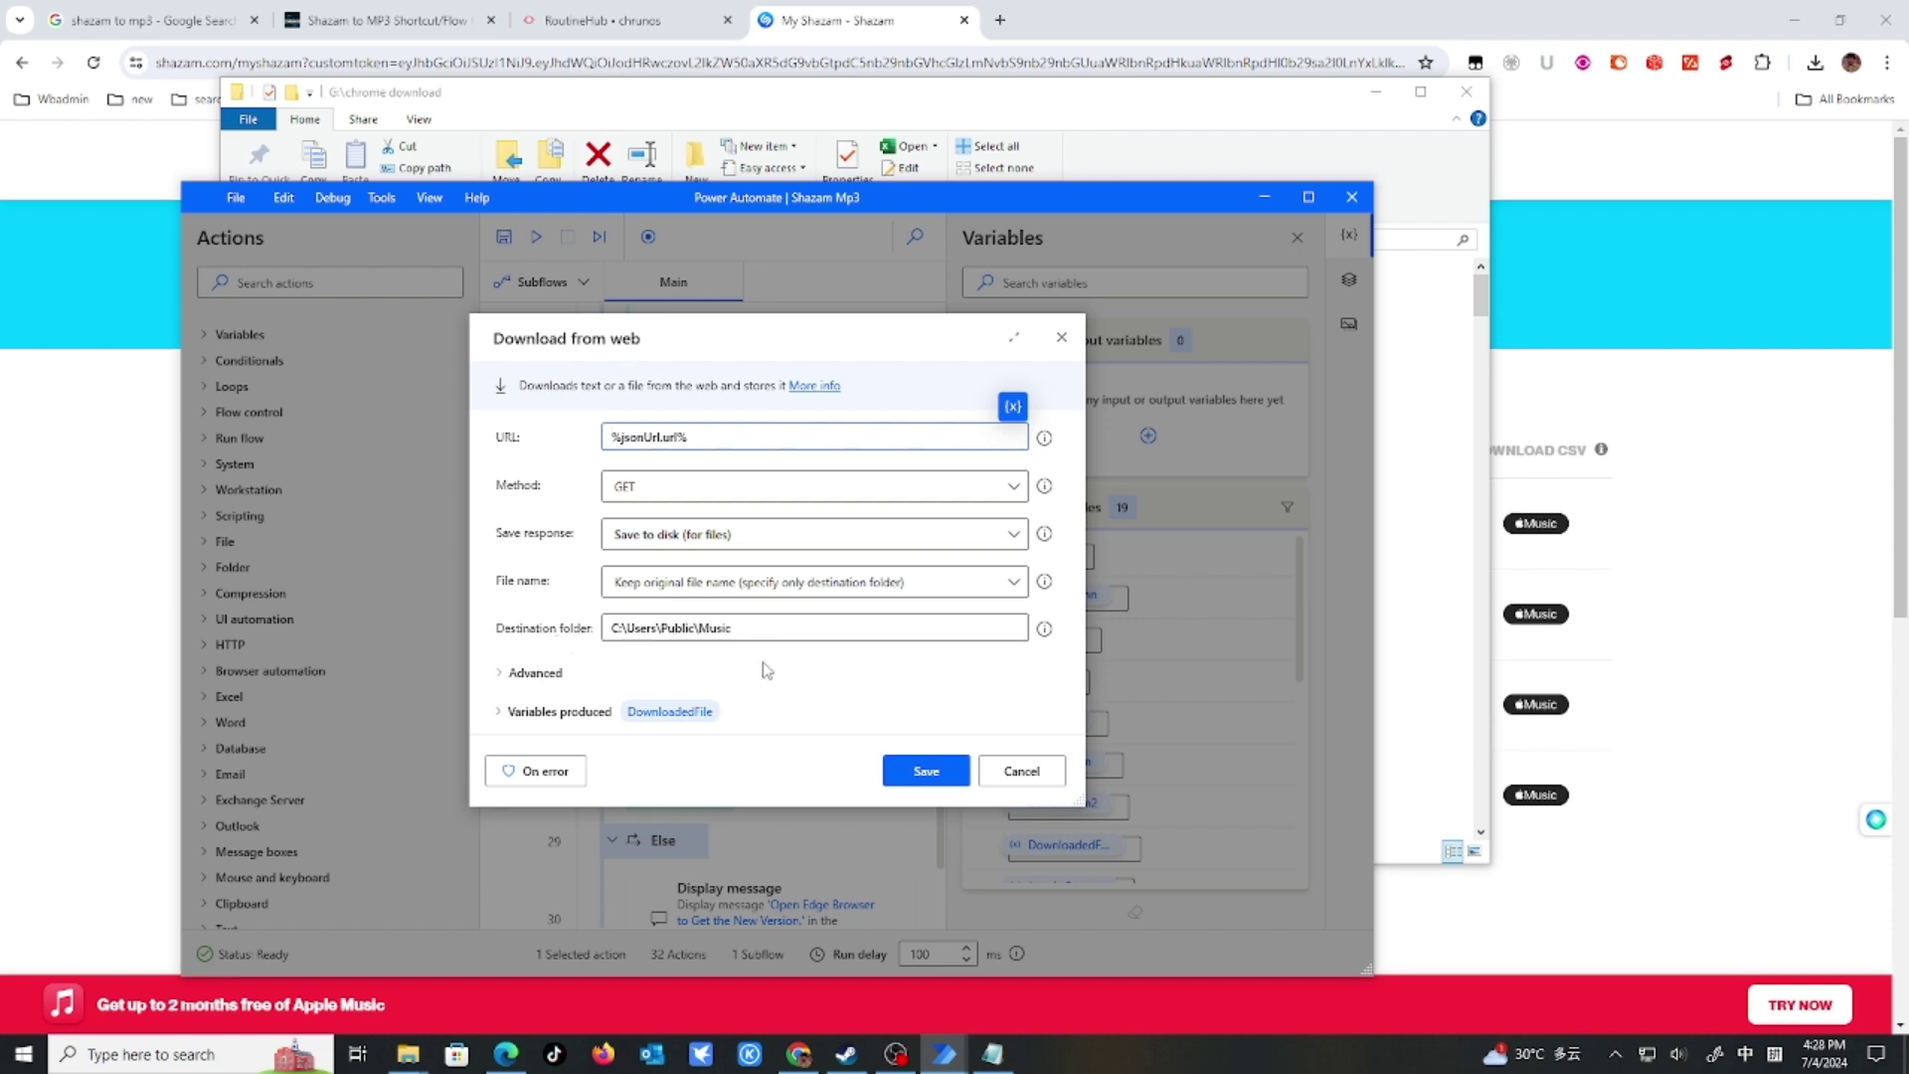
pyautogui.click(763, 628)
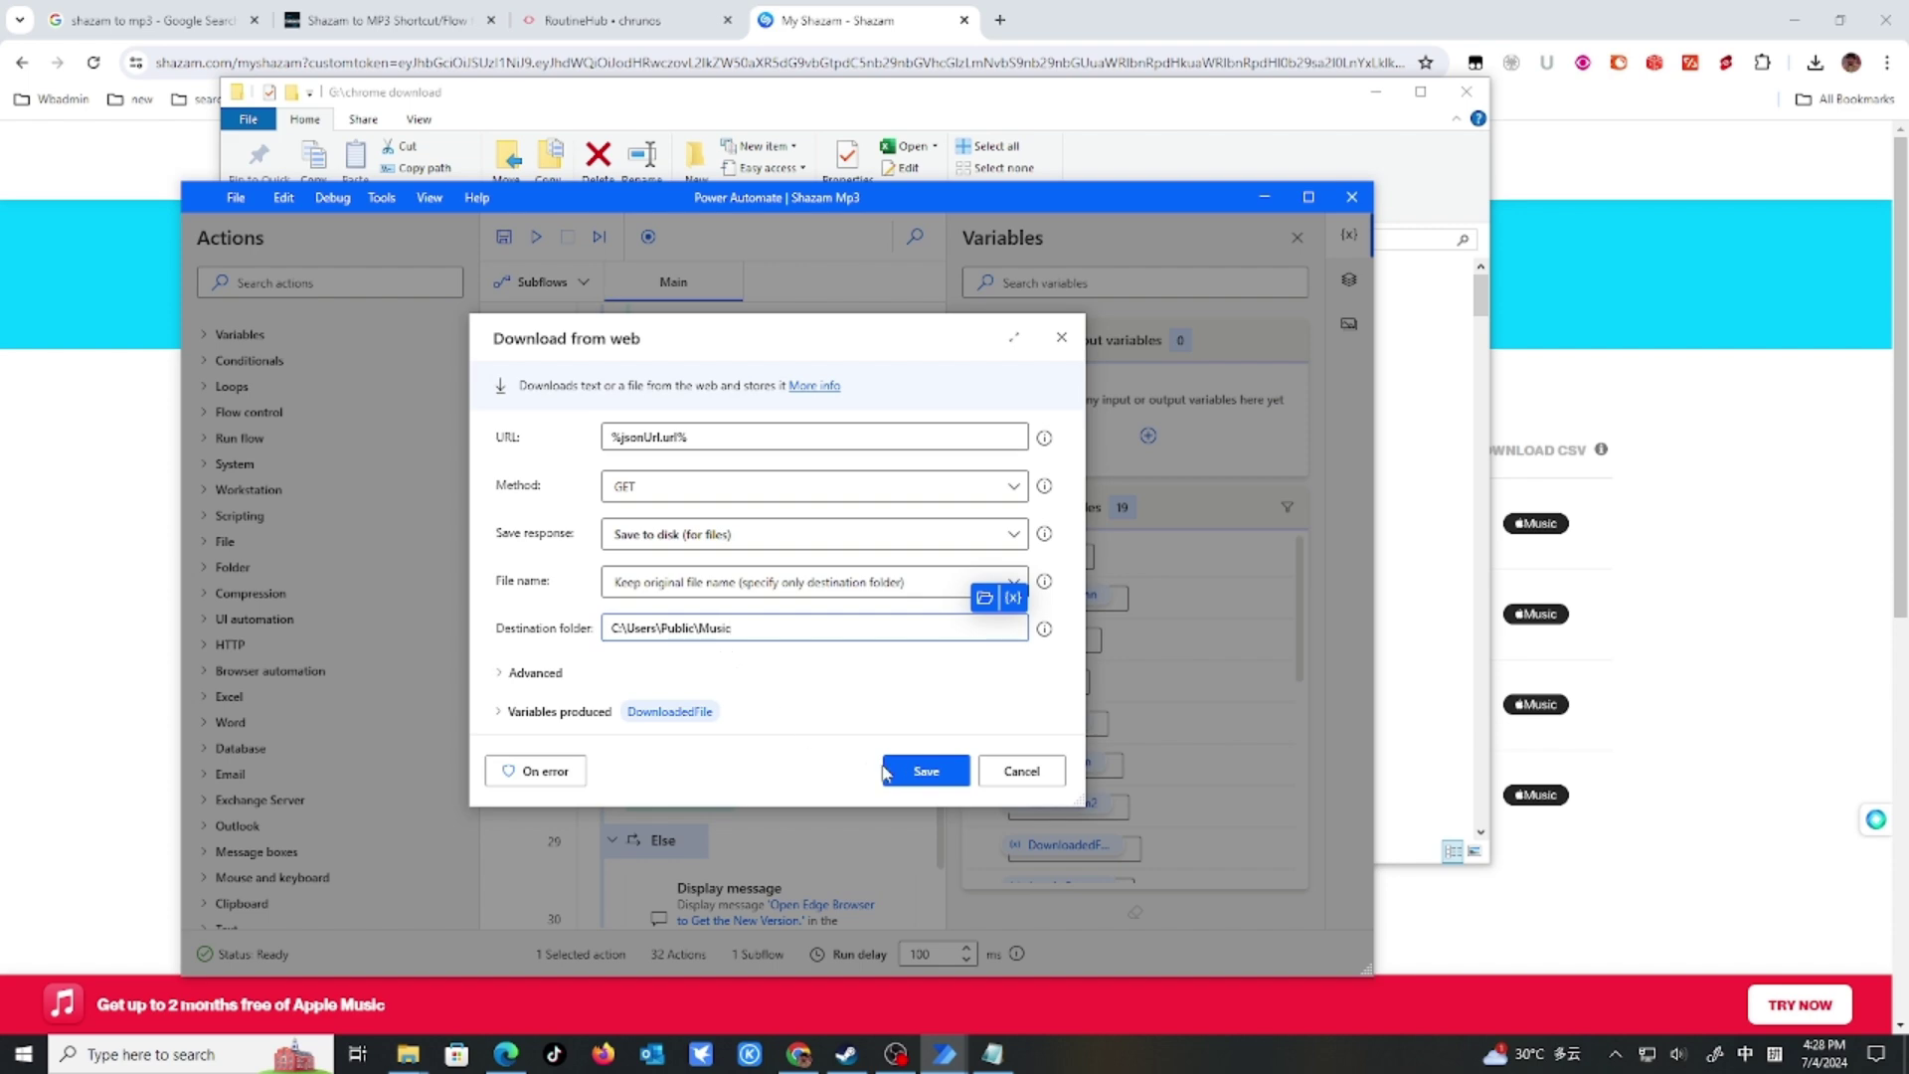
pyautogui.click(917, 771)
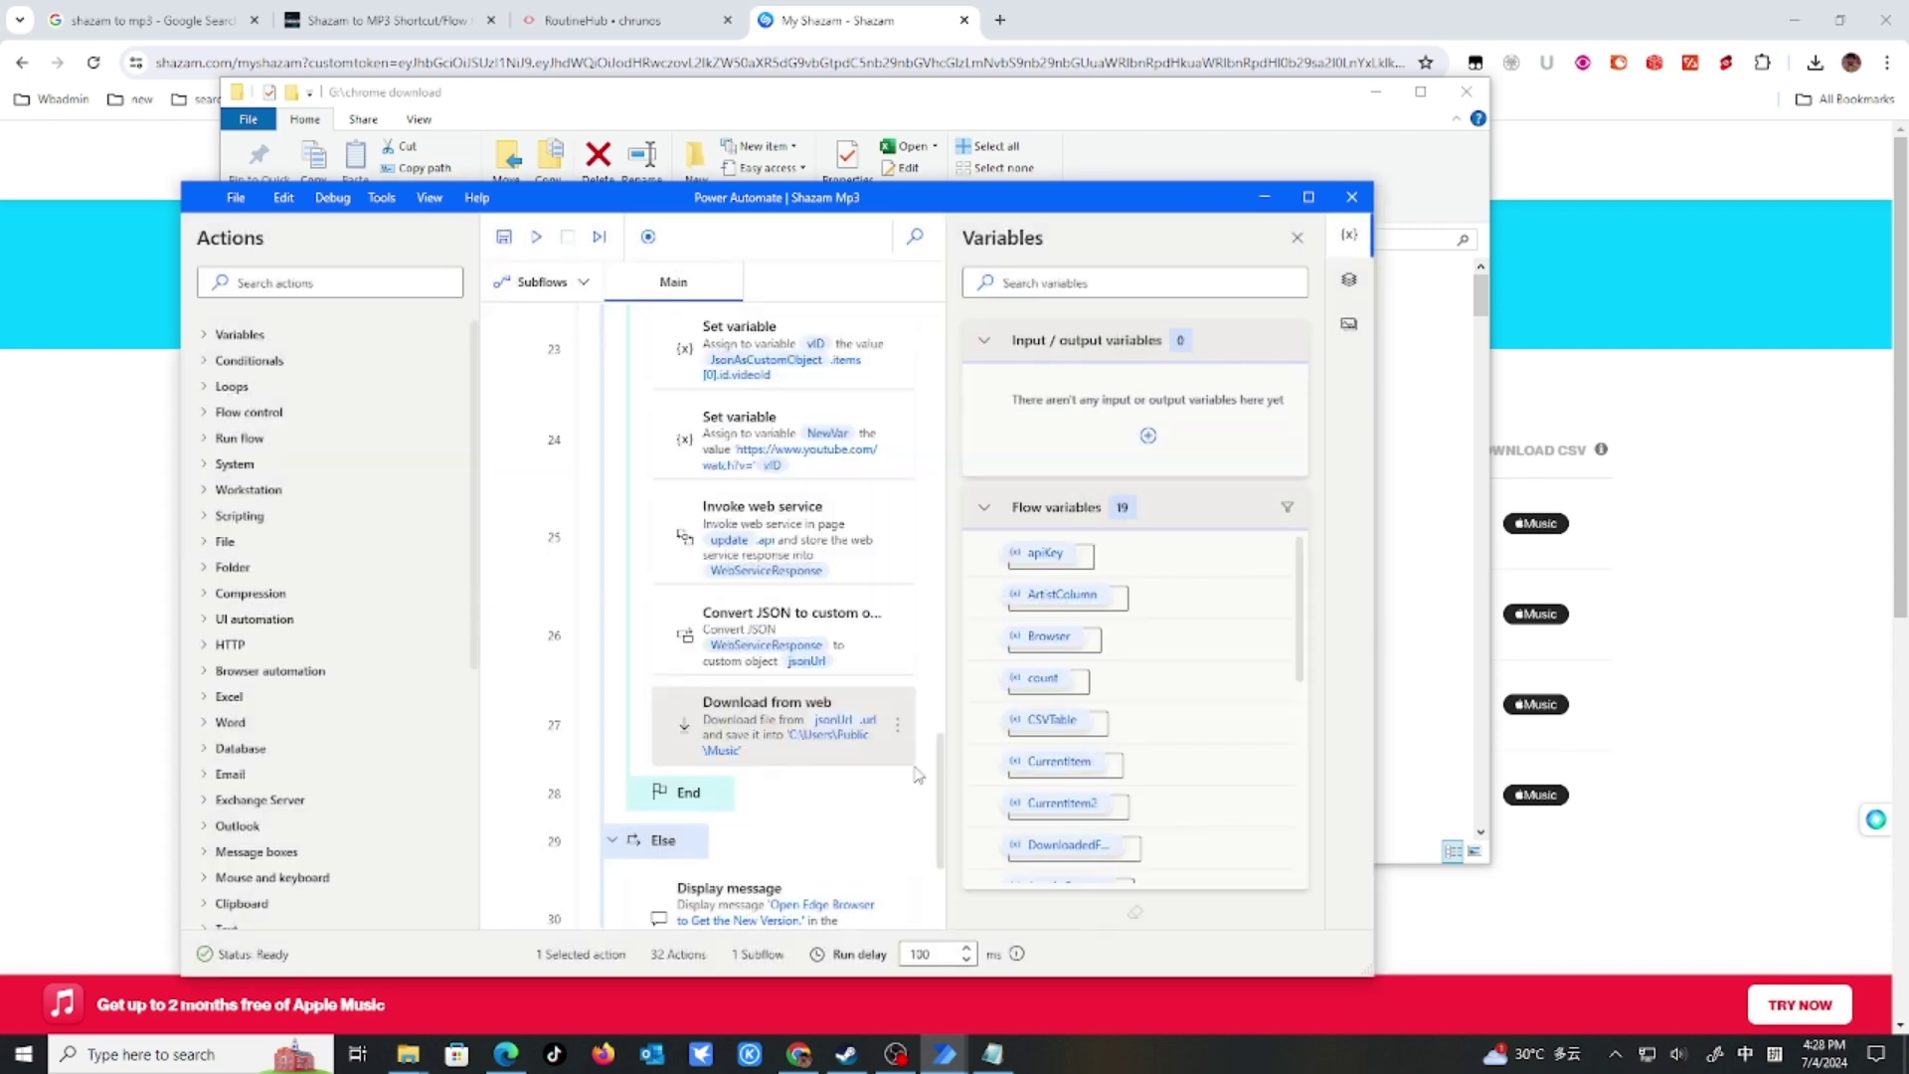
# Bring the G:\chrome download File Explorer window to the front.
pyautogui.scroll(15, 884, 677)
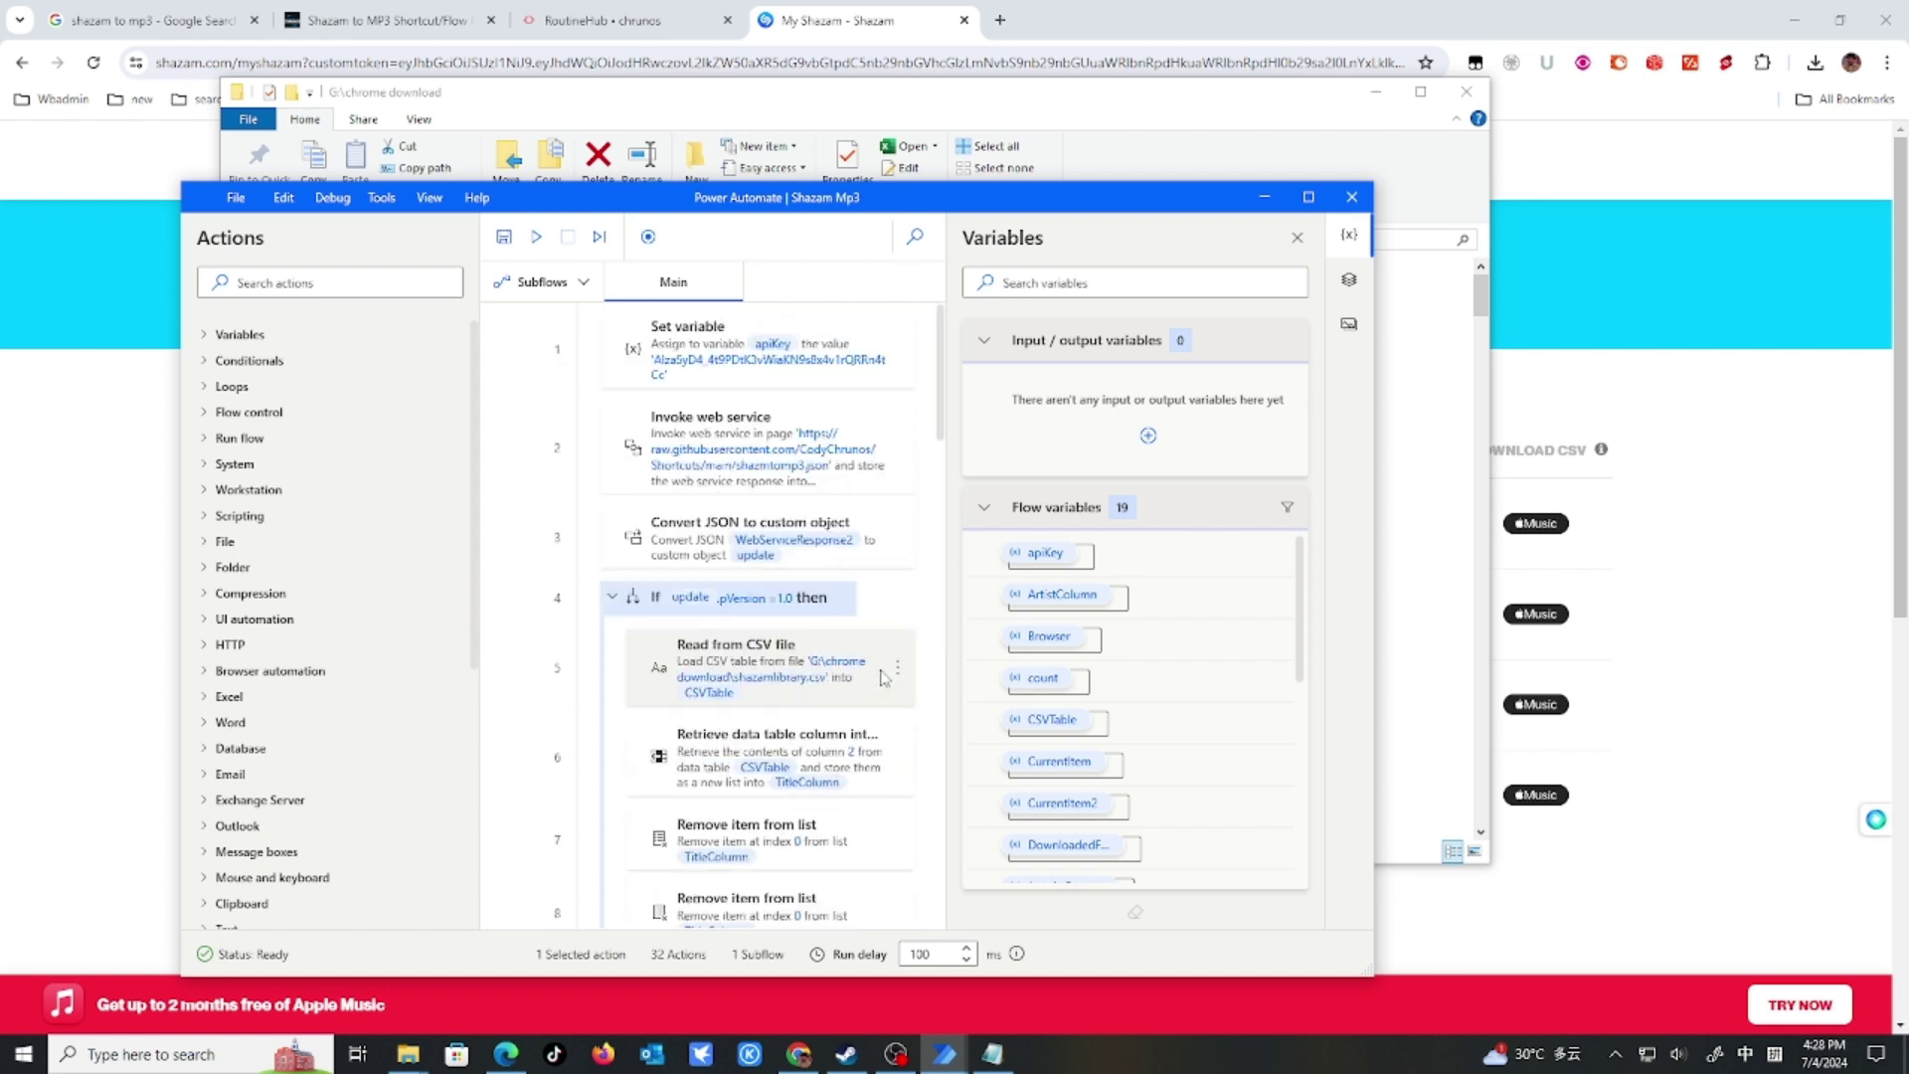
pyautogui.scroll(-4, 880, 676)
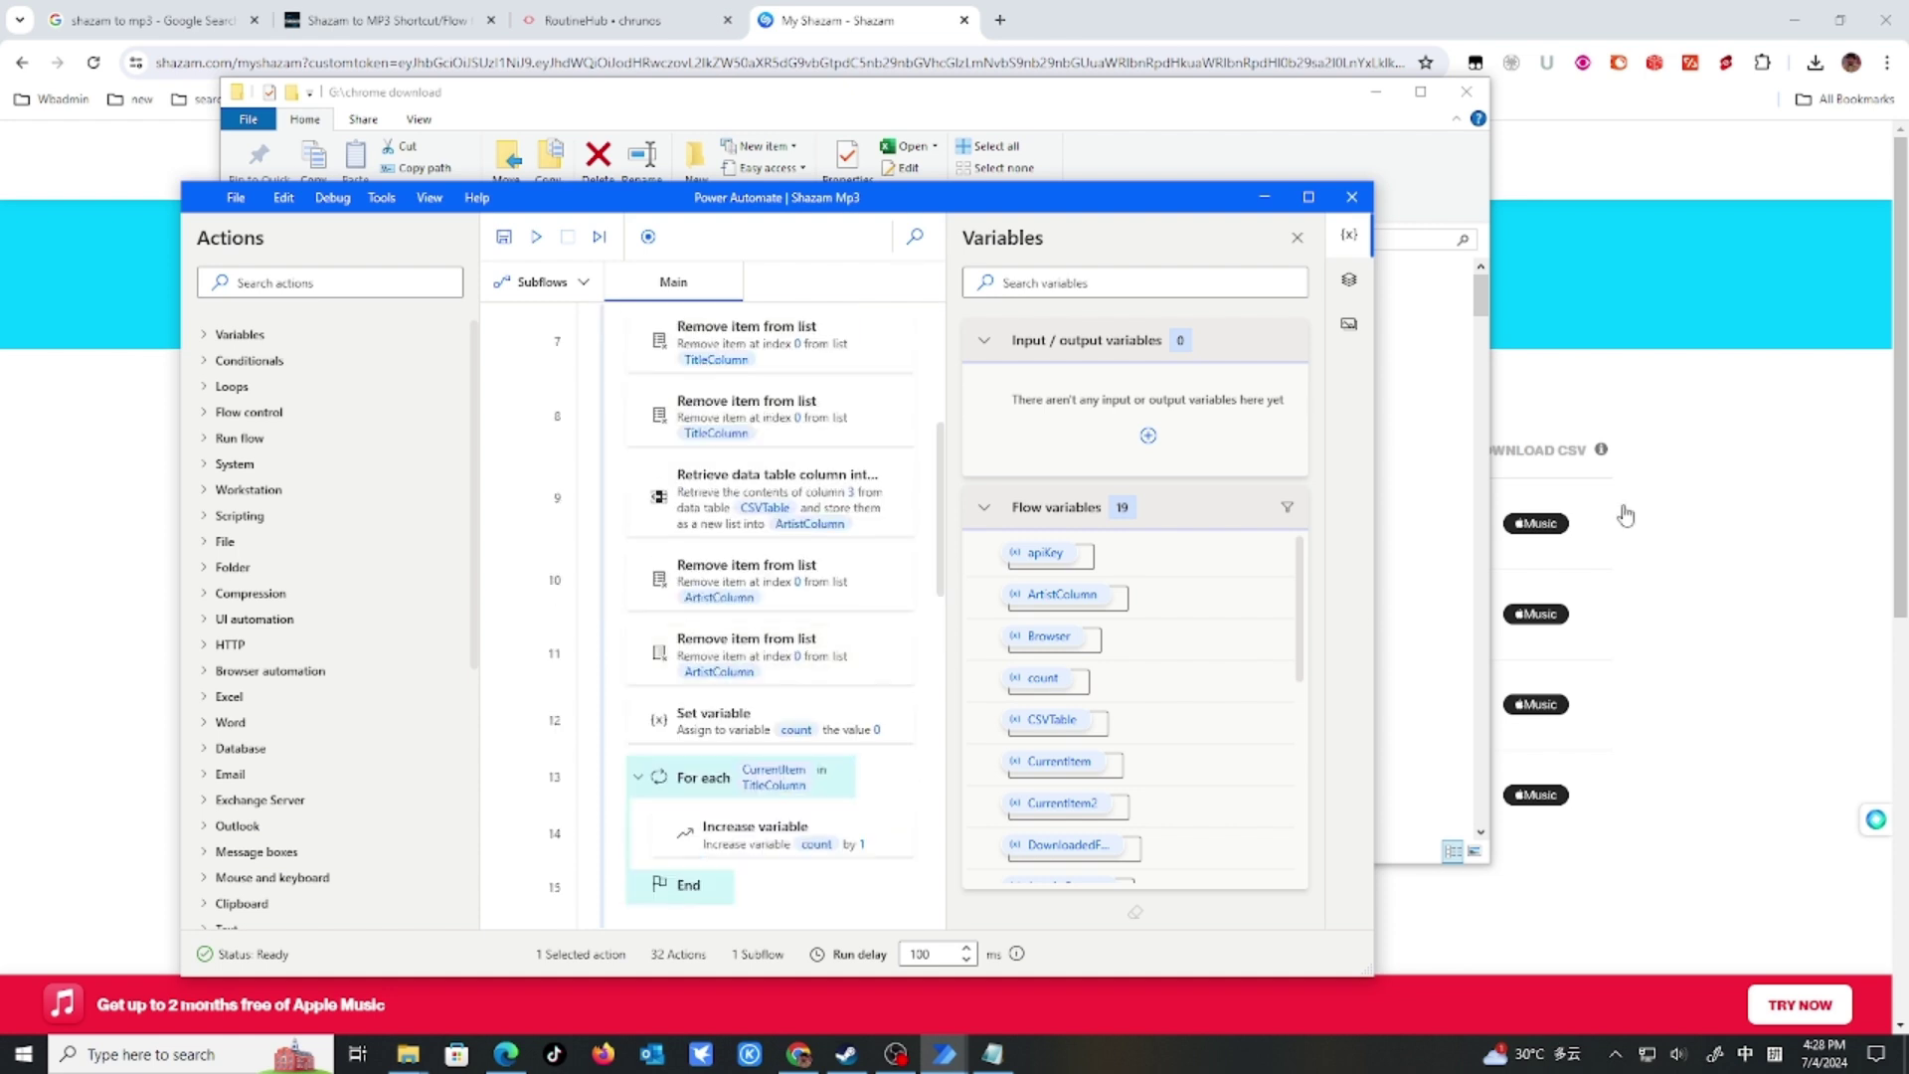
pyautogui.click(1222, 125)
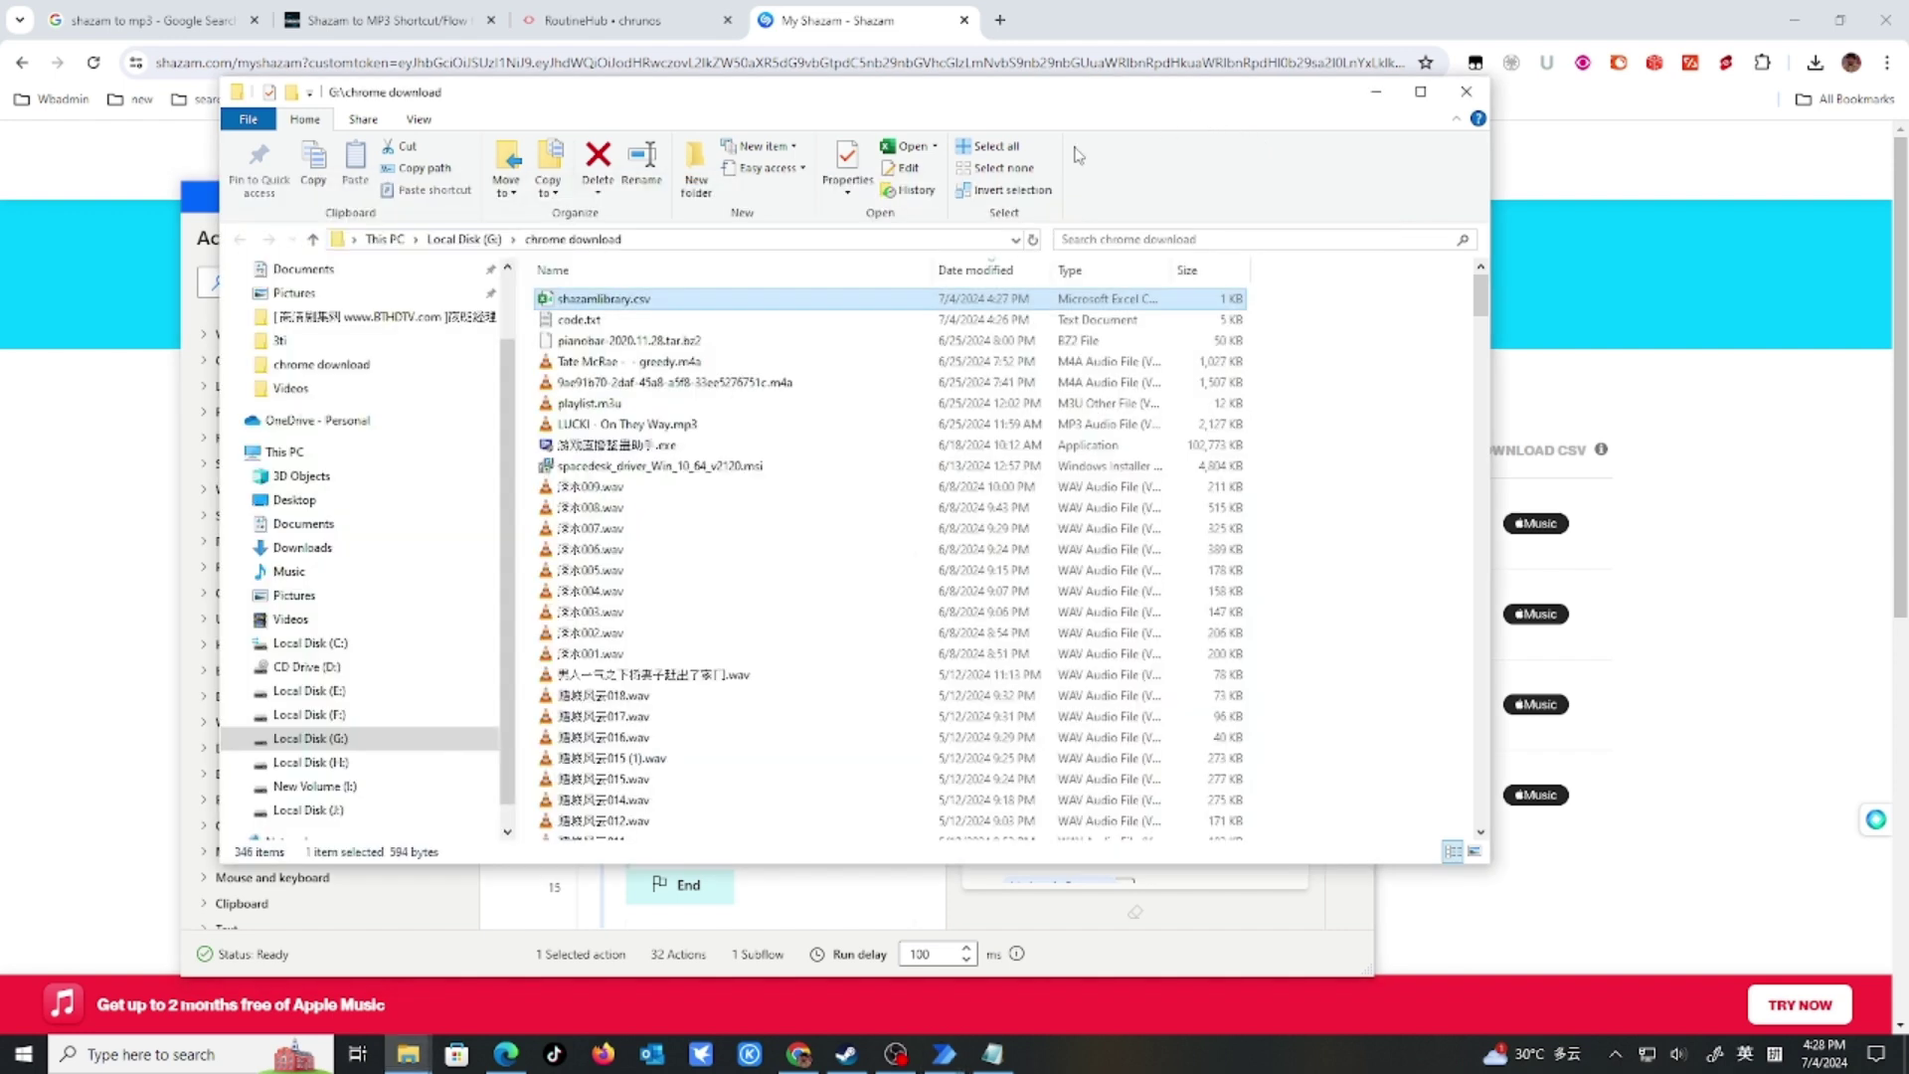
# Open shazamlibrary.csv in Excel and widen columns B, E and C to show dates, URLs and titles.
pyautogui.doubleClick(712, 303)
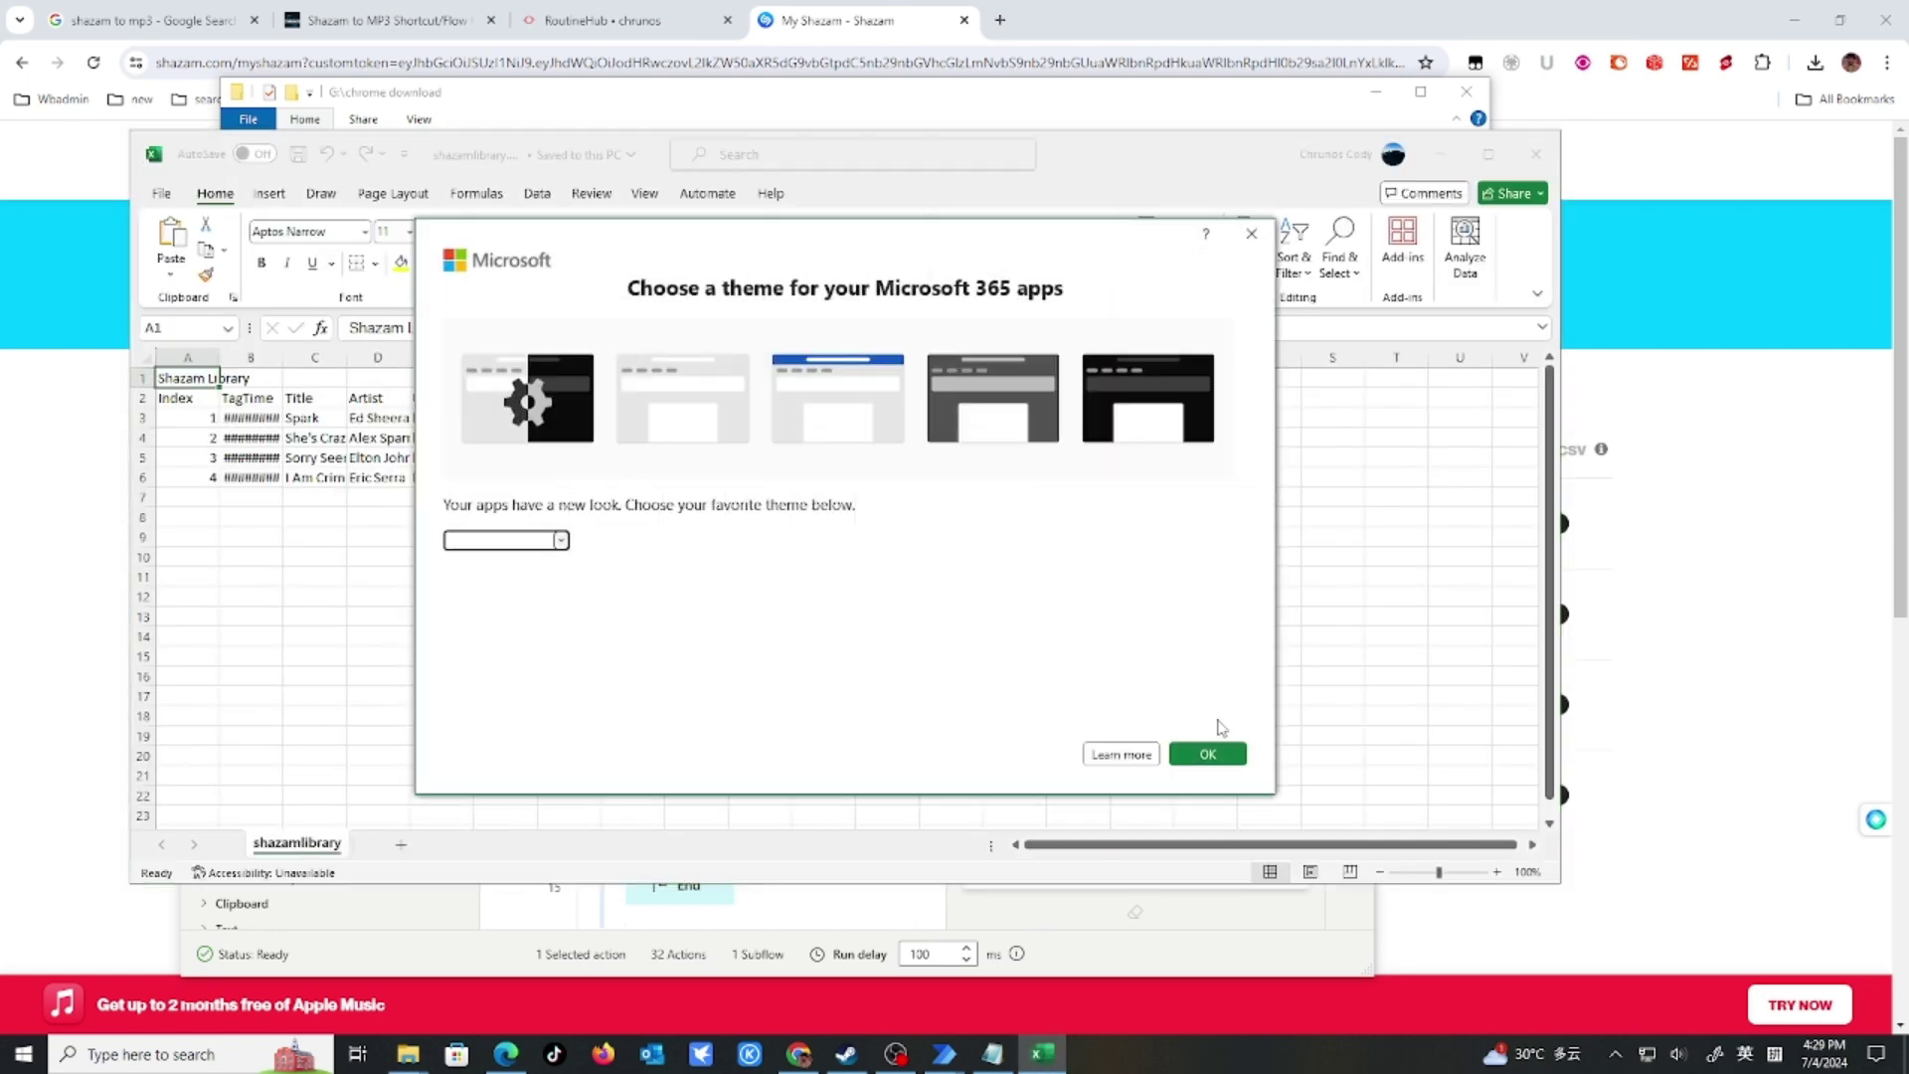
pyautogui.click(1251, 234)
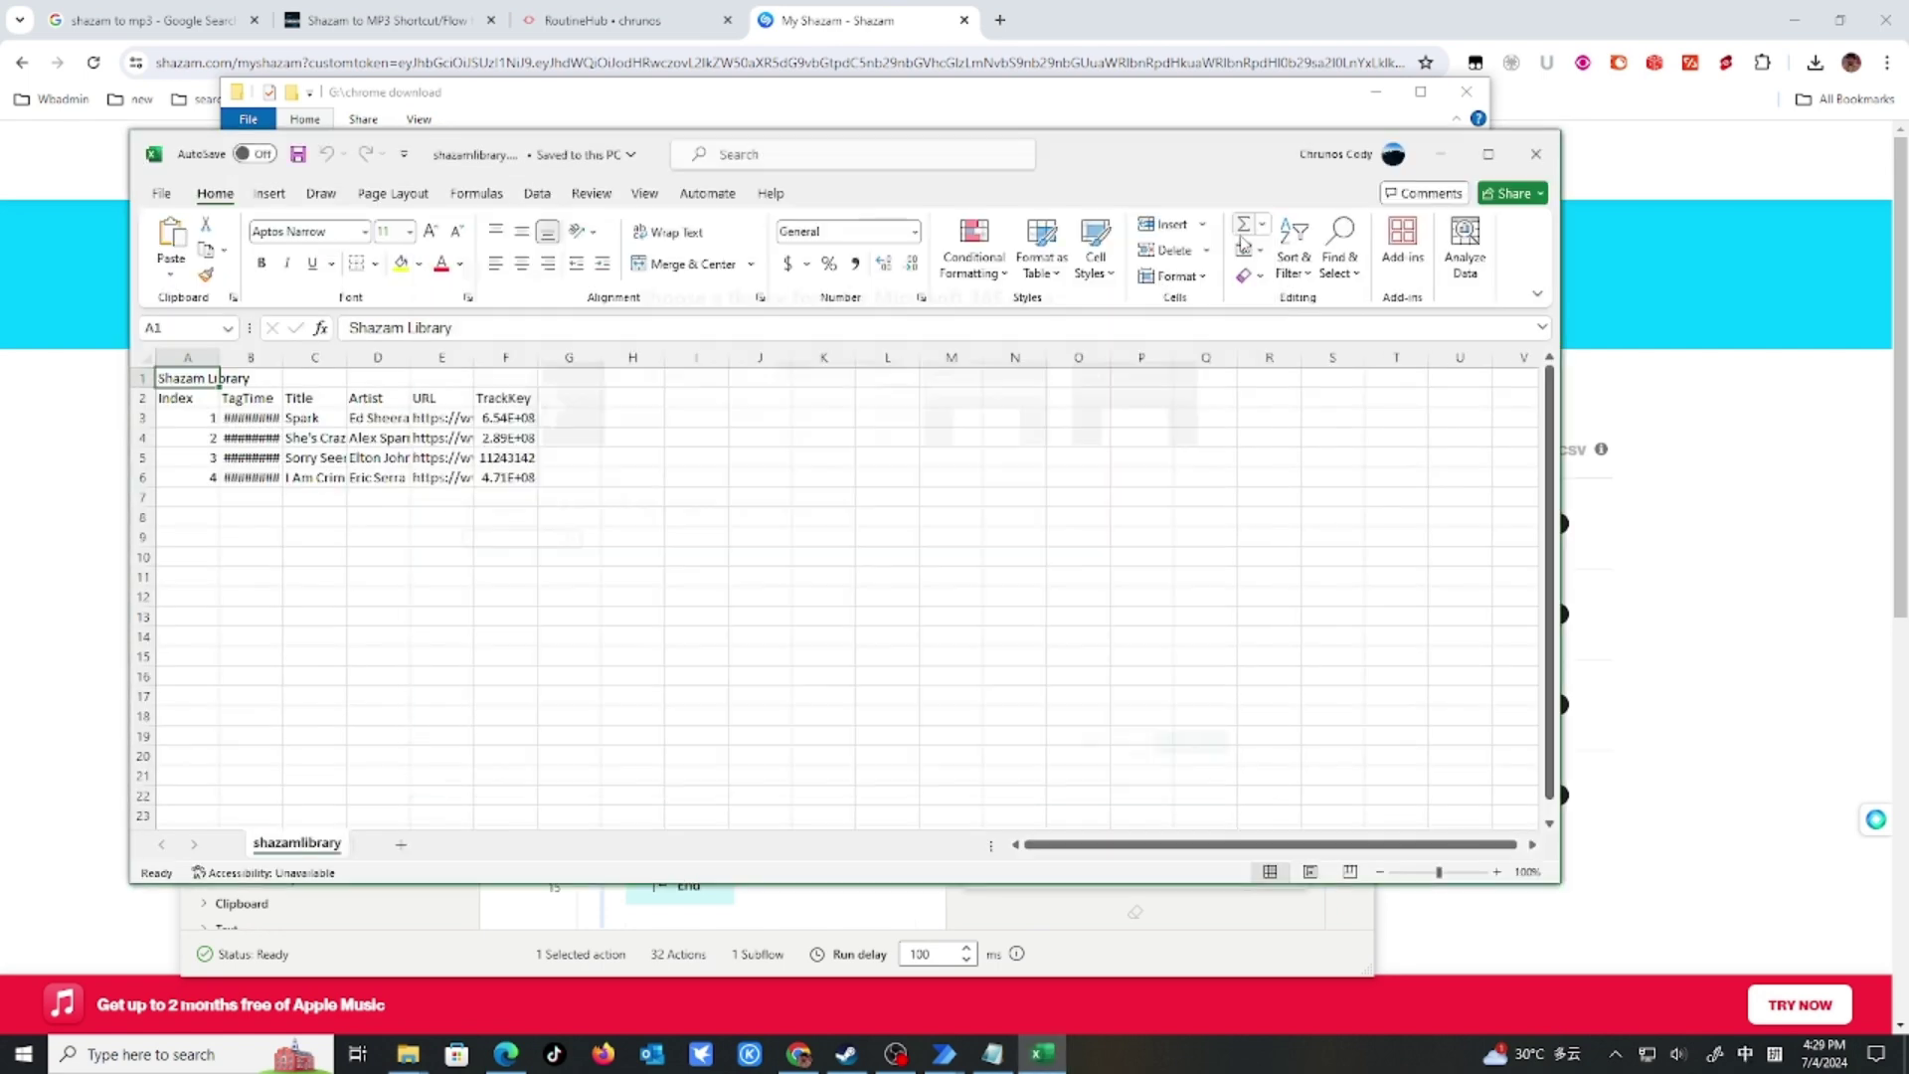
pyautogui.moveTo(287, 358); pyautogui.dragTo(372, 362)
pyautogui.moveTo(563, 358); pyautogui.dragTo(748, 360)
pyautogui.moveTo(434, 358); pyautogui.dragTo(513, 359)
# Read the four tracks' titles and artists, starting with Spark in cell C3.
pyautogui.click(433, 426)
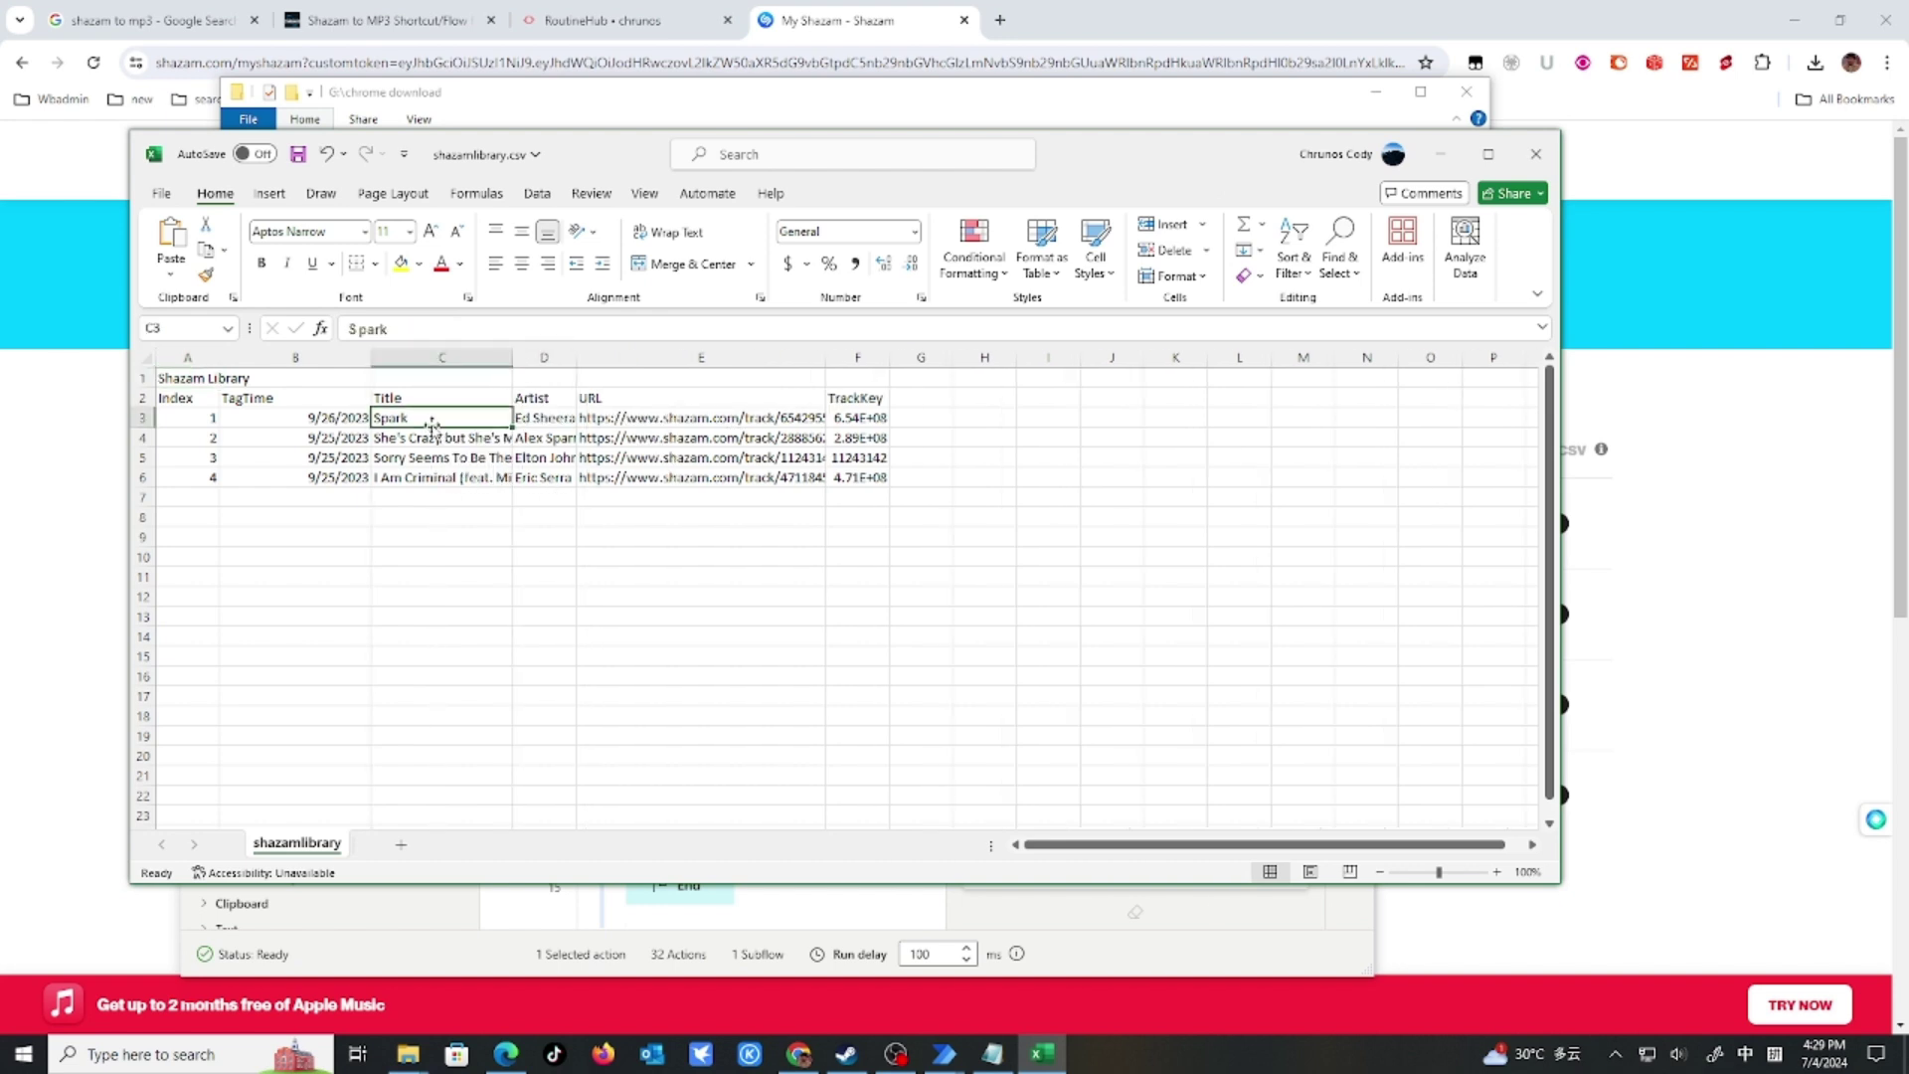
pyautogui.click(537, 410)
pyautogui.click(542, 440)
pyautogui.click(428, 441)
pyautogui.click(406, 481)
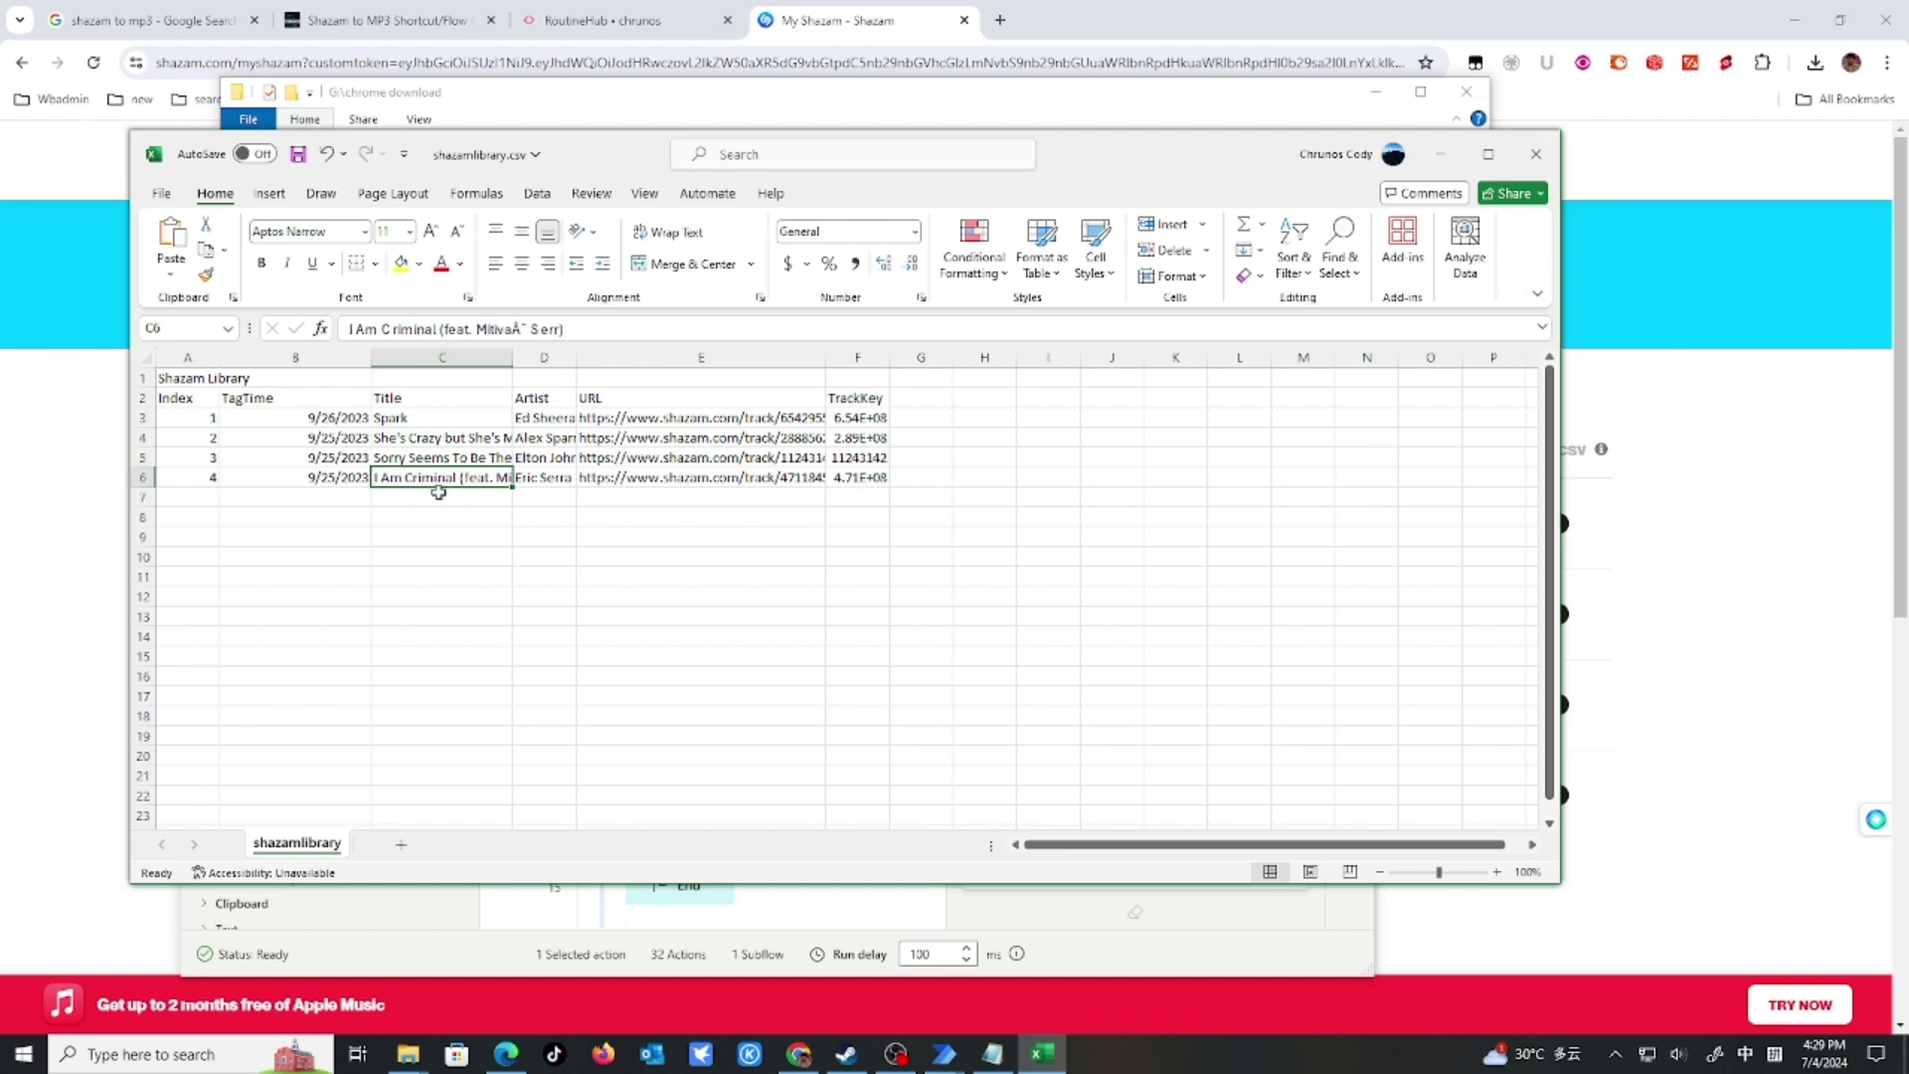
pyautogui.click(444, 457)
pyautogui.click(421, 496)
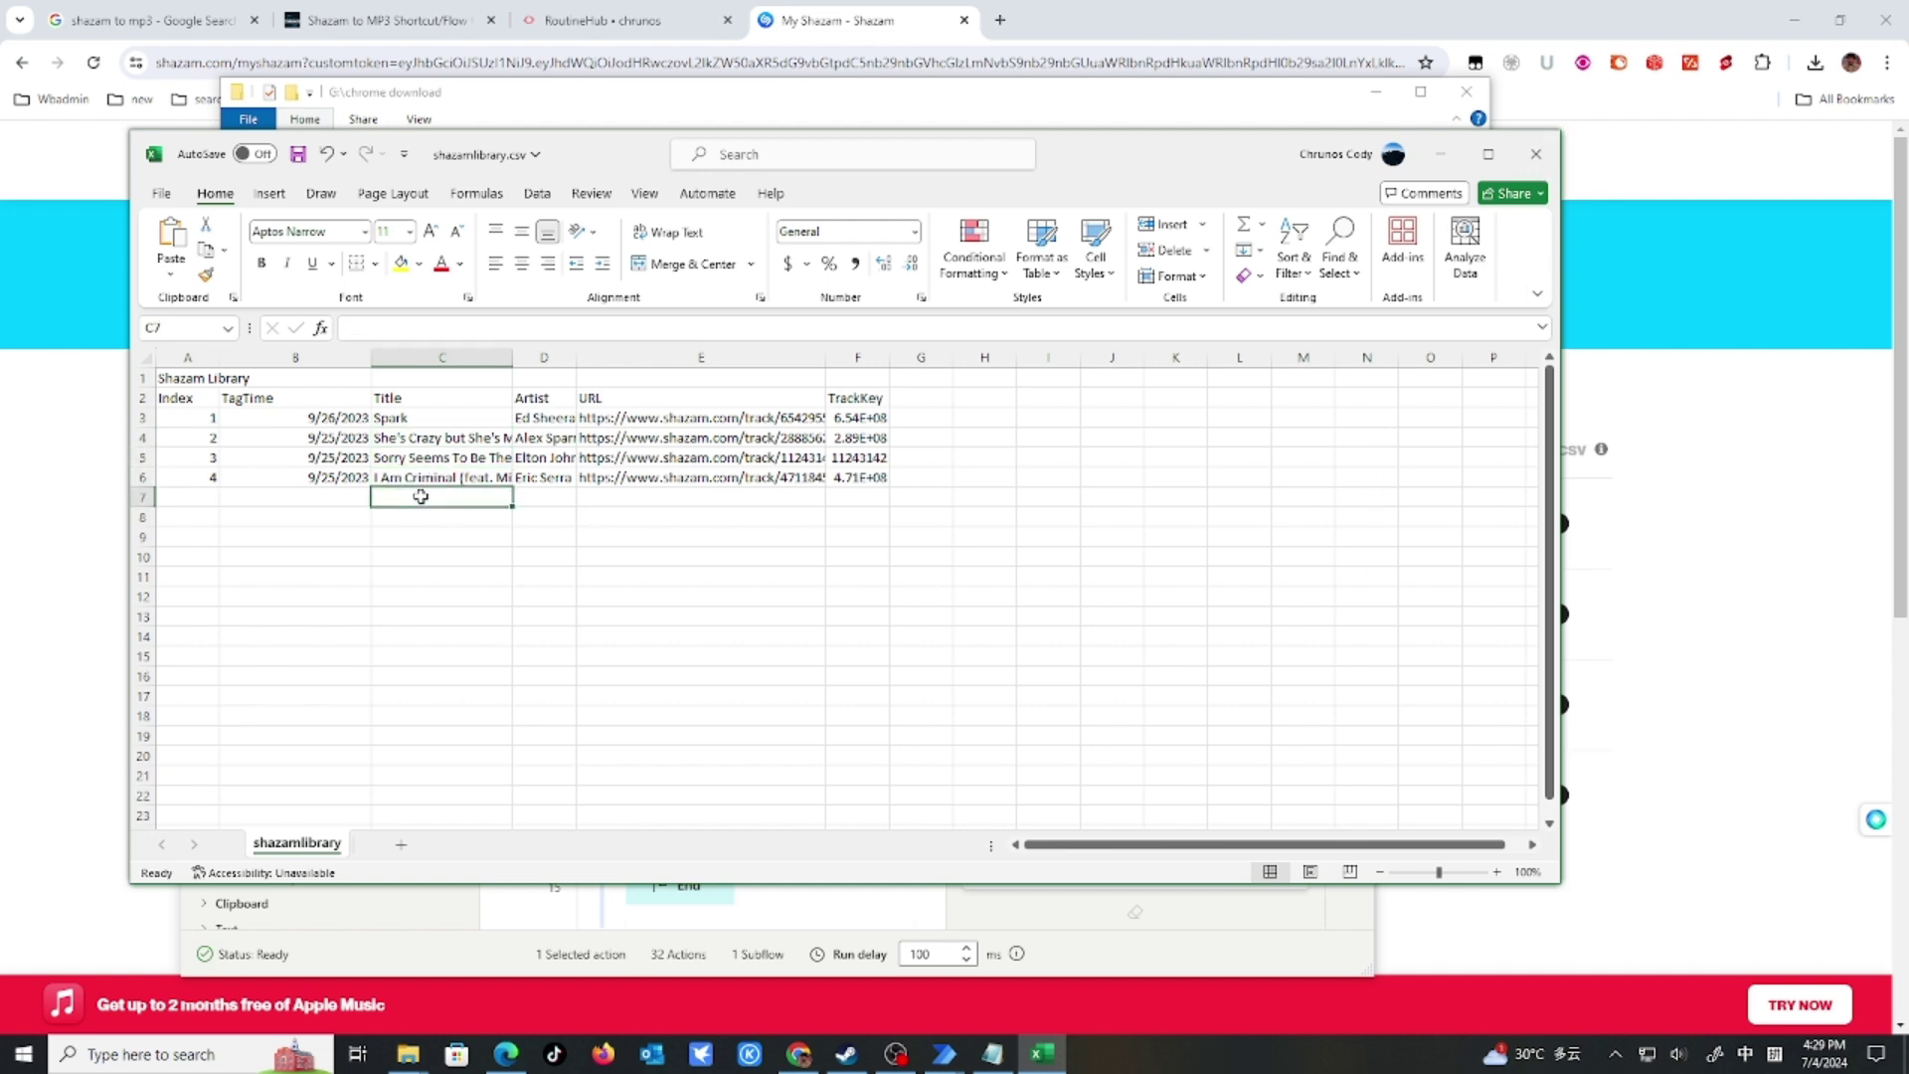
pyautogui.click(538, 498)
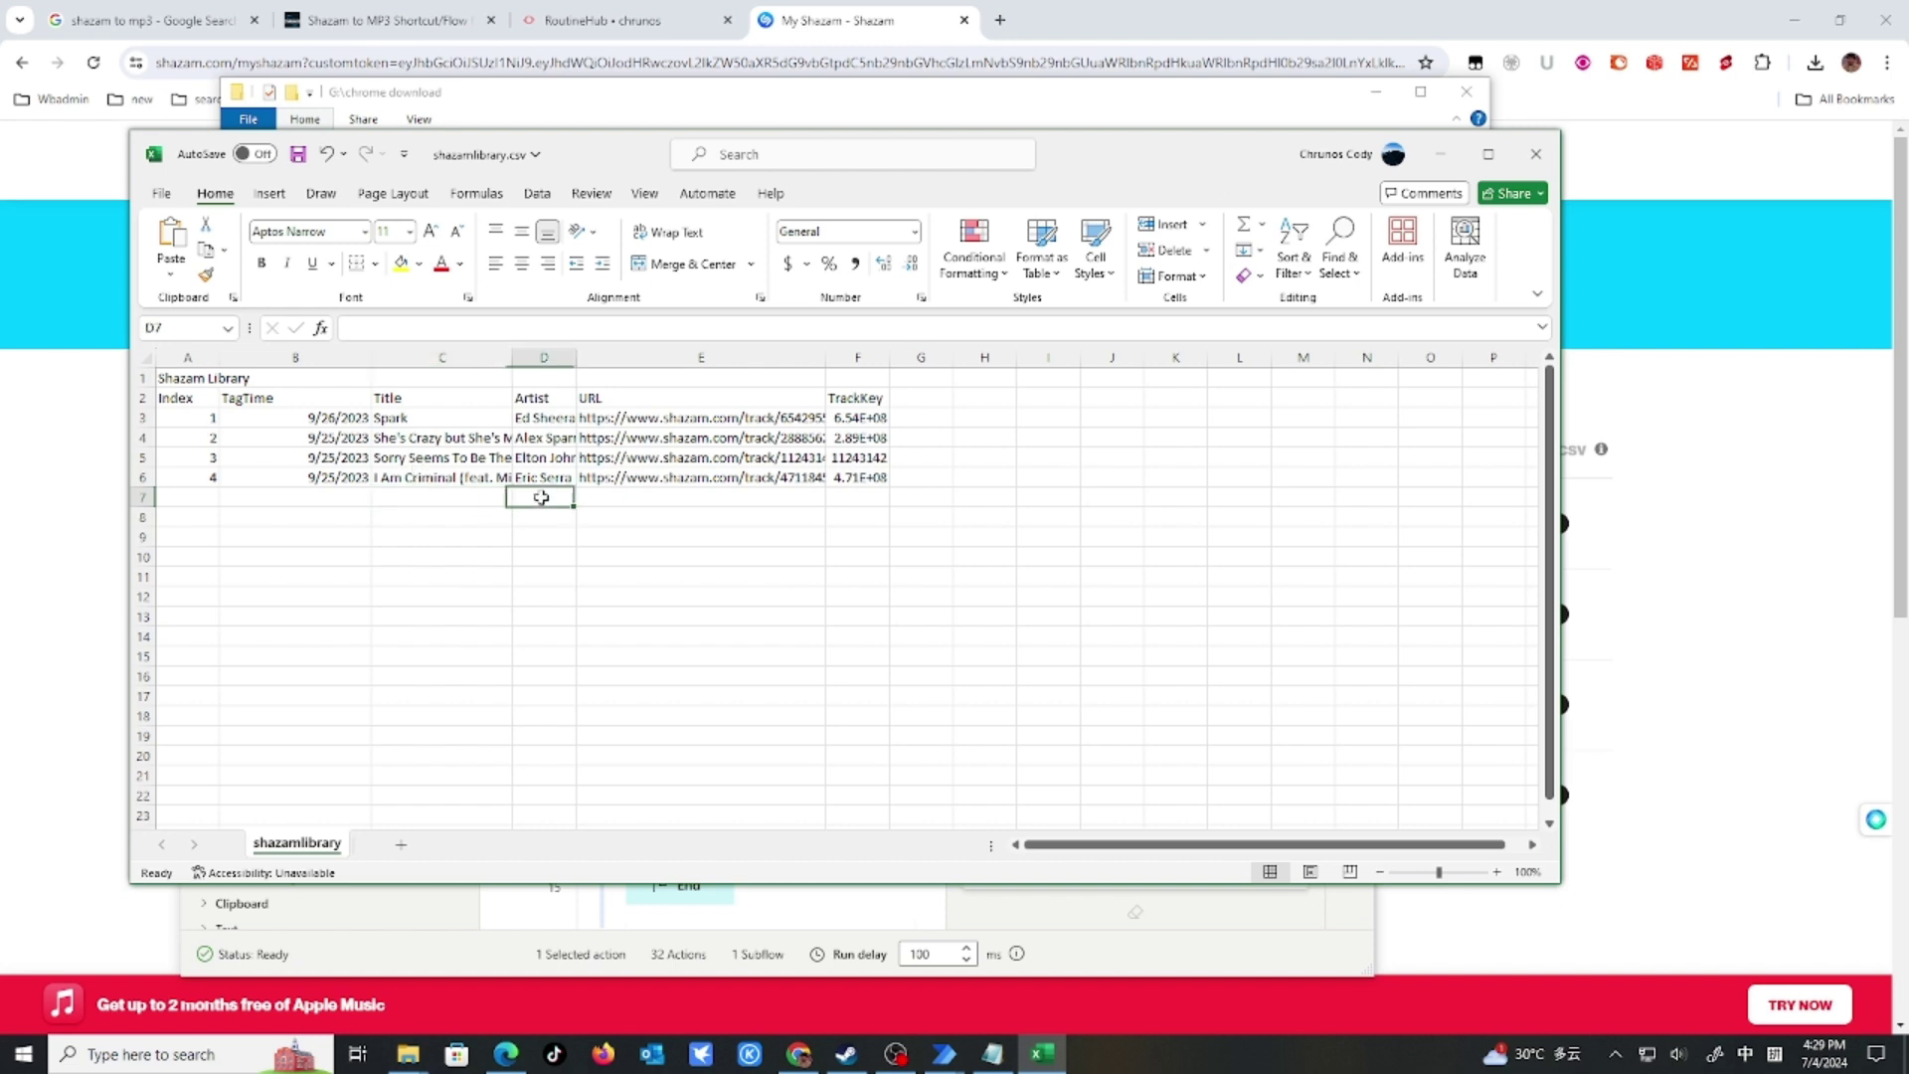
# Widen column D for full artist names, then close Excel without saving.
pyautogui.moveTo(577, 359); pyautogui.dragTo(667, 359)
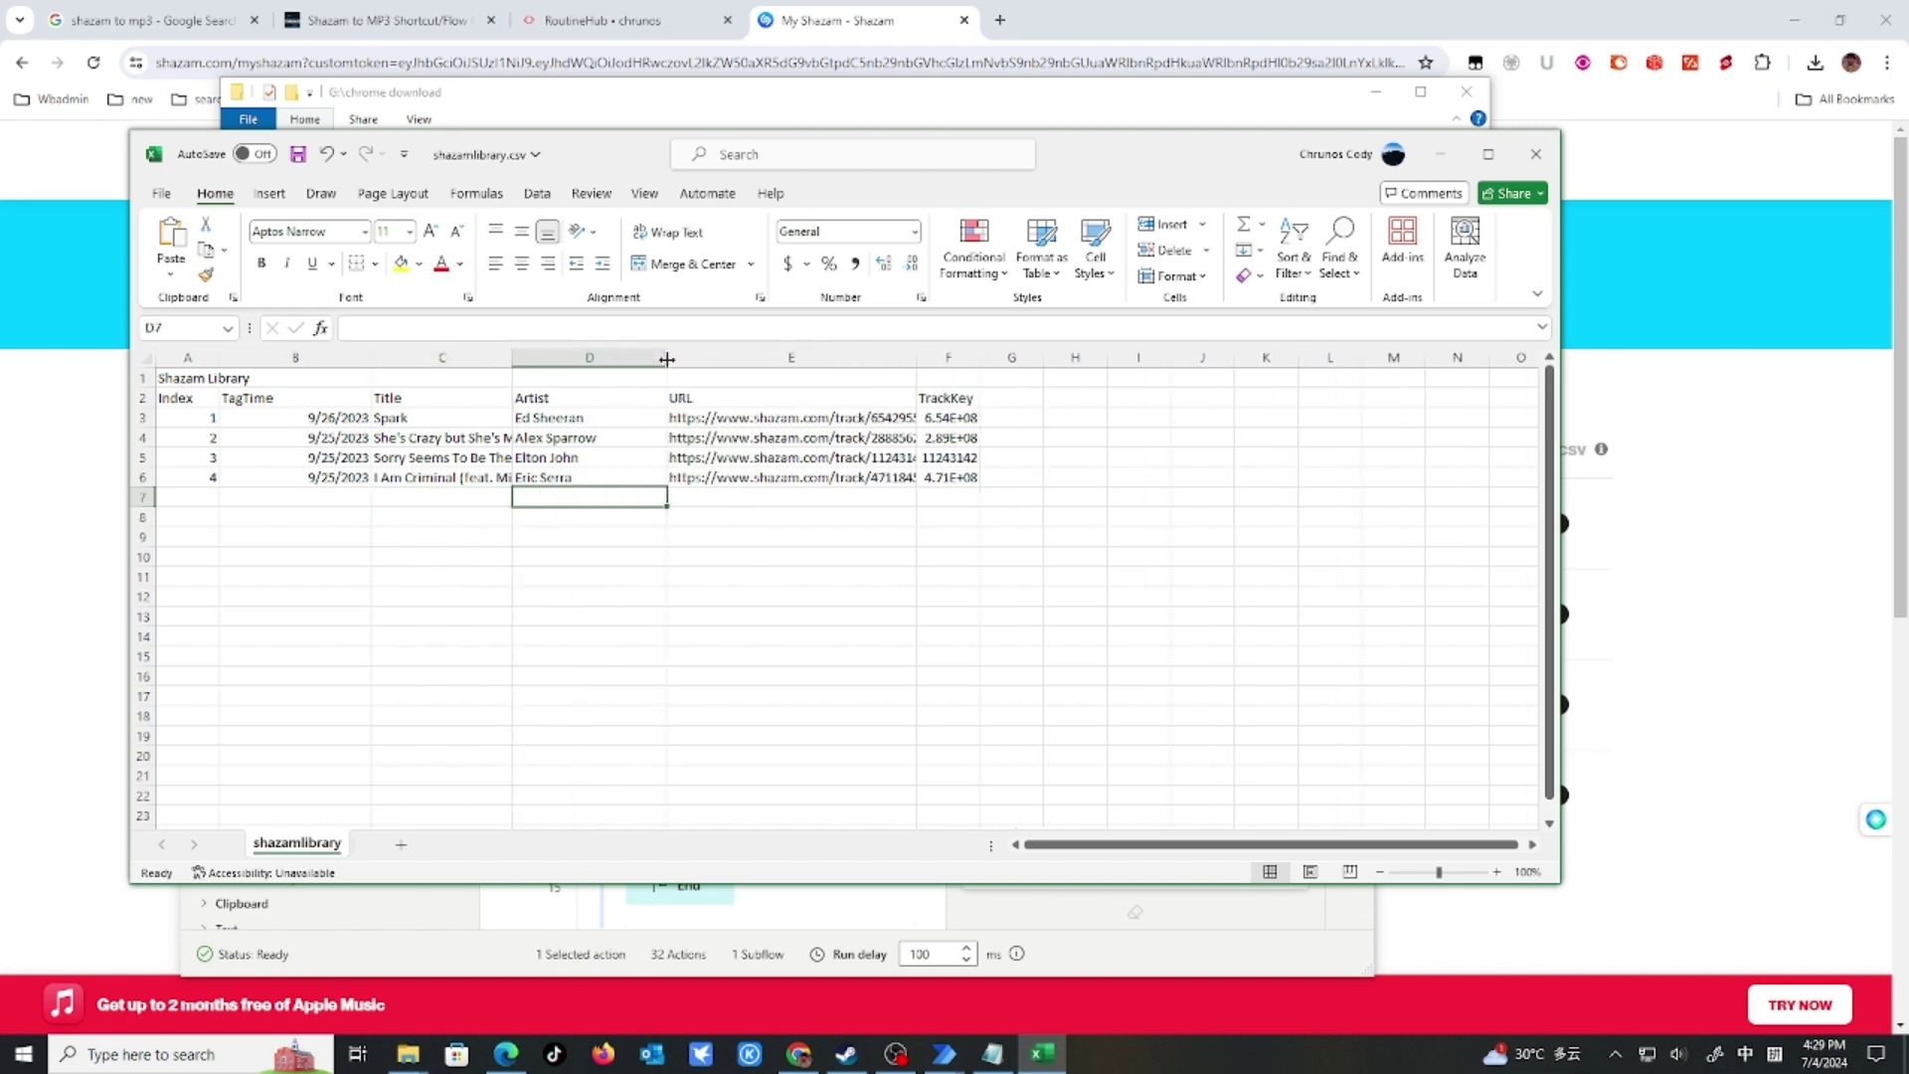
pyautogui.click(1536, 154)
pyautogui.click(925, 661)
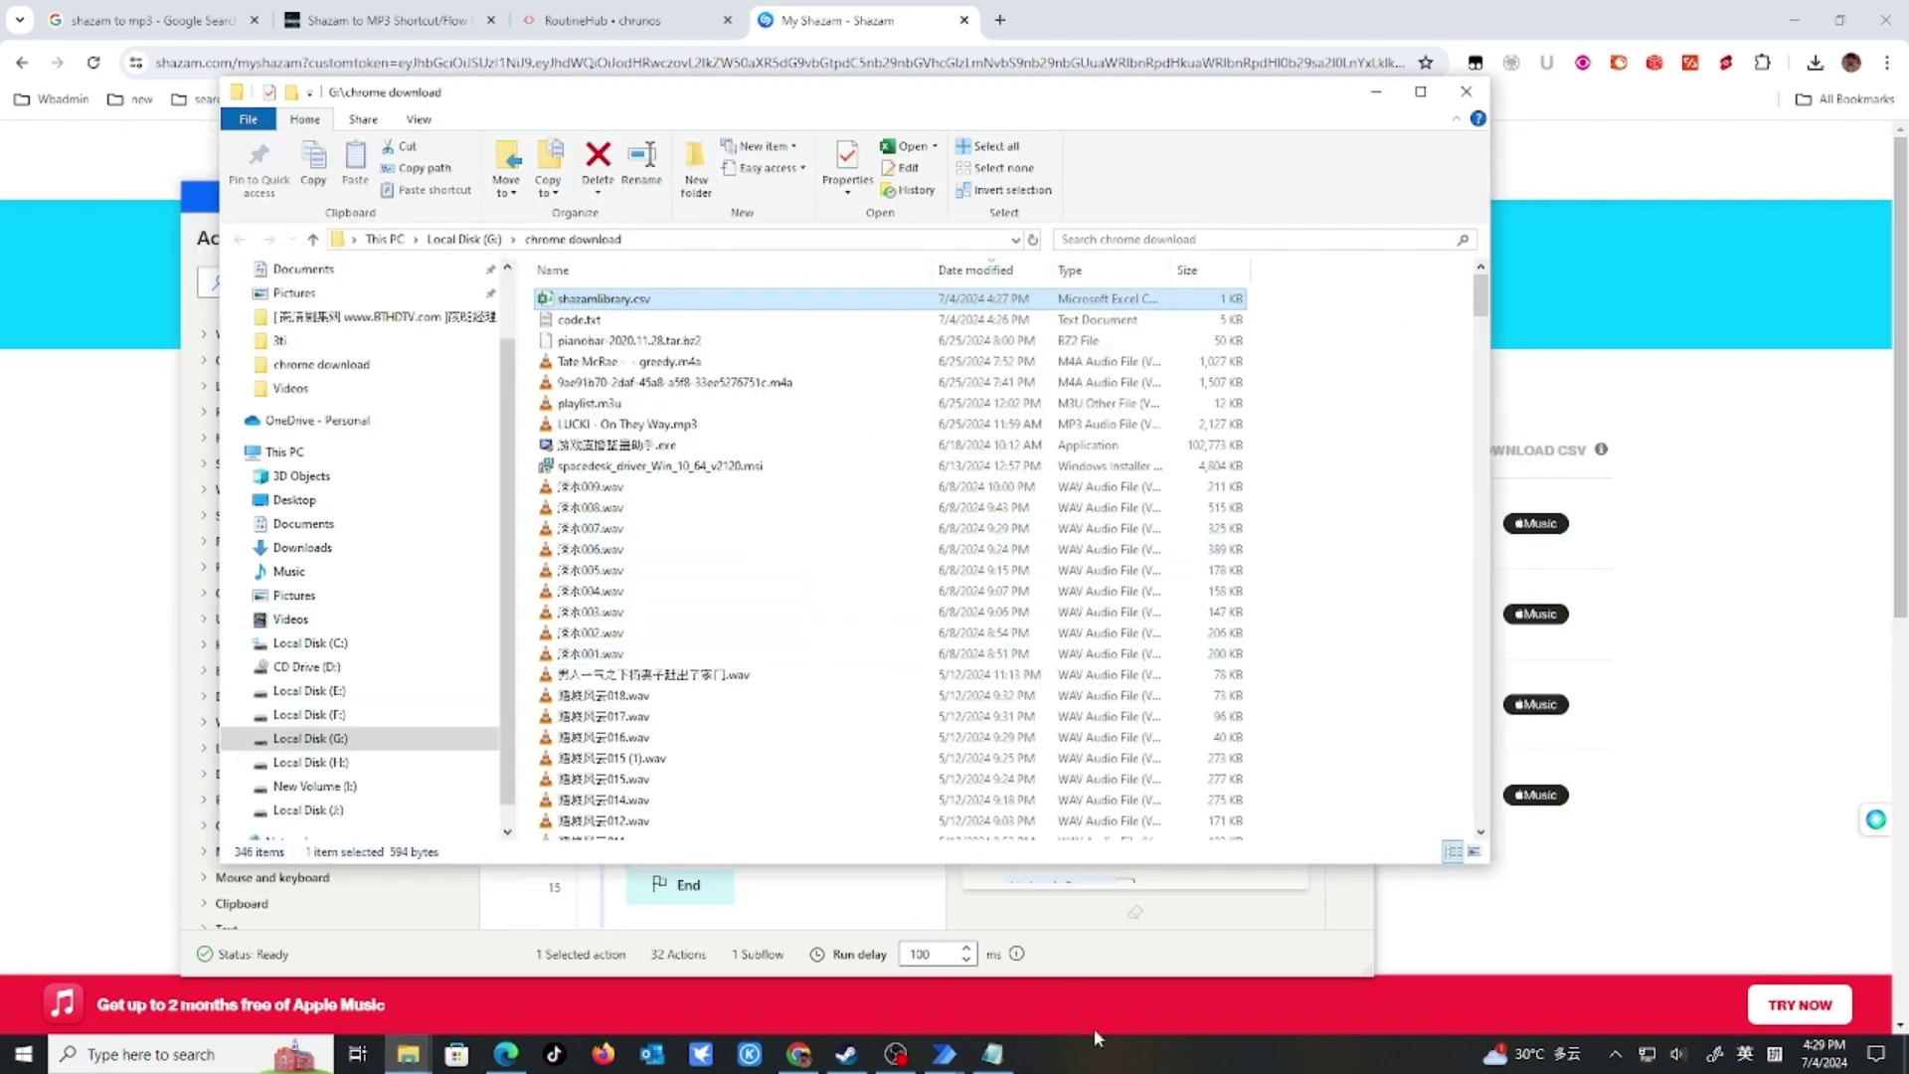
# Return to the Shazam Mp3 flow editor and run the flow.
pyautogui.moveTo(950, 1052)
pyautogui.click(1024, 1000)
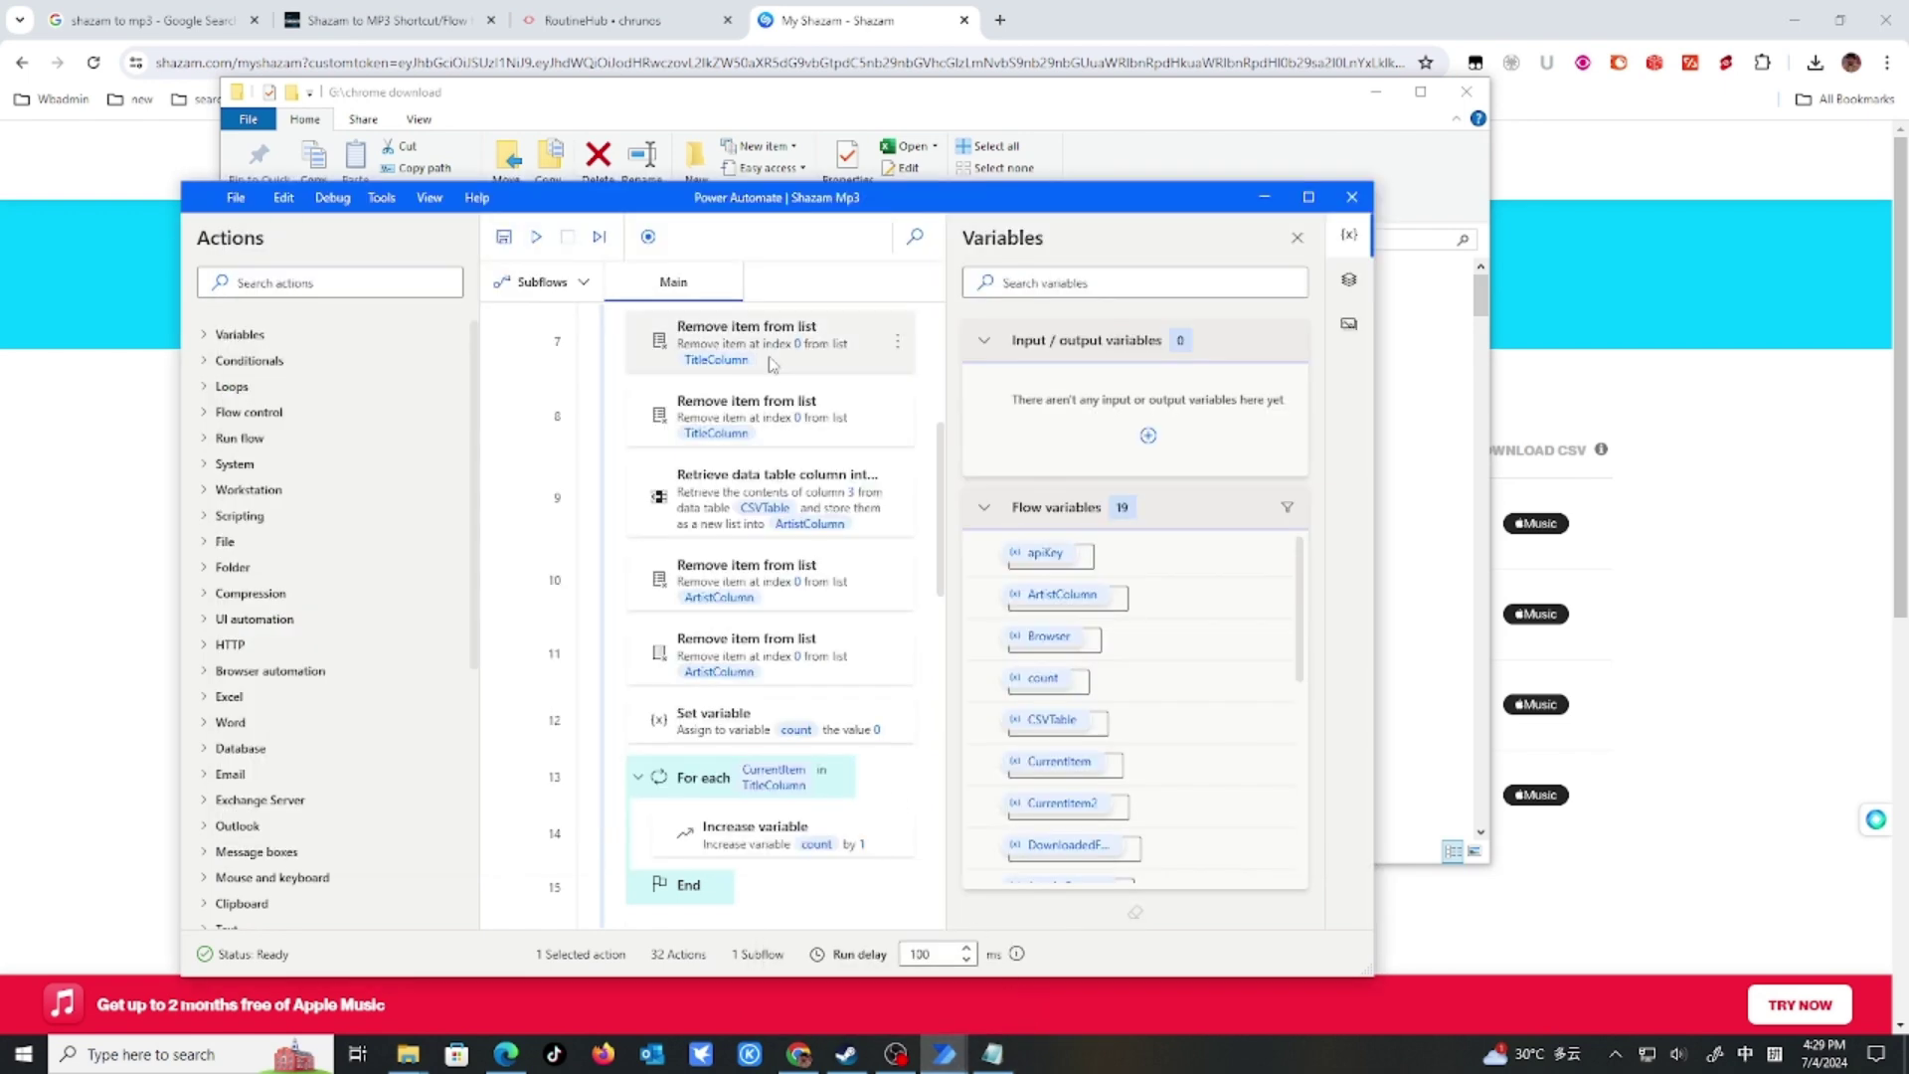
pyautogui.click(535, 237)
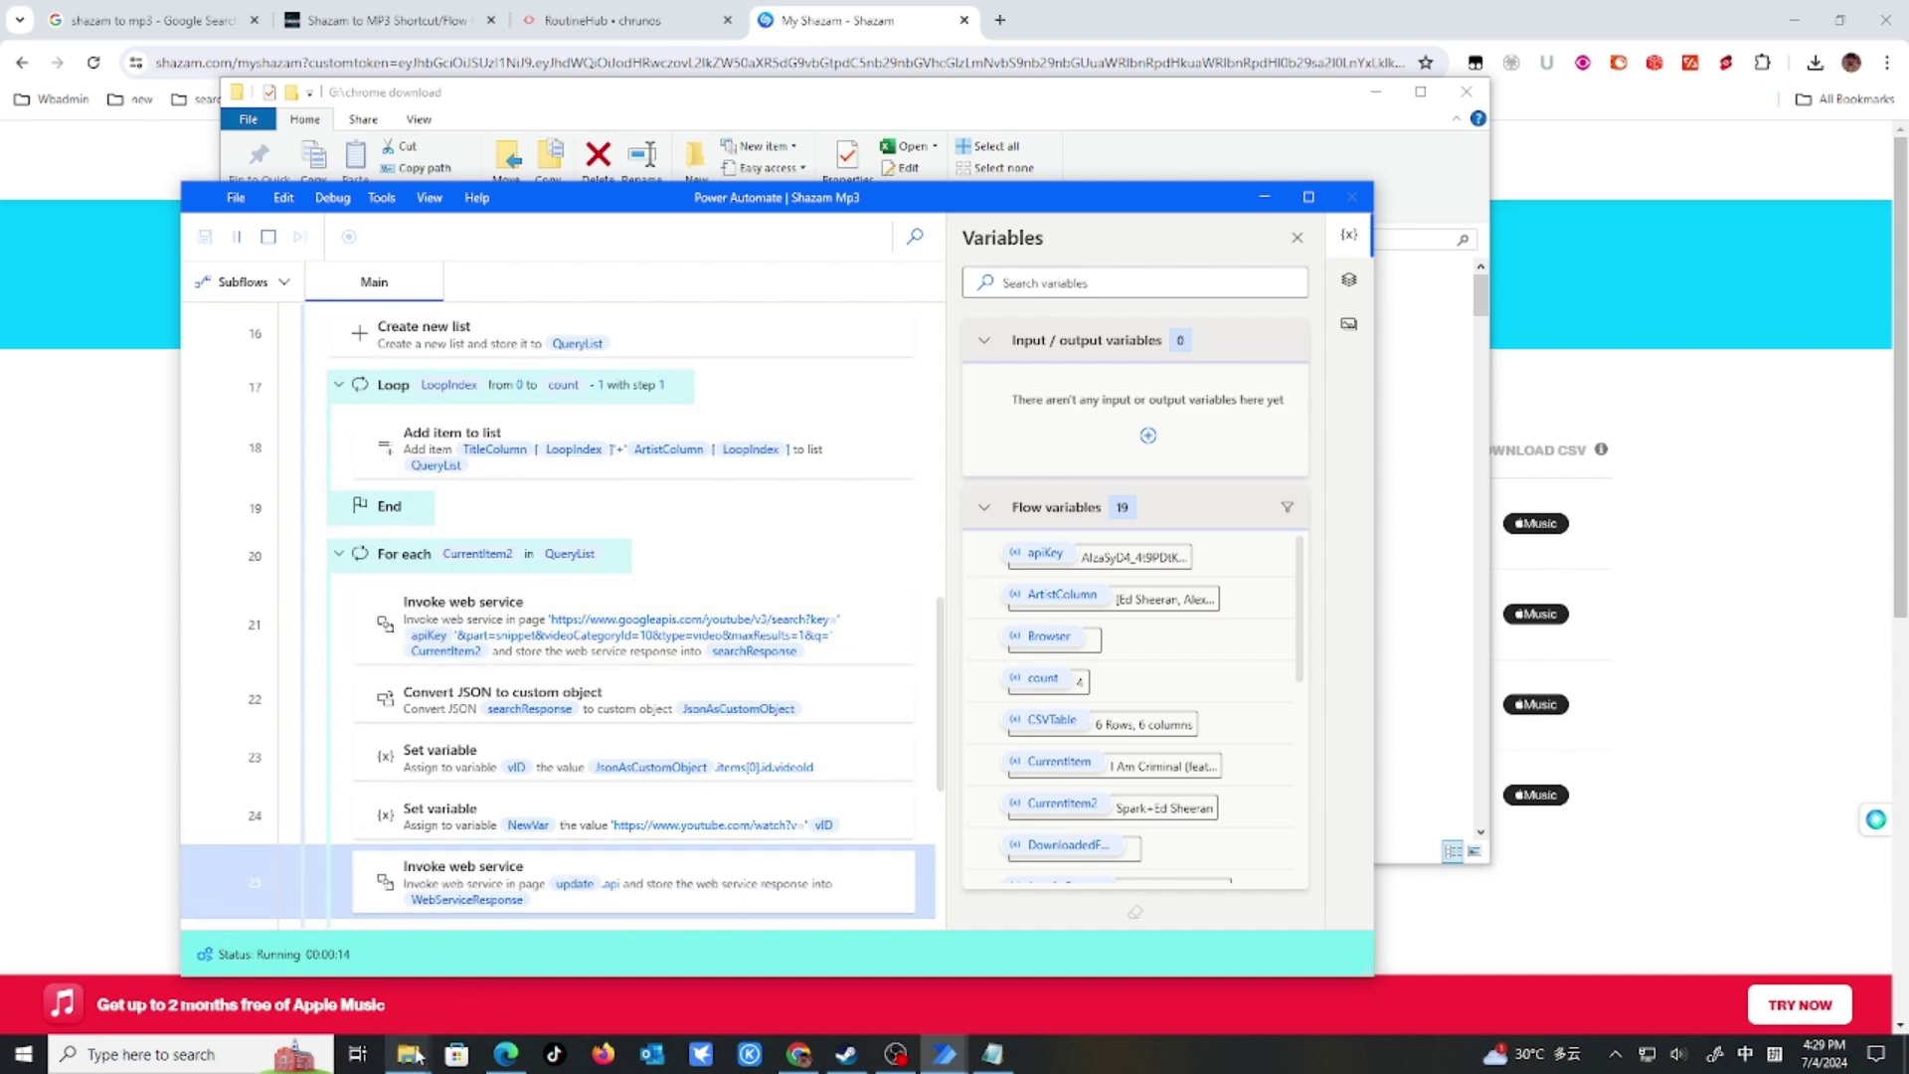
# Browse to C:\Users\Public\Music and widen the Name column to show full MP3 filenames.
pyautogui.moveTo(414, 1060)
pyautogui.click(505, 994)
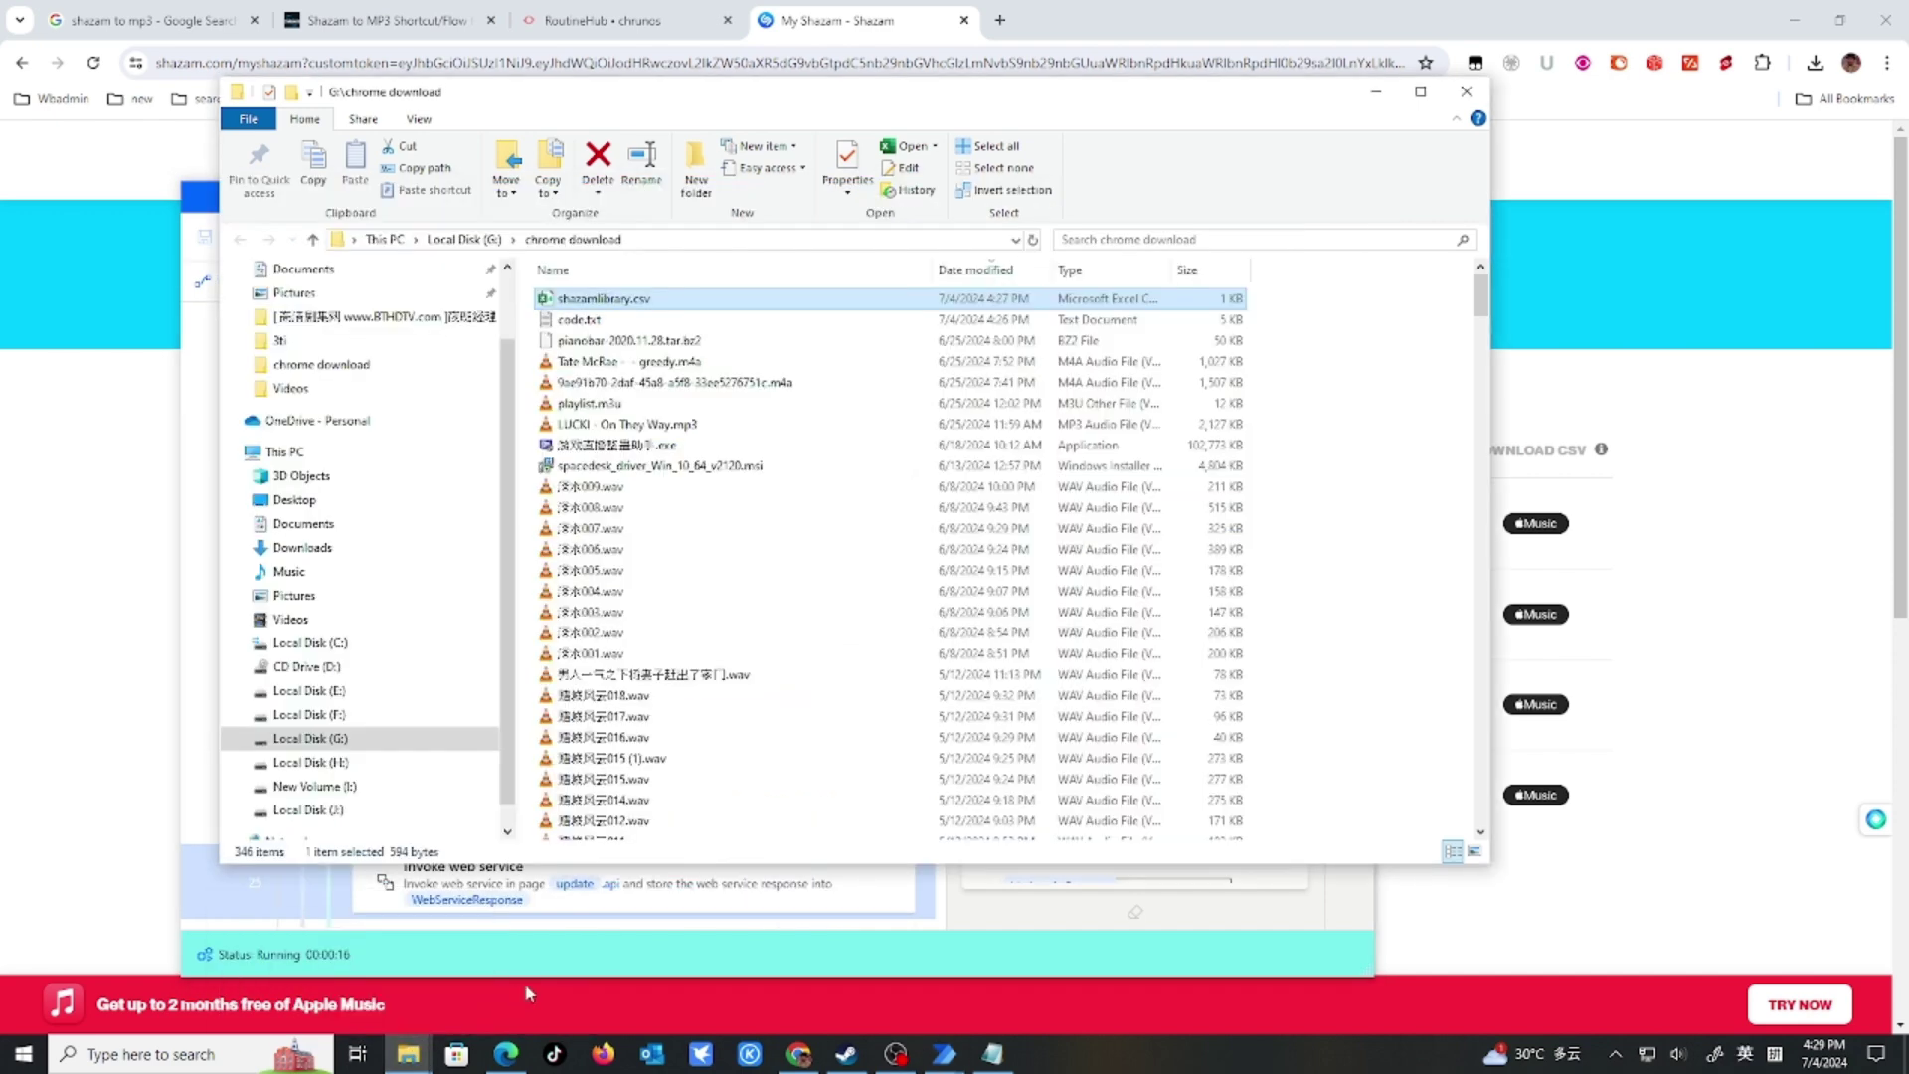
pyautogui.click(366, 643)
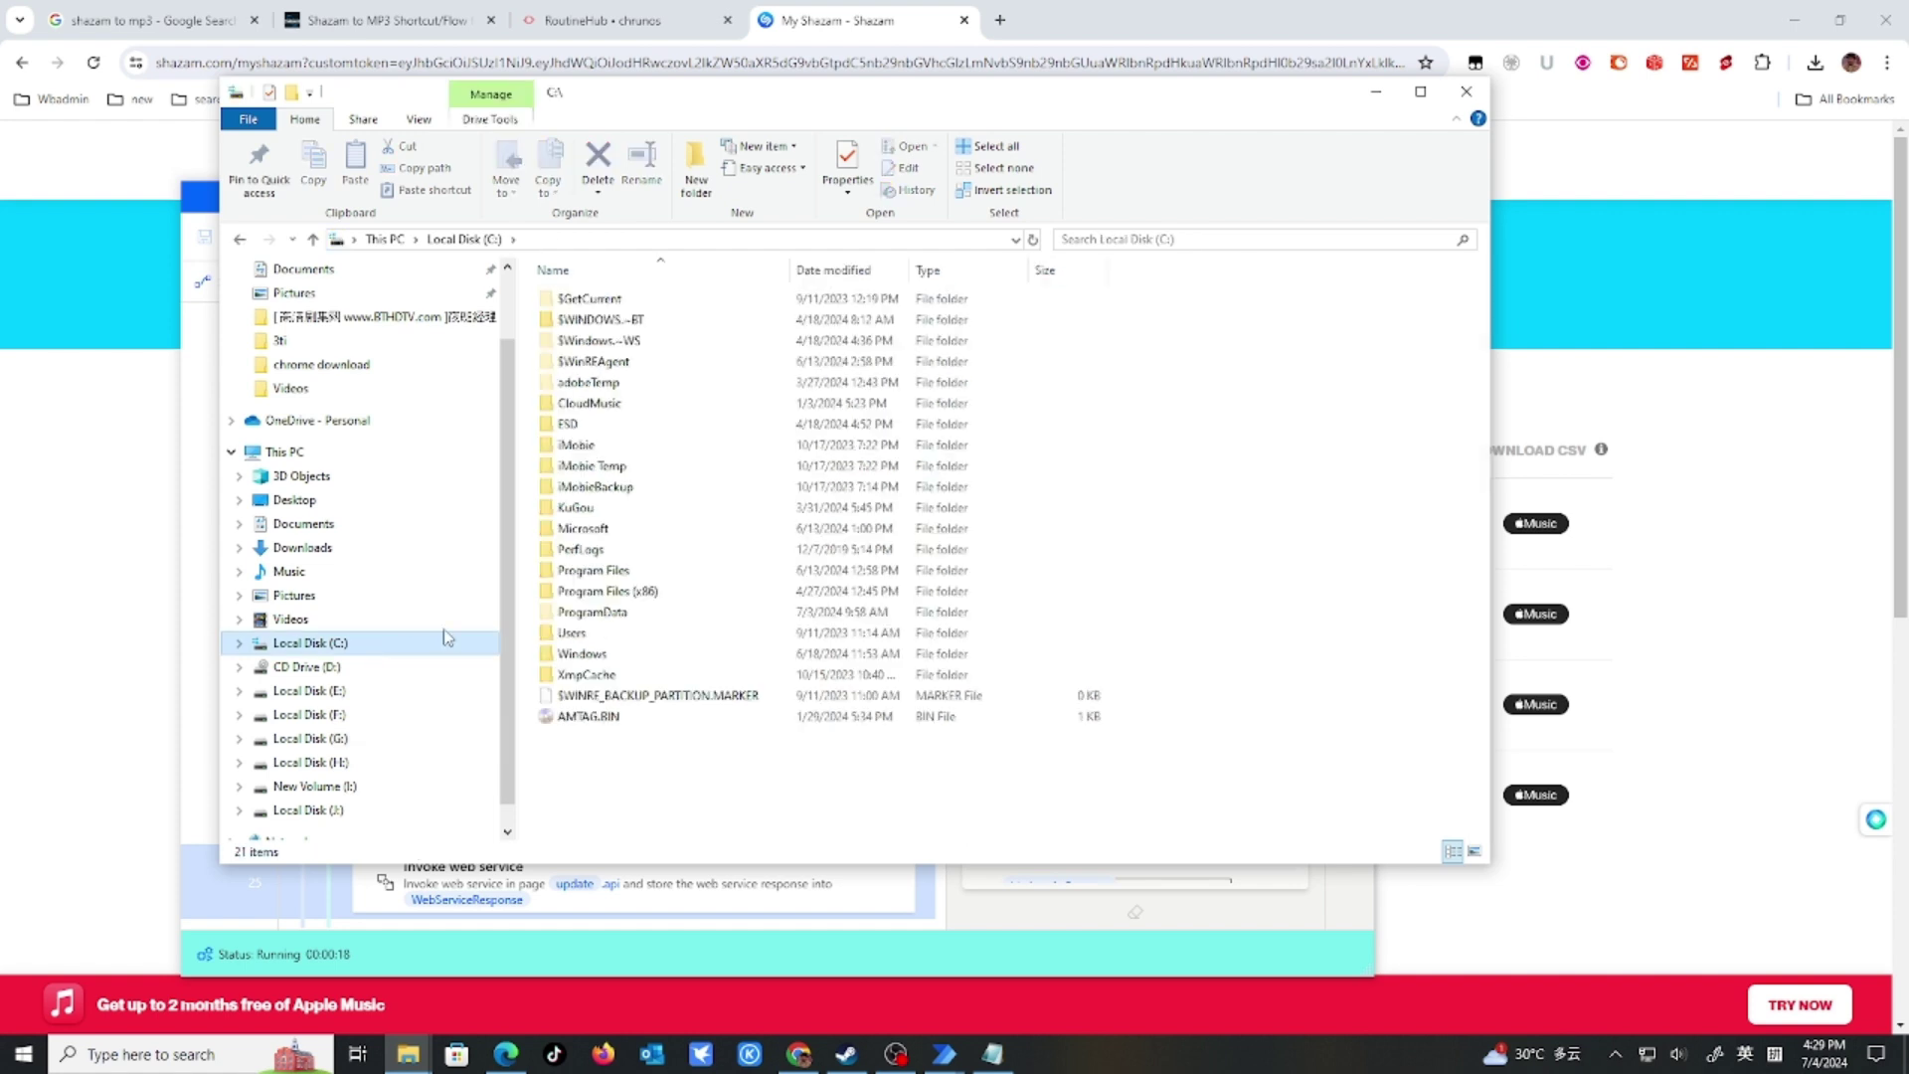
pyautogui.doubleClick(624, 637)
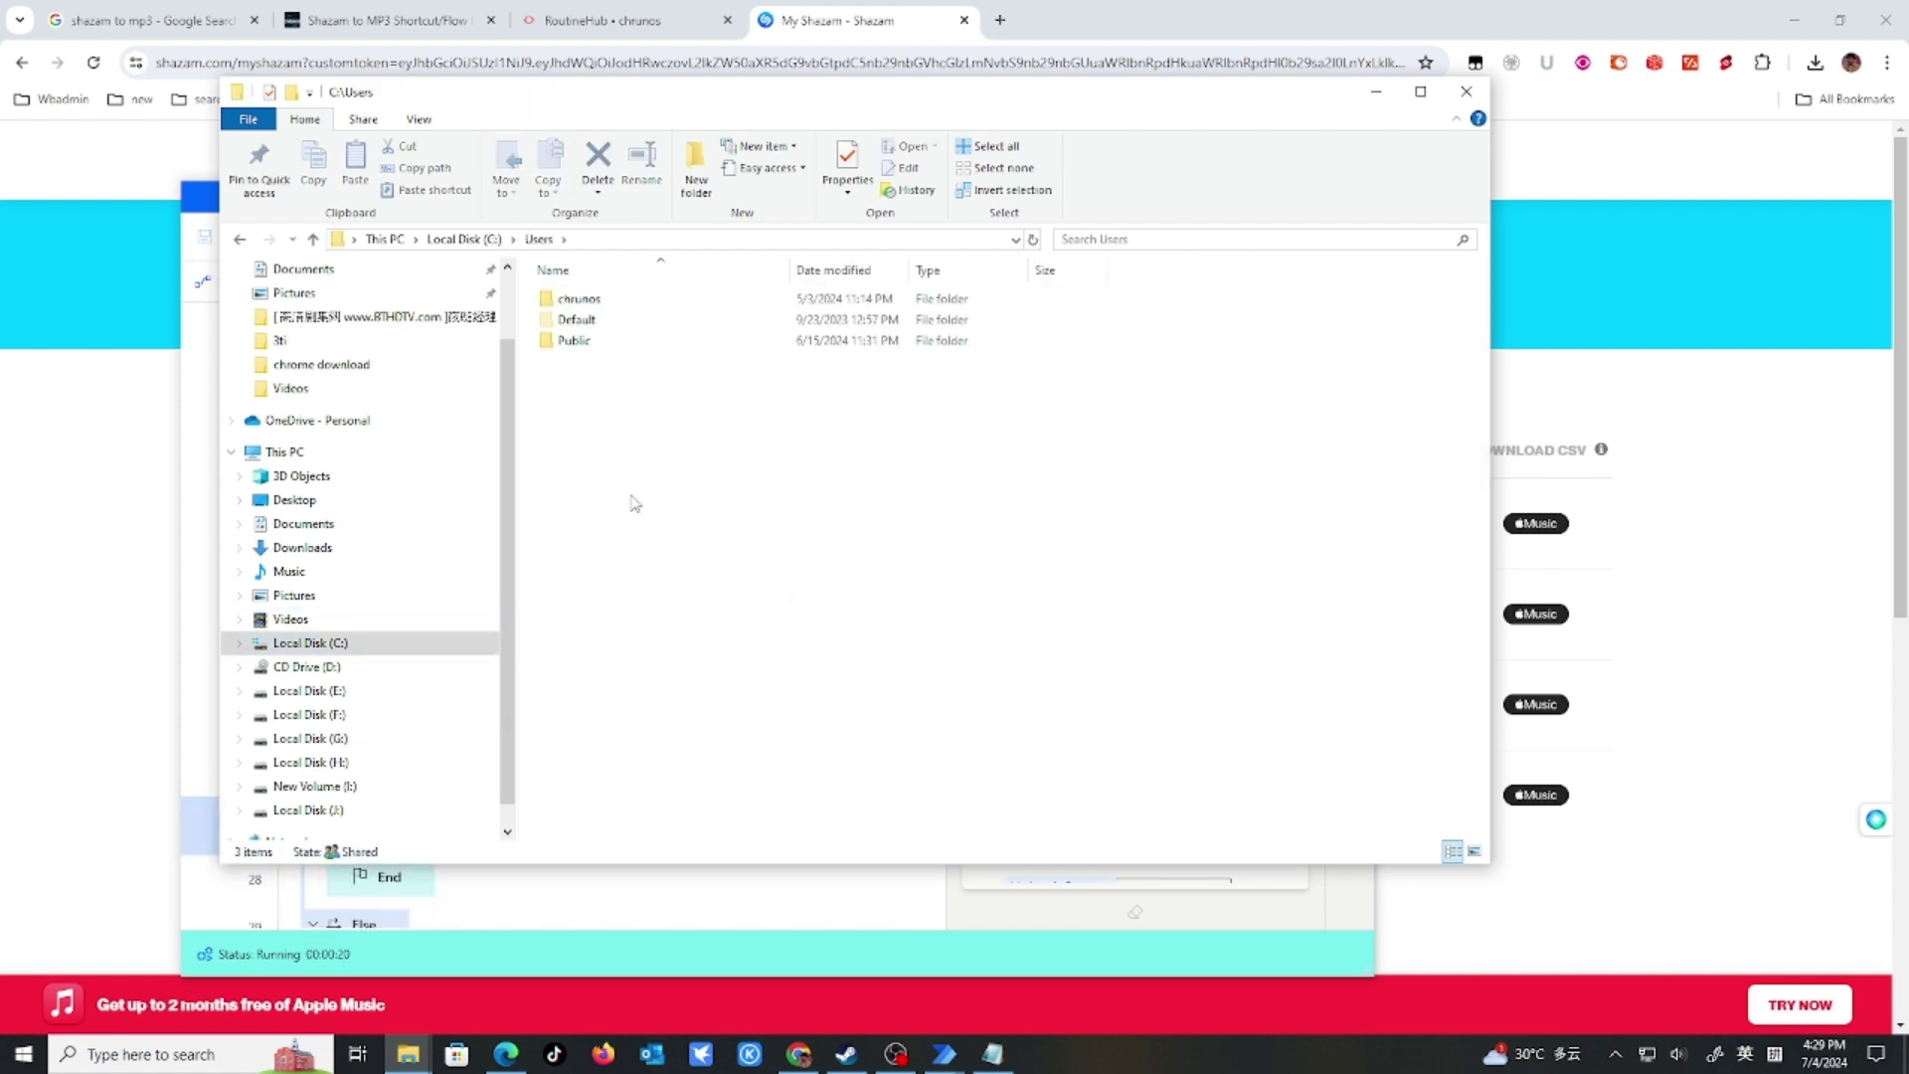
pyautogui.doubleClick(617, 341)
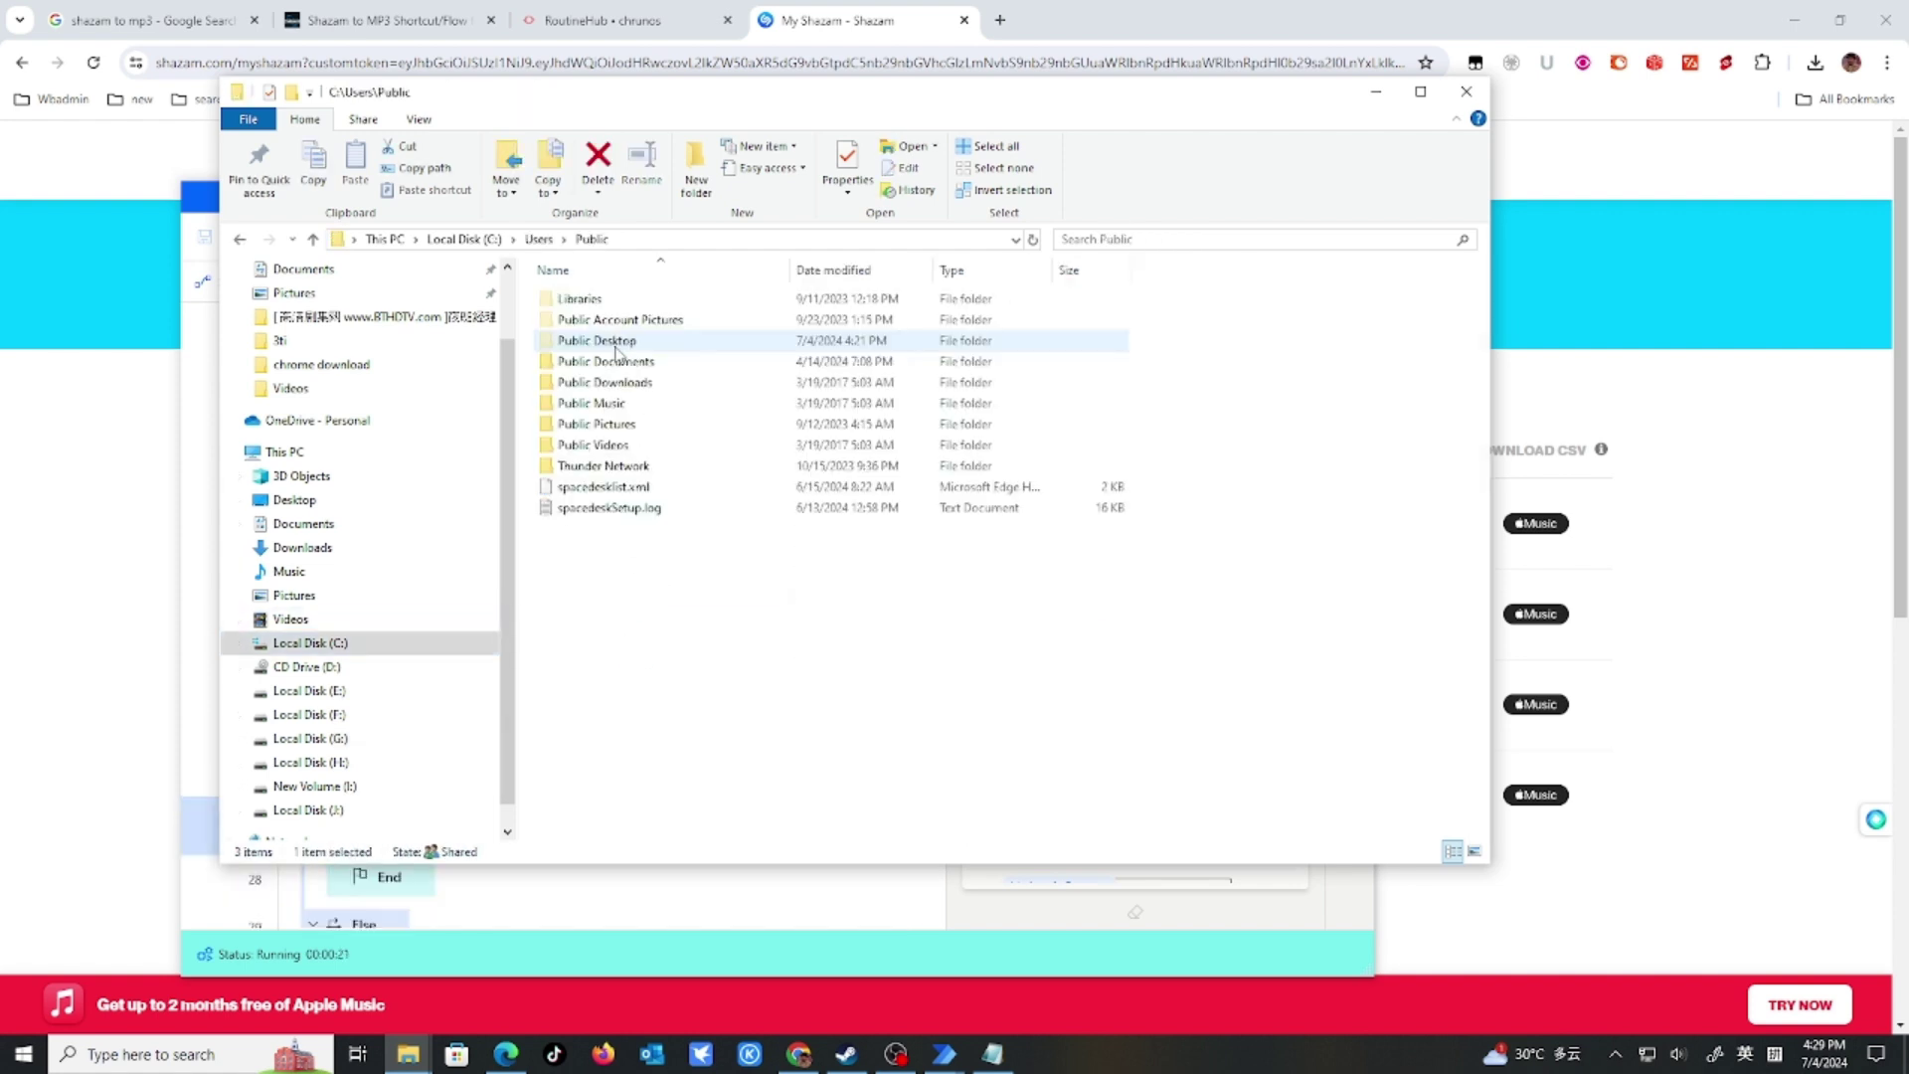
pyautogui.doubleClick(642, 412)
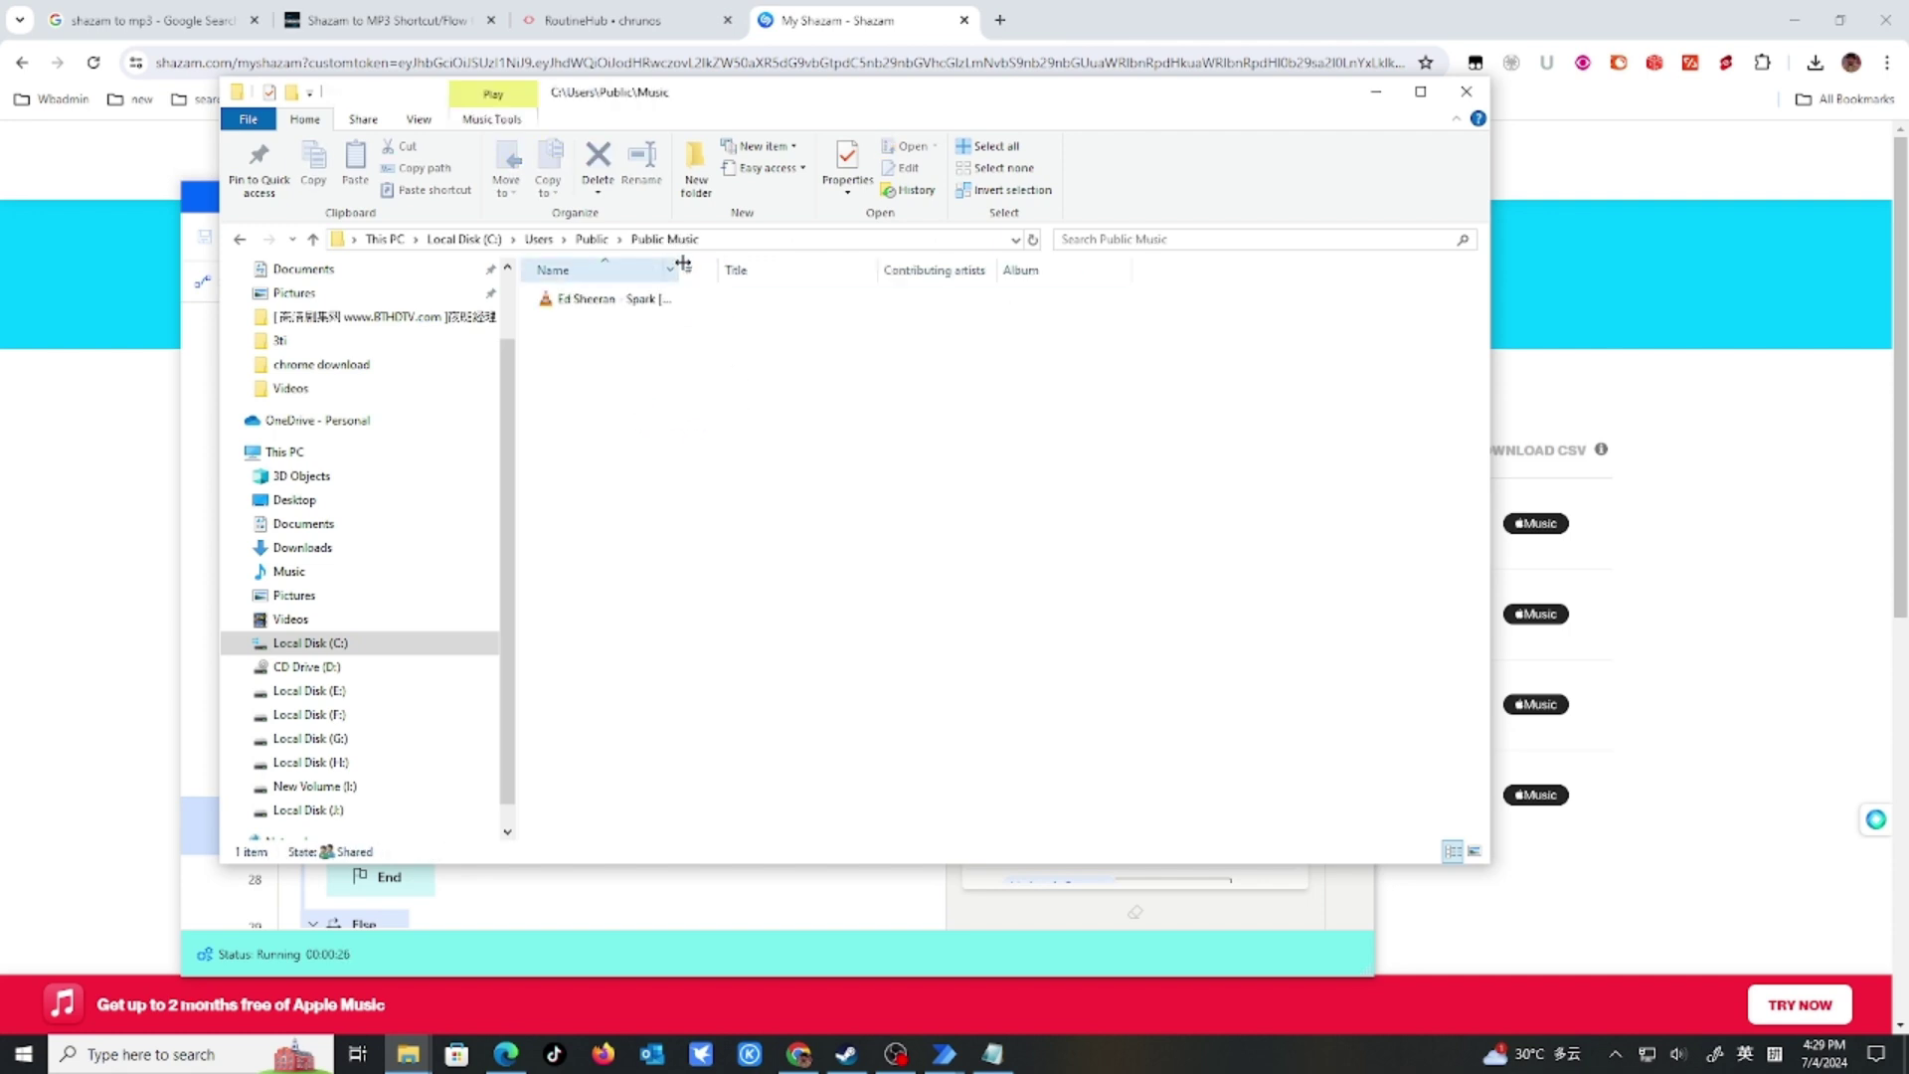
pyautogui.moveTo(680, 261); pyautogui.dragTo(1019, 325)
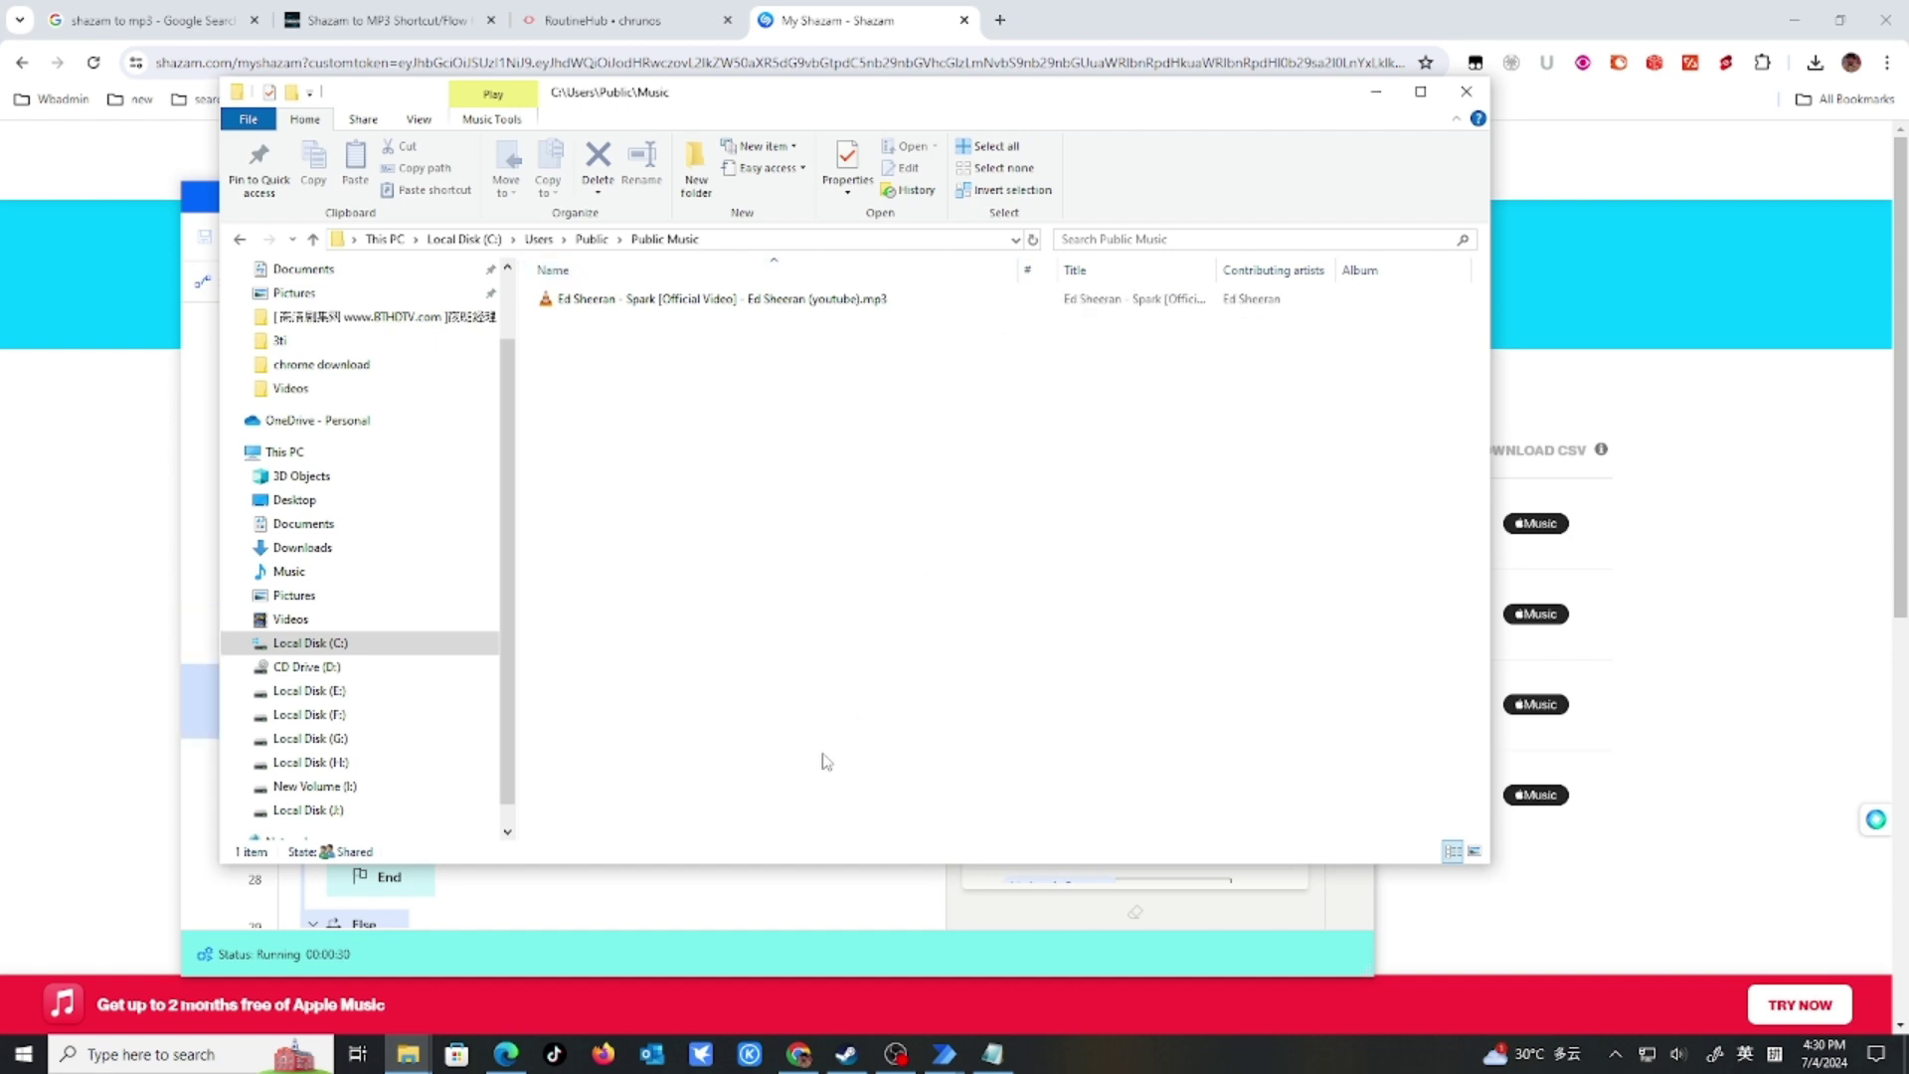
# Close the extra Music window and move the Public Music folder beside the Shazam library.
pyautogui.click(810, 45)
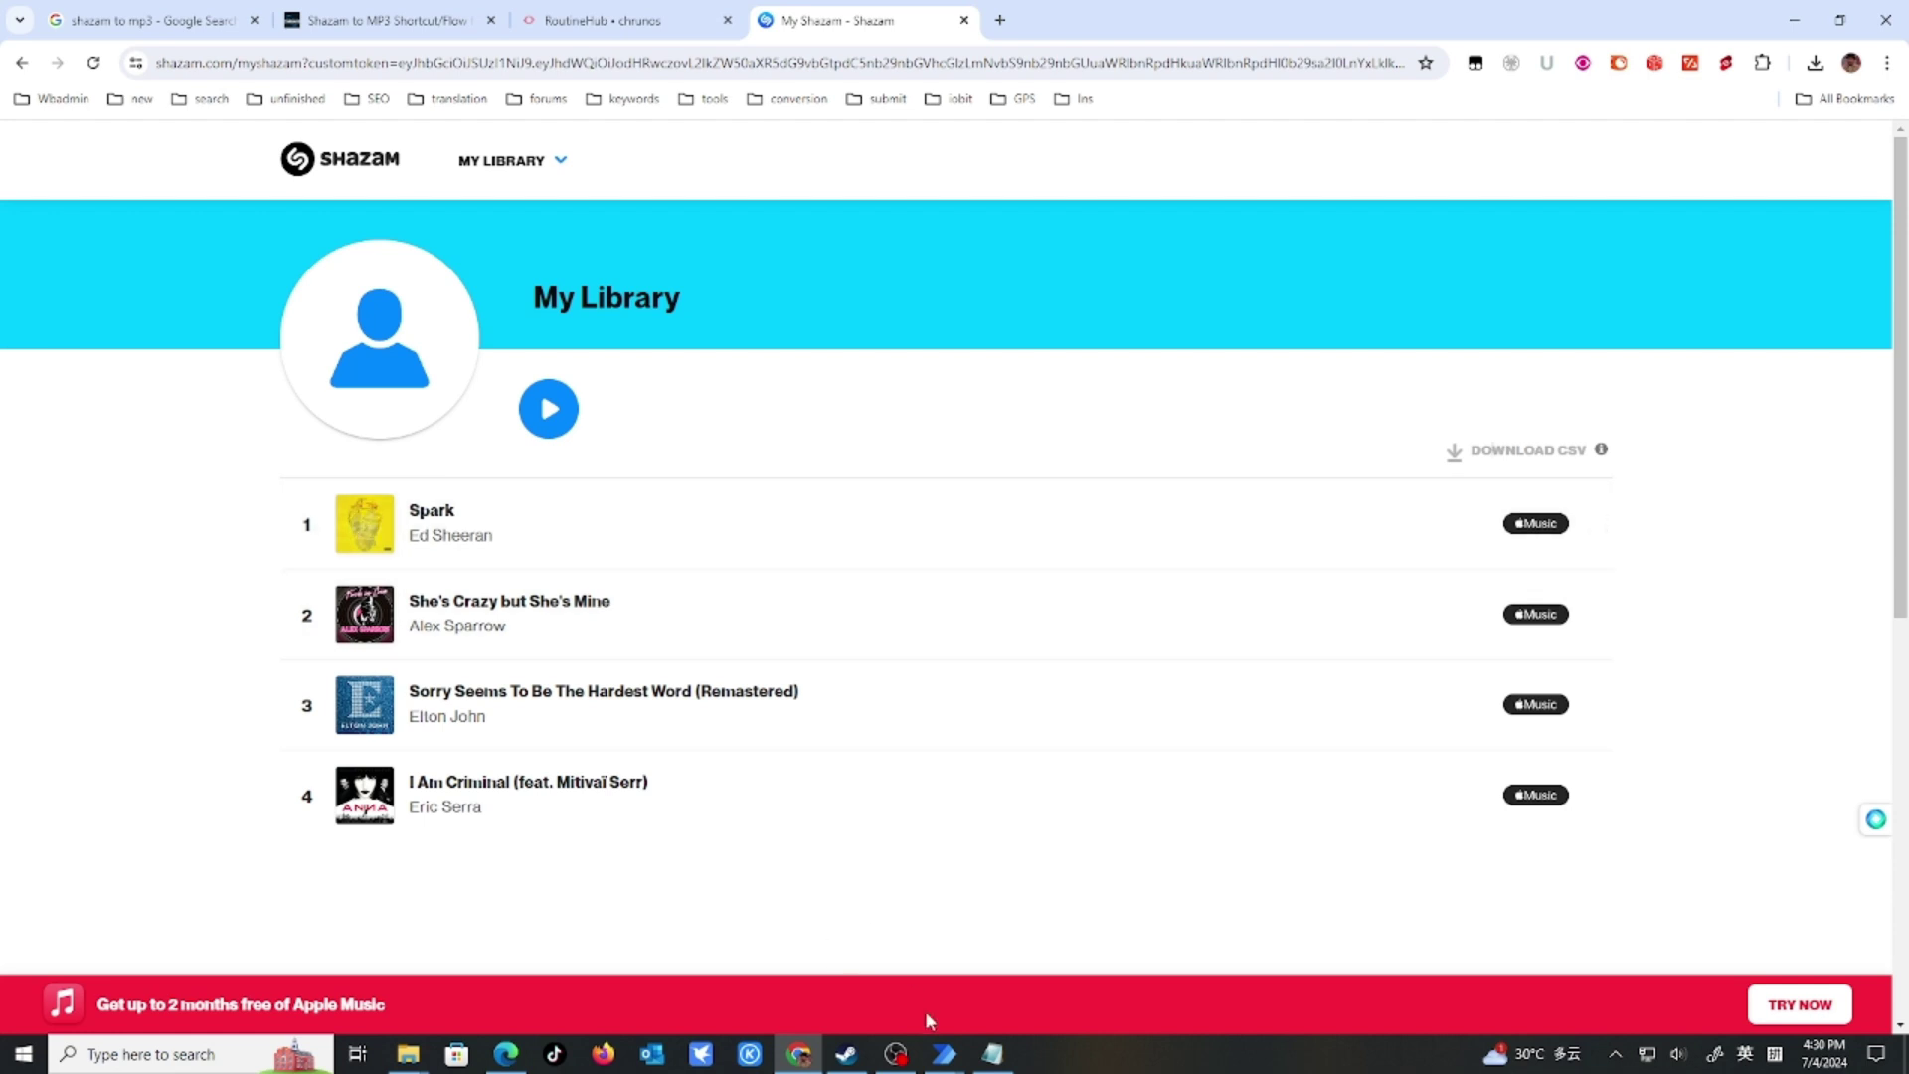
pyautogui.moveTo(408, 1054)
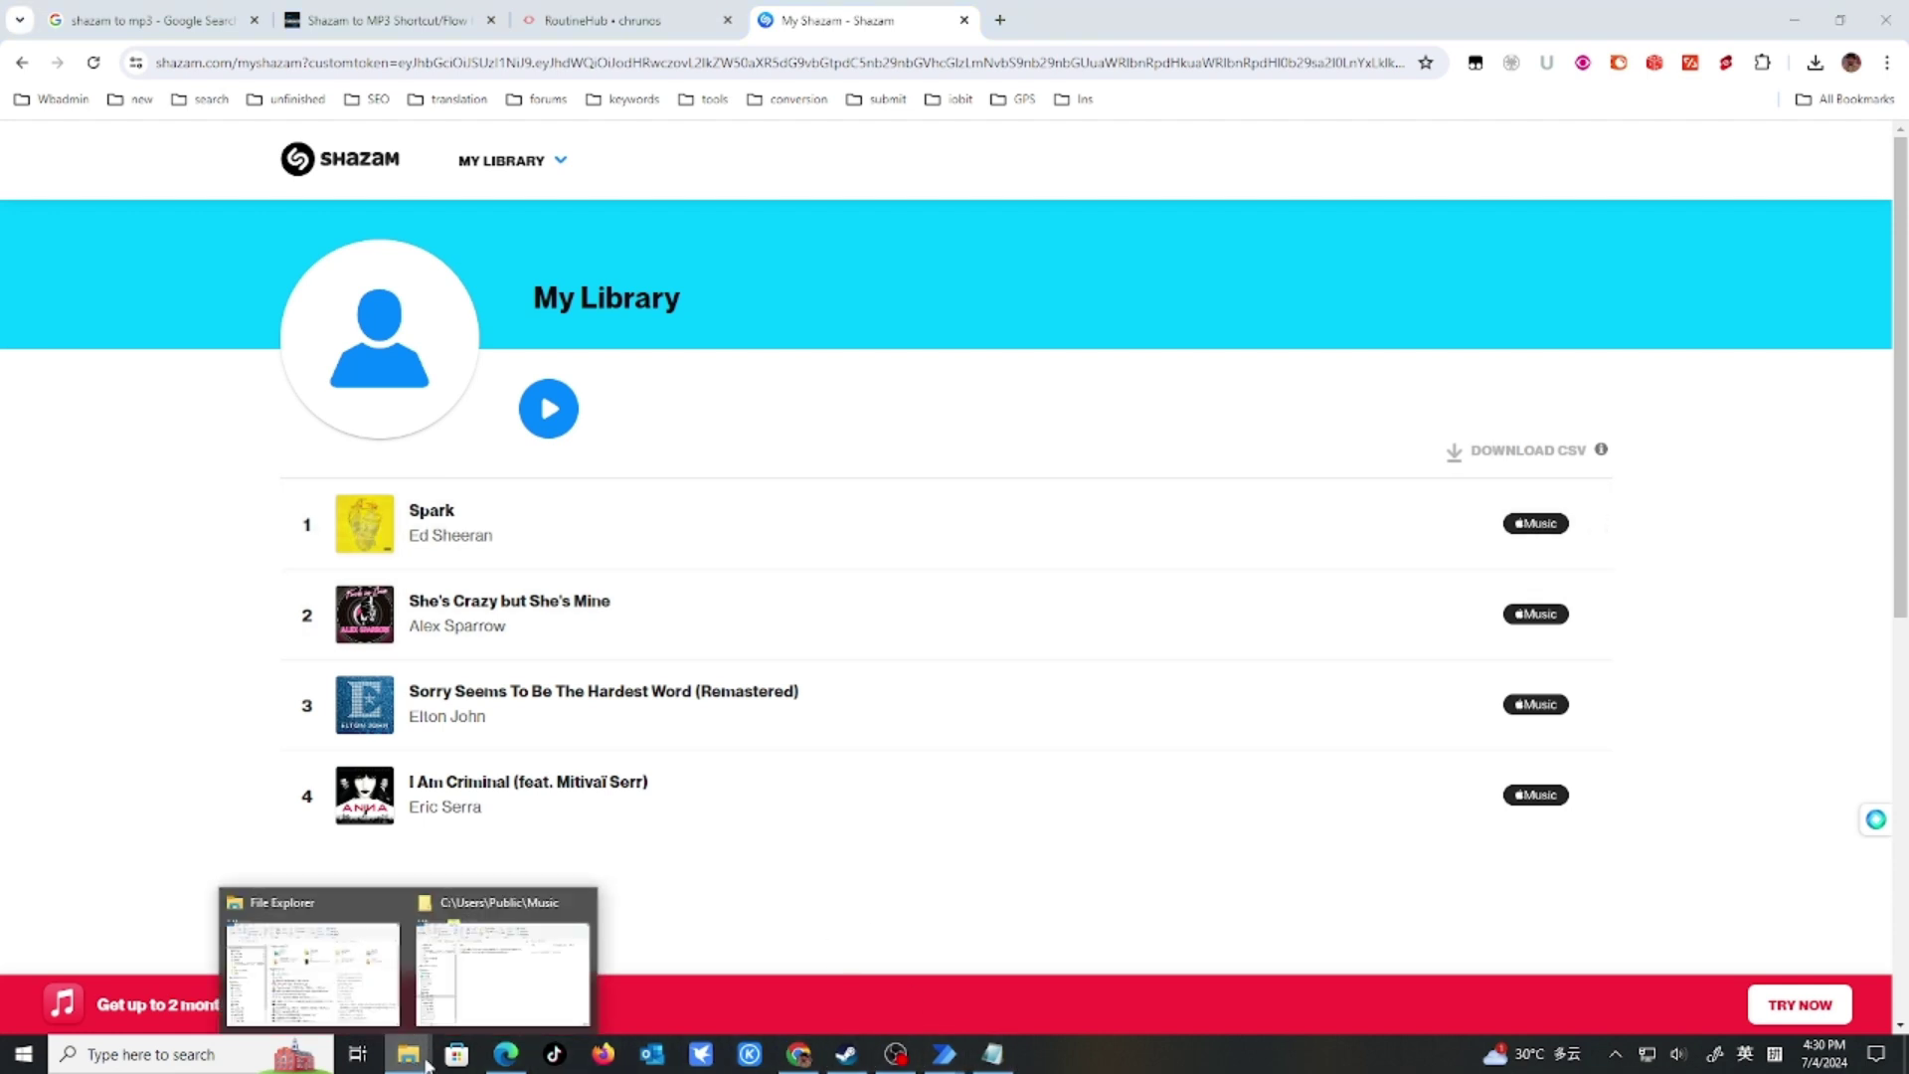
pyautogui.click(504, 995)
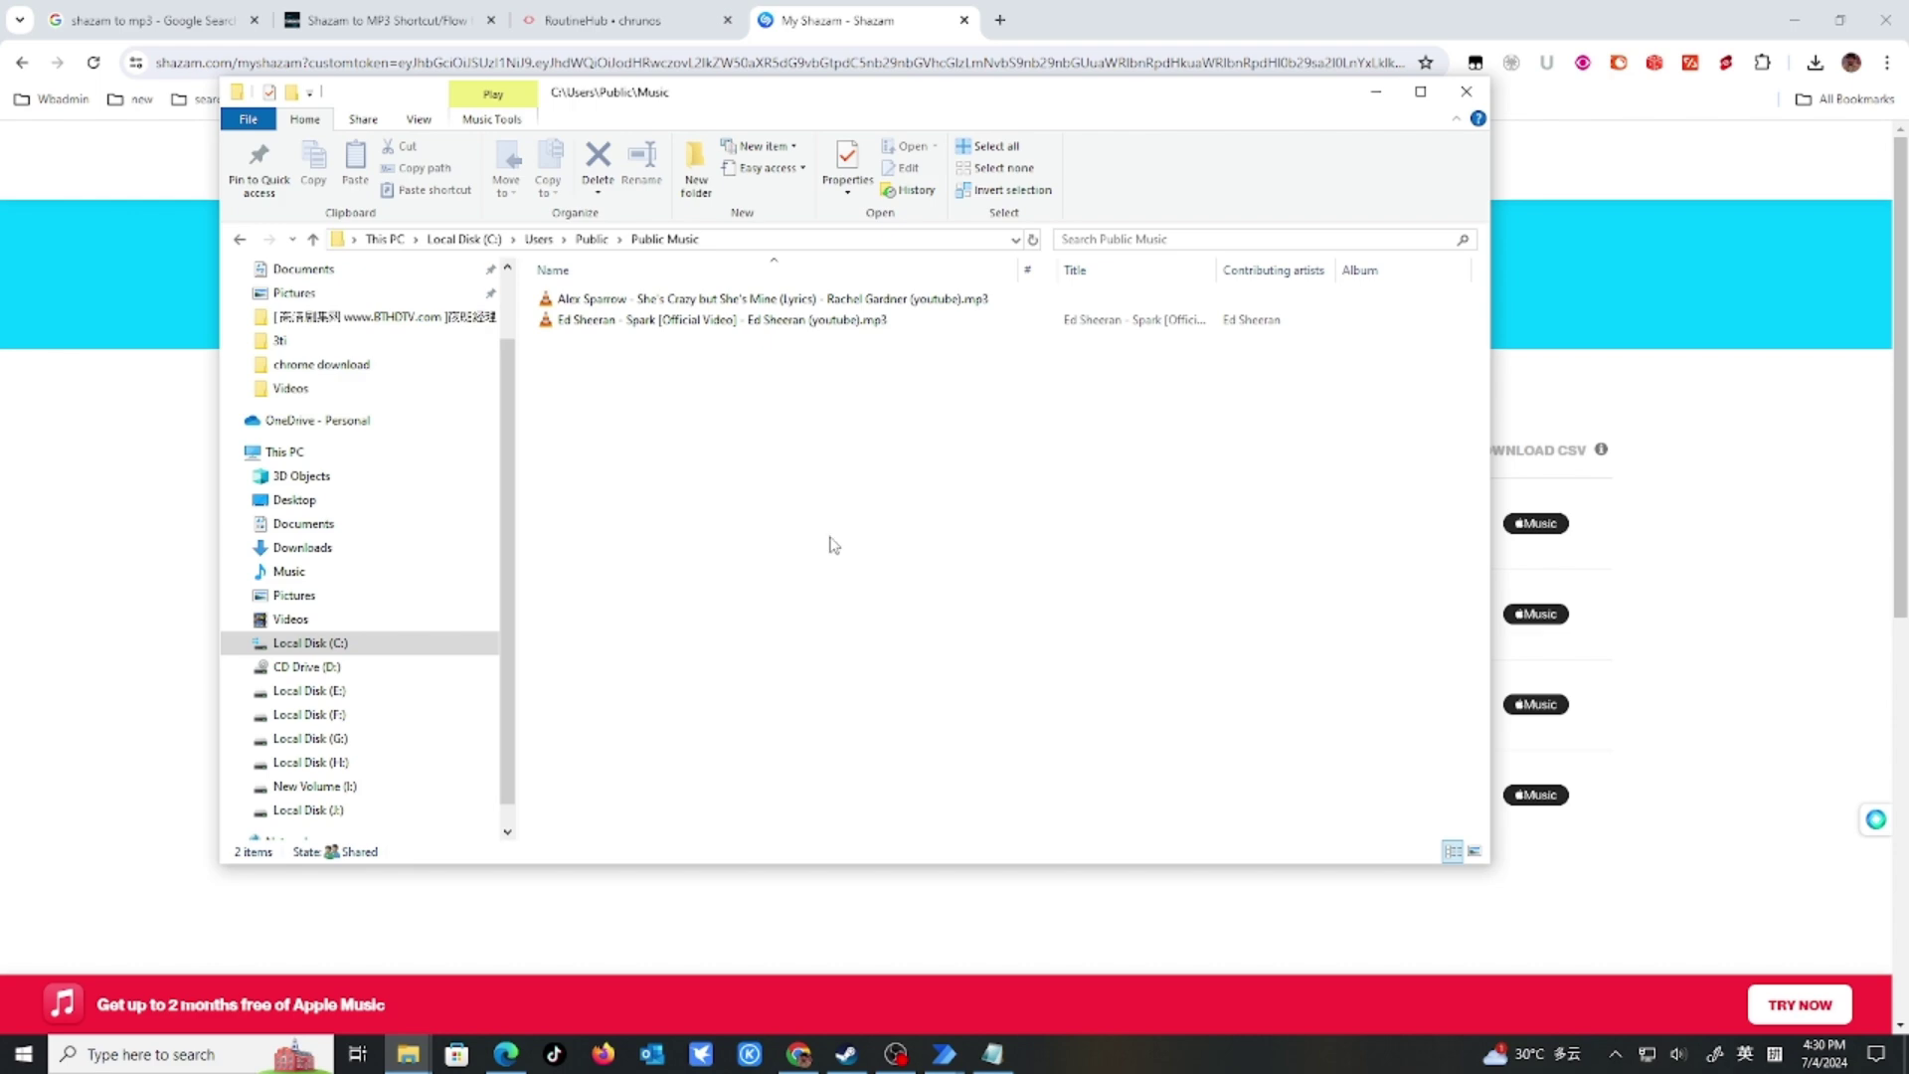
pyautogui.moveTo(761, 103); pyautogui.dragTo(1316, 226)
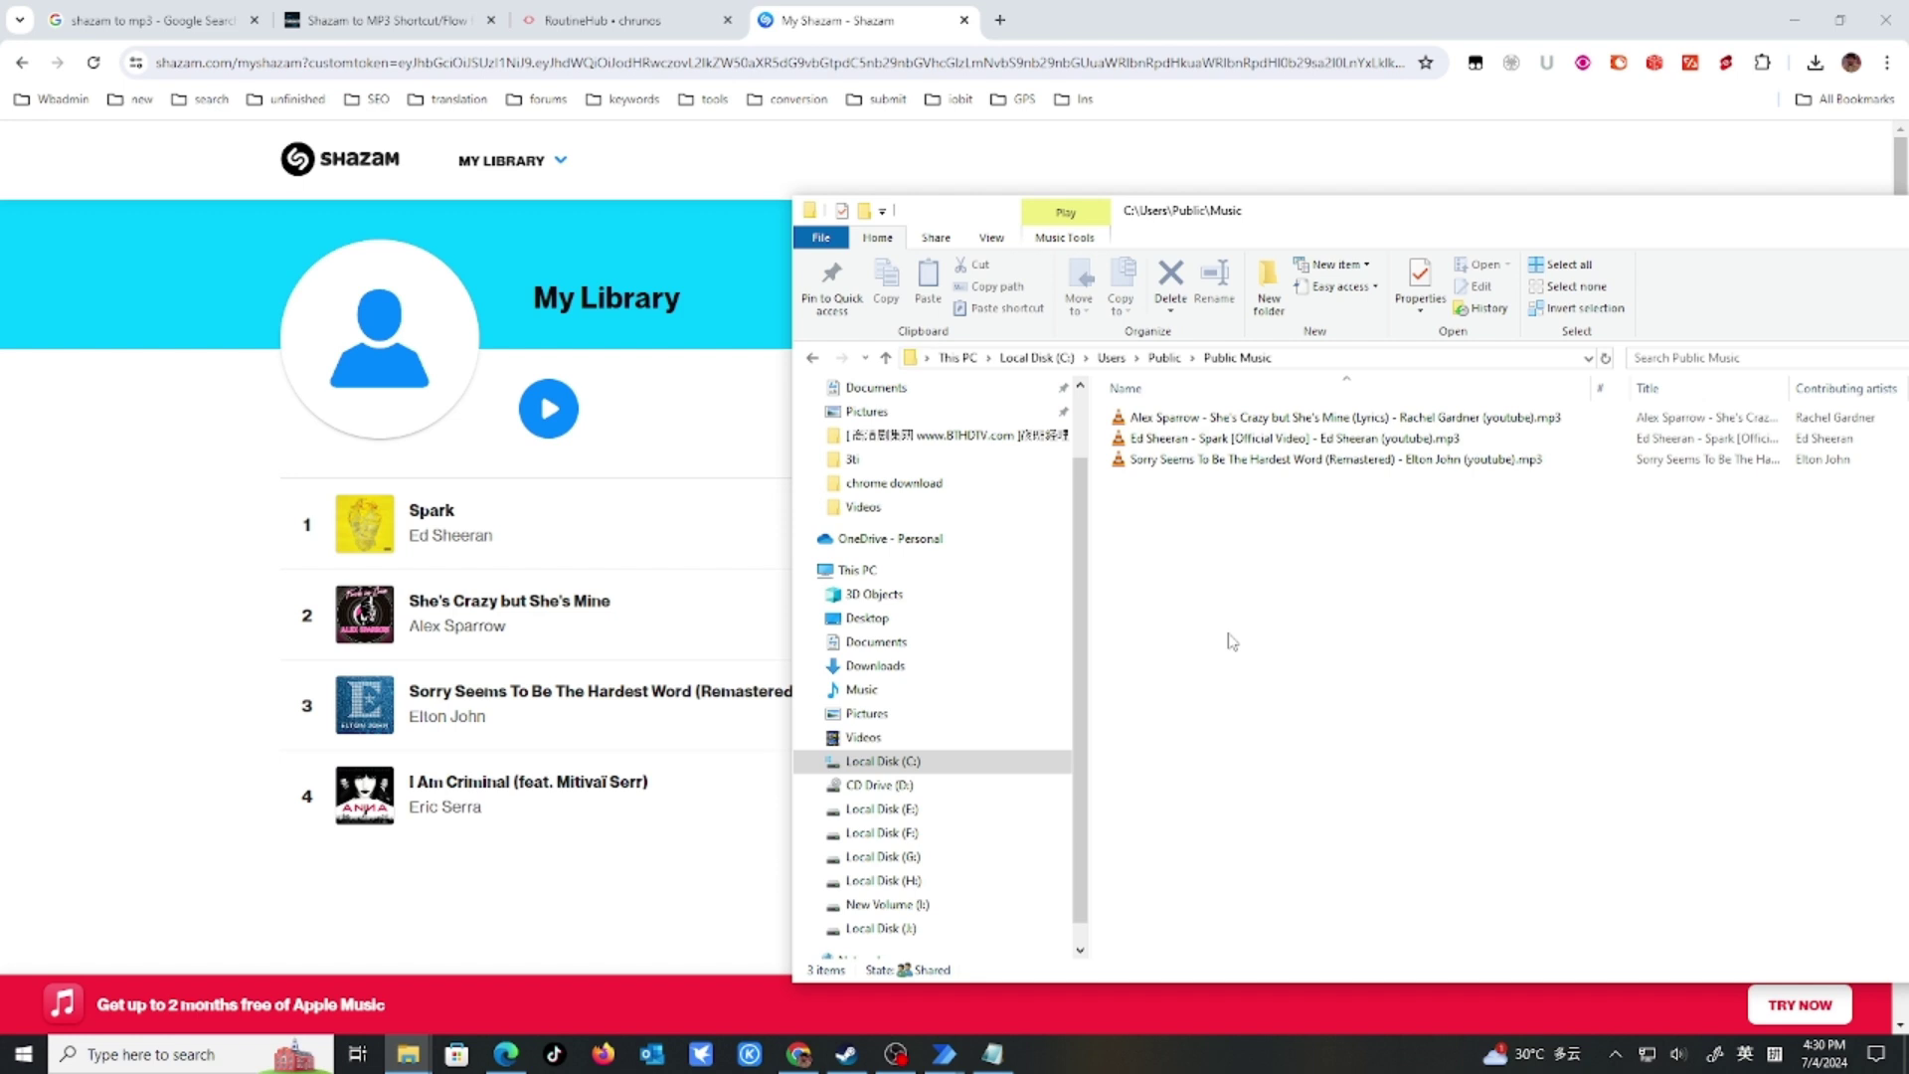
pyautogui.click(1253, 443)
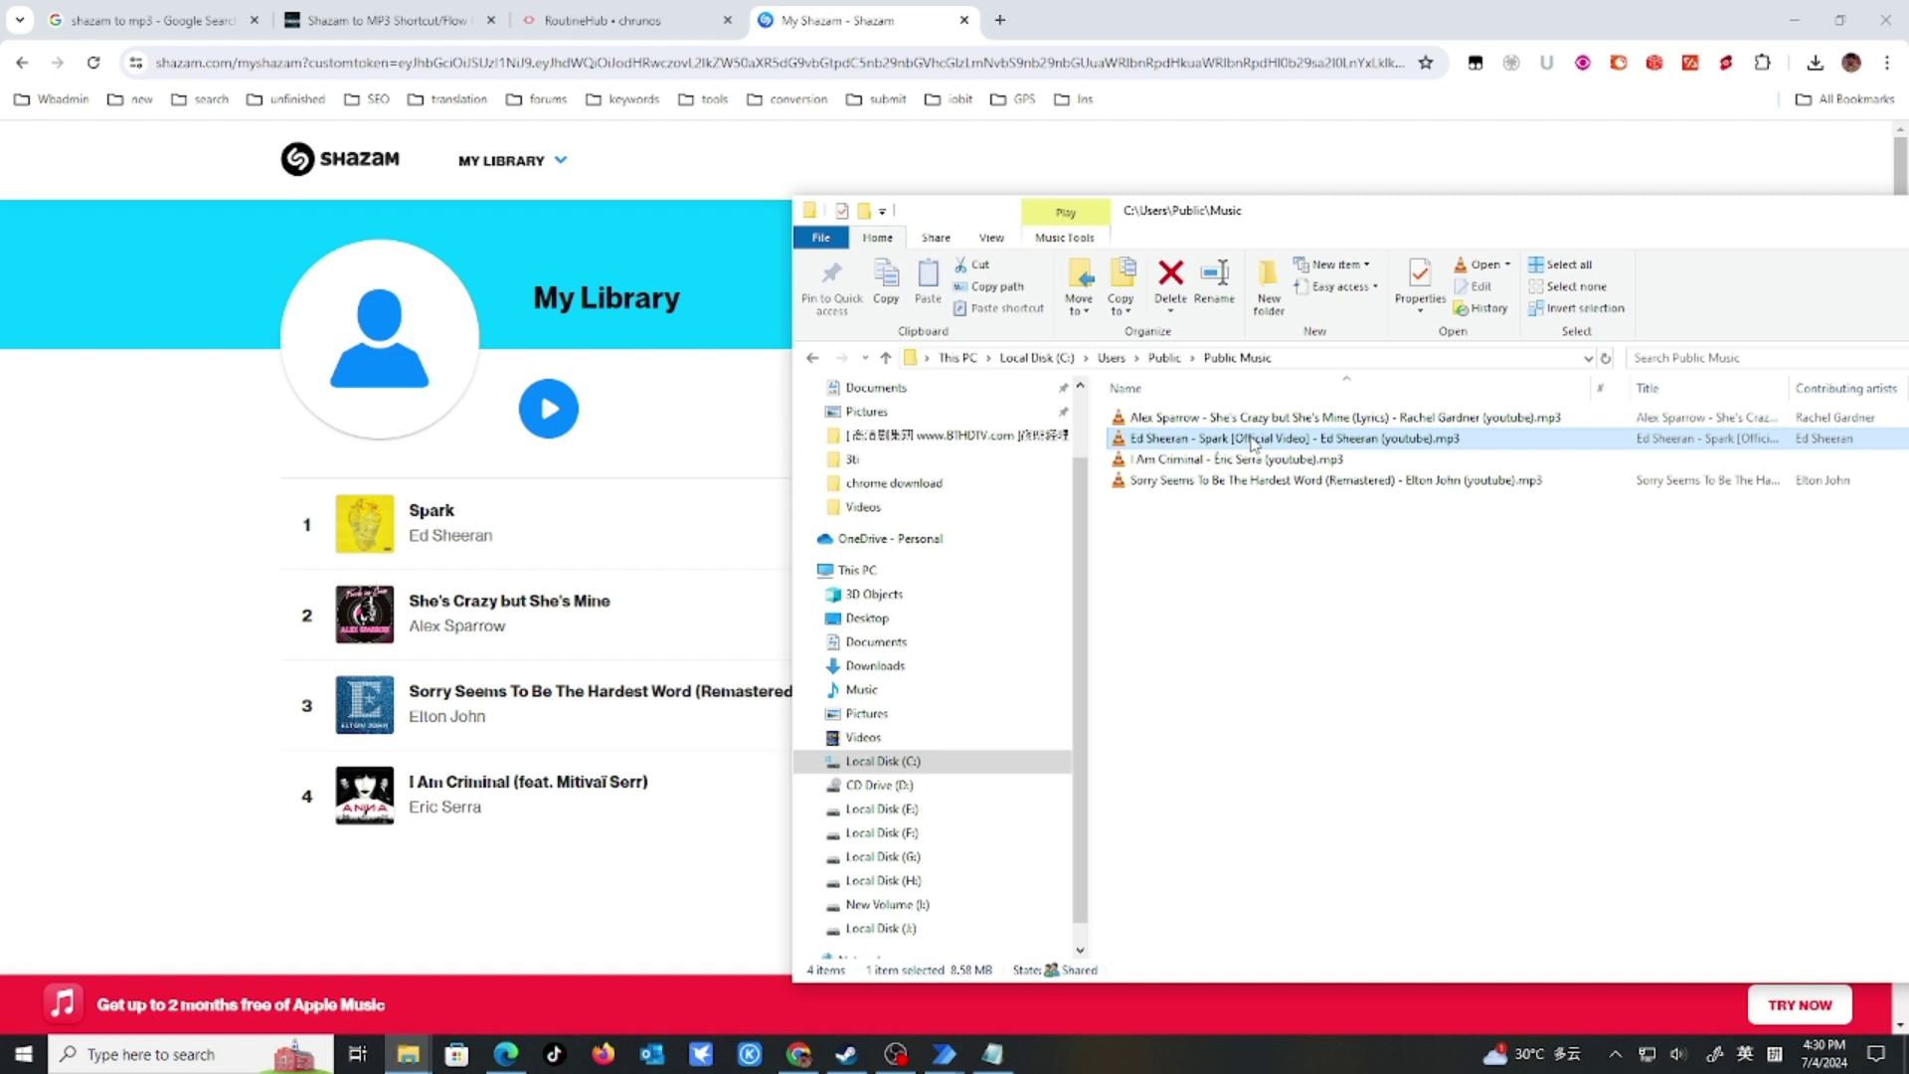
pyautogui.doubleClick(1253, 443)
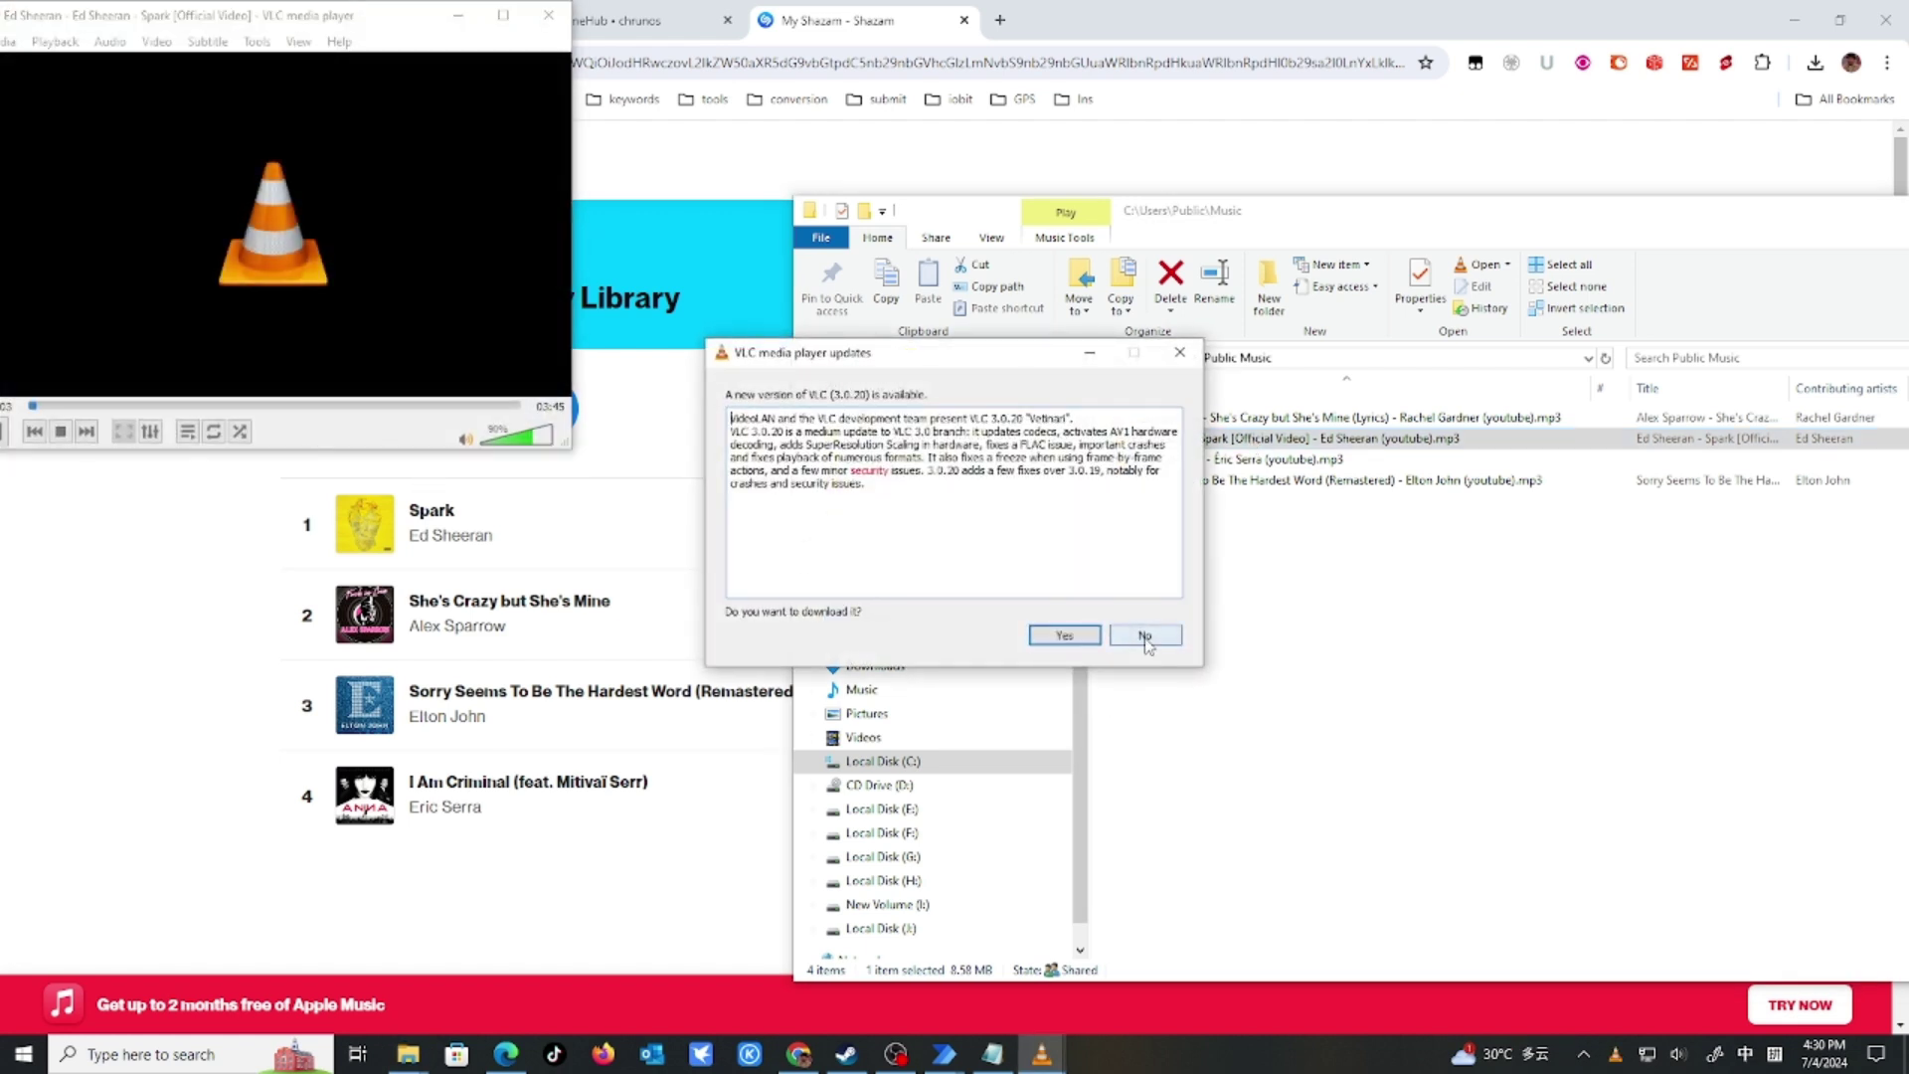
pyautogui.click(1144, 636)
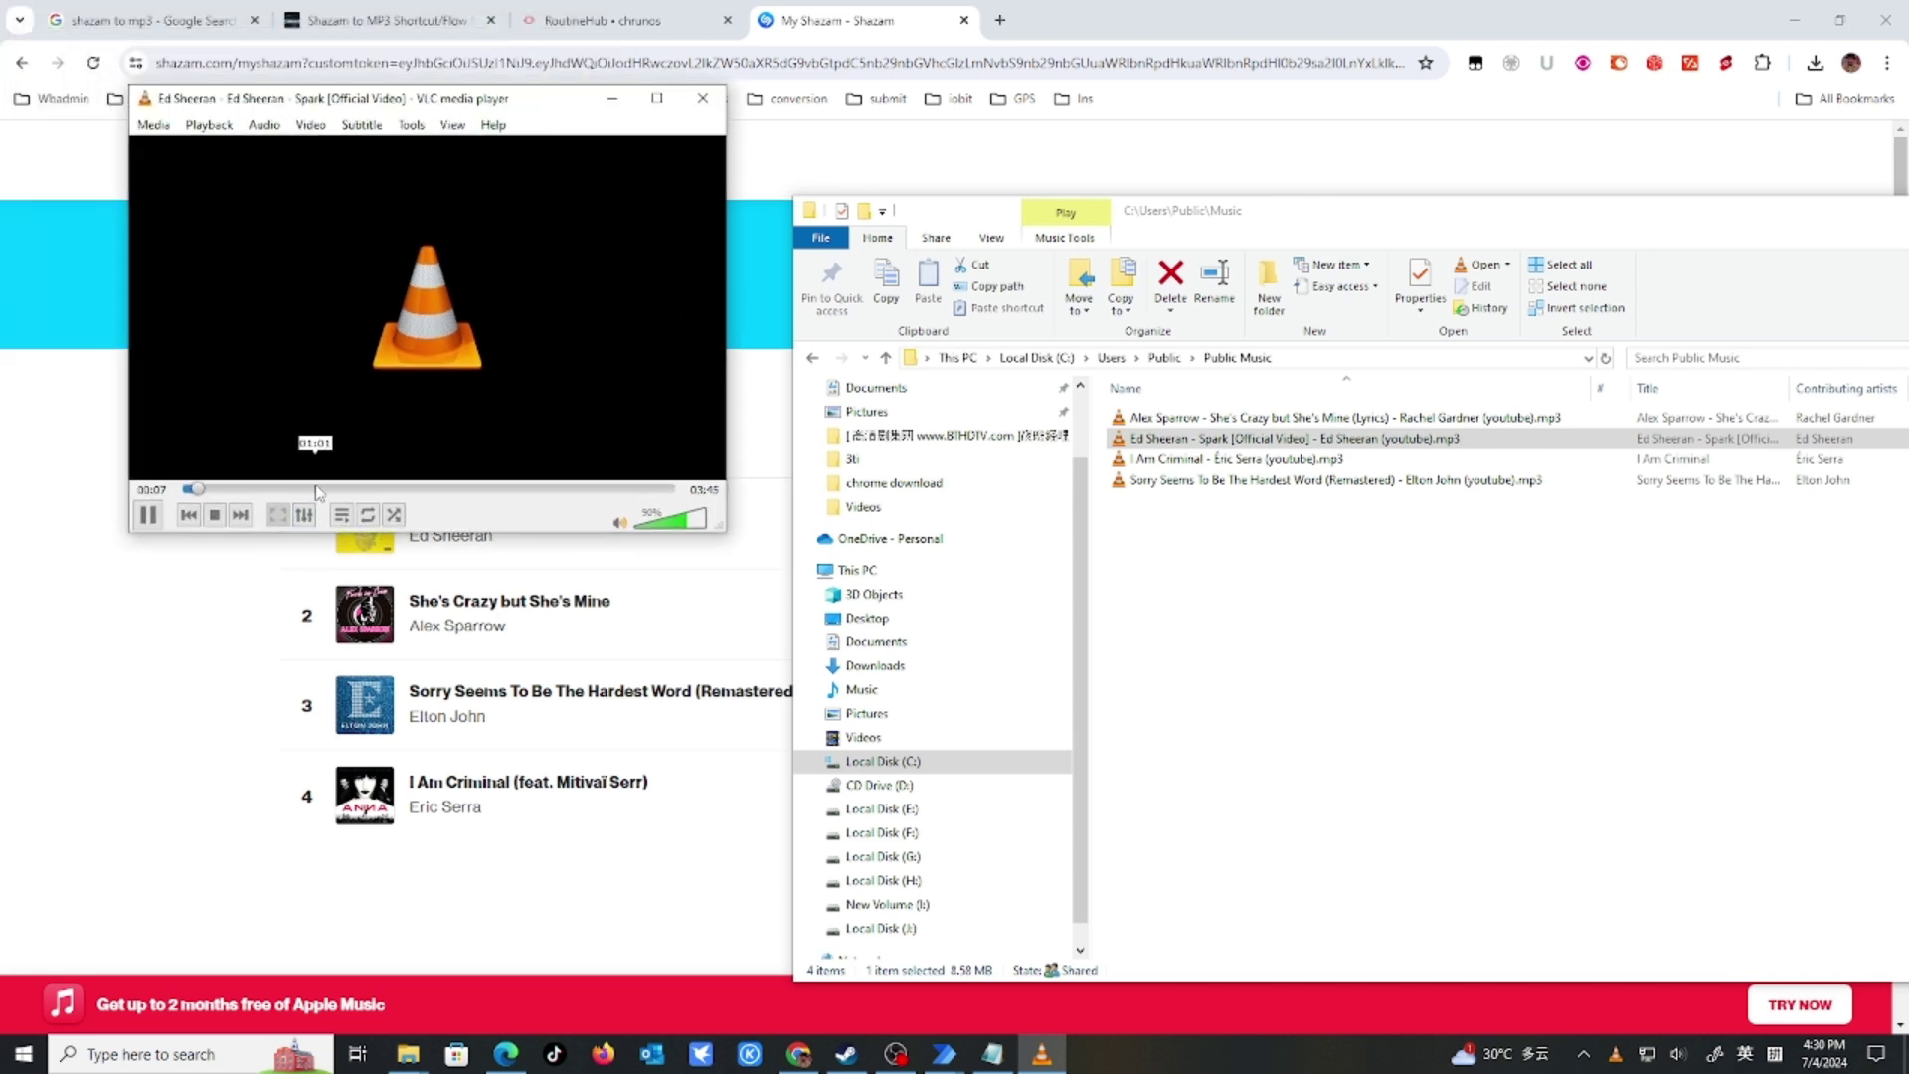
pyautogui.click(316, 489)
pyautogui.click(148, 515)
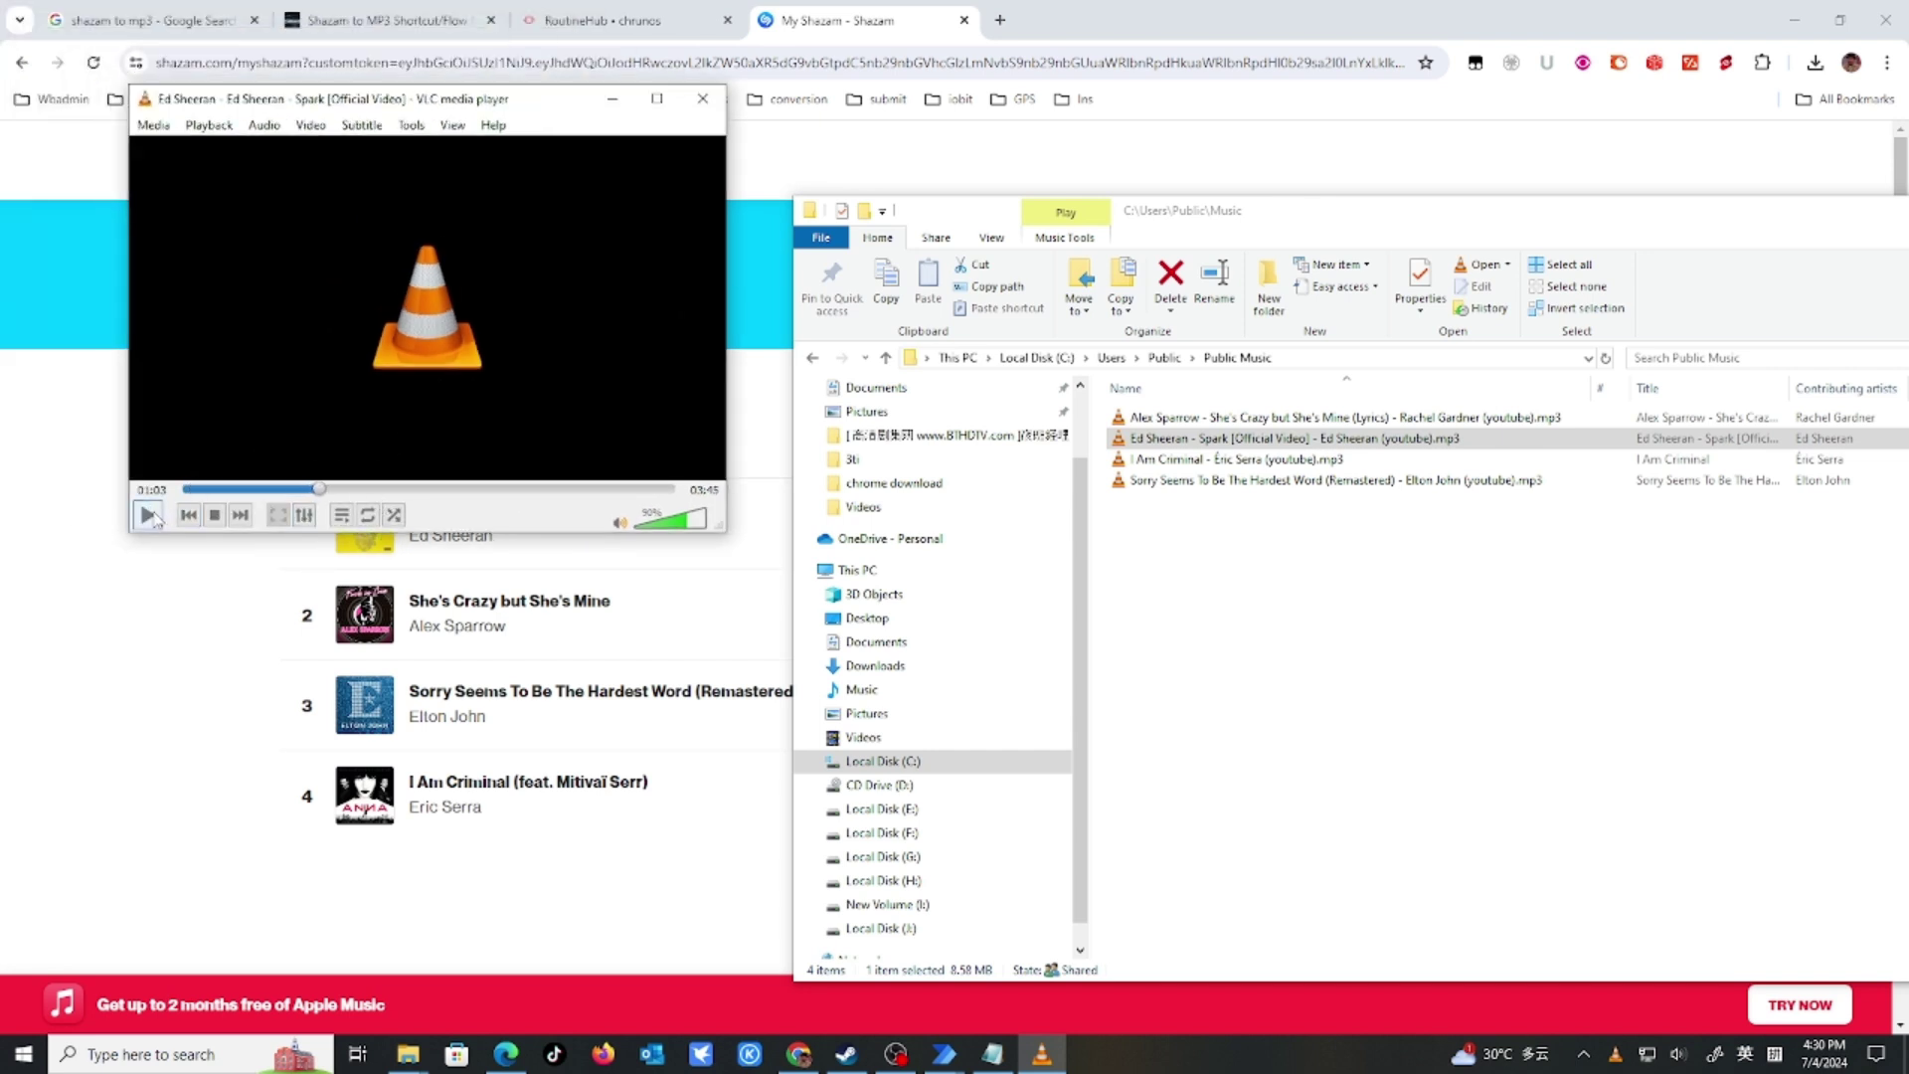
pyautogui.click(703, 98)
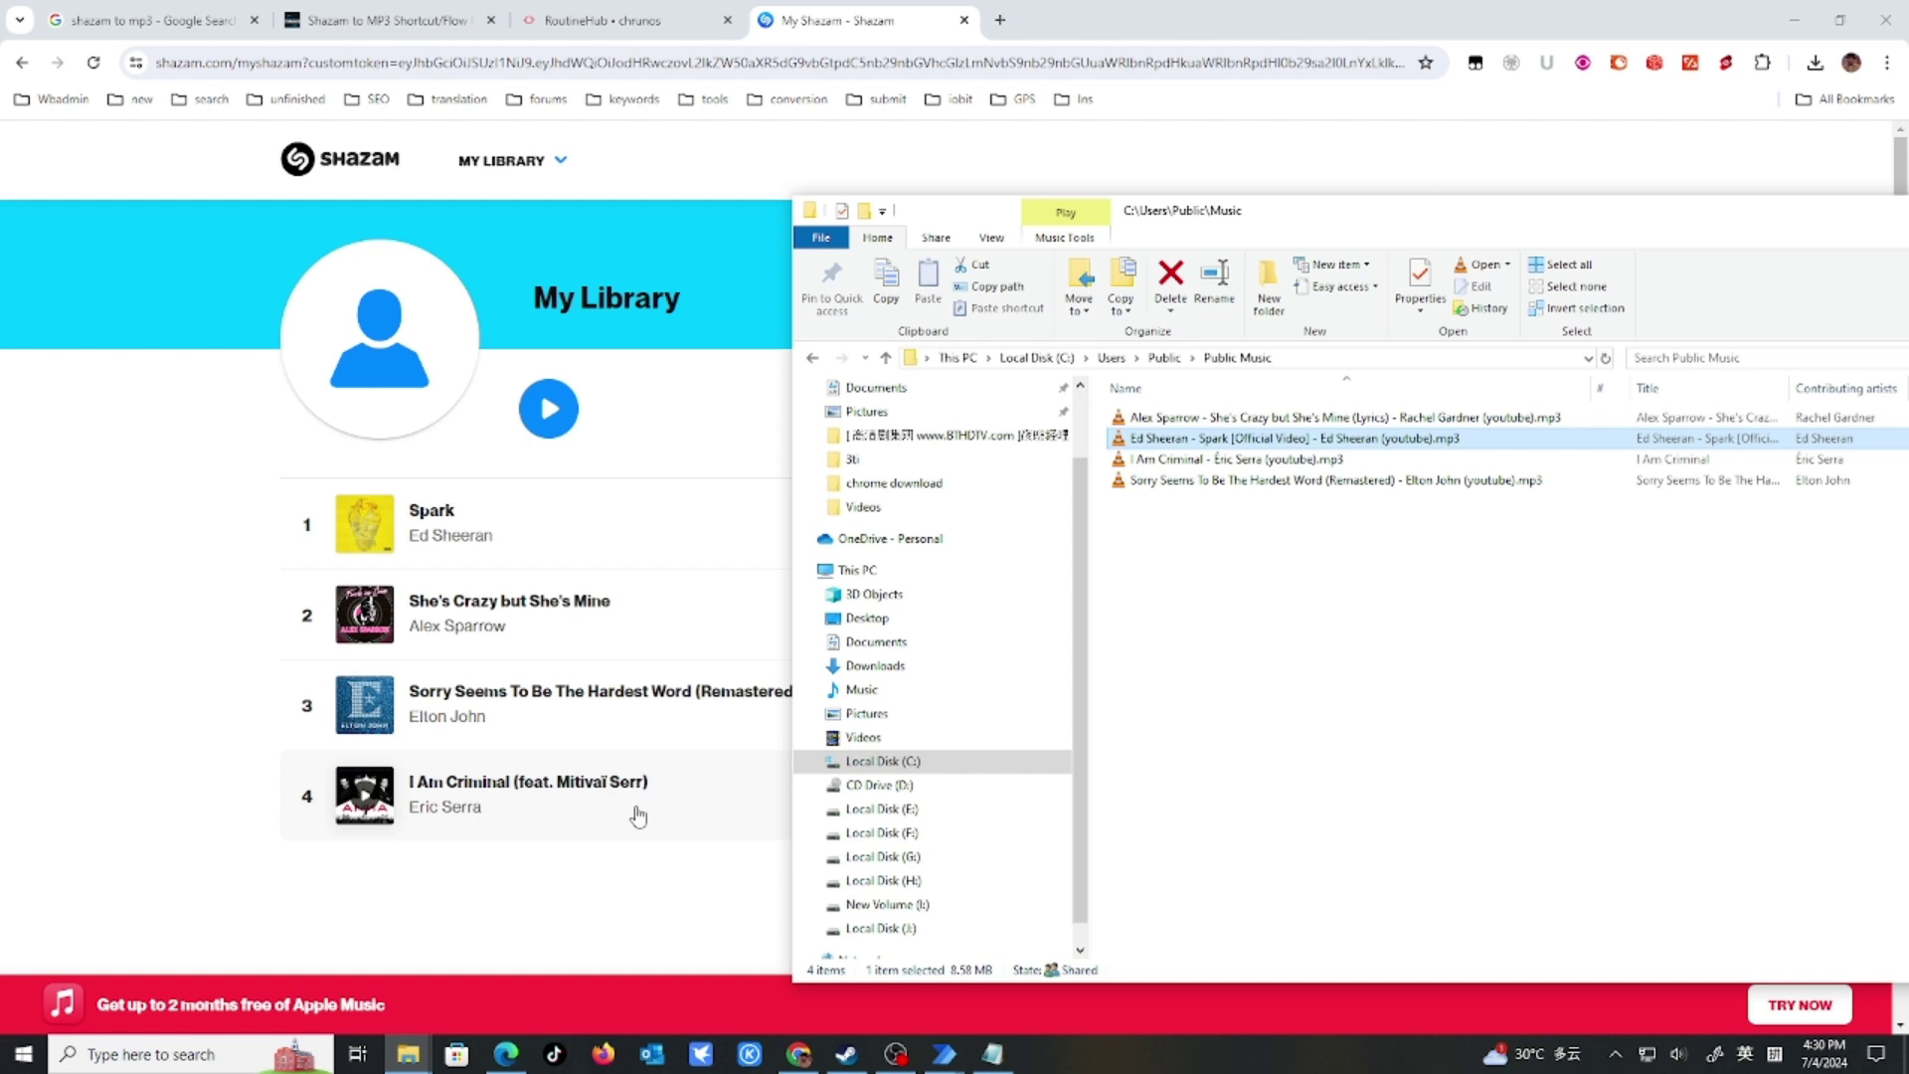
# Bring the Shazam Mp3 editor forward and scroll through its 32 actions.
pyautogui.click(945, 1054)
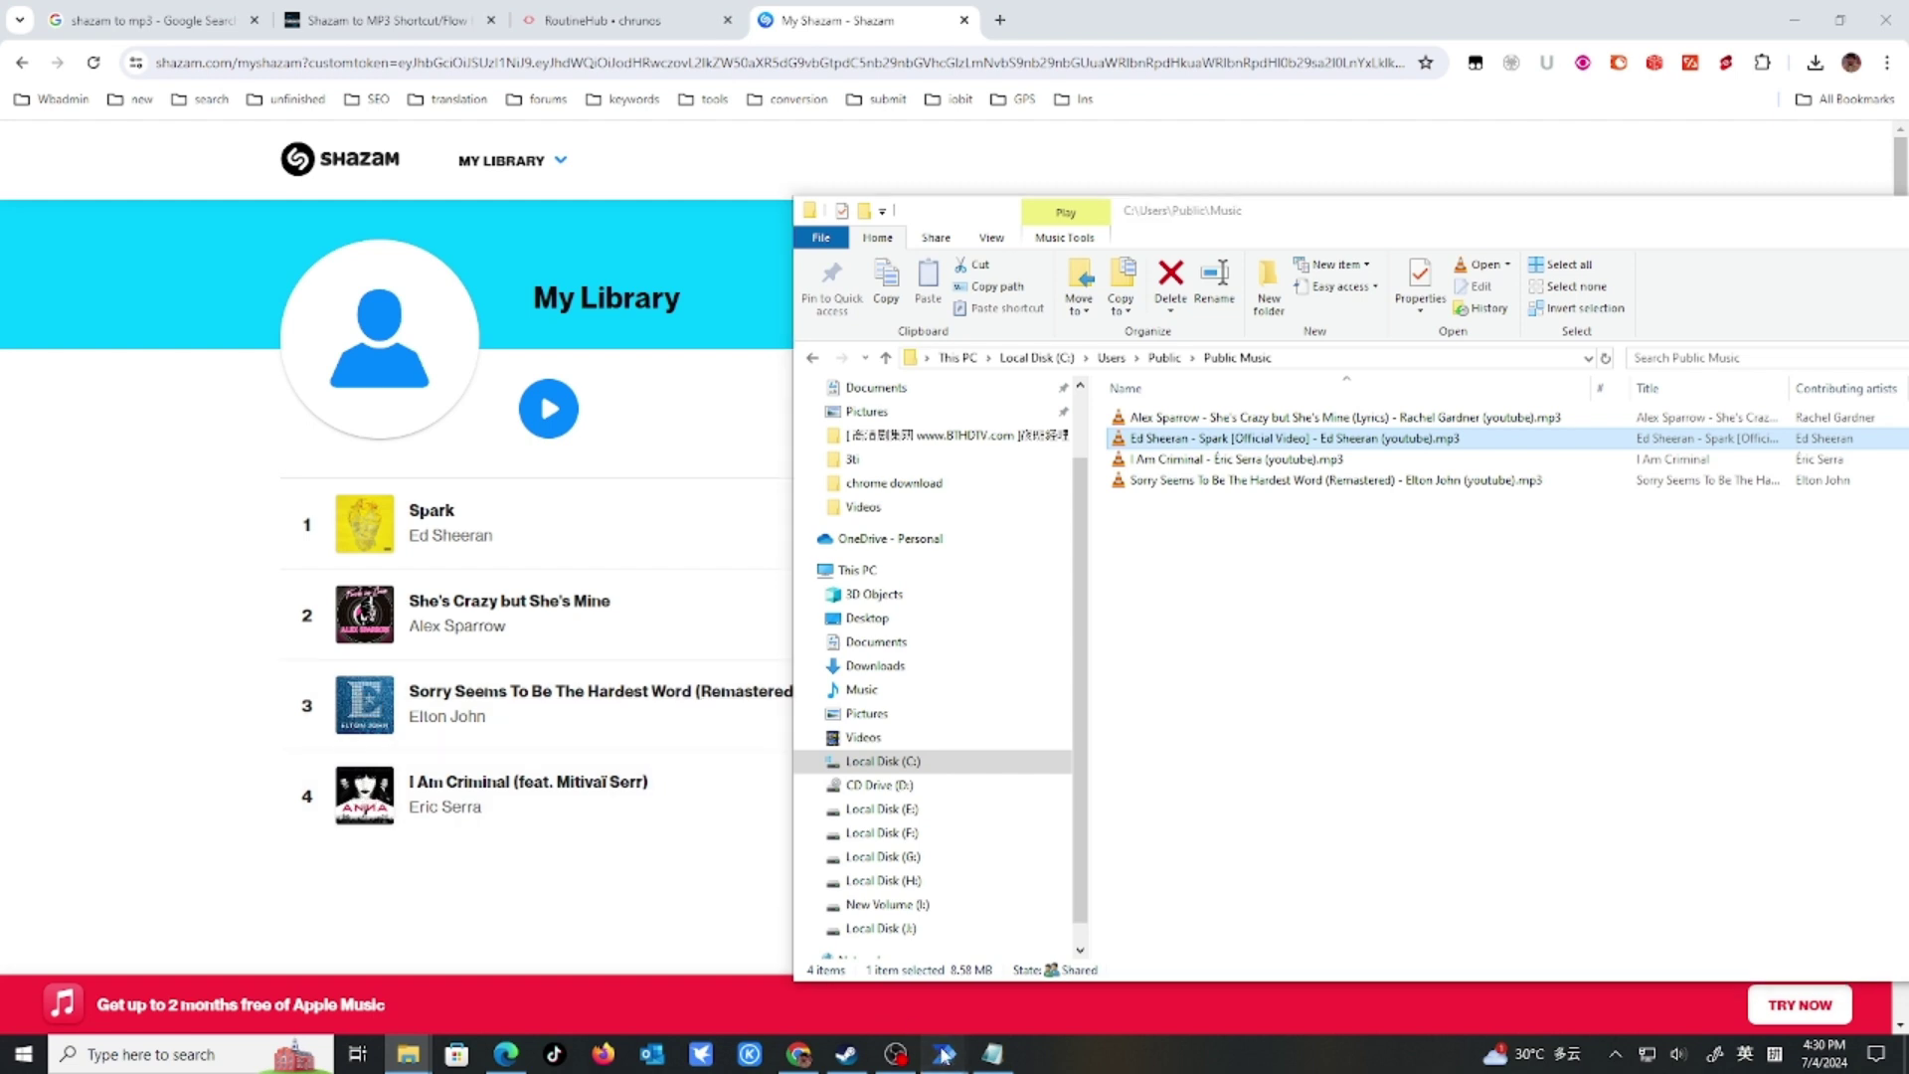
pyautogui.click(1011, 986)
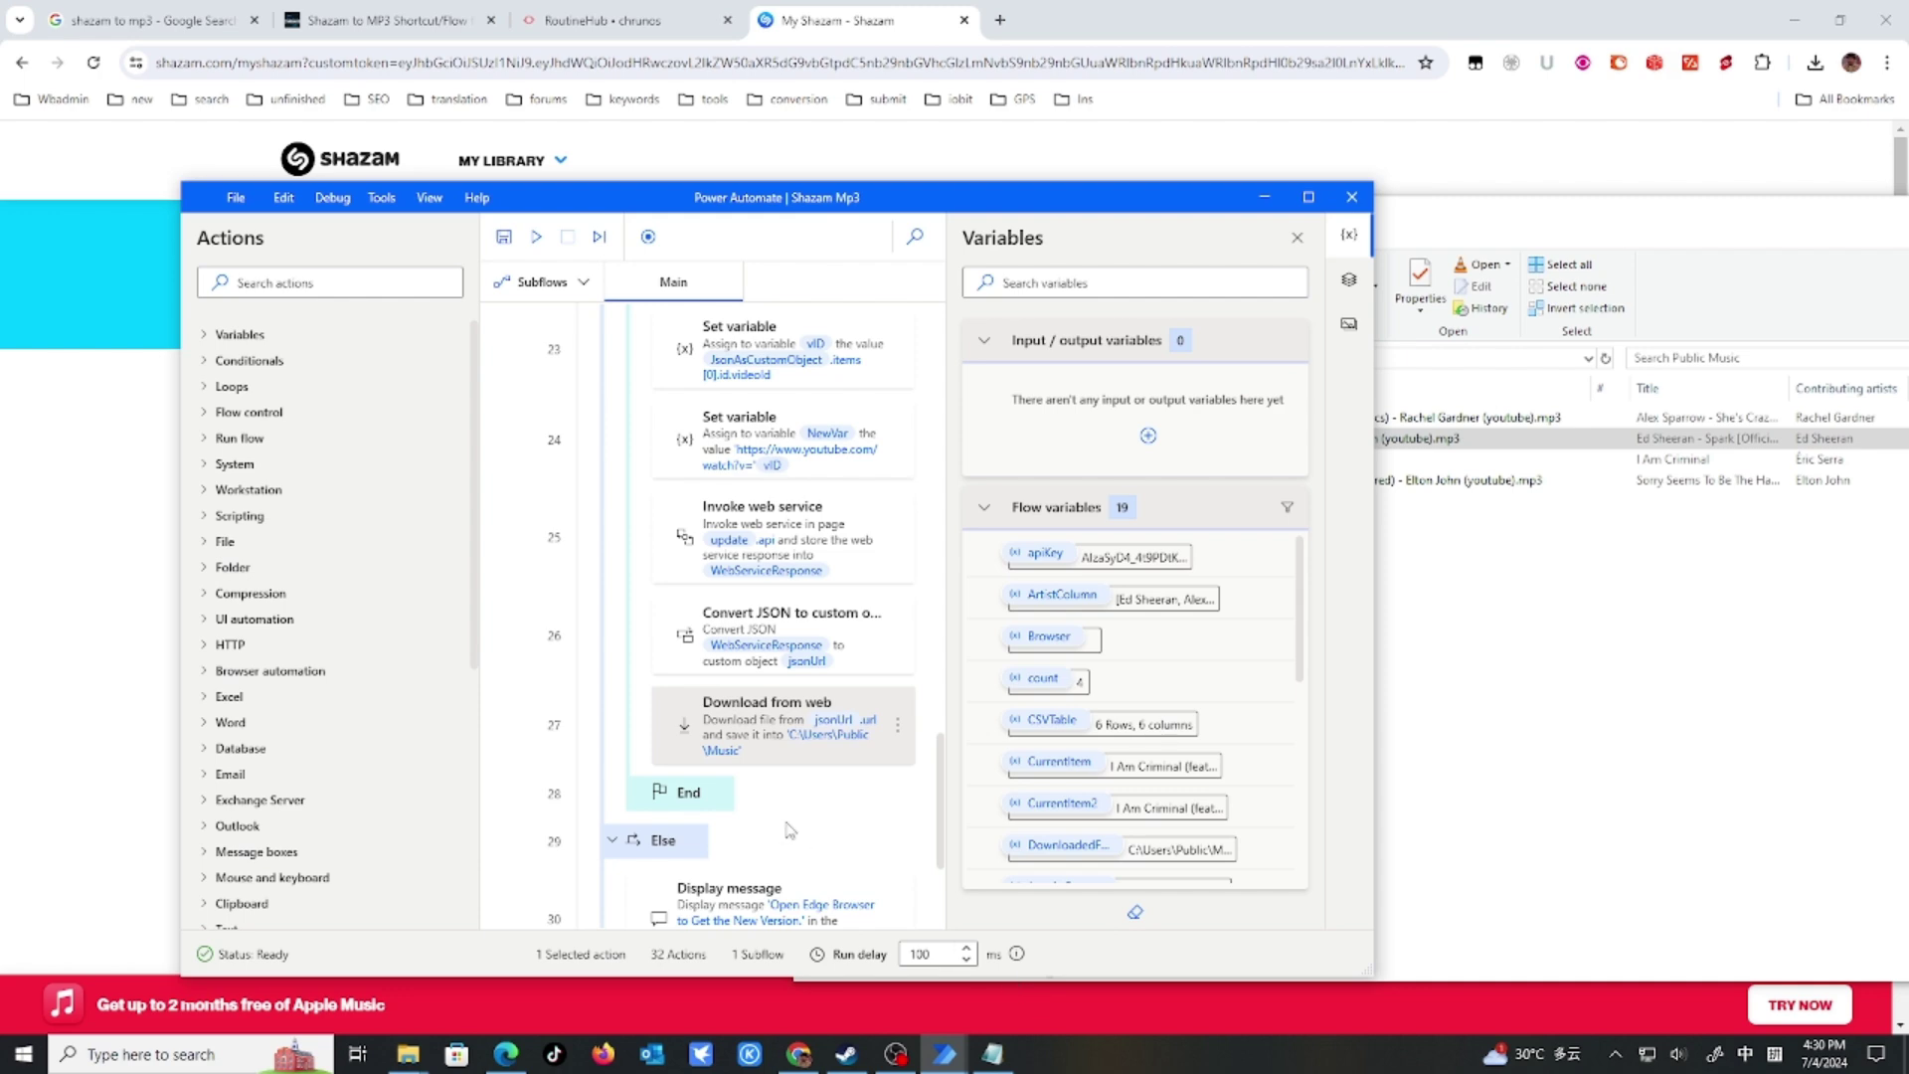
pyautogui.scroll(15, 815, 817)
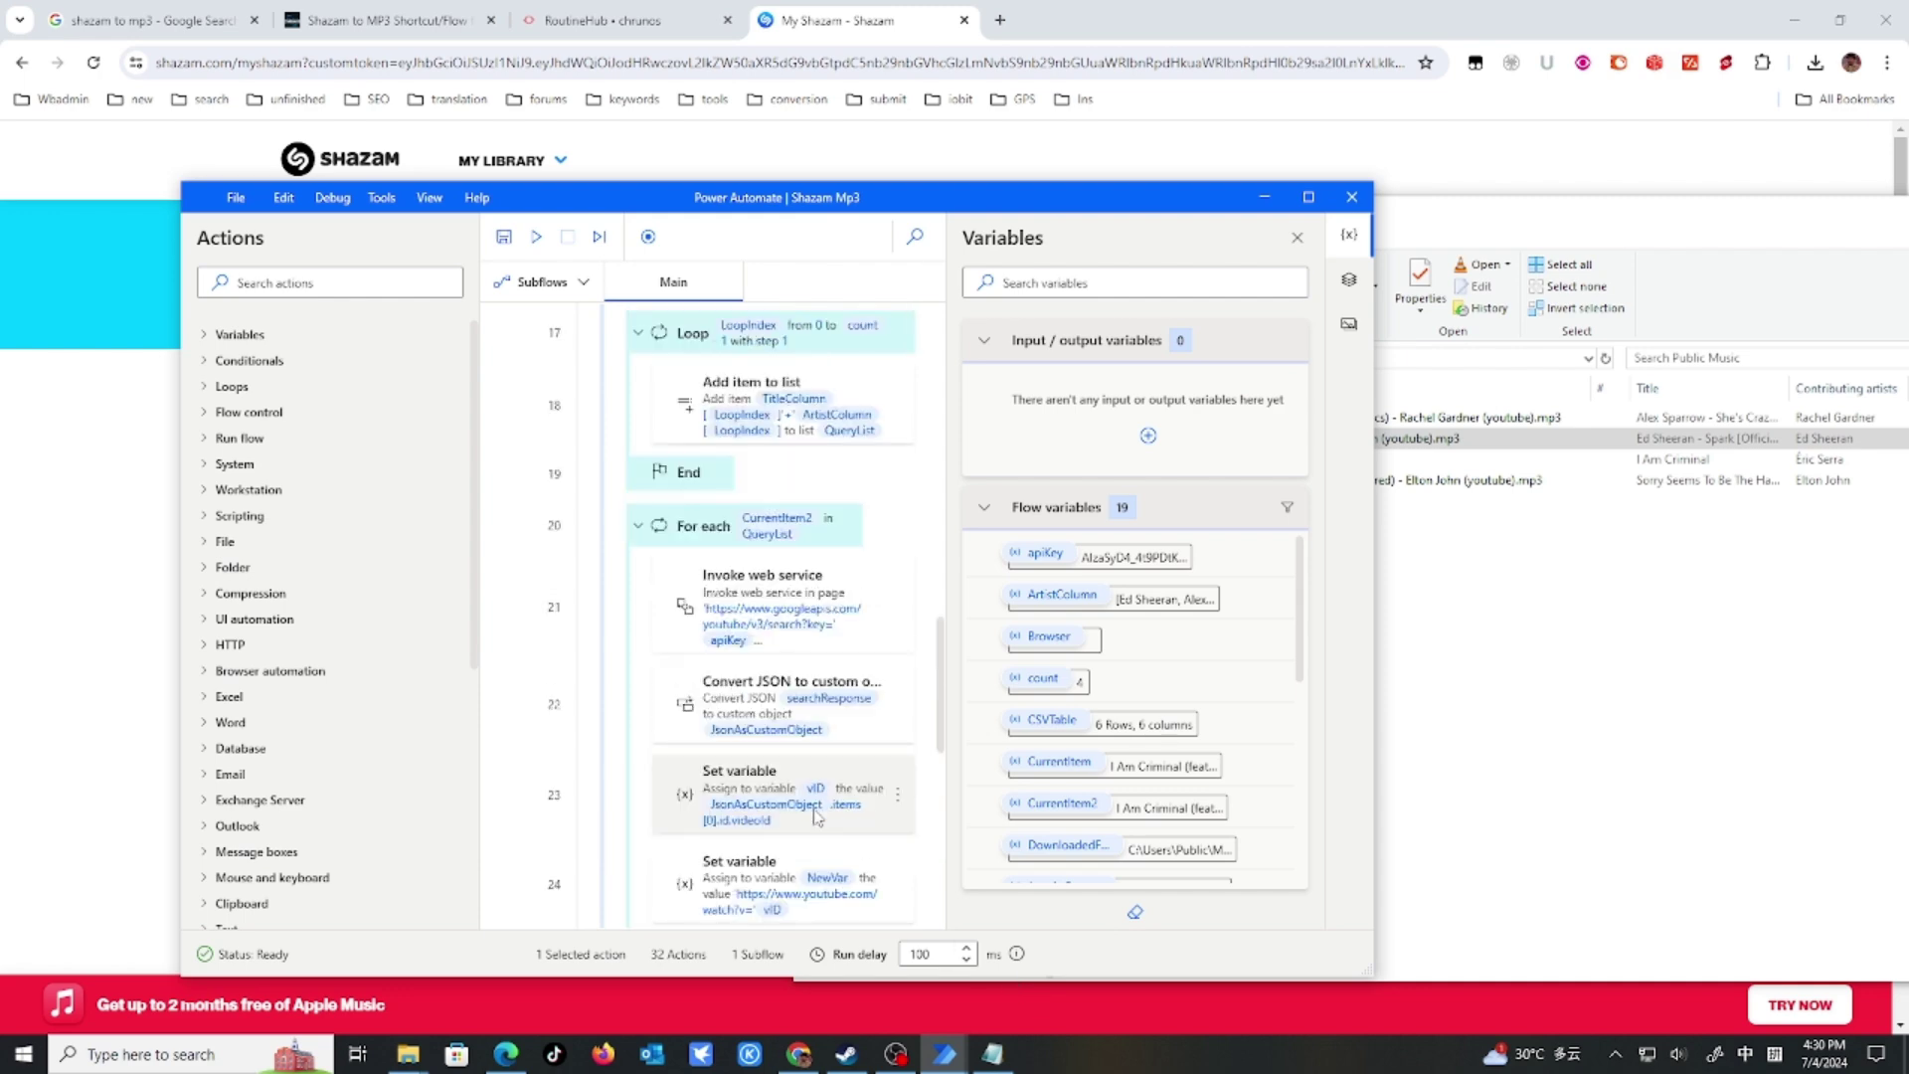
pyautogui.scroll(4, 815, 818)
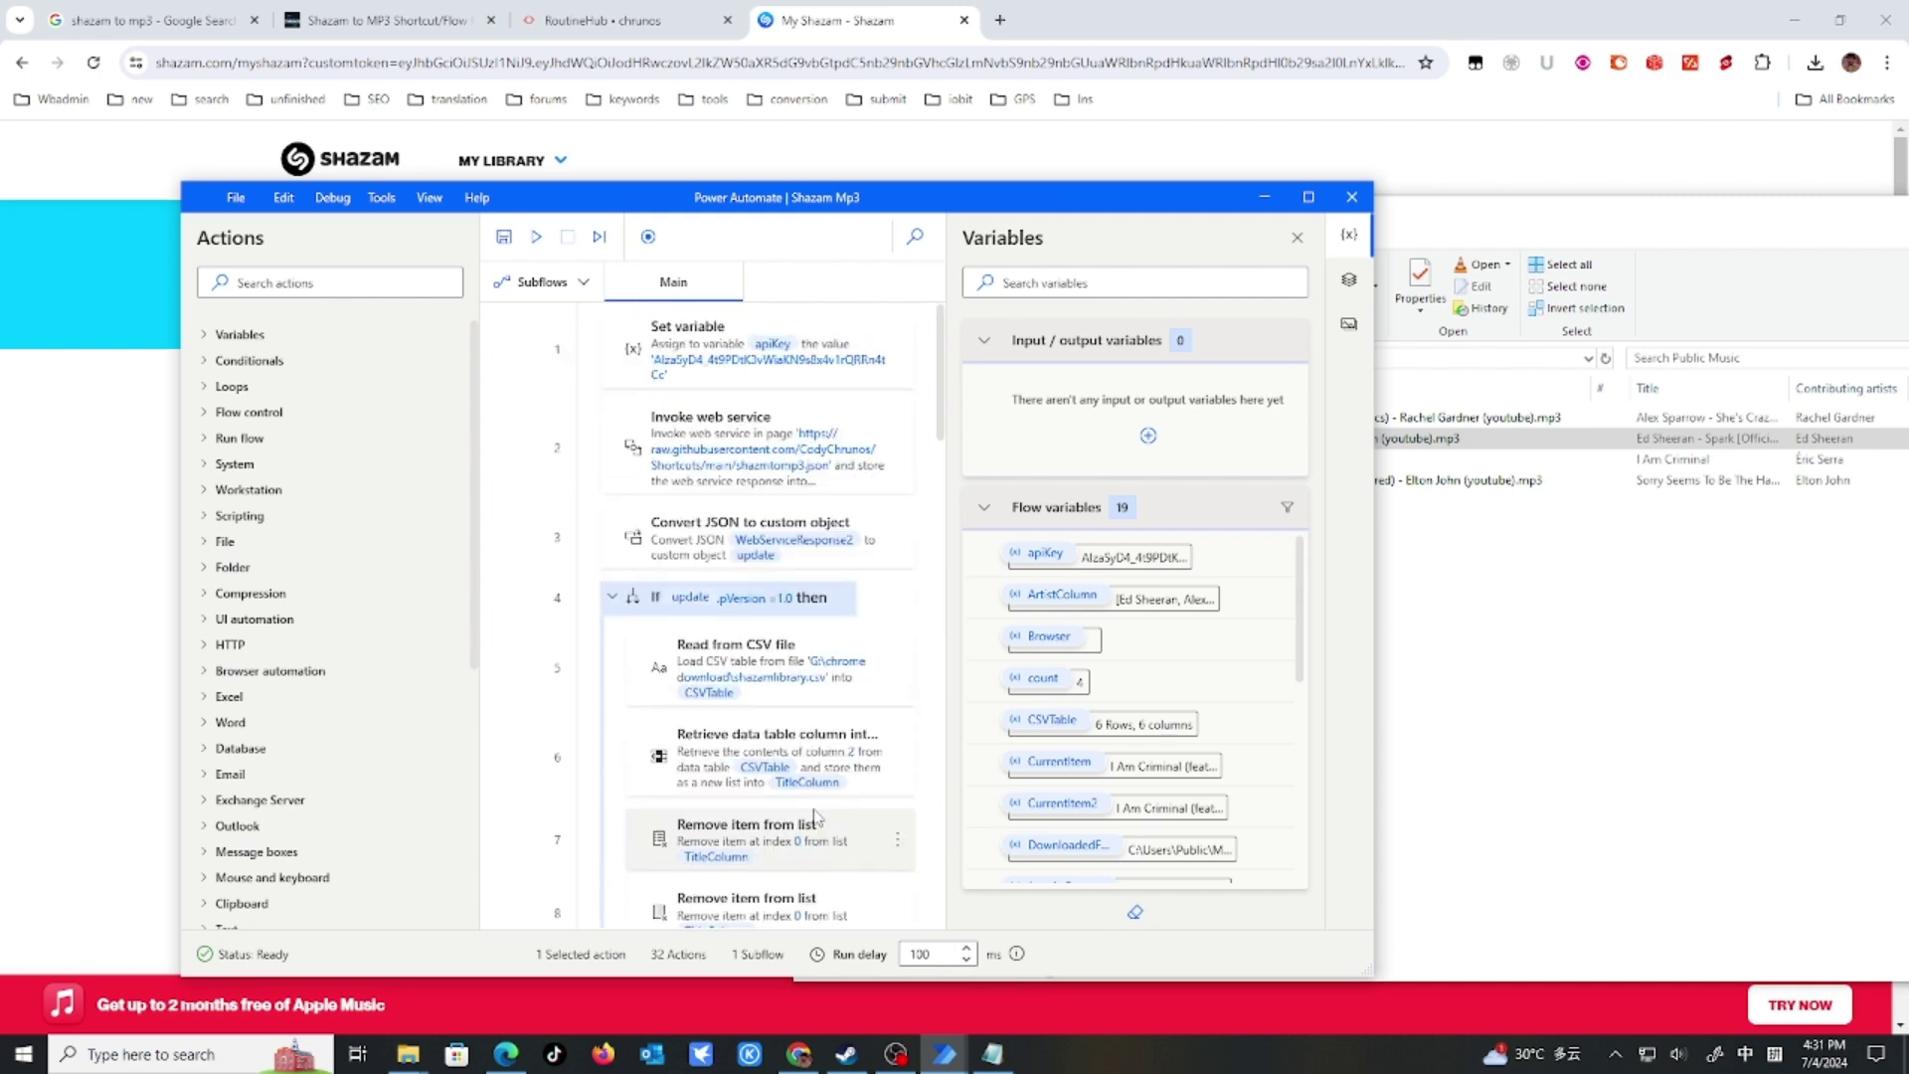
pyautogui.scroll(-7, 816, 818)
pyautogui.scroll(5, 815, 818)
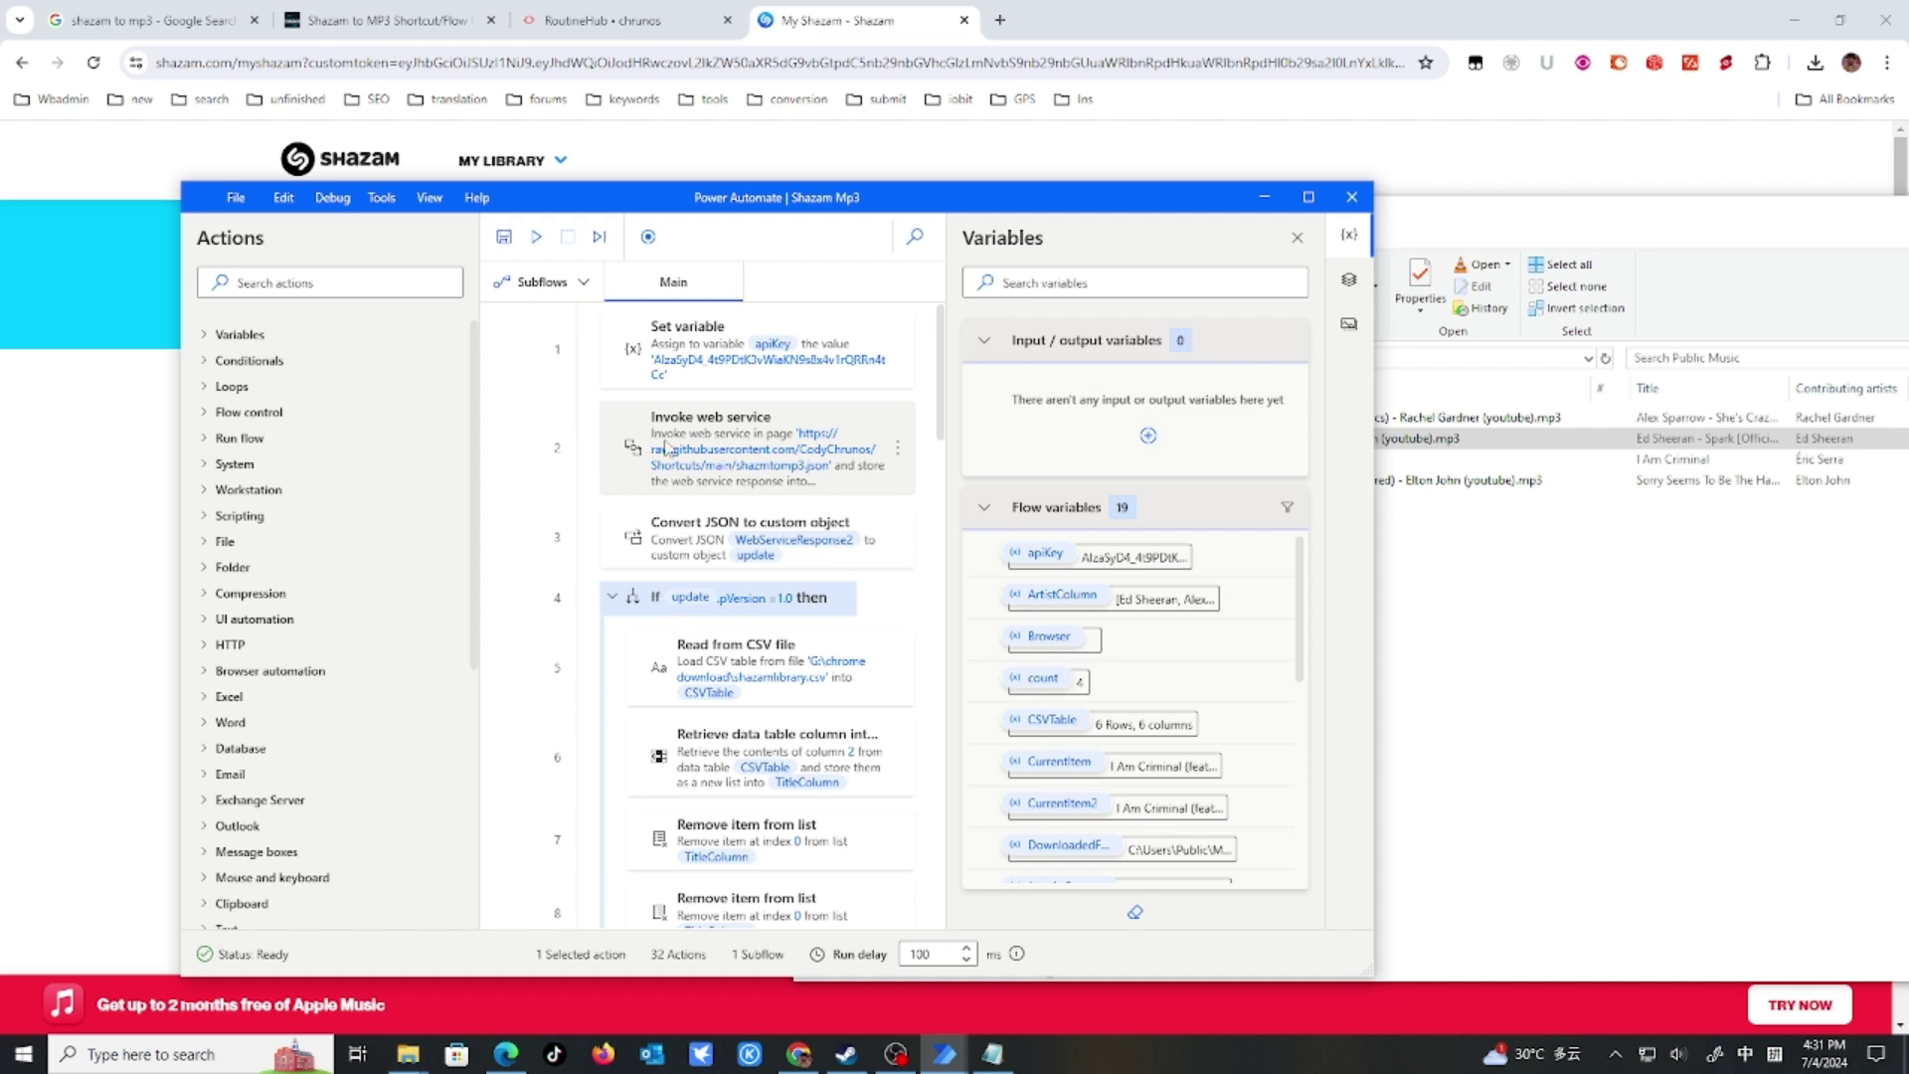
pyautogui.scroll(-10, 871, 784)
pyautogui.scroll(-5, 872, 784)
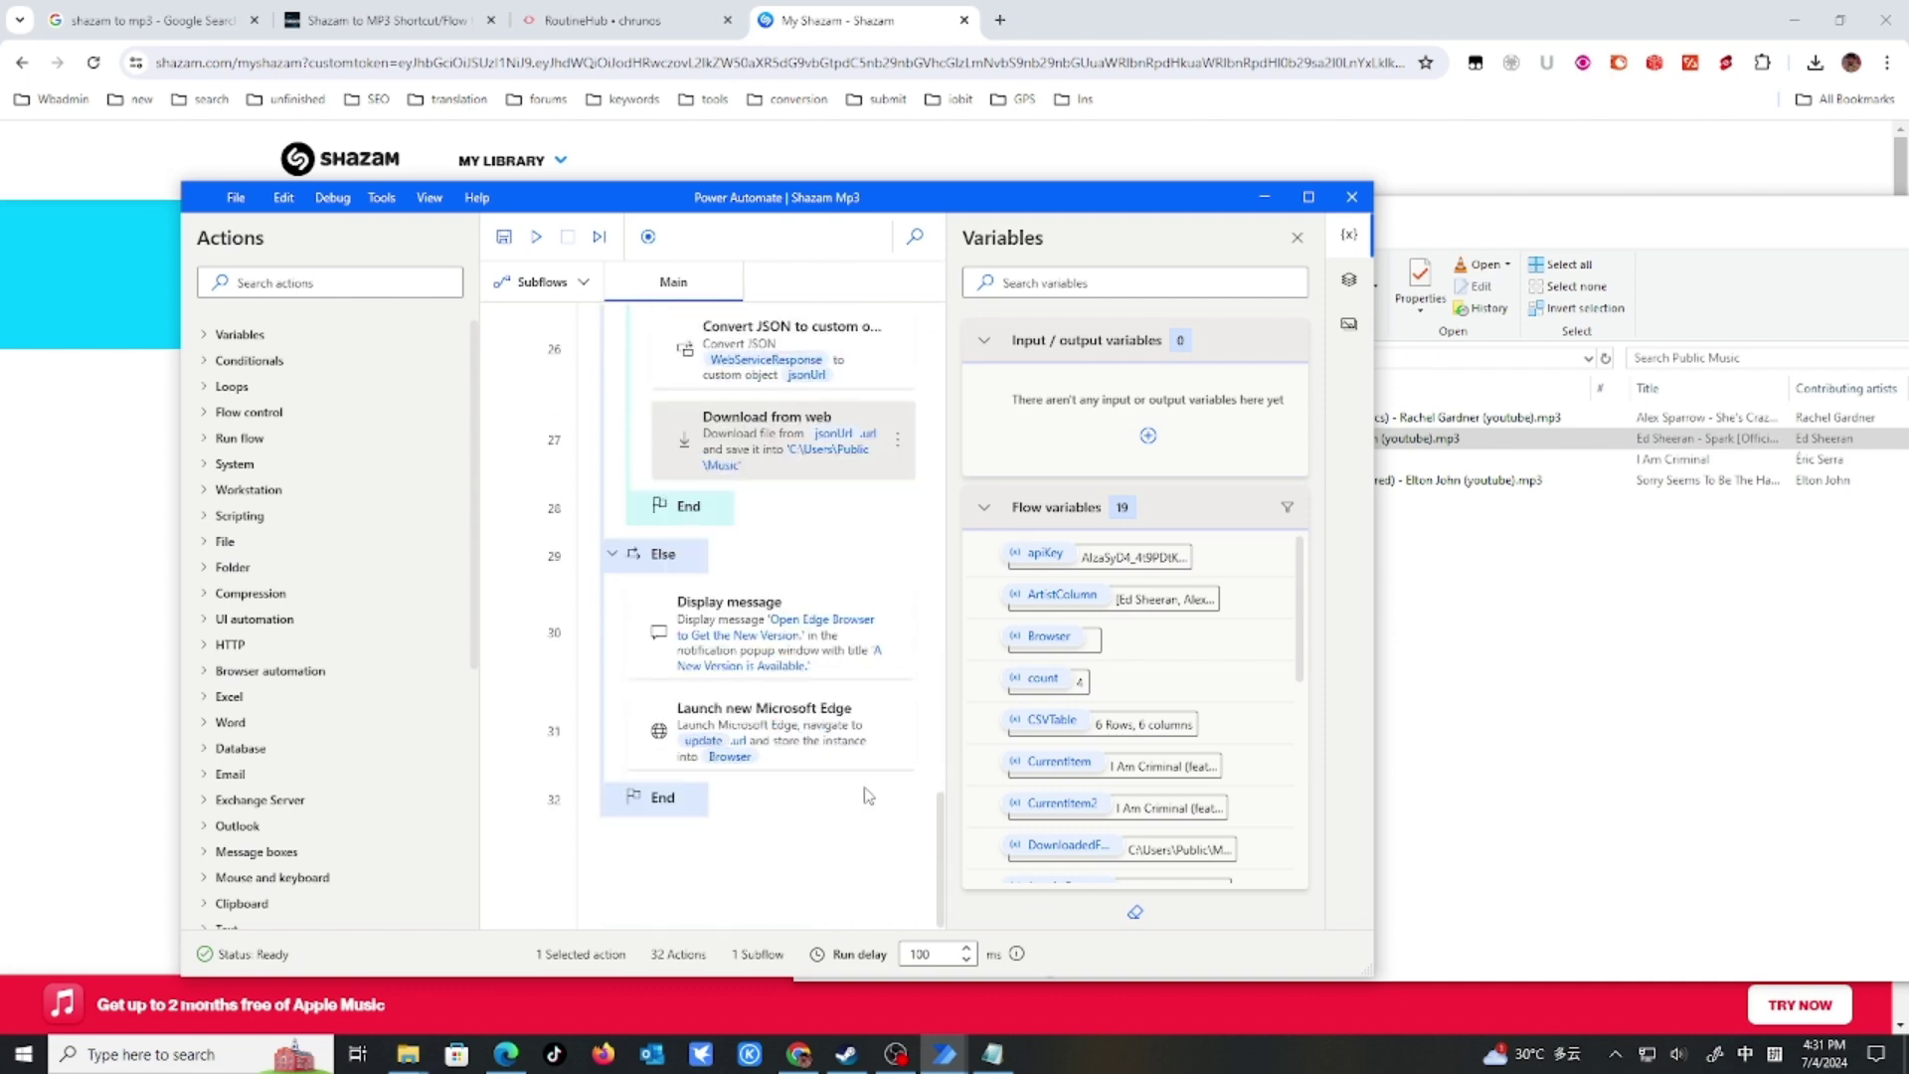
pyautogui.scroll(10, 863, 811)
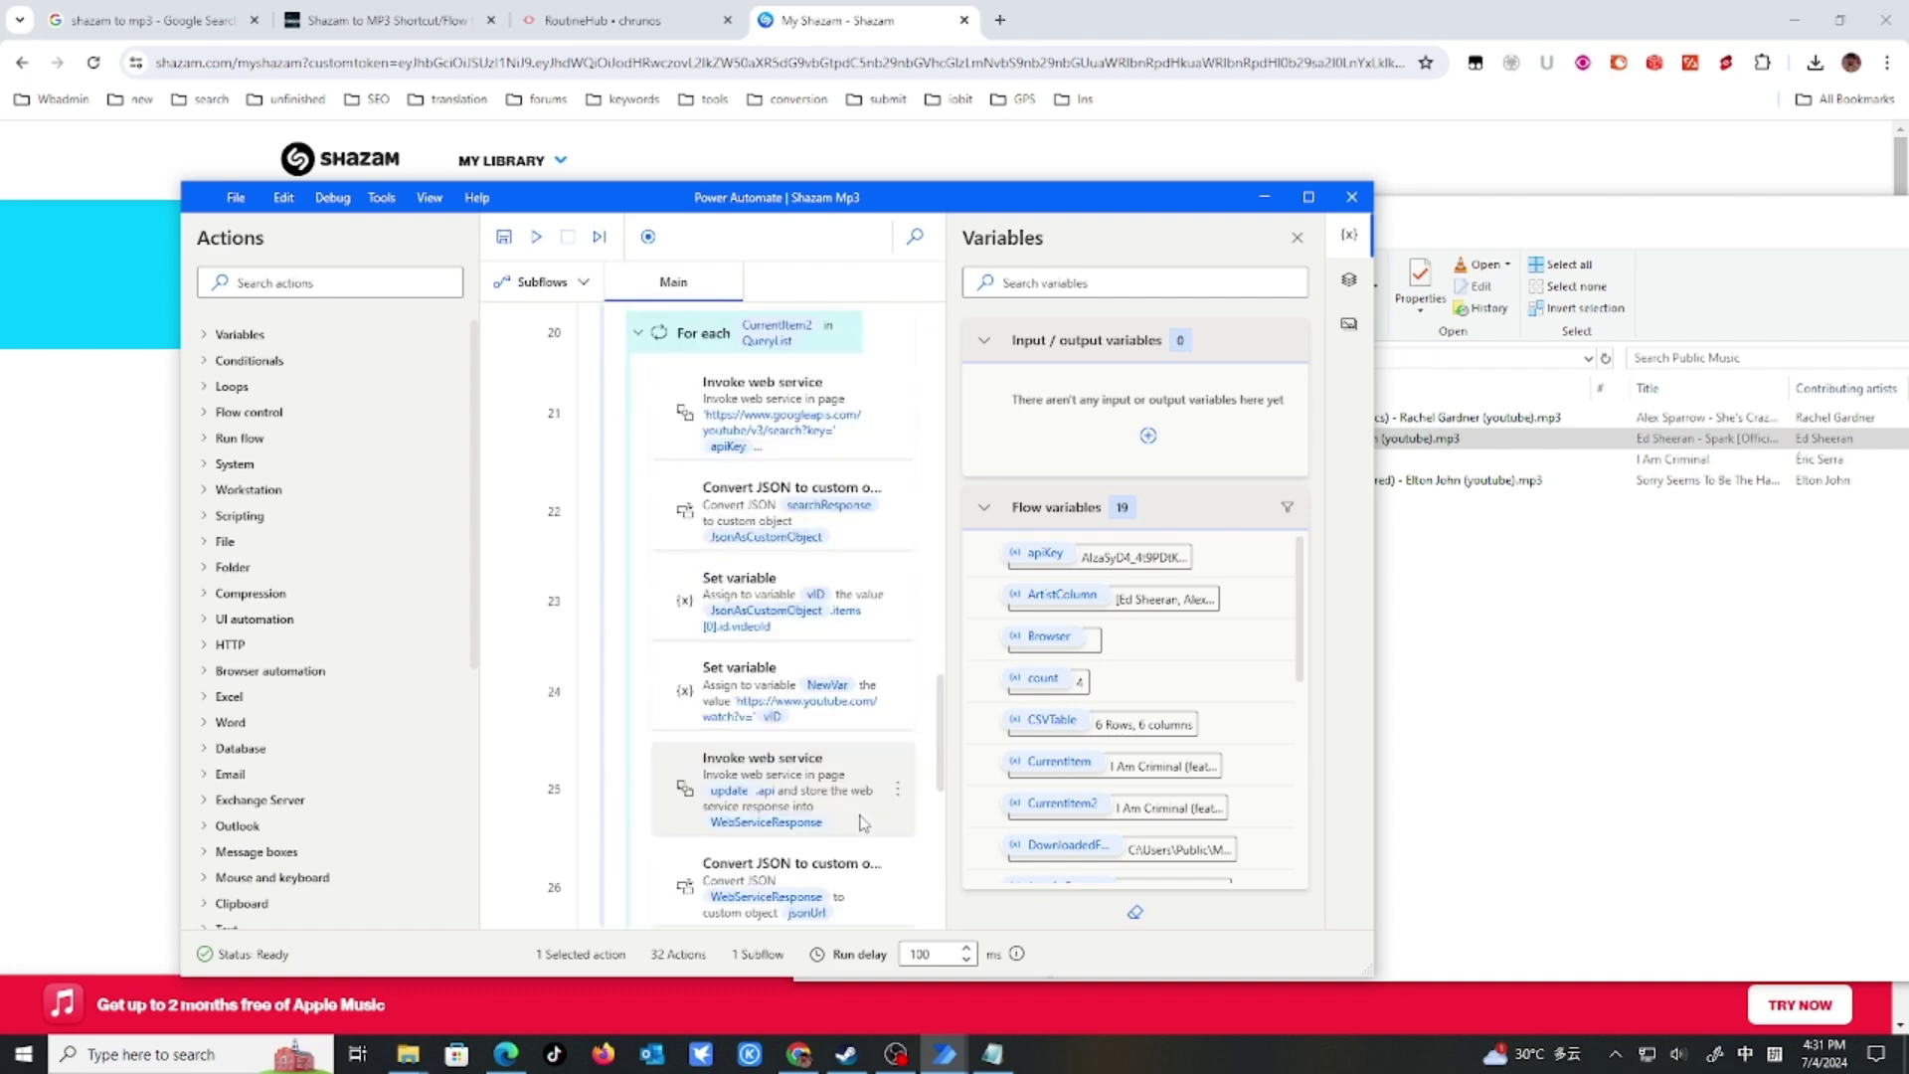
pyautogui.scroll(5, 864, 824)
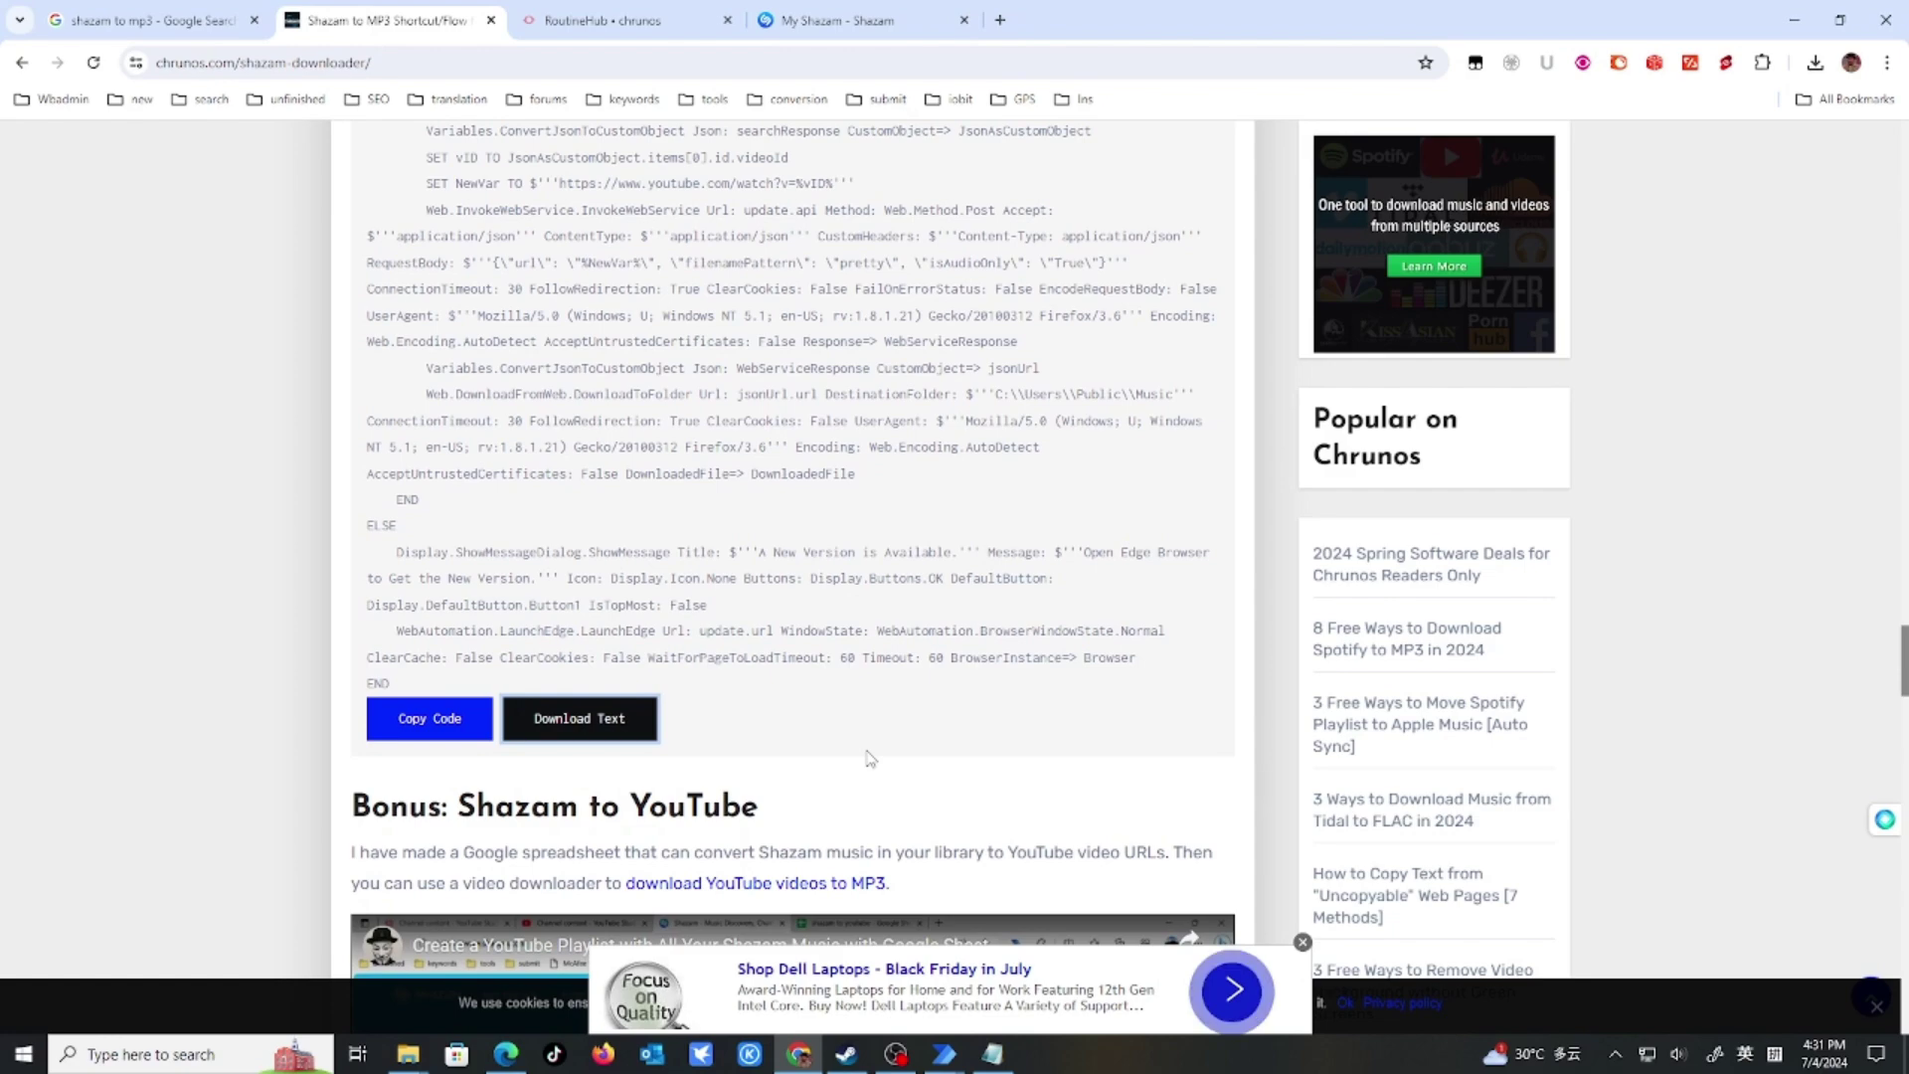
# Scroll through the chrunos.com Shazam to MP3 article, then Alt+Tab back to the flow editor.
pyautogui.scroll(-15, 868, 757)
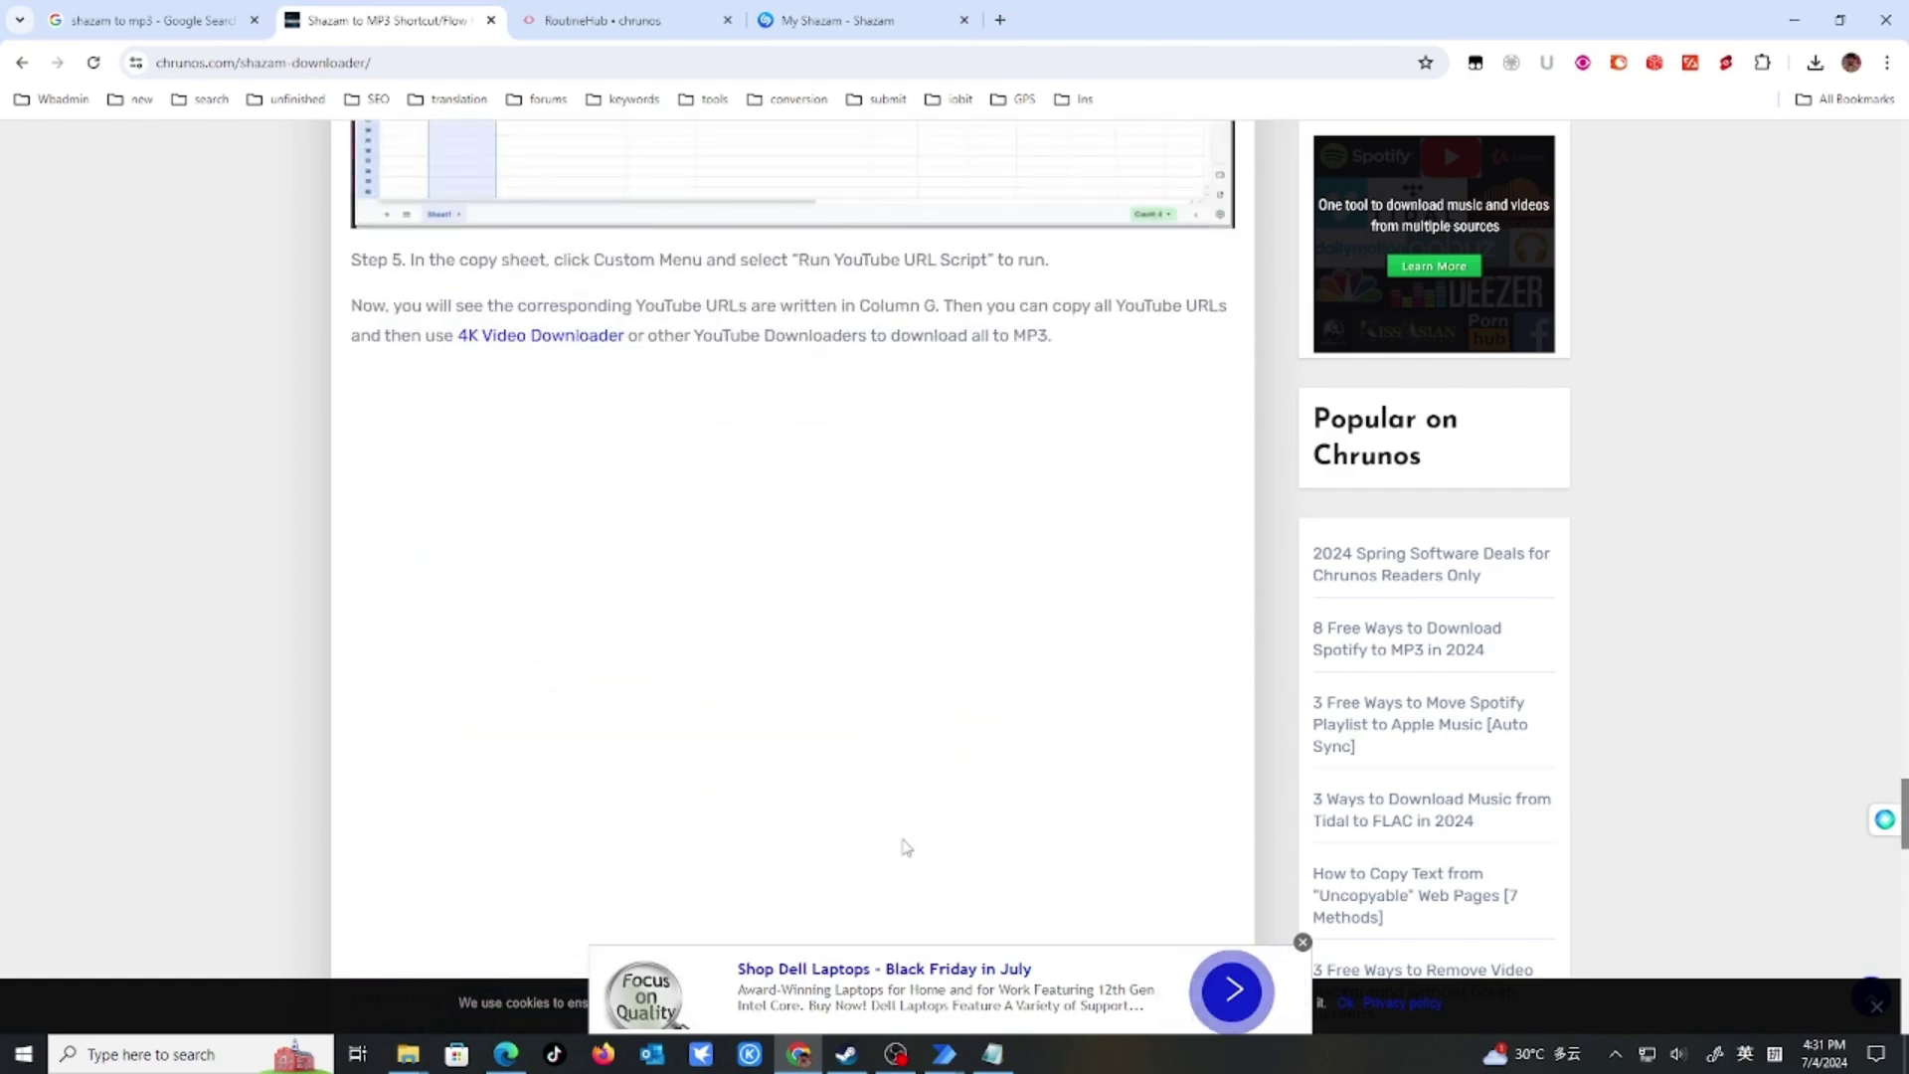
pyautogui.scroll(4, 808, 797)
pyautogui.scroll(-10, 808, 798)
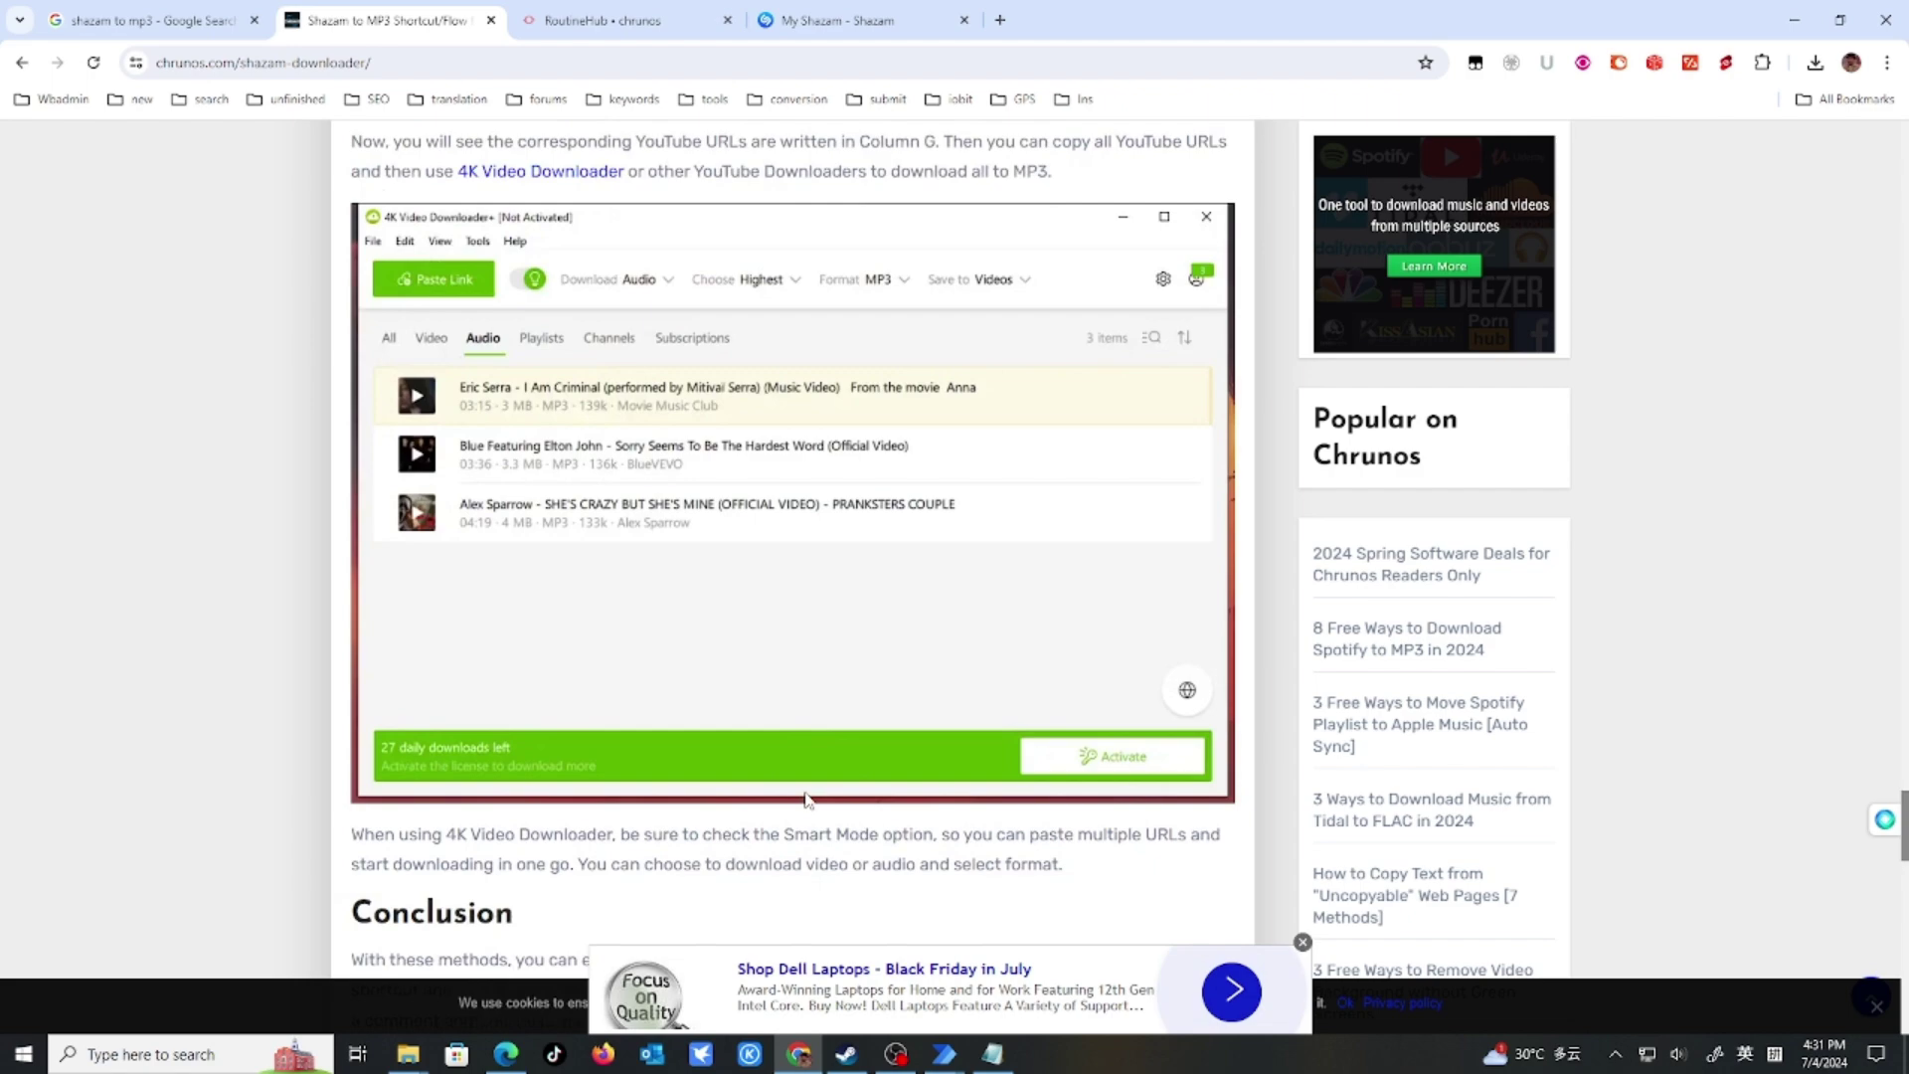
pyautogui.scroll(20, 805, 798)
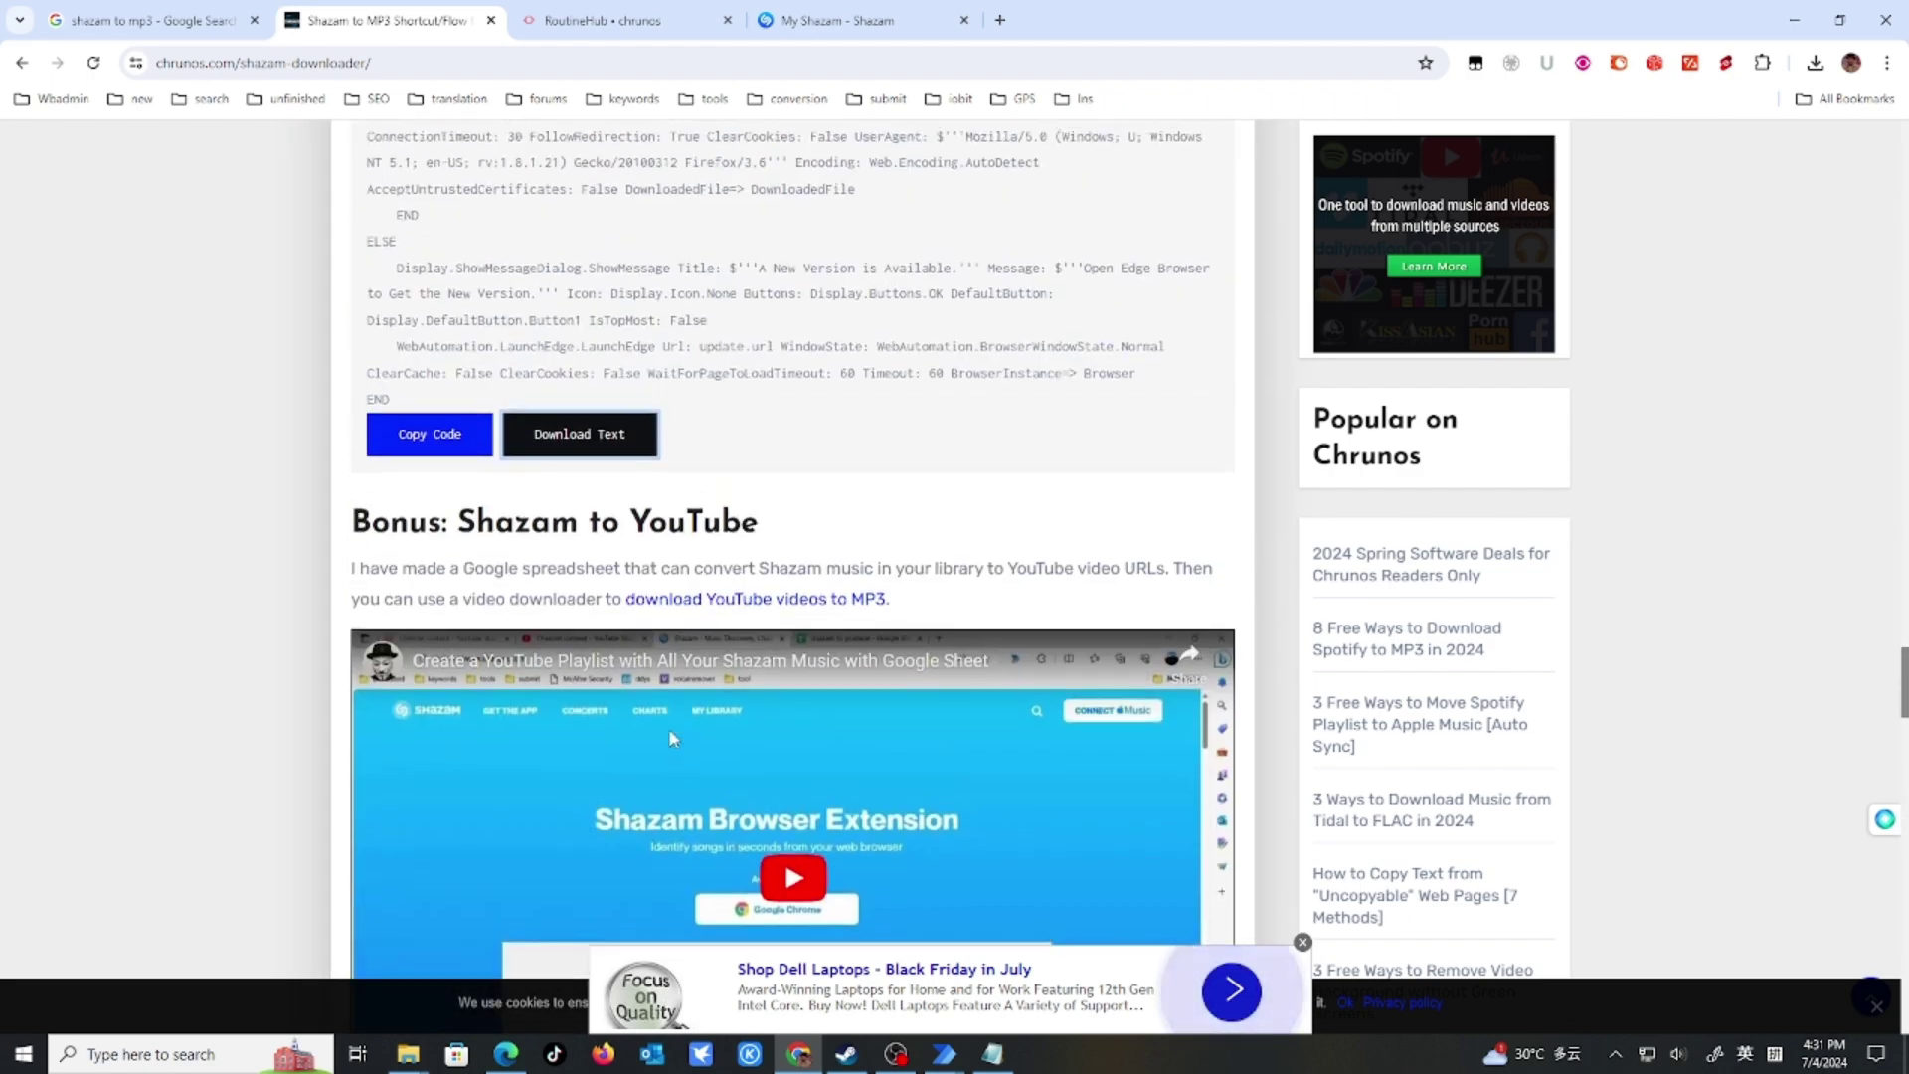
pyautogui.scroll(12, 671, 738)
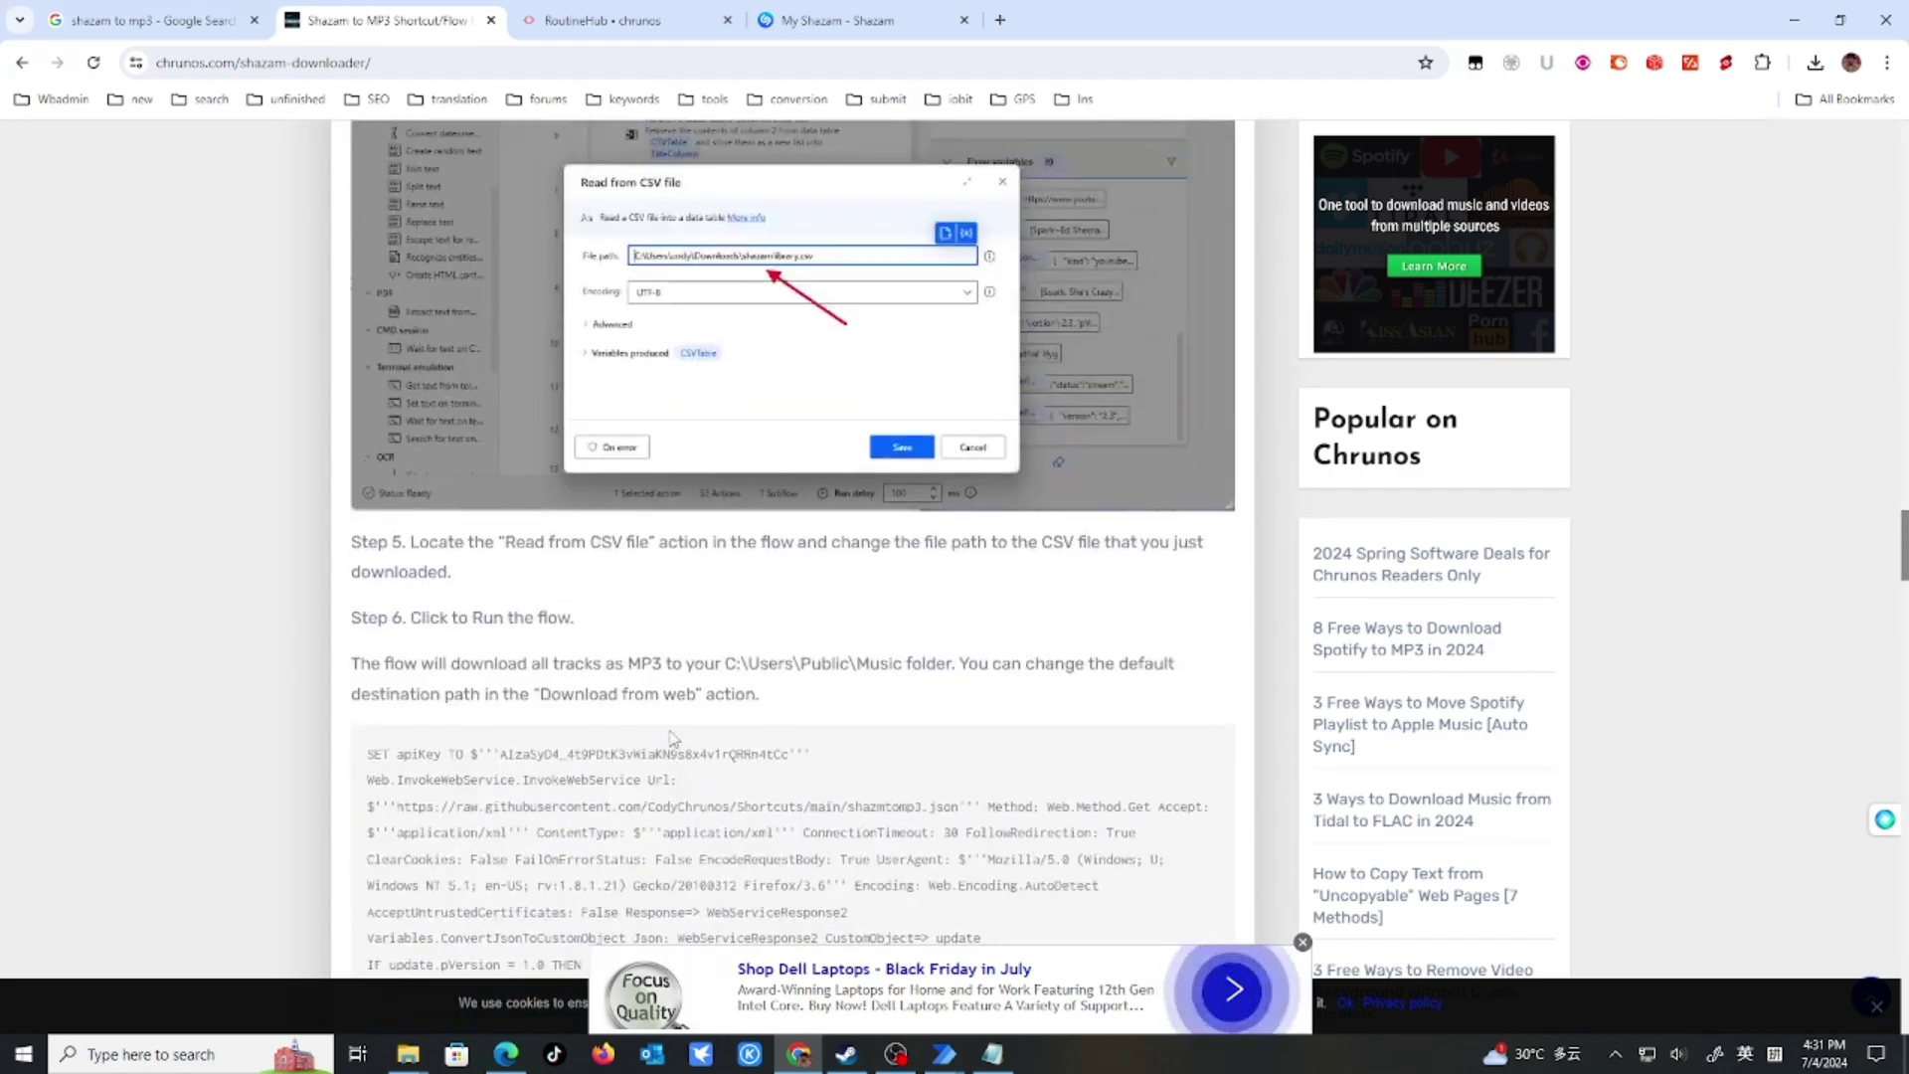
pyautogui.scroll(6, 680, 741)
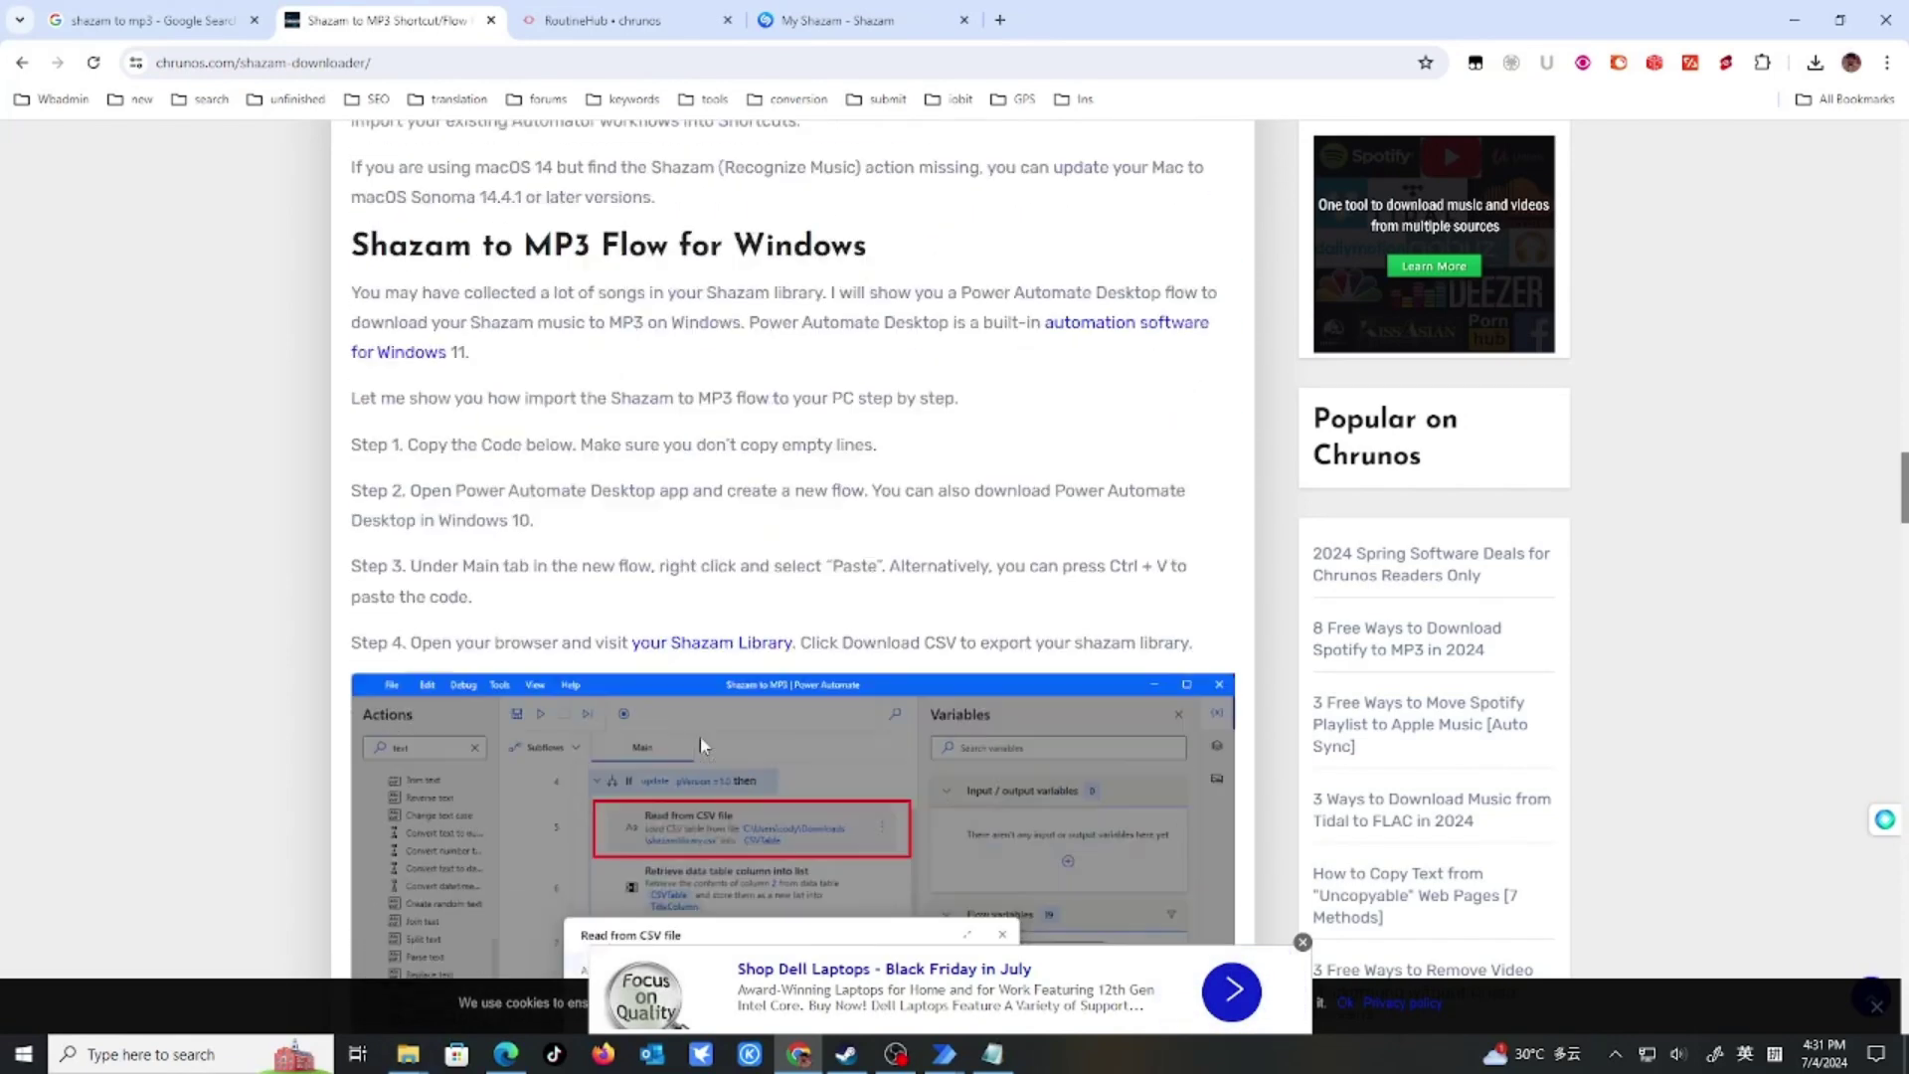
pyautogui.scroll(5, 701, 736)
pyautogui.hotkey('alt', 'Tab')
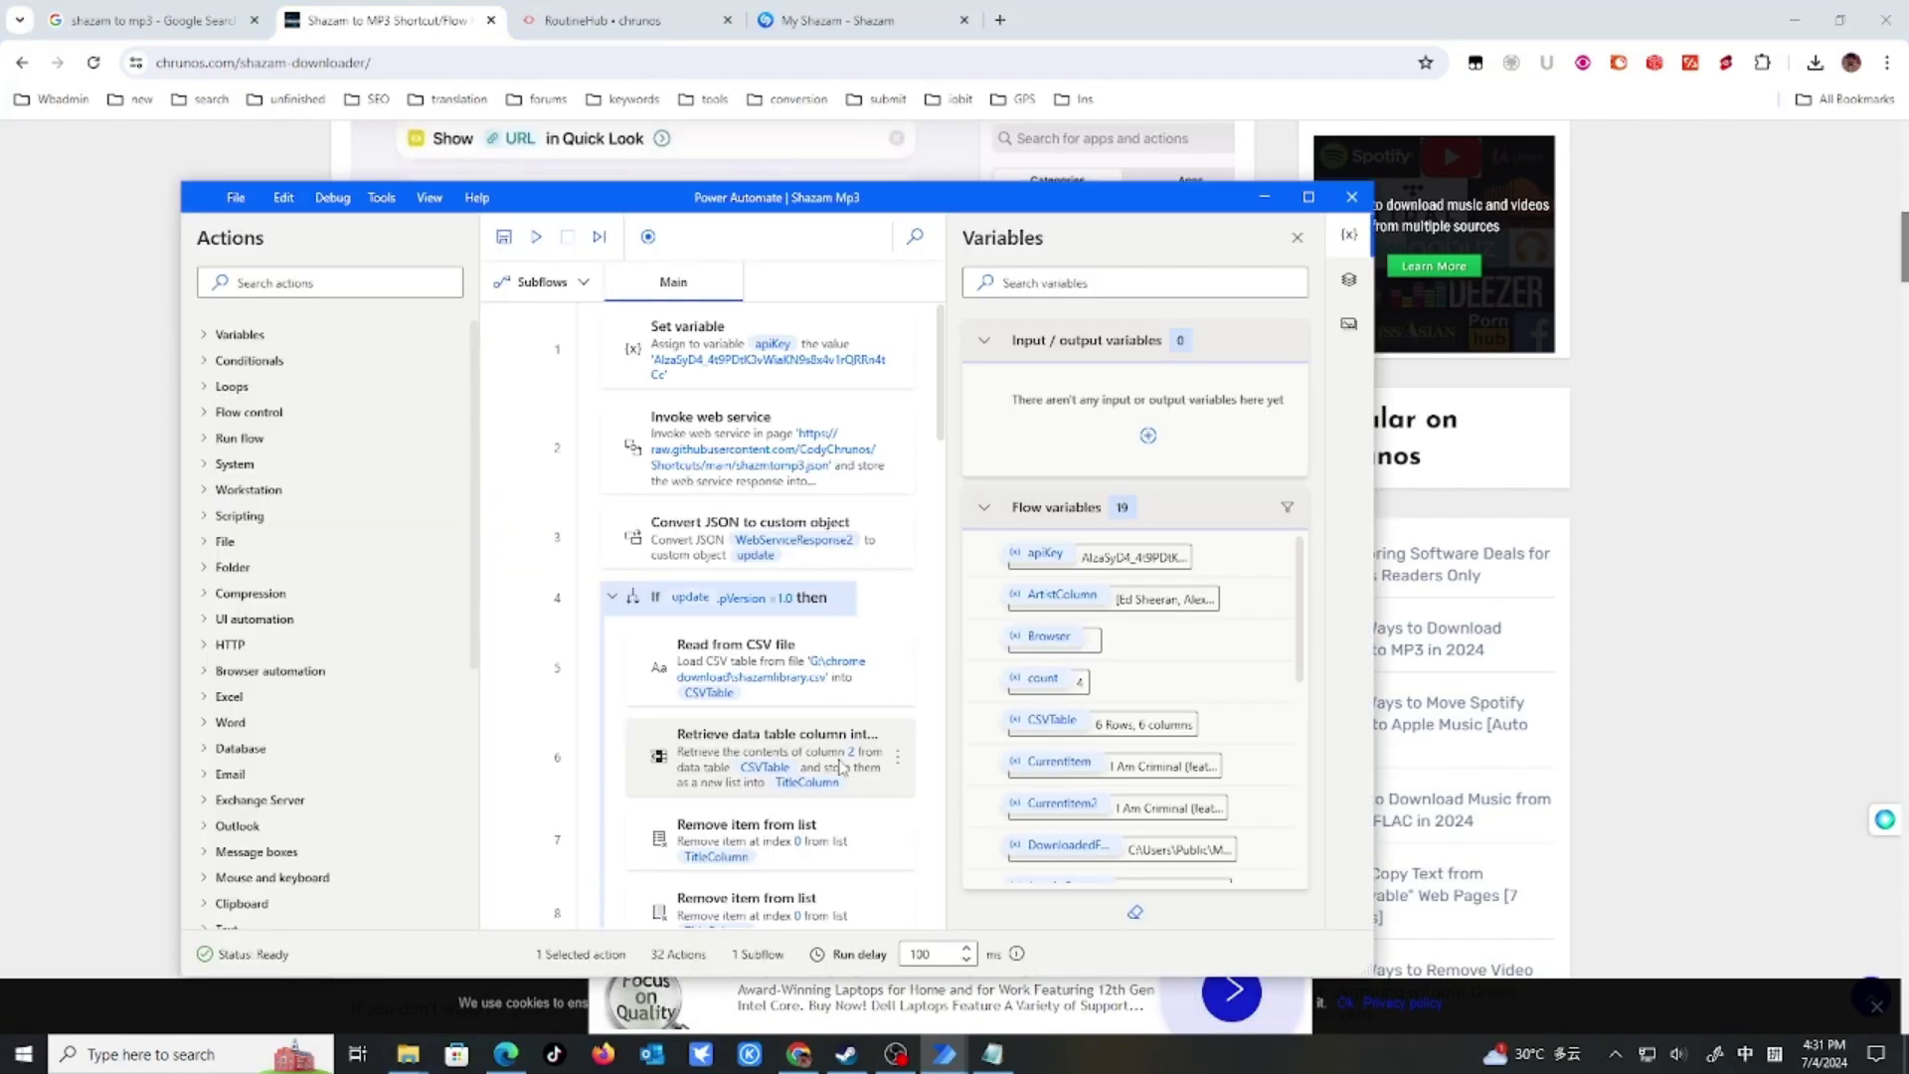